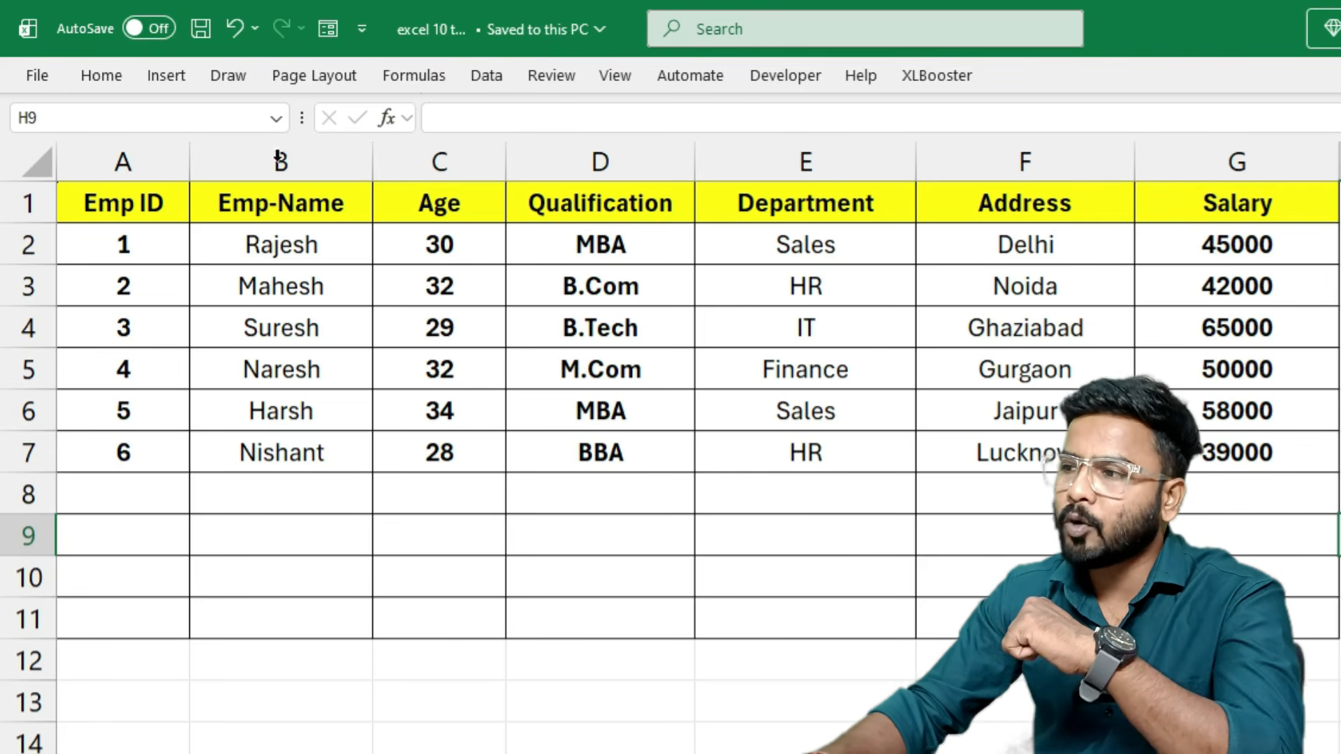
Step: Examine the existing employee records and the formula behind the empty-looking Emp ID cells in rows 8 to 11
left_click_drag(279, 239, 287, 326)
left_click_drag(290, 246, 289, 283)
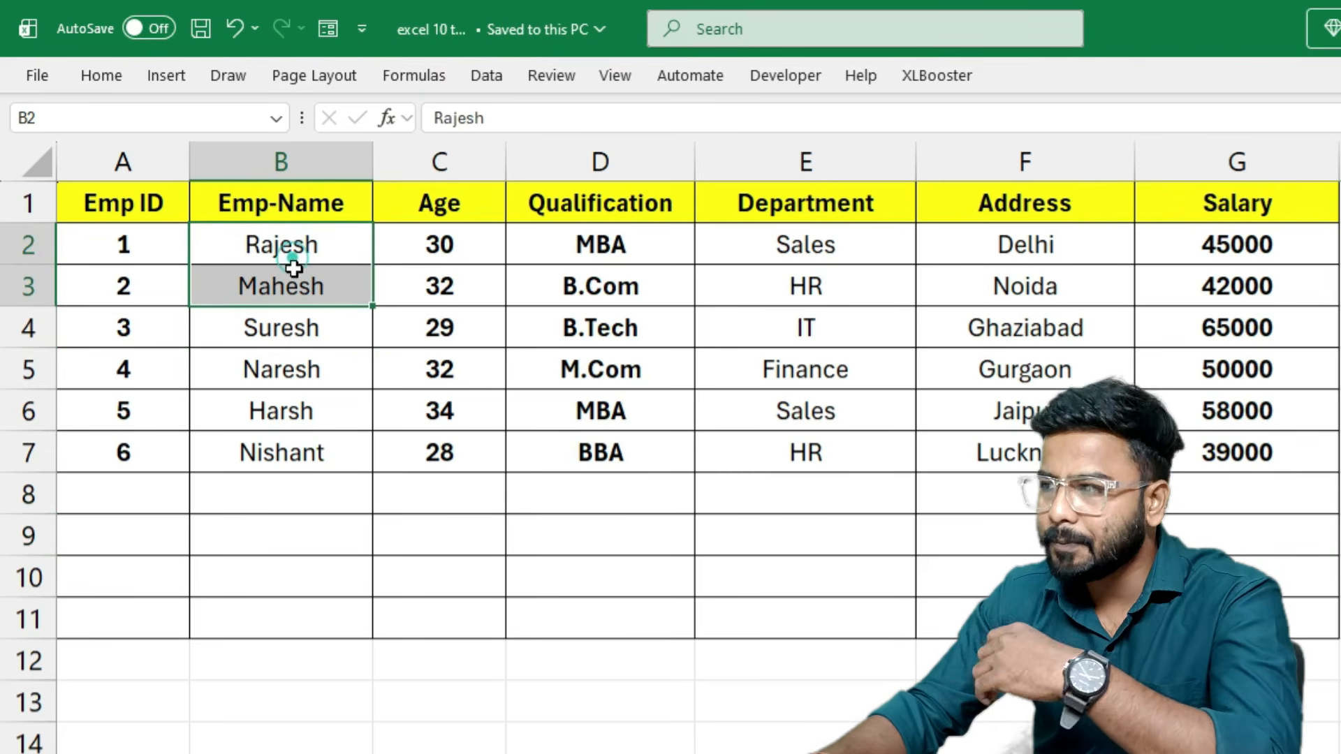
left_click_drag(457, 241, 447, 283)
left_click(586, 252)
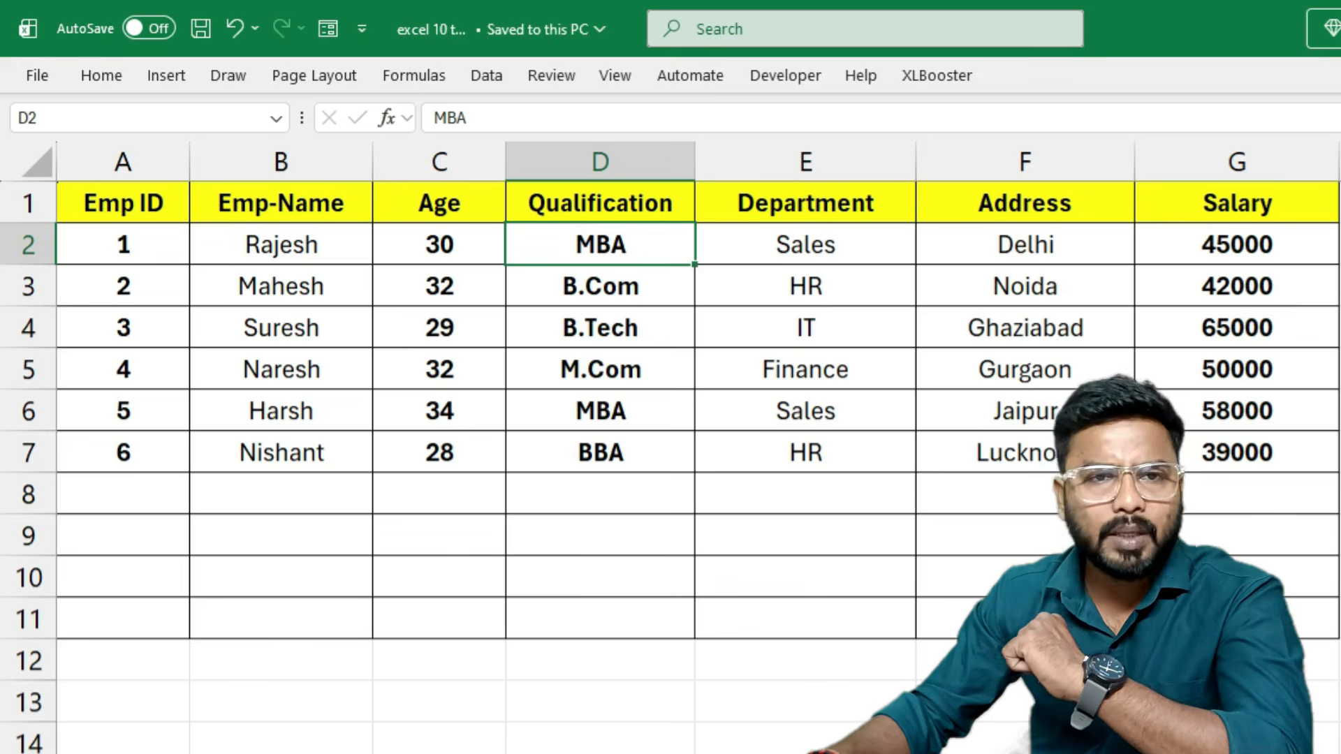
left_click(269, 506)
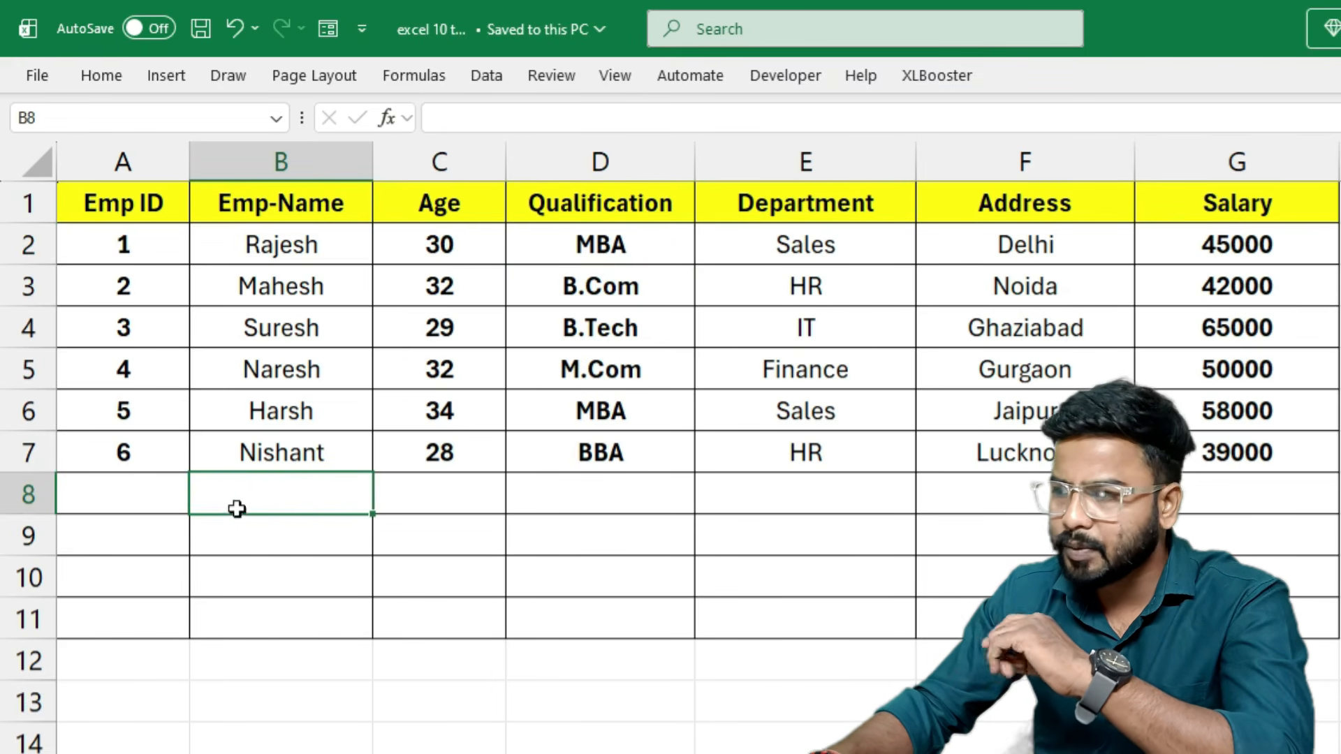
left_click_drag(237, 510, 256, 615)
left_click_drag(144, 498, 148, 623)
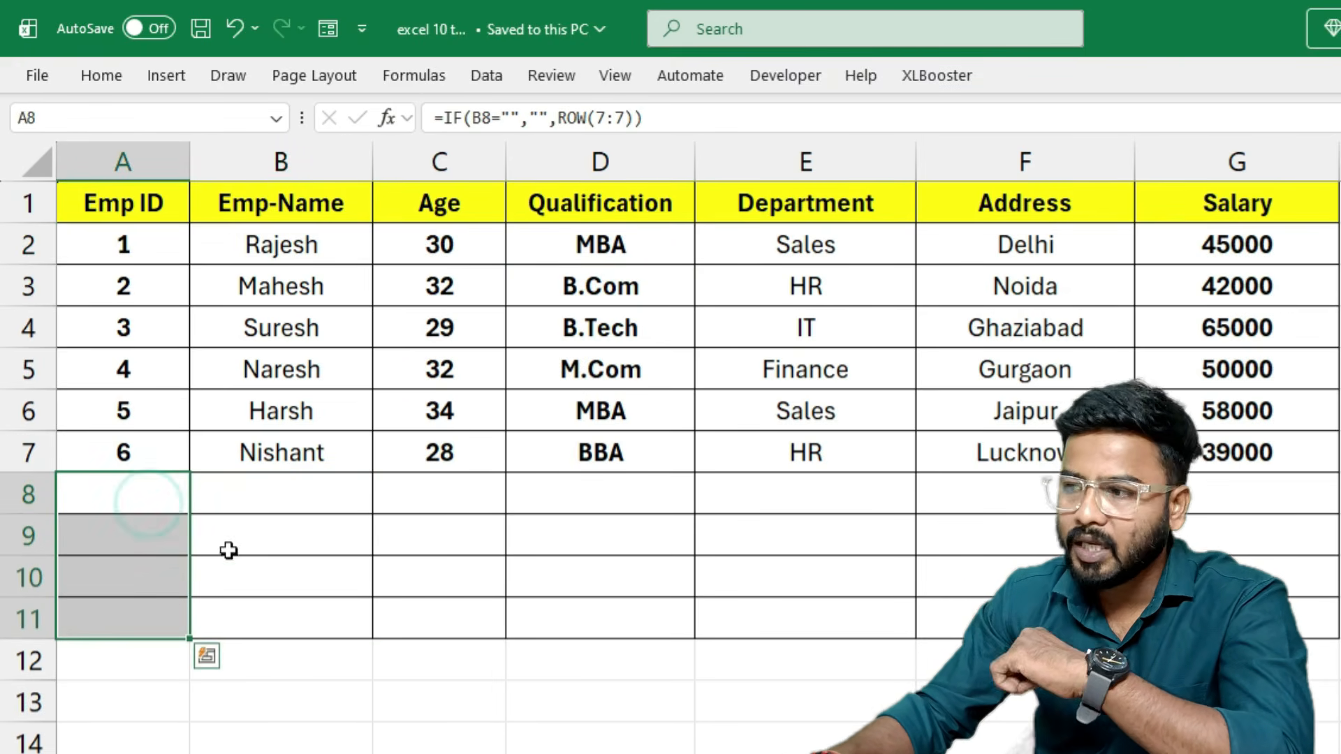
Step: Enter a new employee's name in cell B8 to test the automatic Emp ID numbering
left_click(253, 483)
left_click(253, 482)
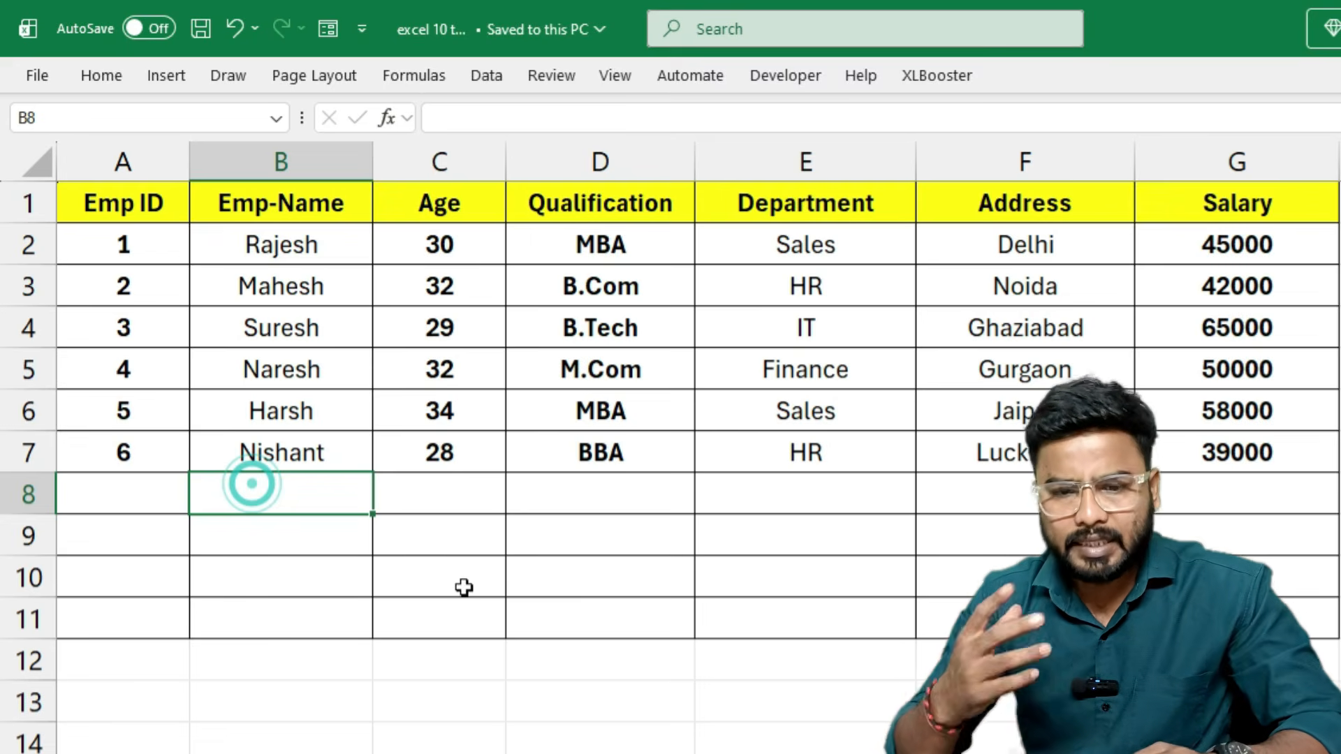
type("Jeetu")
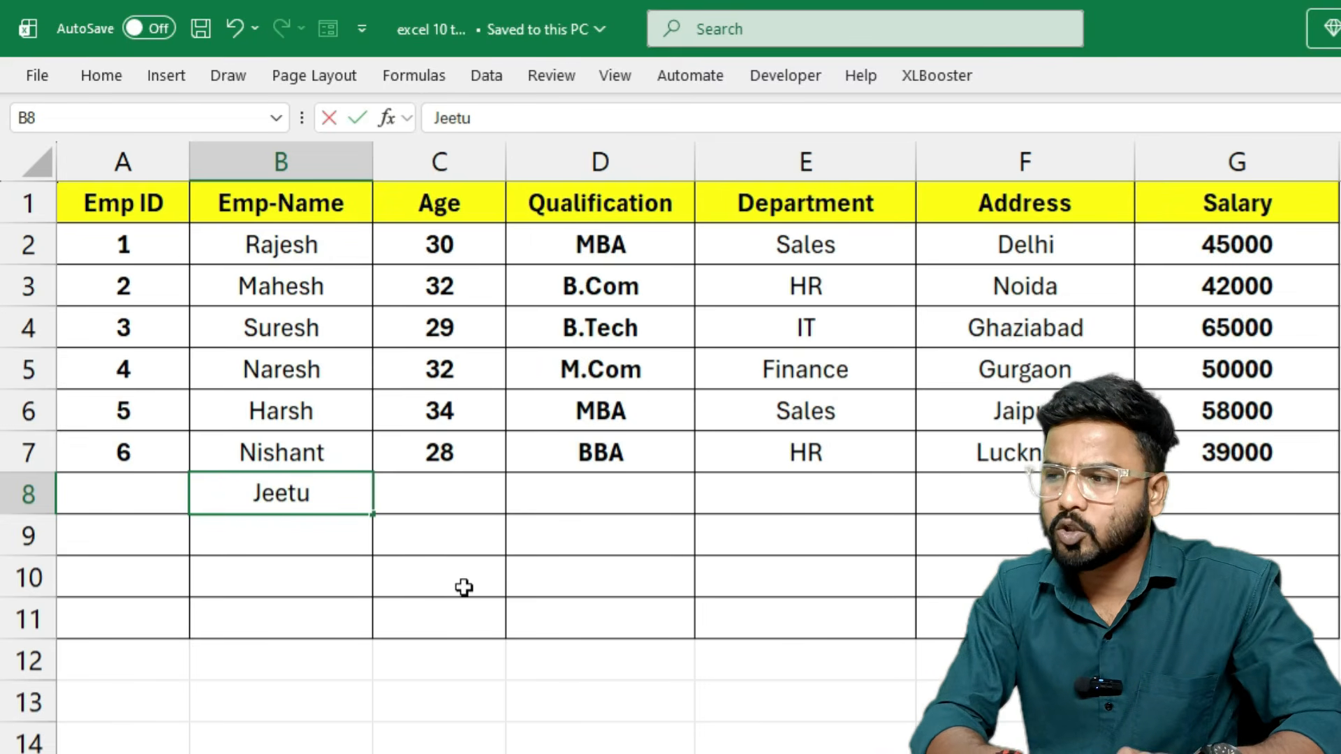
key("Tab")
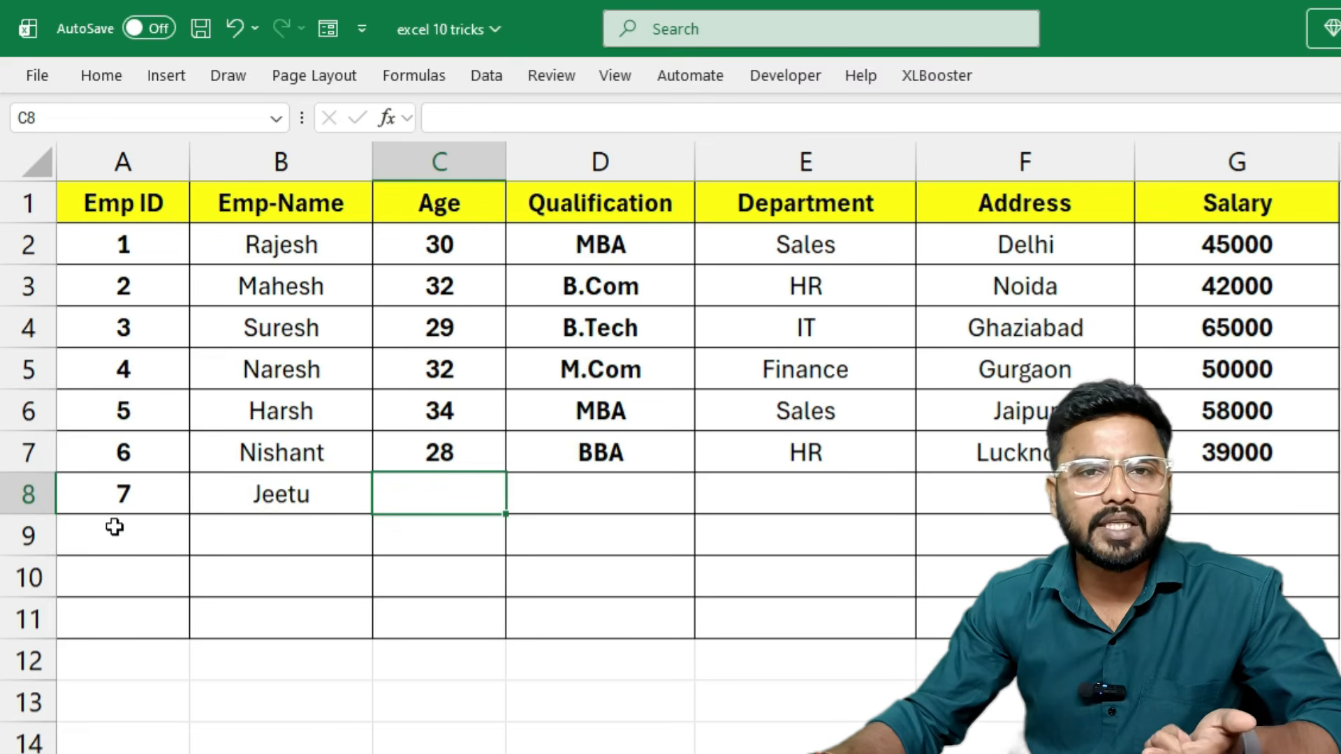
Step: Enter another employee's name in cell B9 of the Emp-Name column
left_click(267, 540)
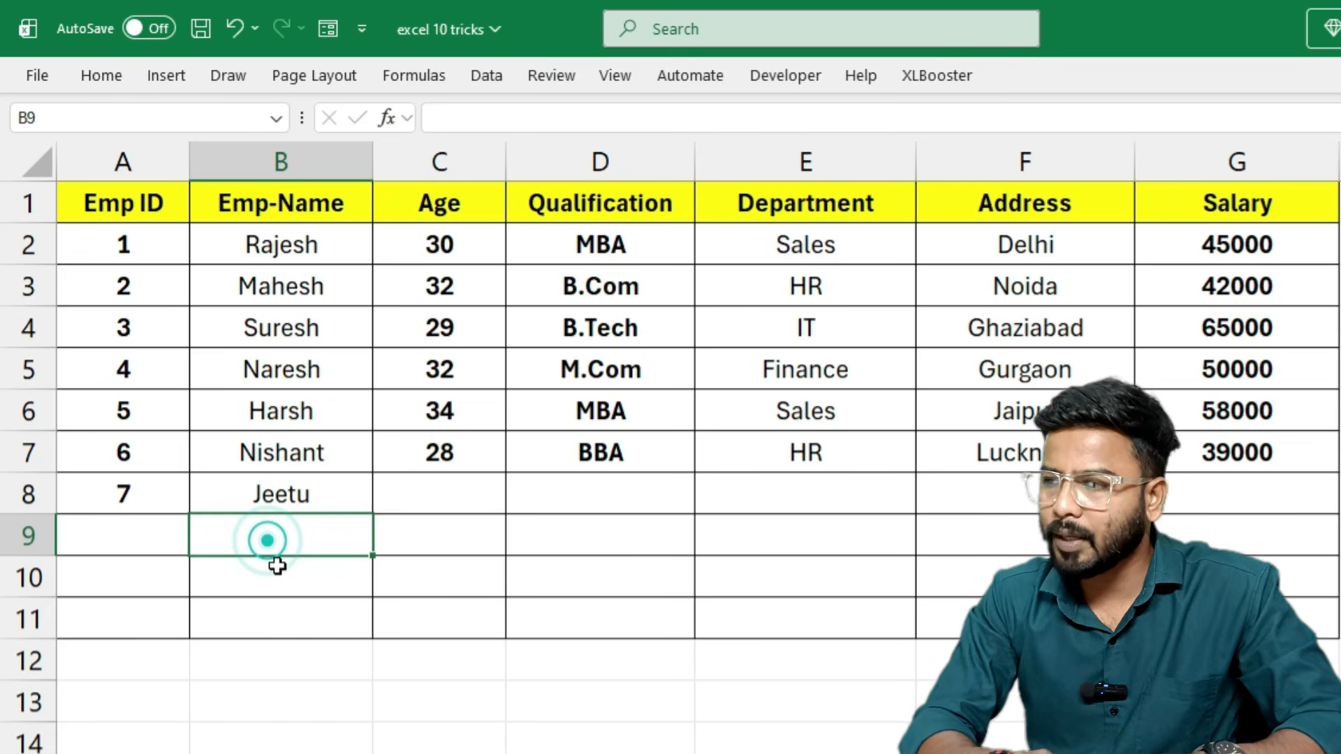
type("N")
key("BackSpace")
type("a")
key("BackSpace")
type("A")
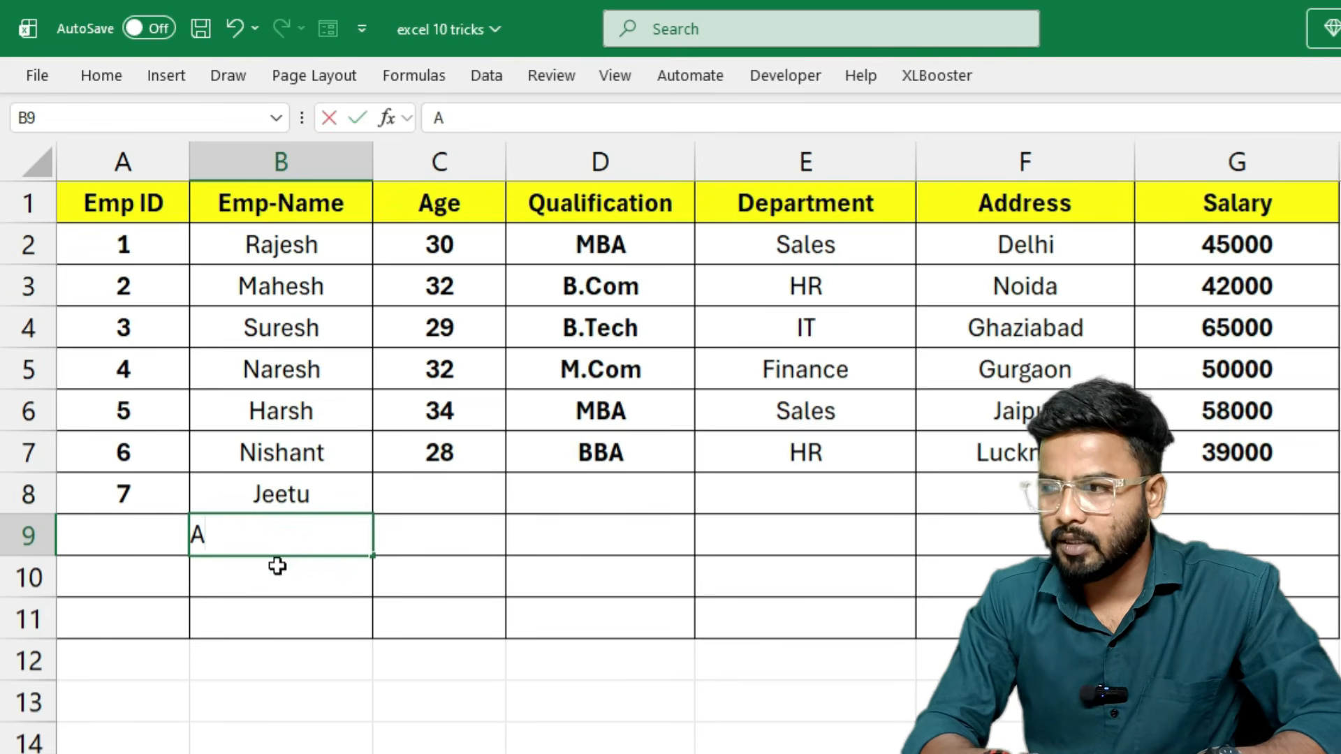
type("nita")
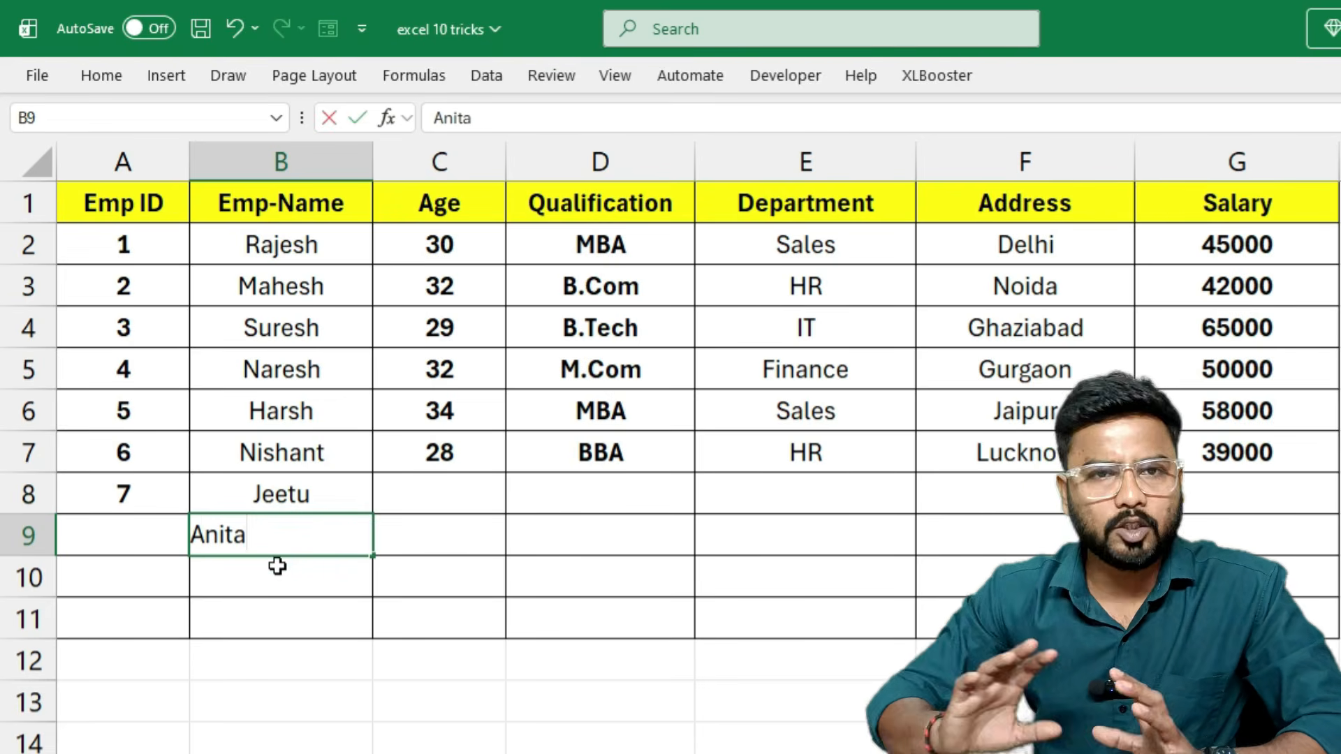
key("Tab")
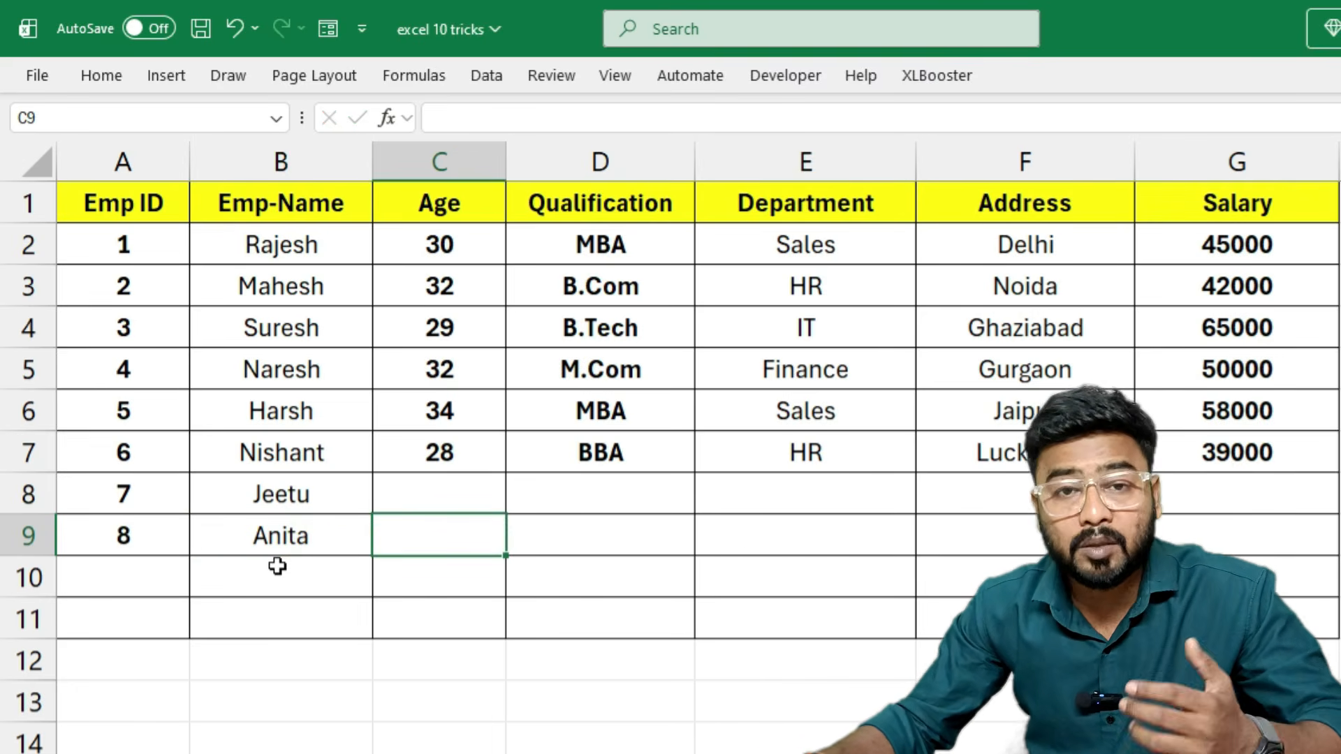
Step: Clear the two test employee names from cells B8:B9
left_click(279, 462)
left_click_drag(287, 493, 287, 560)
key("Delete")
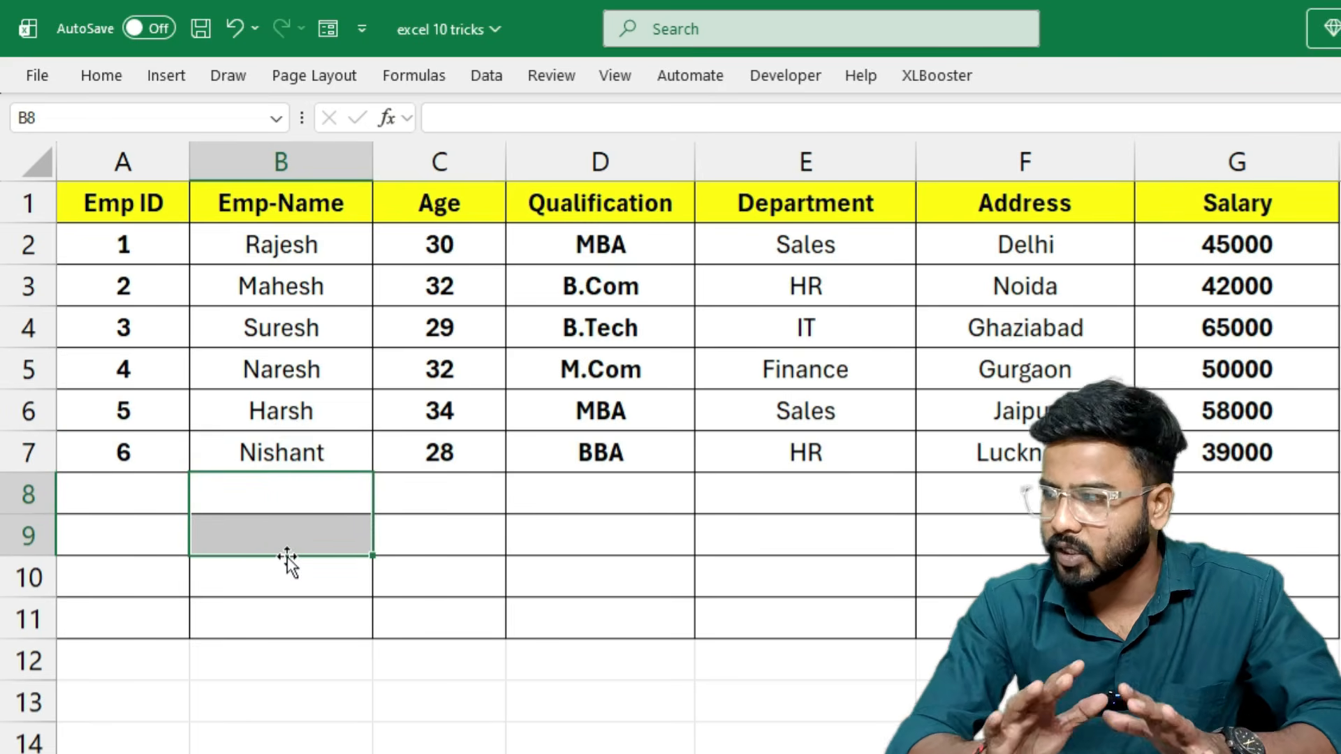
Step: Clear the contents of the Emp ID cells A2:A8
left_click_drag(150, 500, 133, 260)
key("Delete")
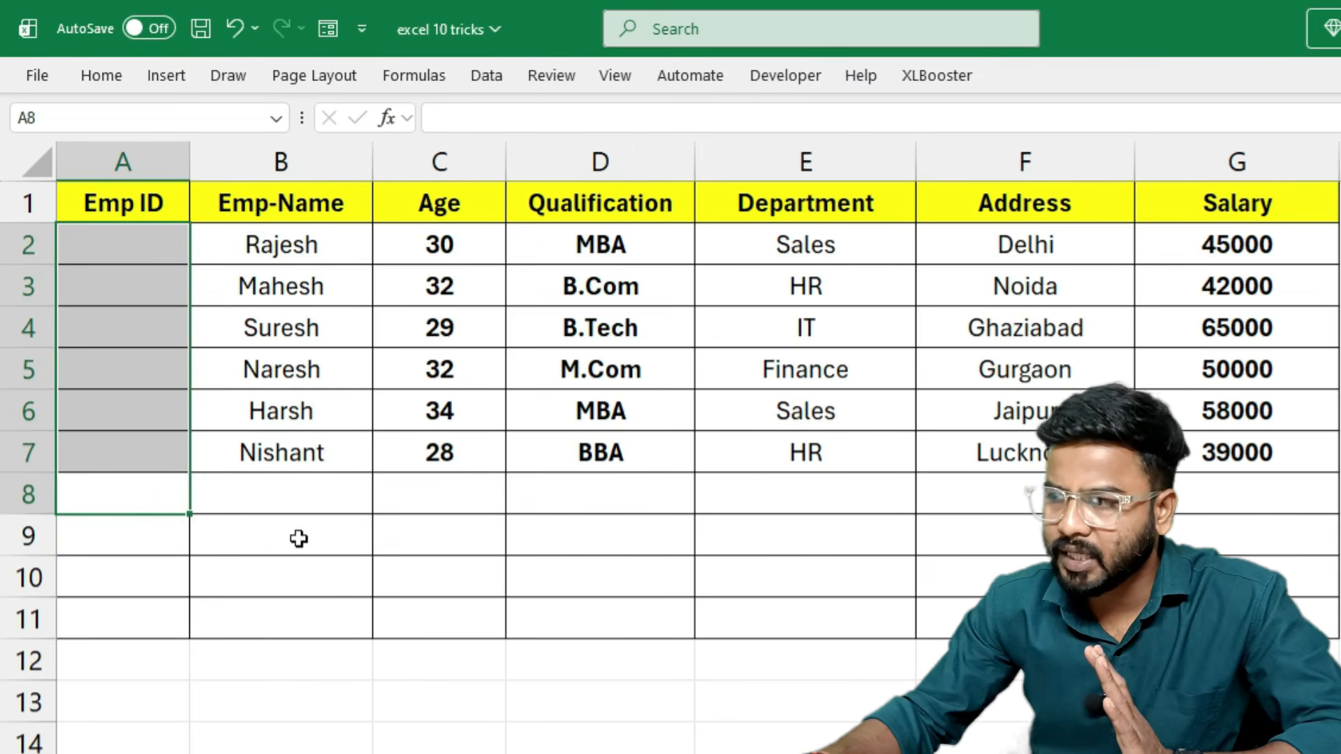
left_click(299, 504)
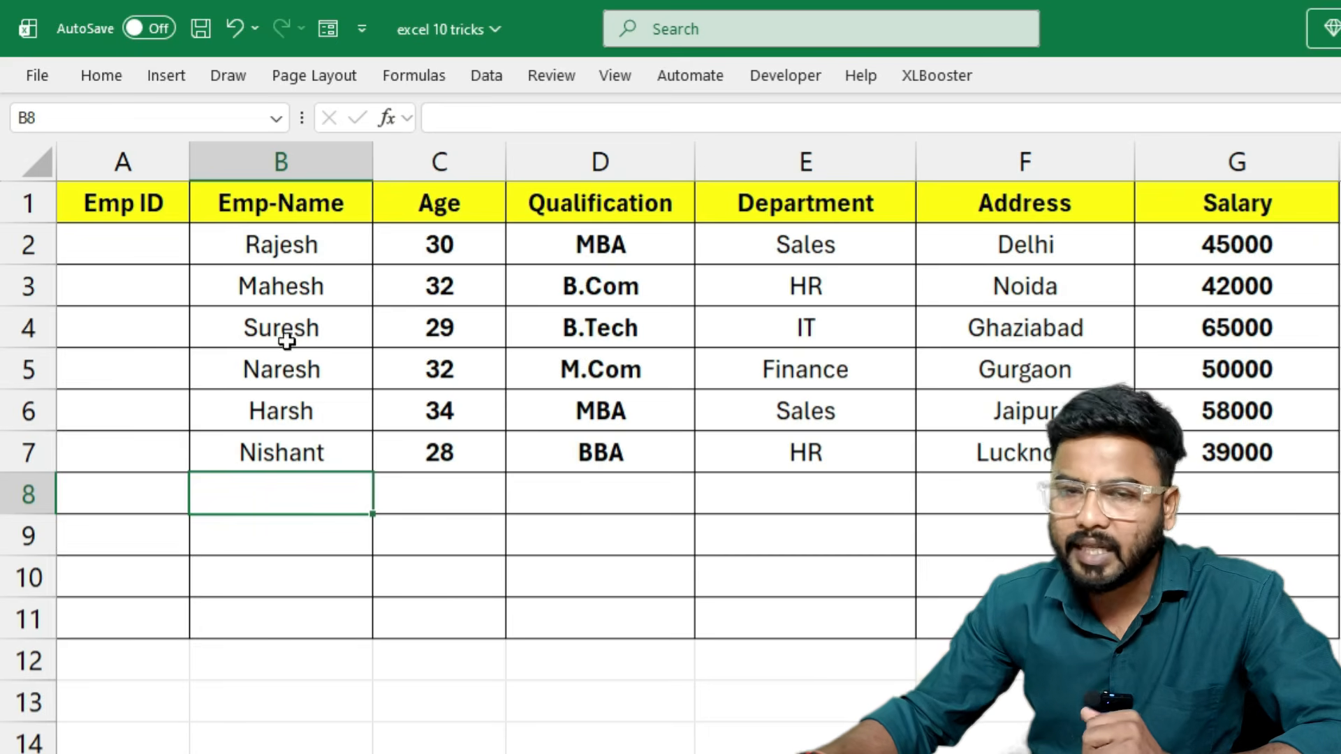
Step: Start an IF formula in cell A2 that tests B2="" and returns "" if true
left_click(126, 252)
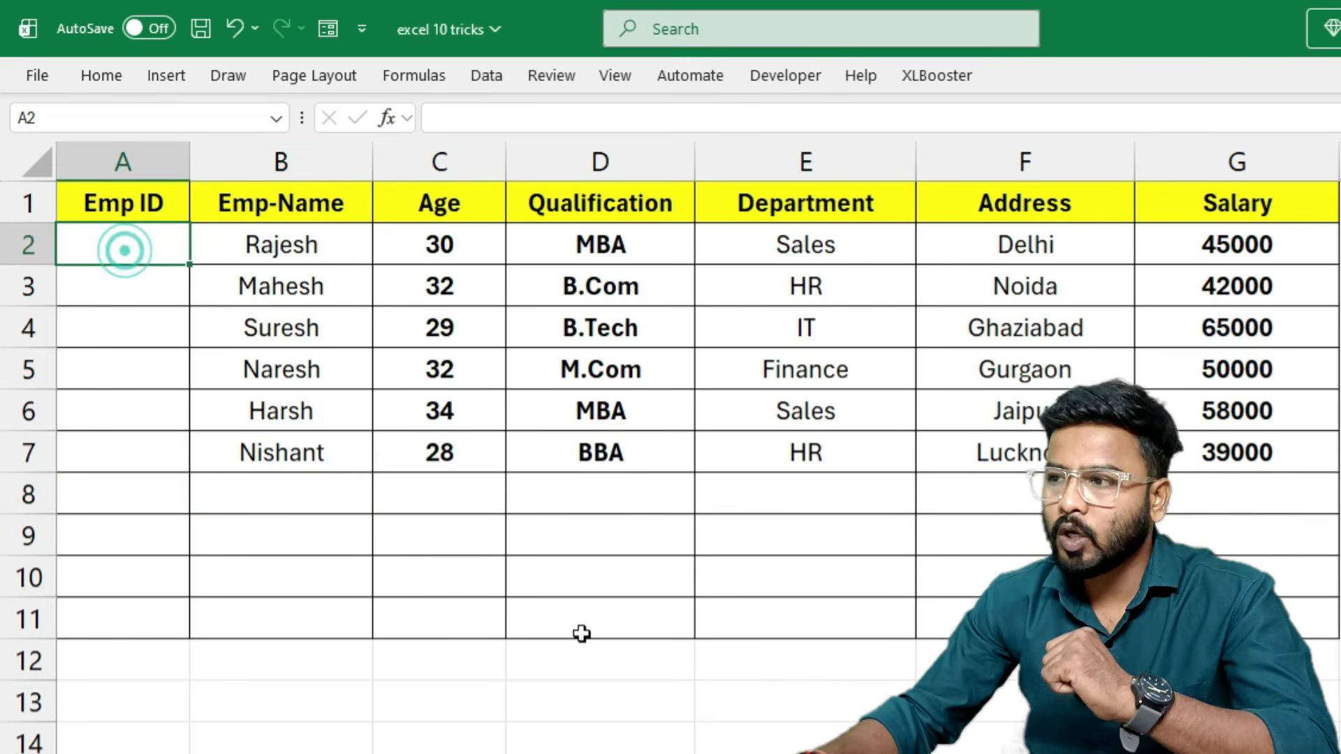
type("=")
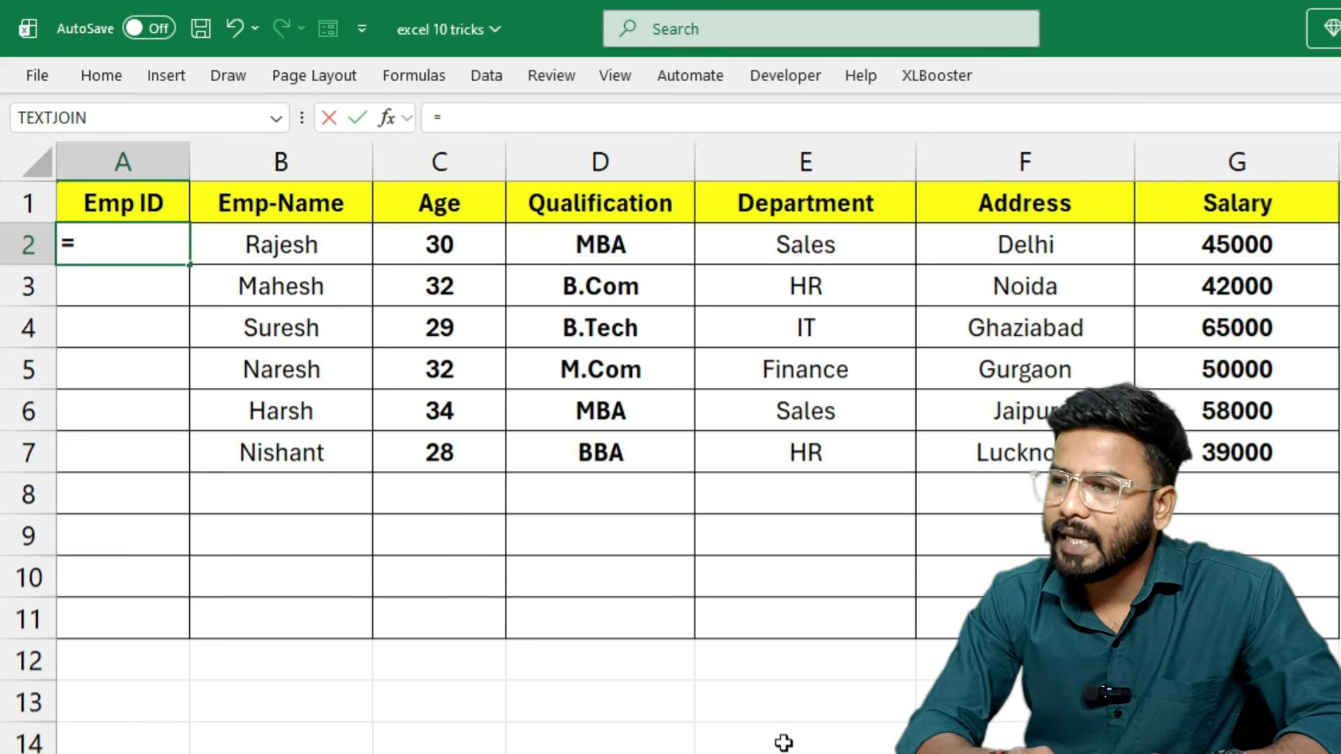
type("if")
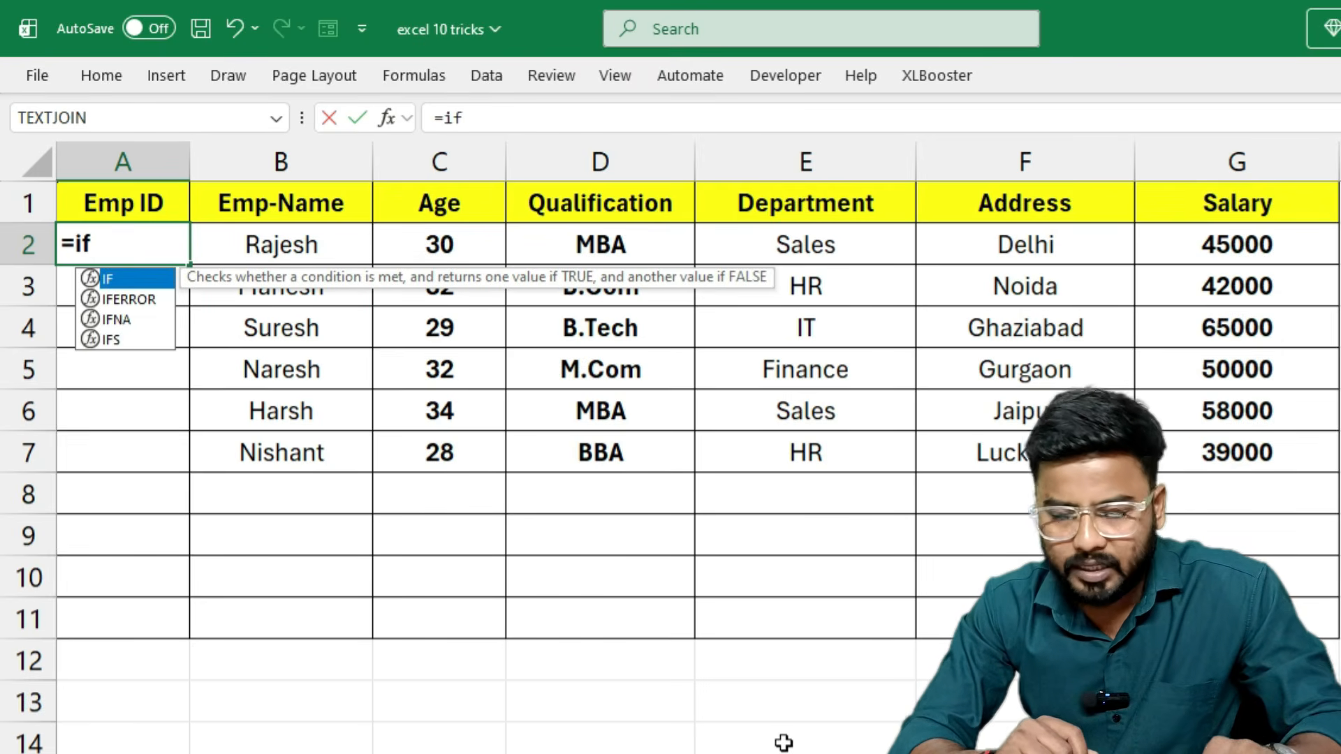
key("Tab")
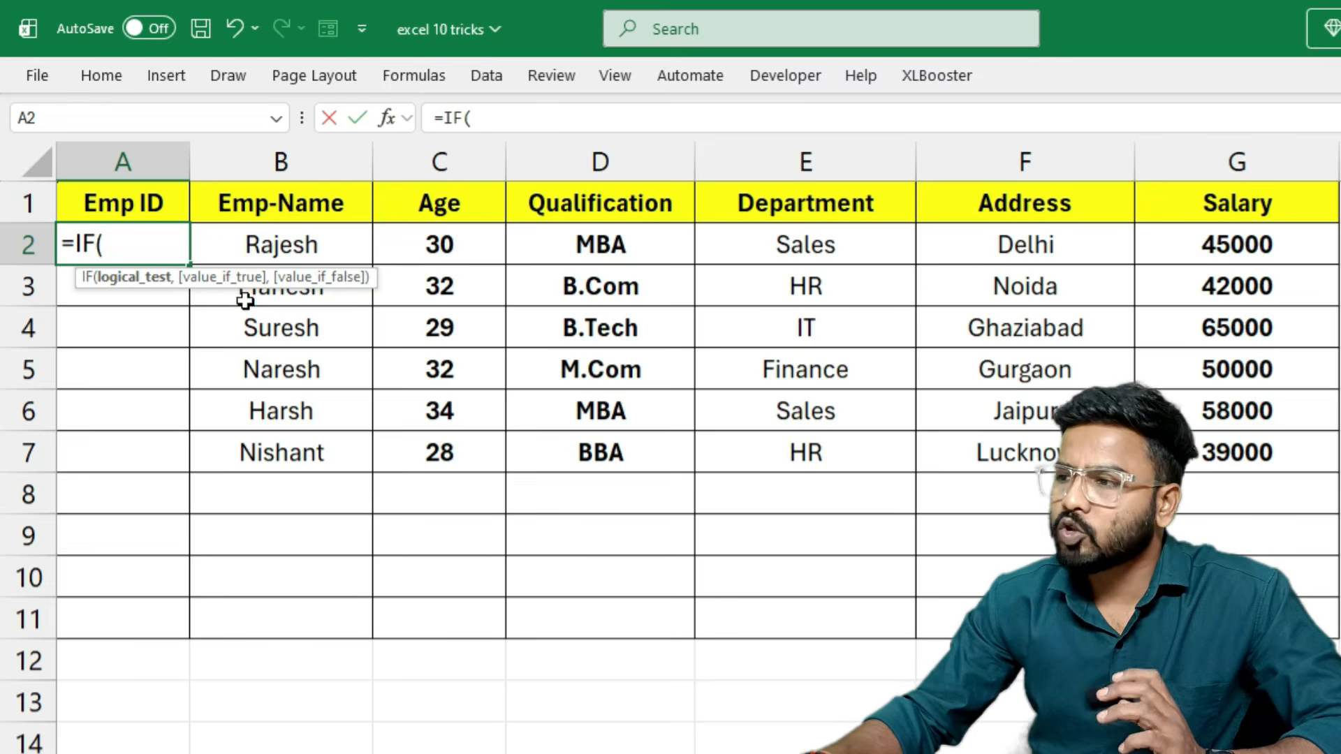
left_click(276, 243)
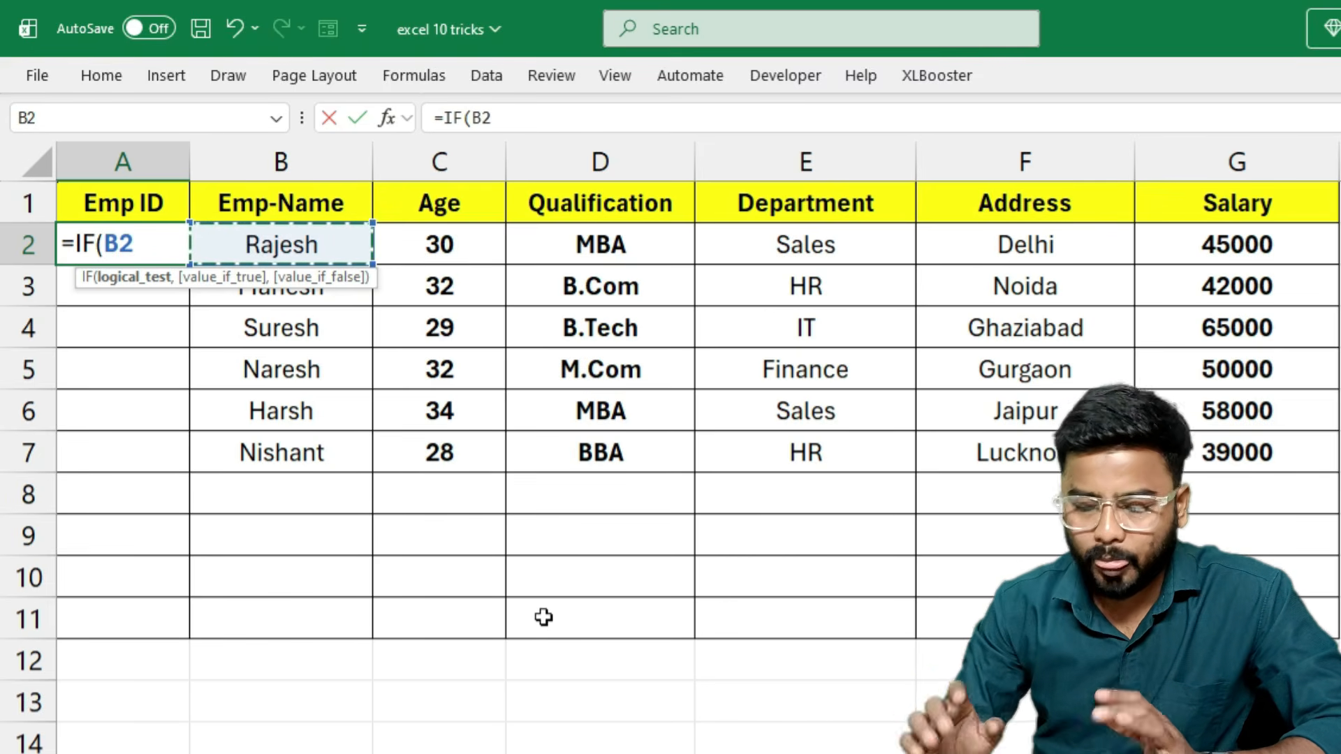
type("=")
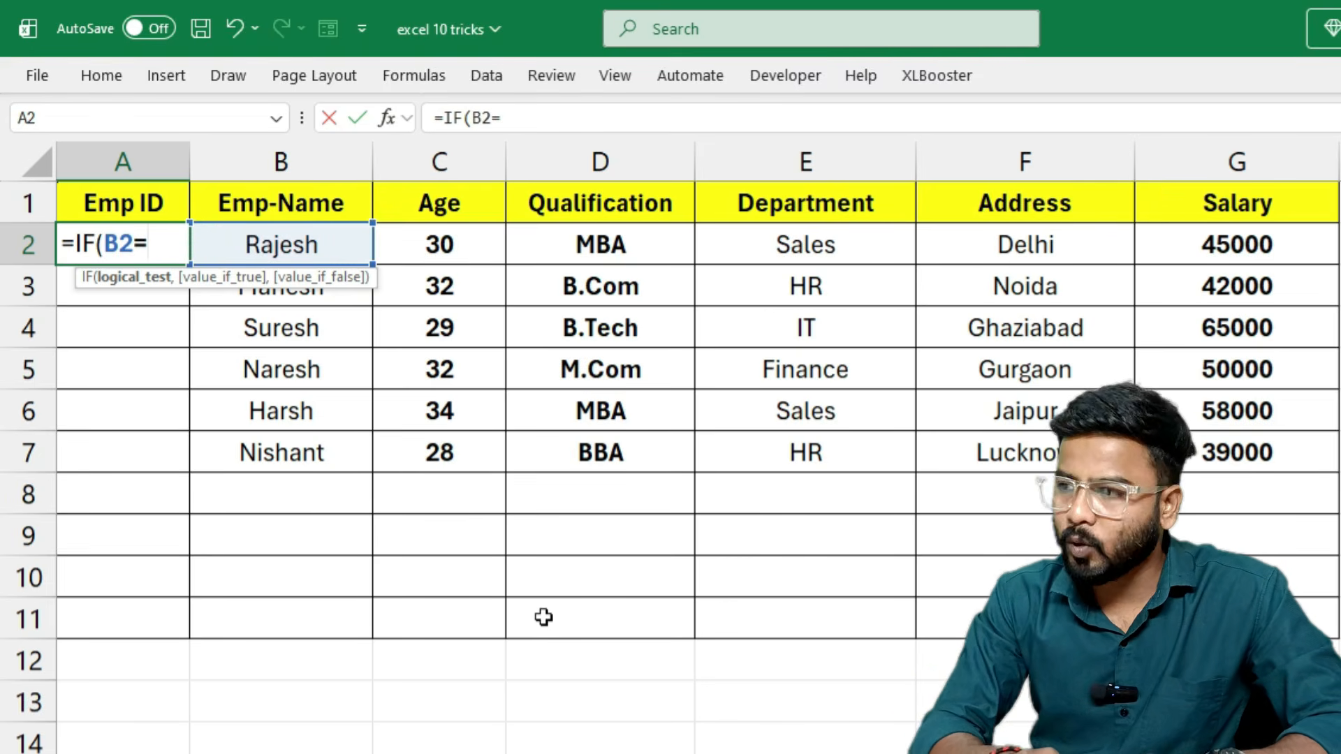
type("\"\"")
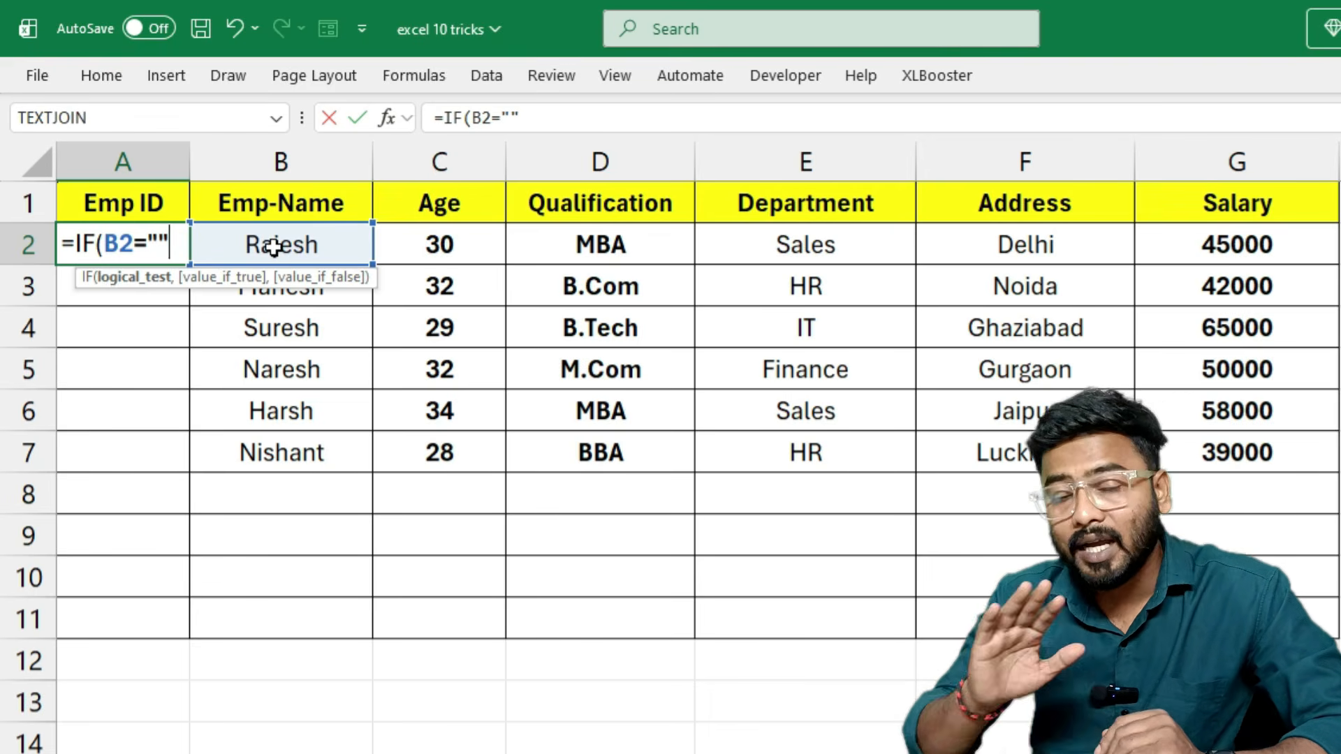
type(",")
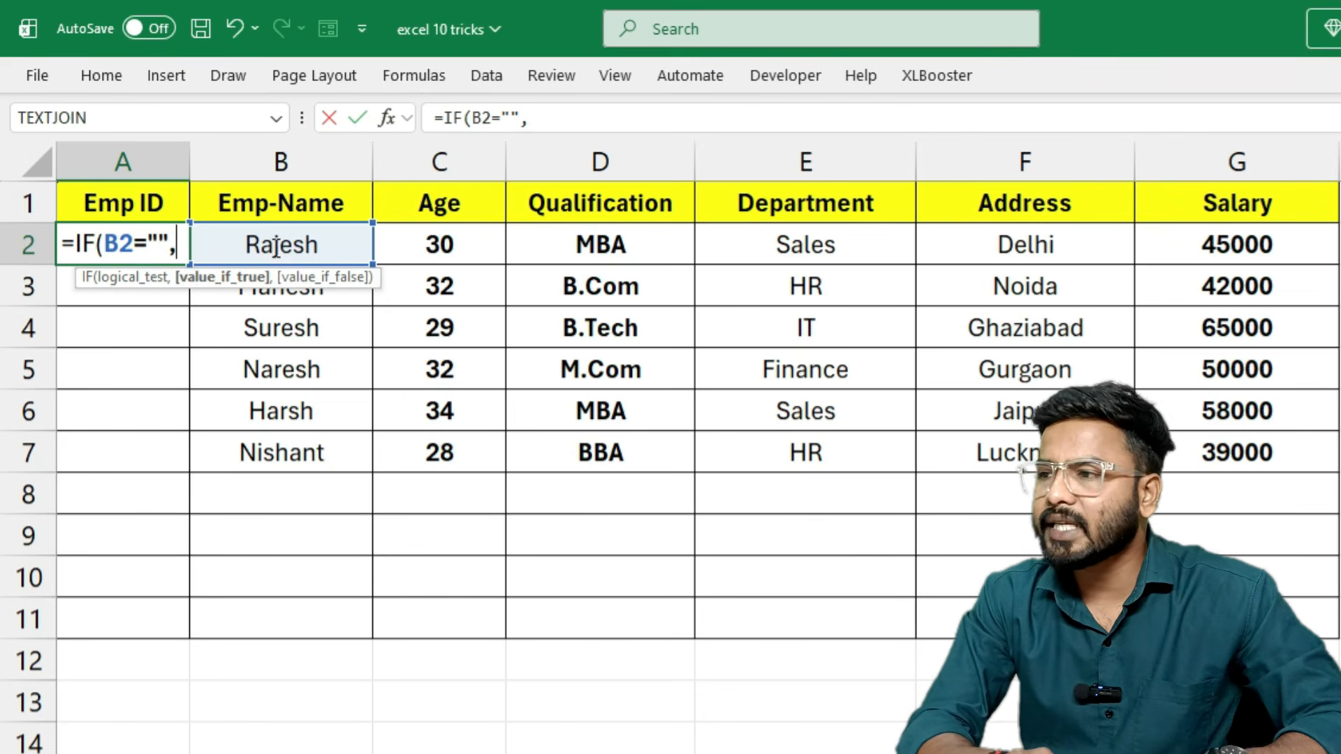
type("\"\"")
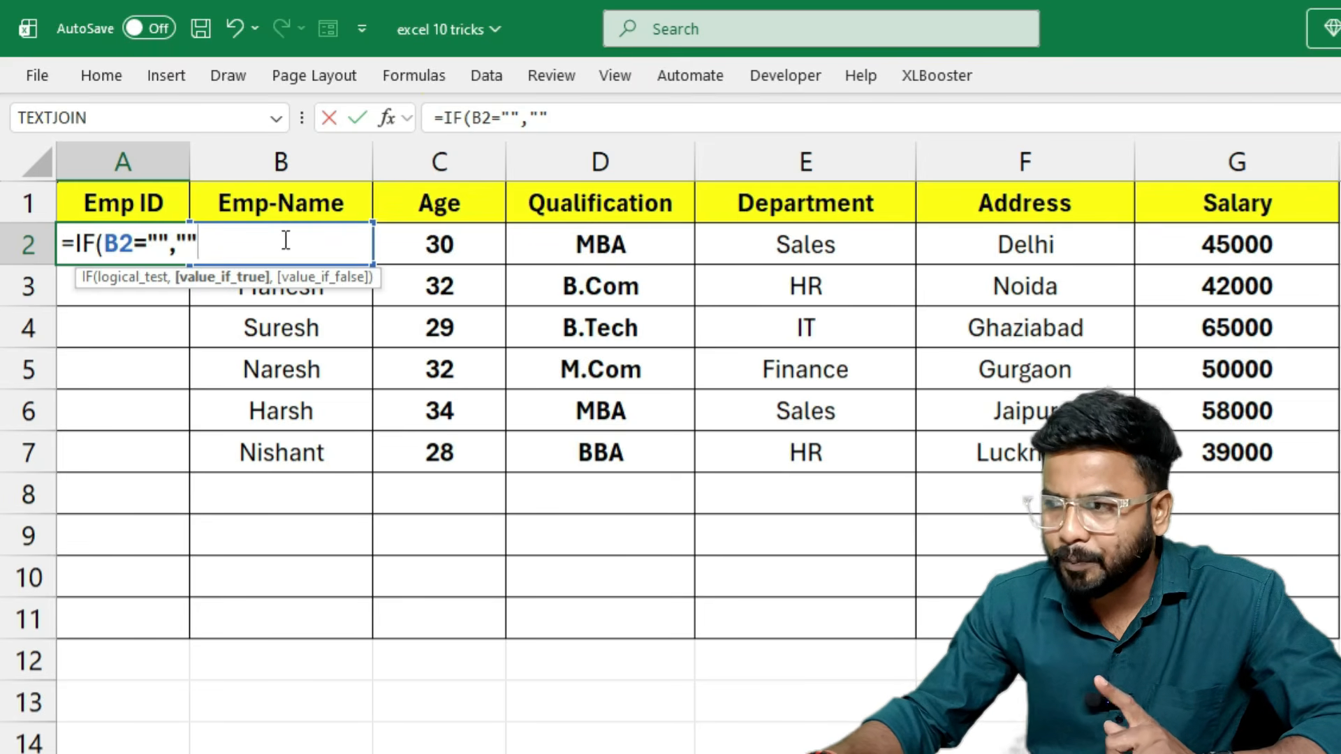
left_click_drag(169, 245, 148, 245)
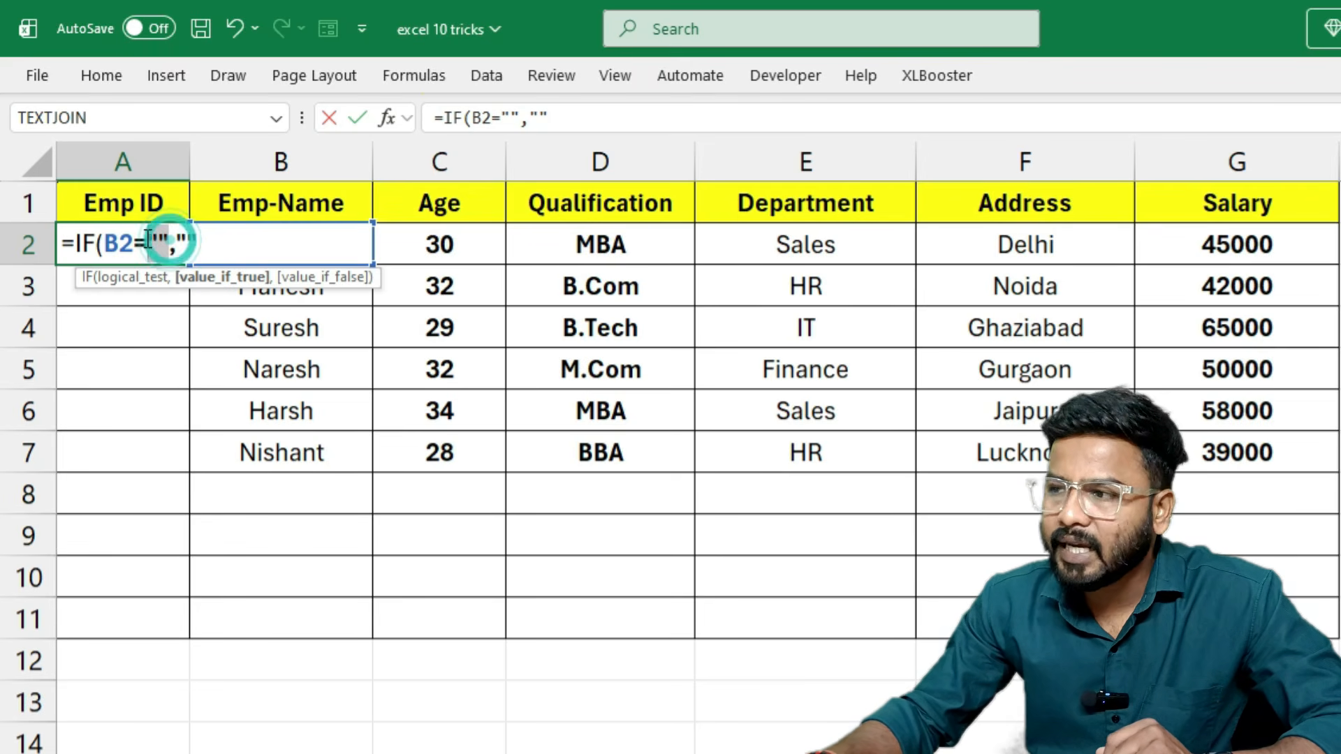
left_click(201, 250)
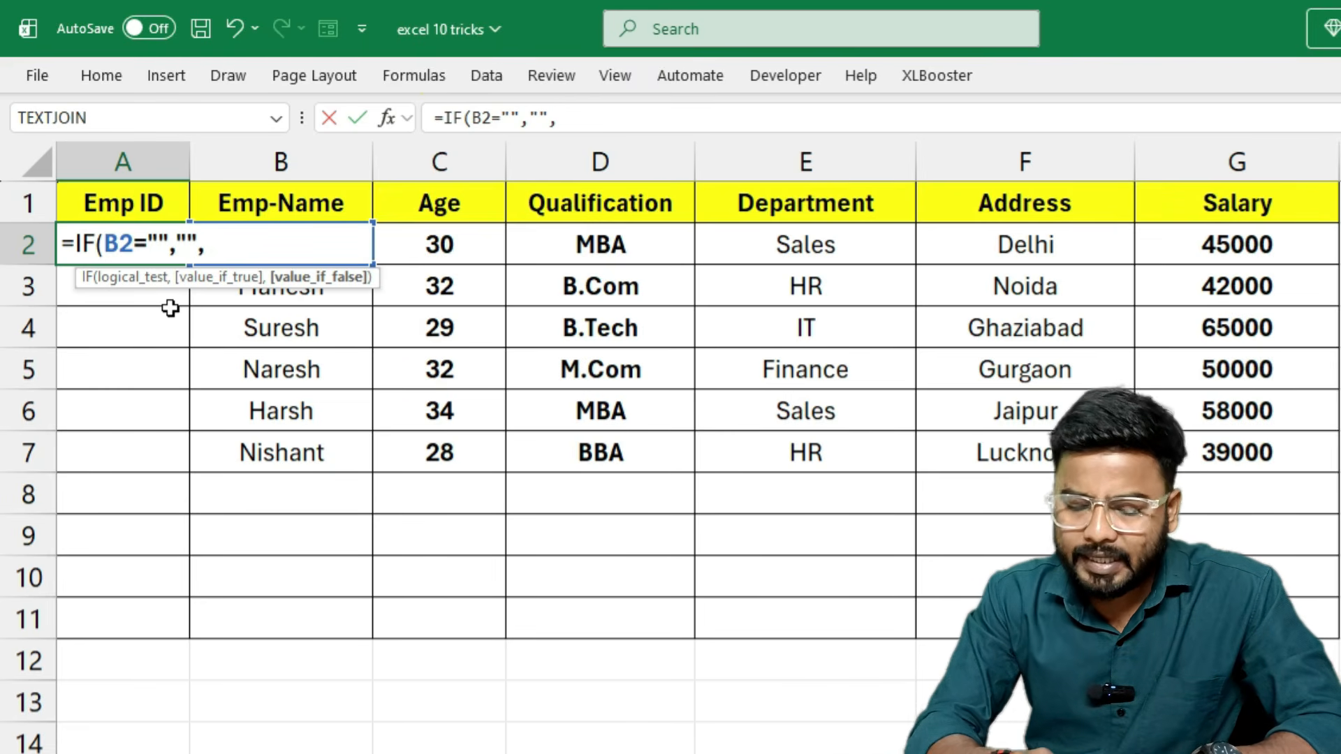
Step: Complete the A2 formula with ROW(1:1) as the value if false, accepting it as =IF(B2="","",ROW(1:1))
type("row")
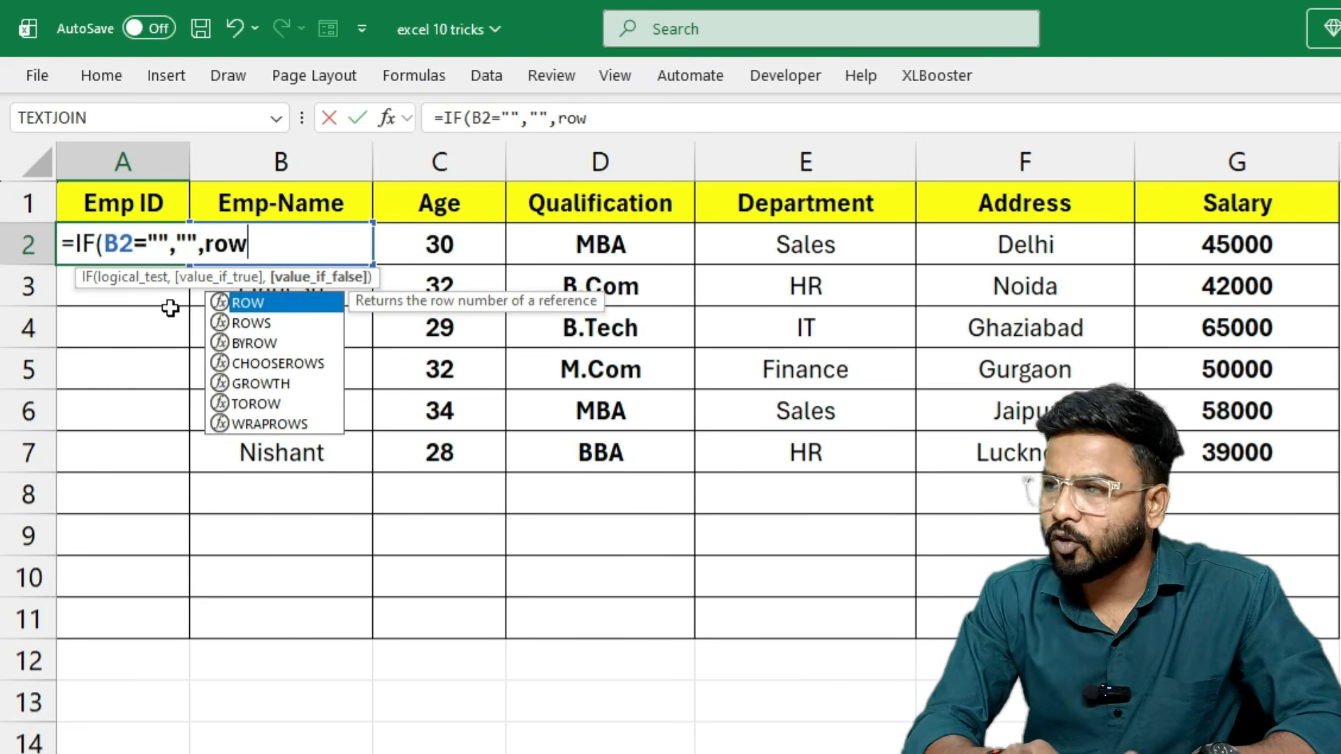
key("Tab")
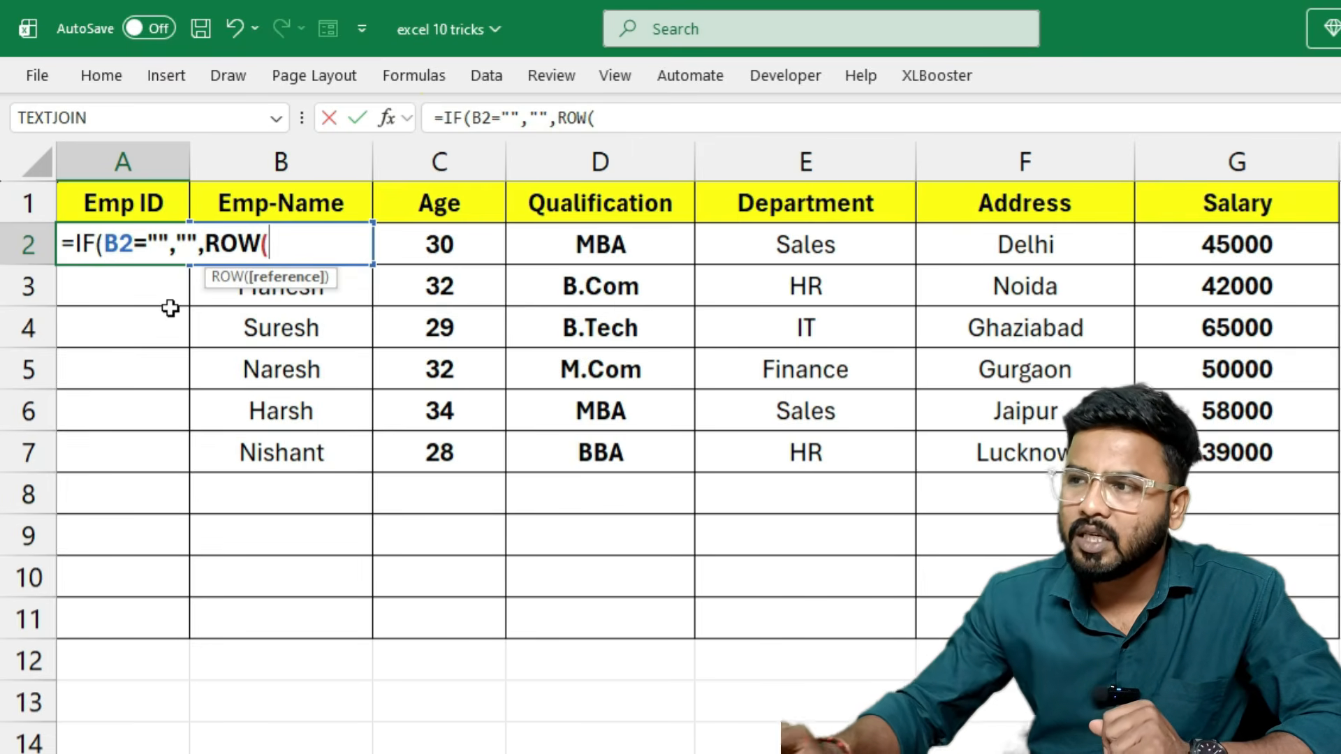
left_click(17, 203)
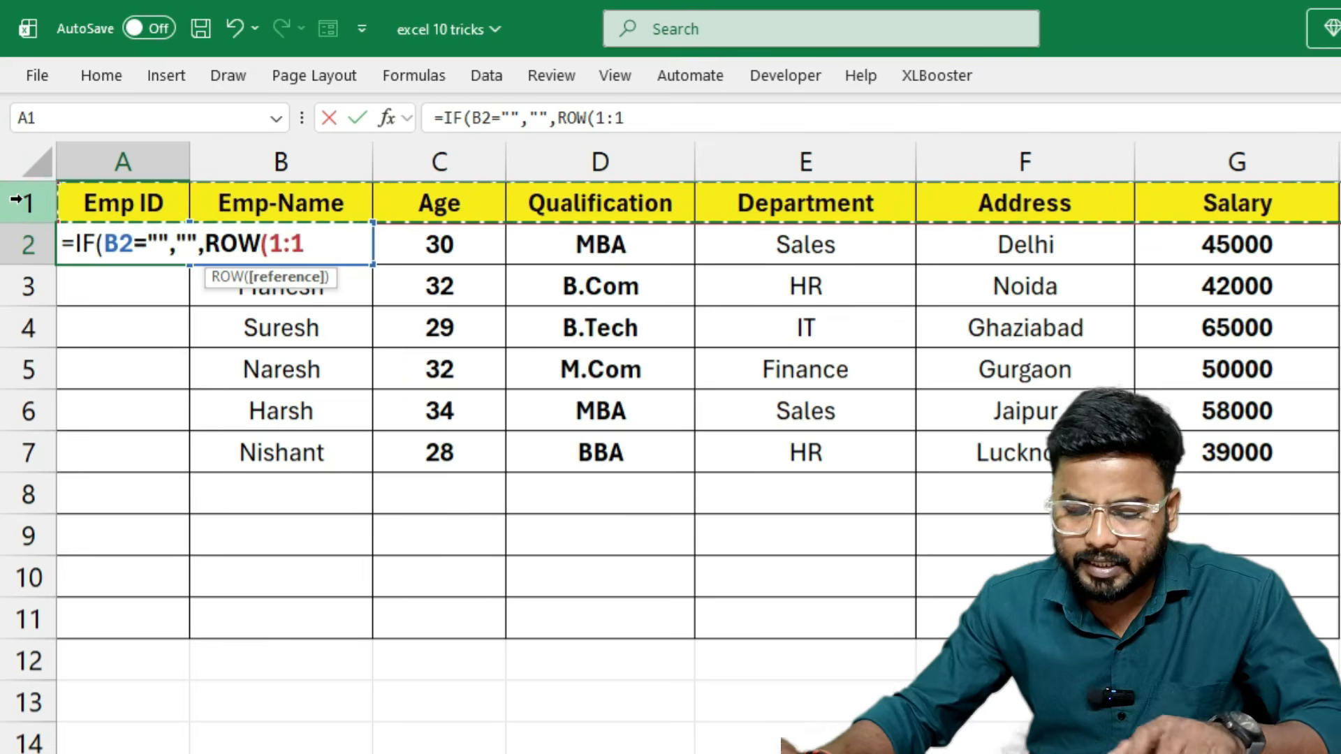
type(")")
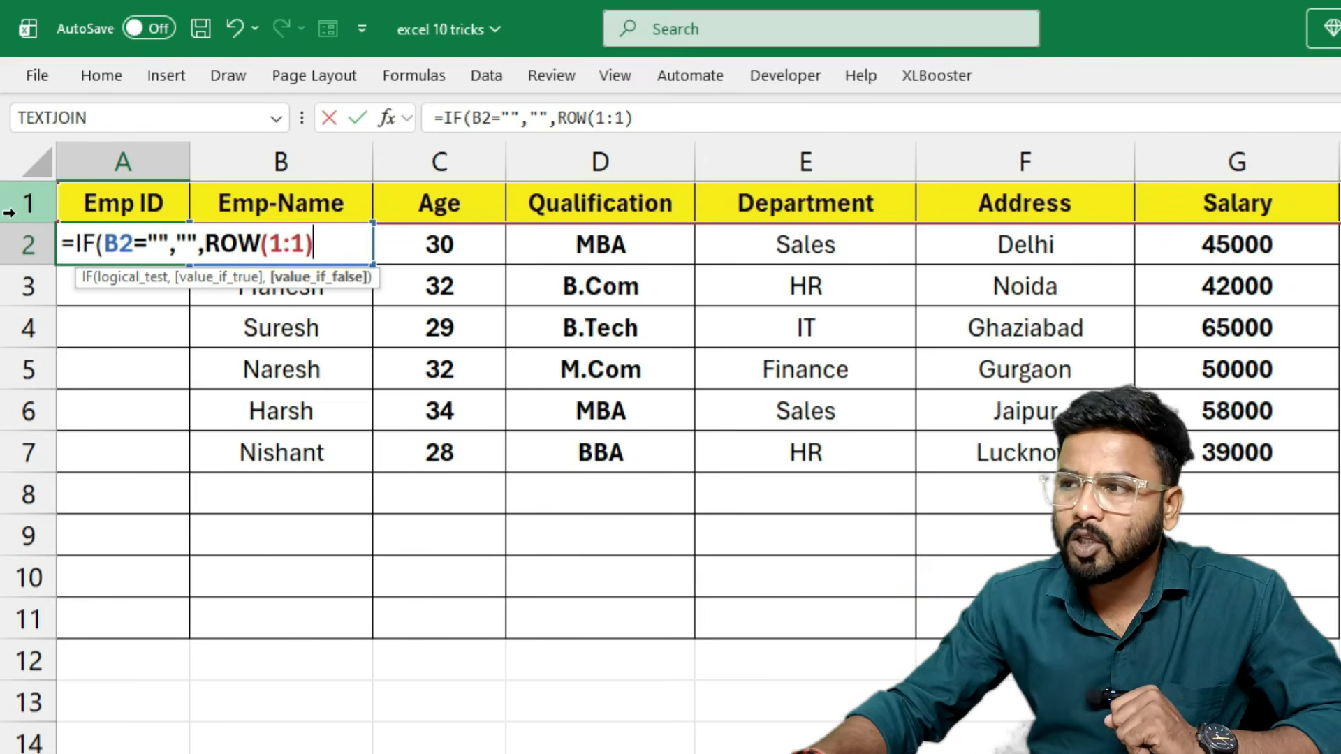
key("Return")
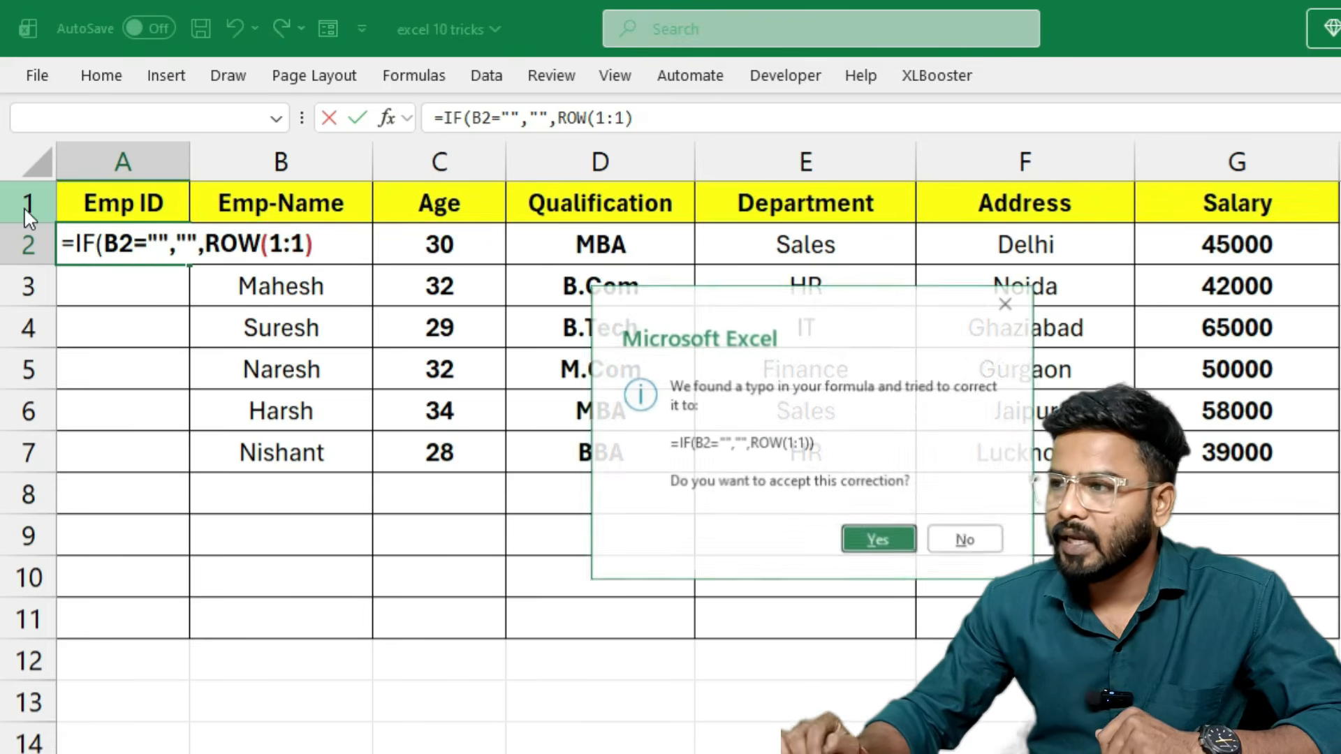
key("Return")
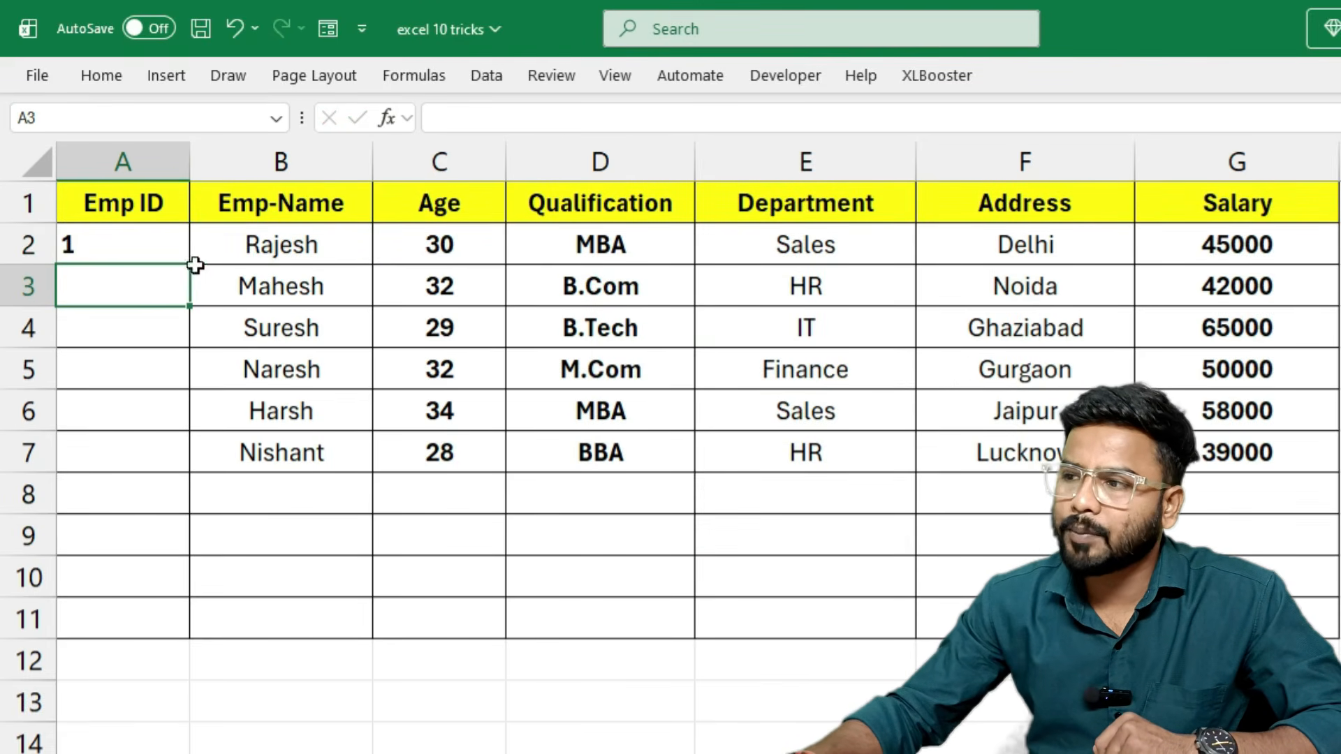
Step: Fill the Emp ID formula from A2 down through A11
left_click(171, 245)
left_click_drag(189, 264, 150, 625)
left_click(185, 540)
left_click(240, 431)
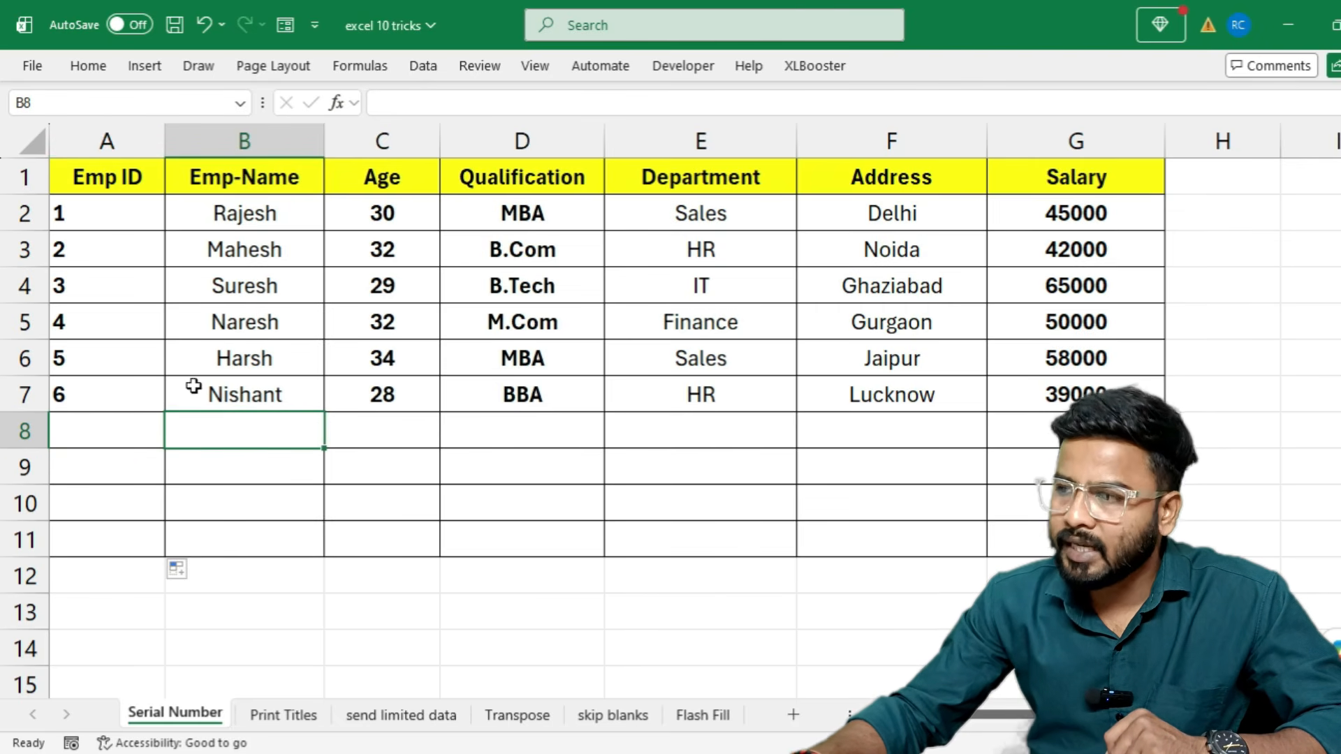
Step: Enter a new employee's name in cell B8 to check the copied Emp ID formula
left_click(232, 388)
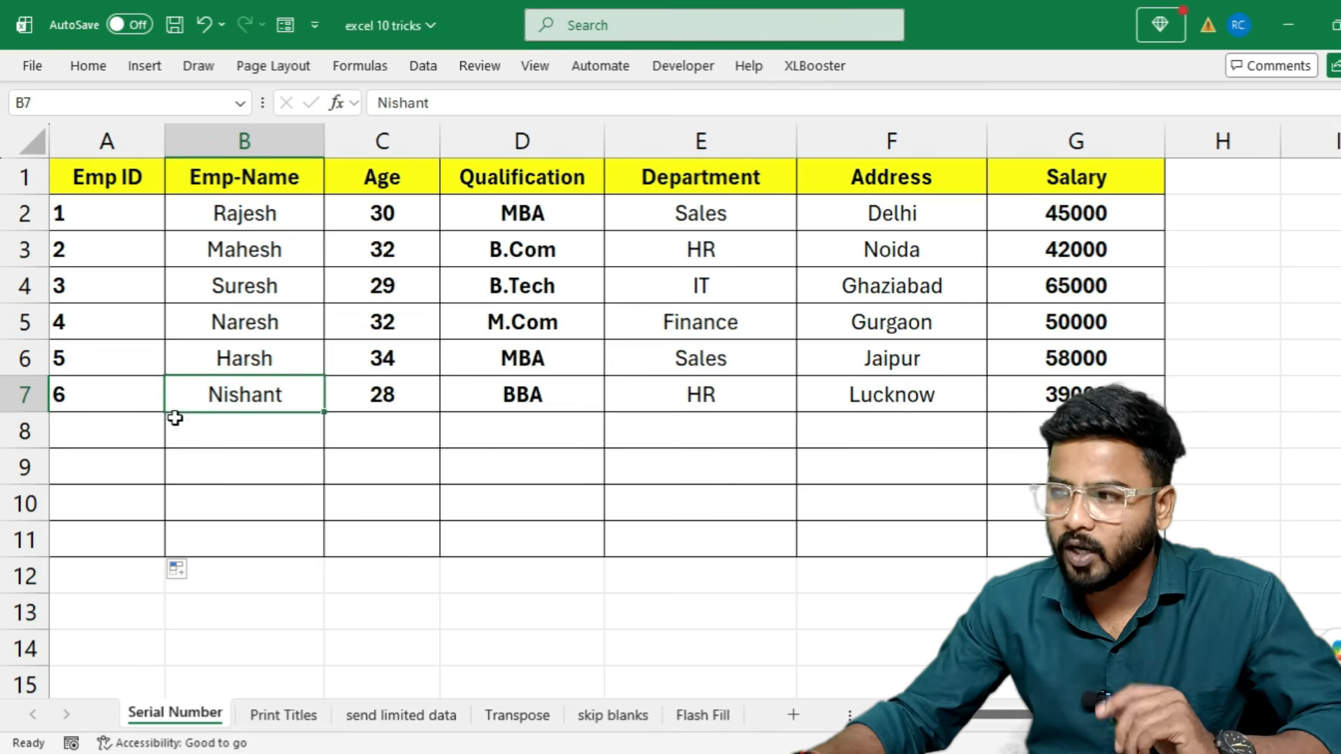
left_click(270, 435)
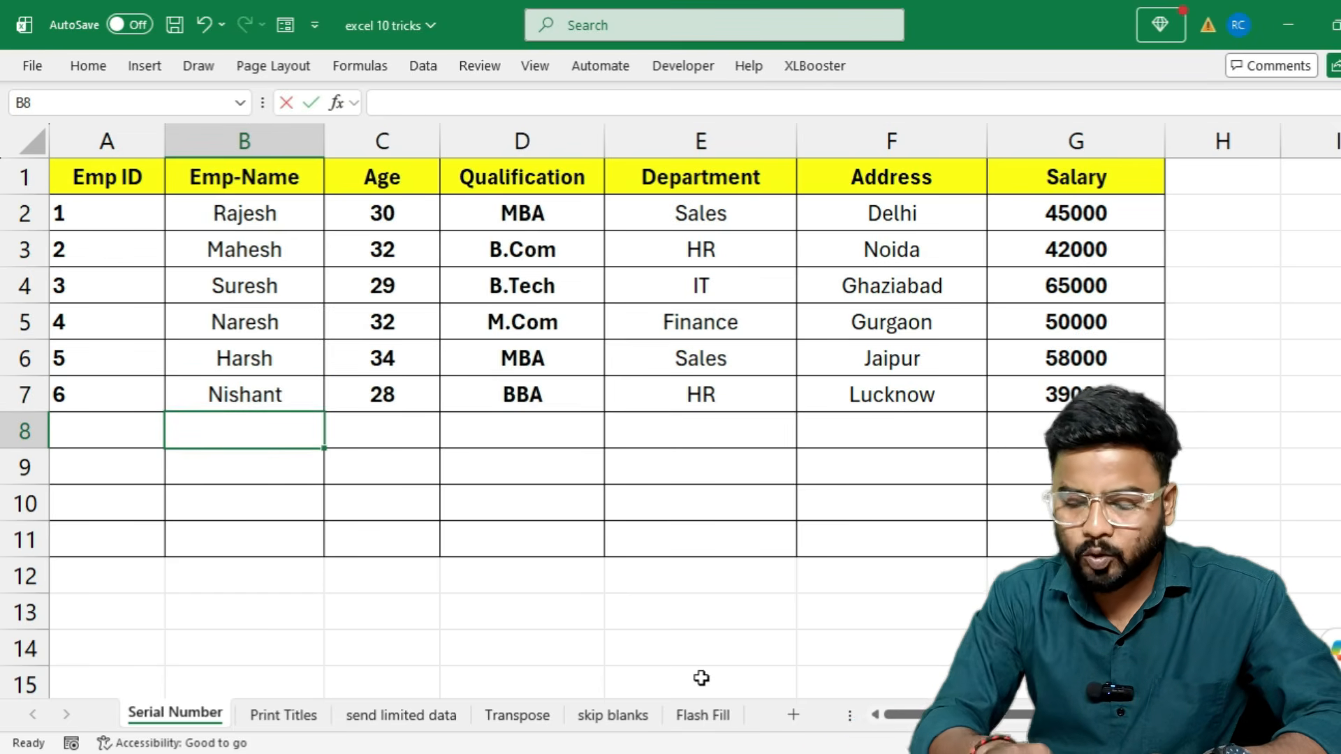
type("Jeetu")
key("Return")
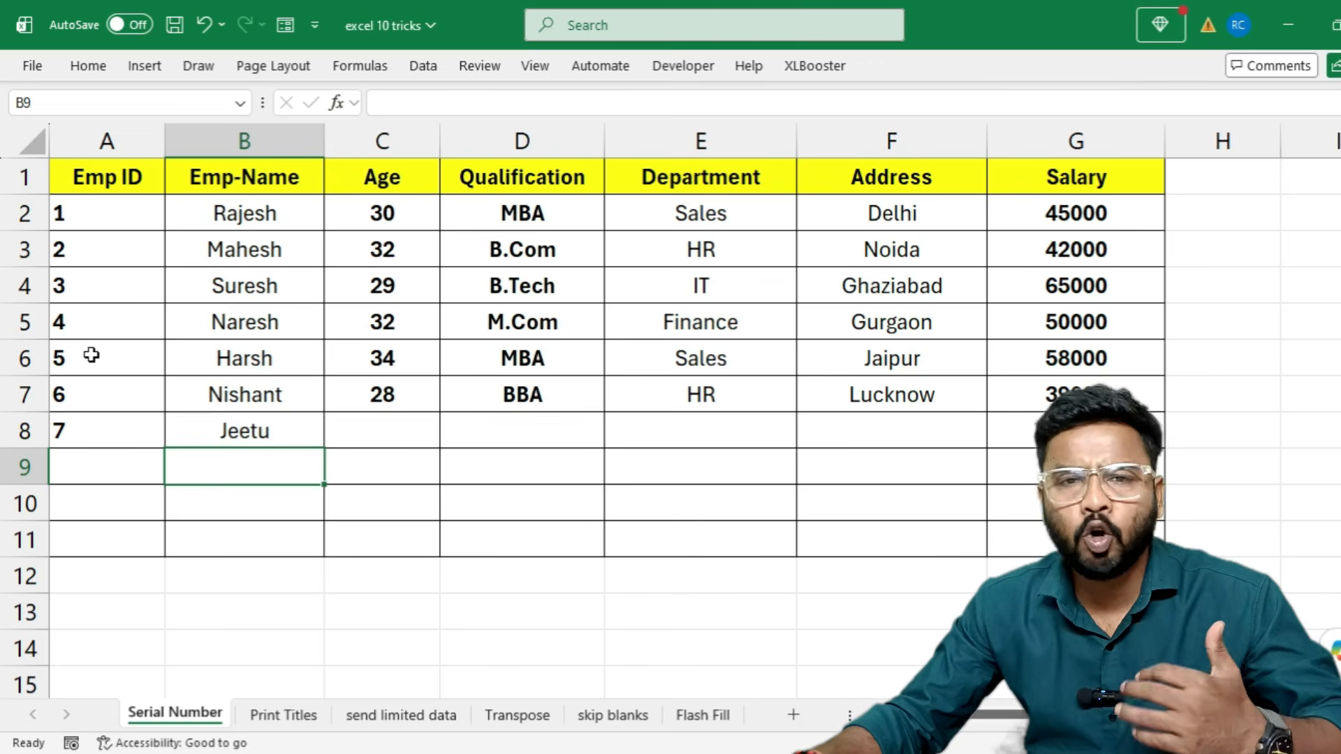
Step: Change the row reference in the A2 Emp ID formula to ROW(101:101) and fill the formula down through A11
left_click(114, 210)
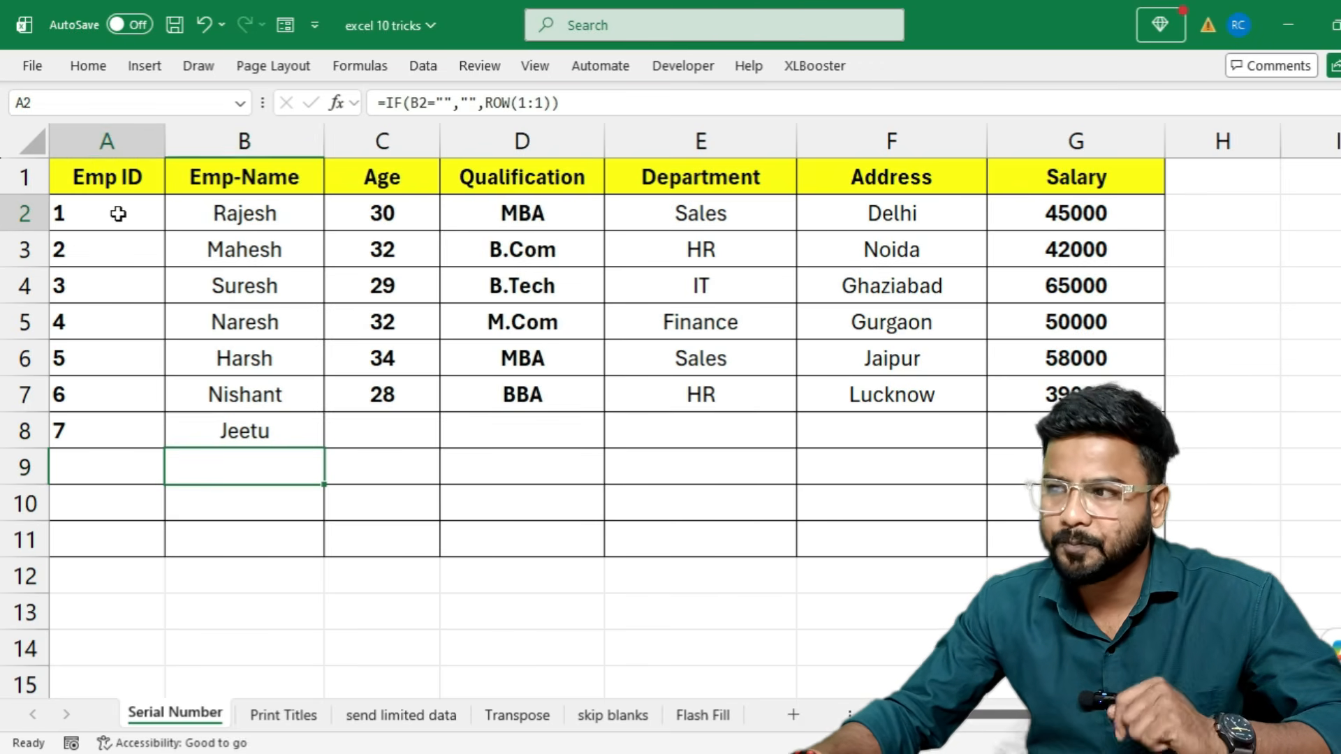
double_click(118, 213)
left_click(240, 213)
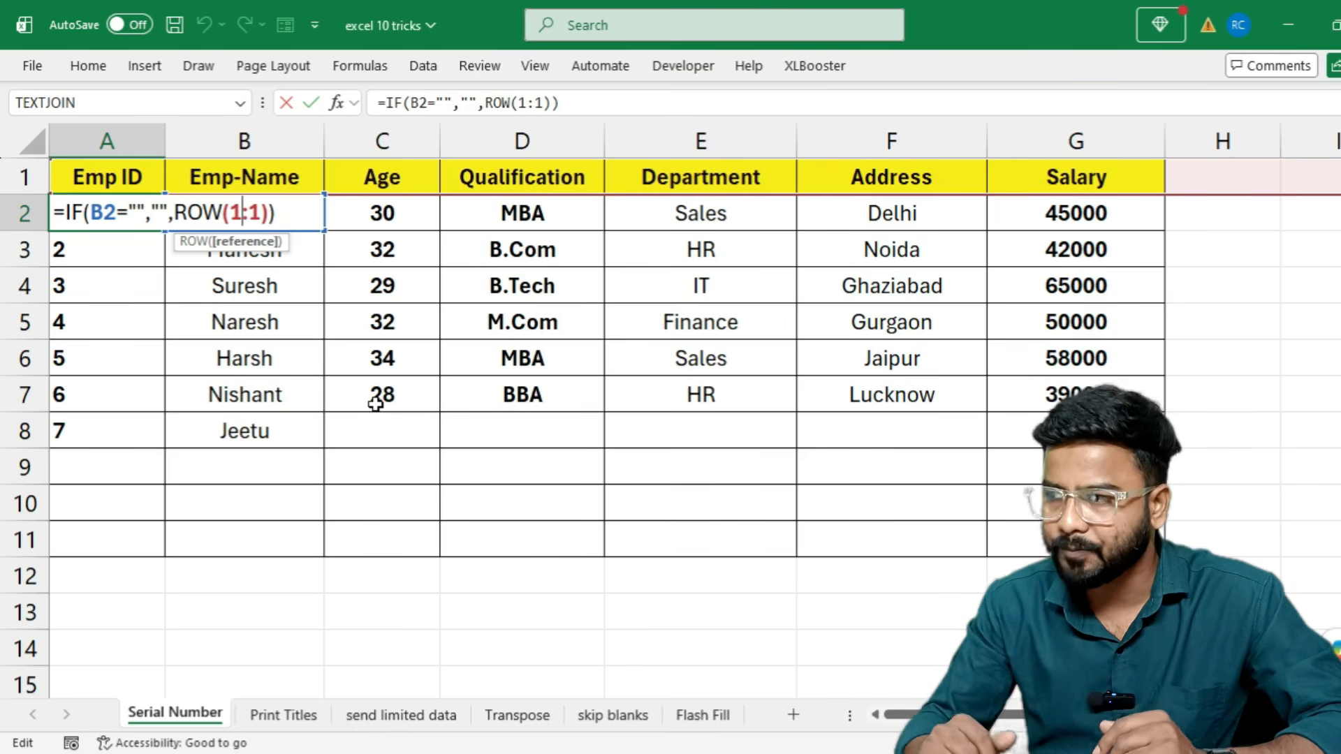
type("0")
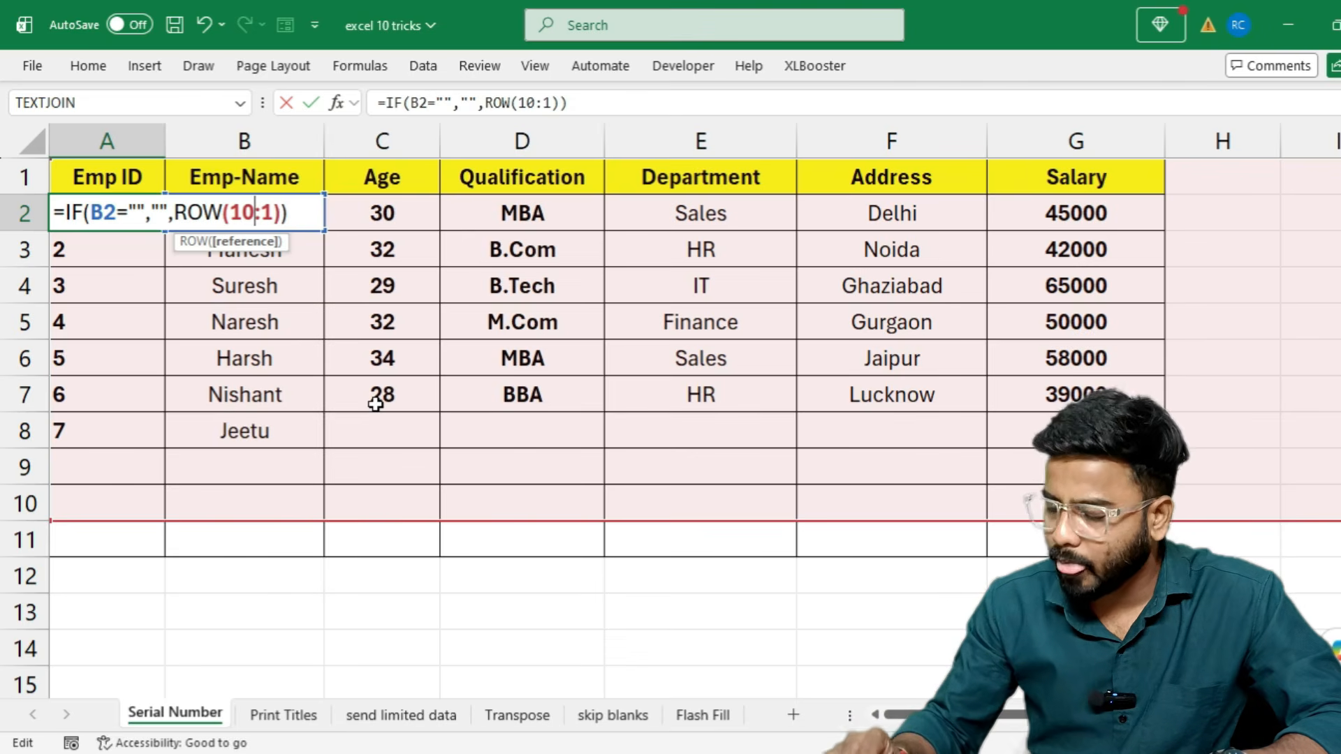
type("1:1")
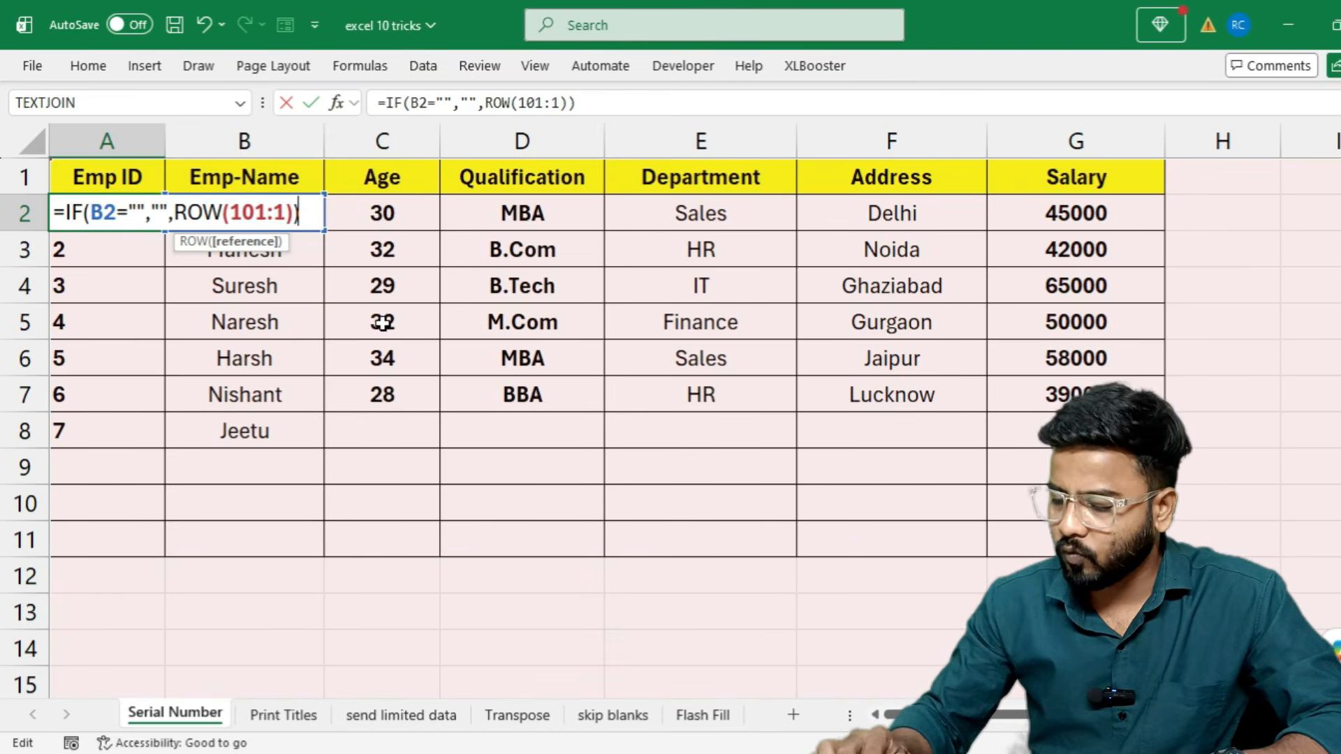
type("01")
key("Return")
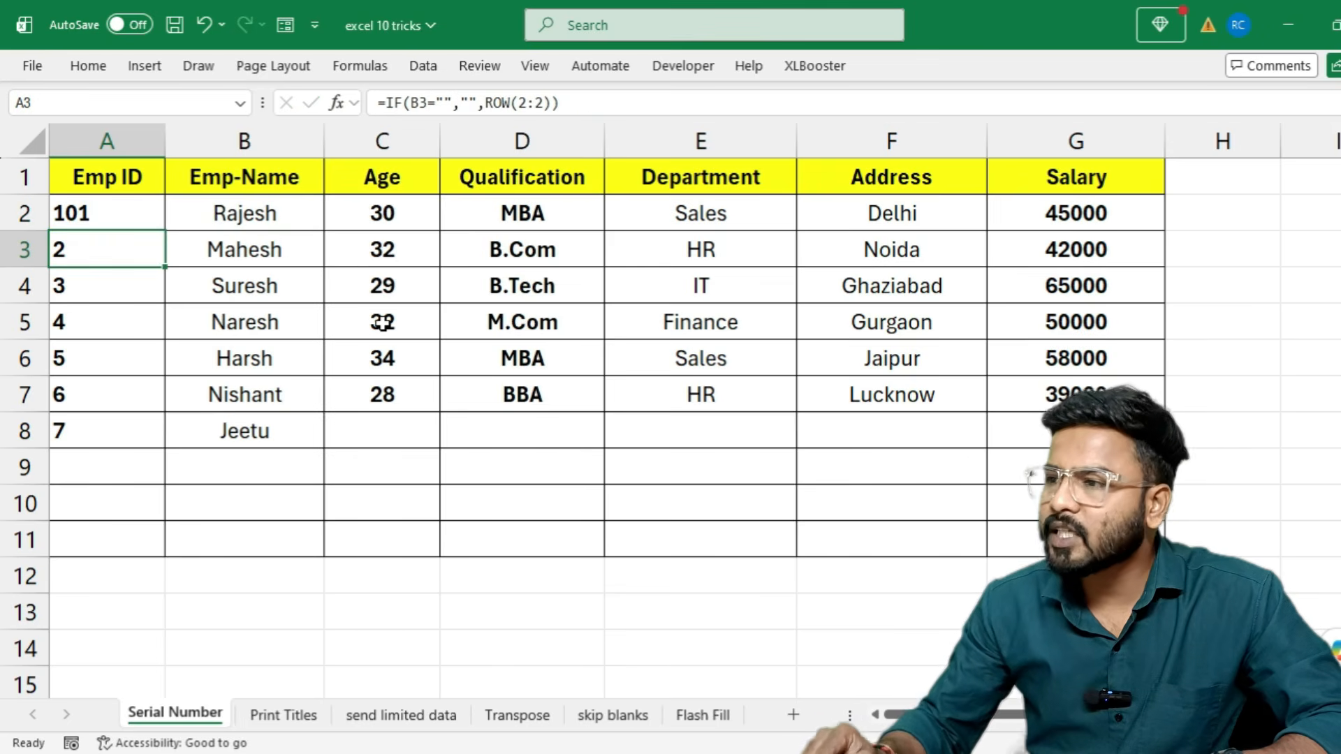
left_click(135, 218)
left_click_drag(164, 231, 107, 532)
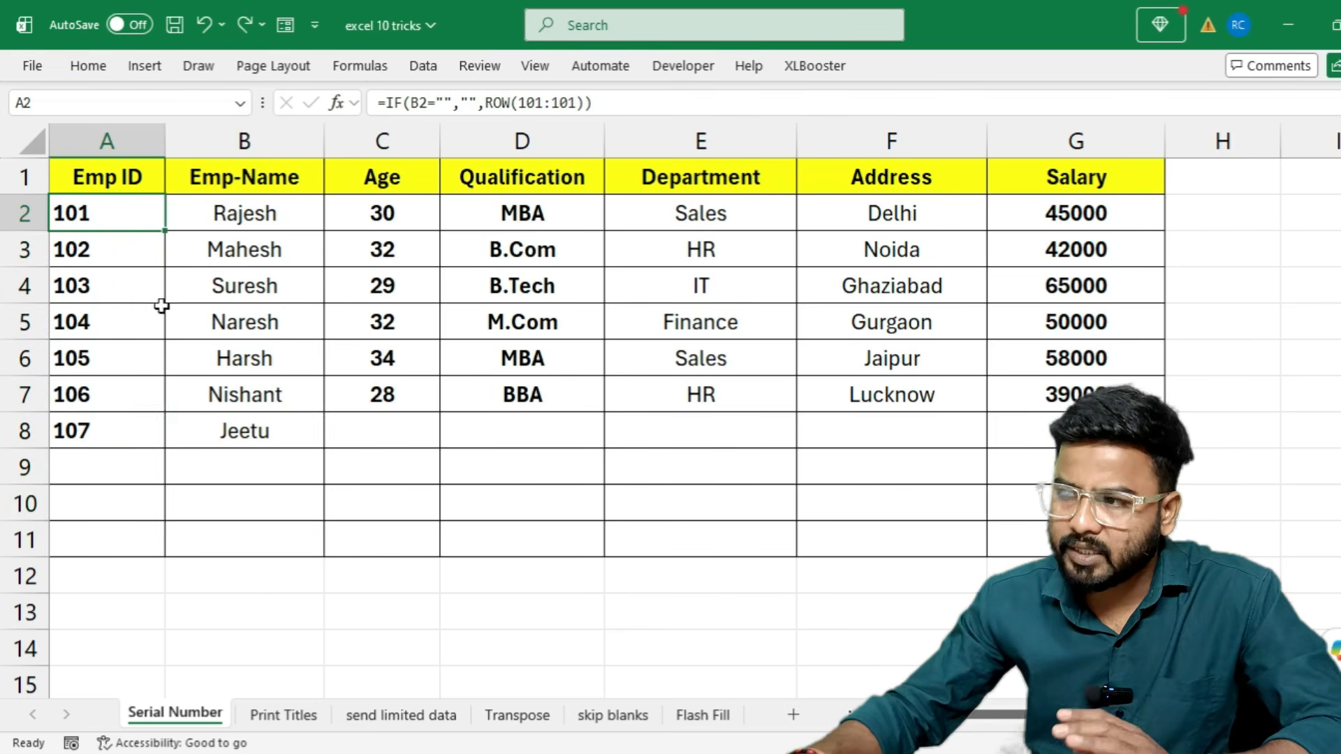
Step: Add the prefix "ES"& before ROW(101:101) in the A2 Emp ID formula and fill it down through A11
double_click(129, 221)
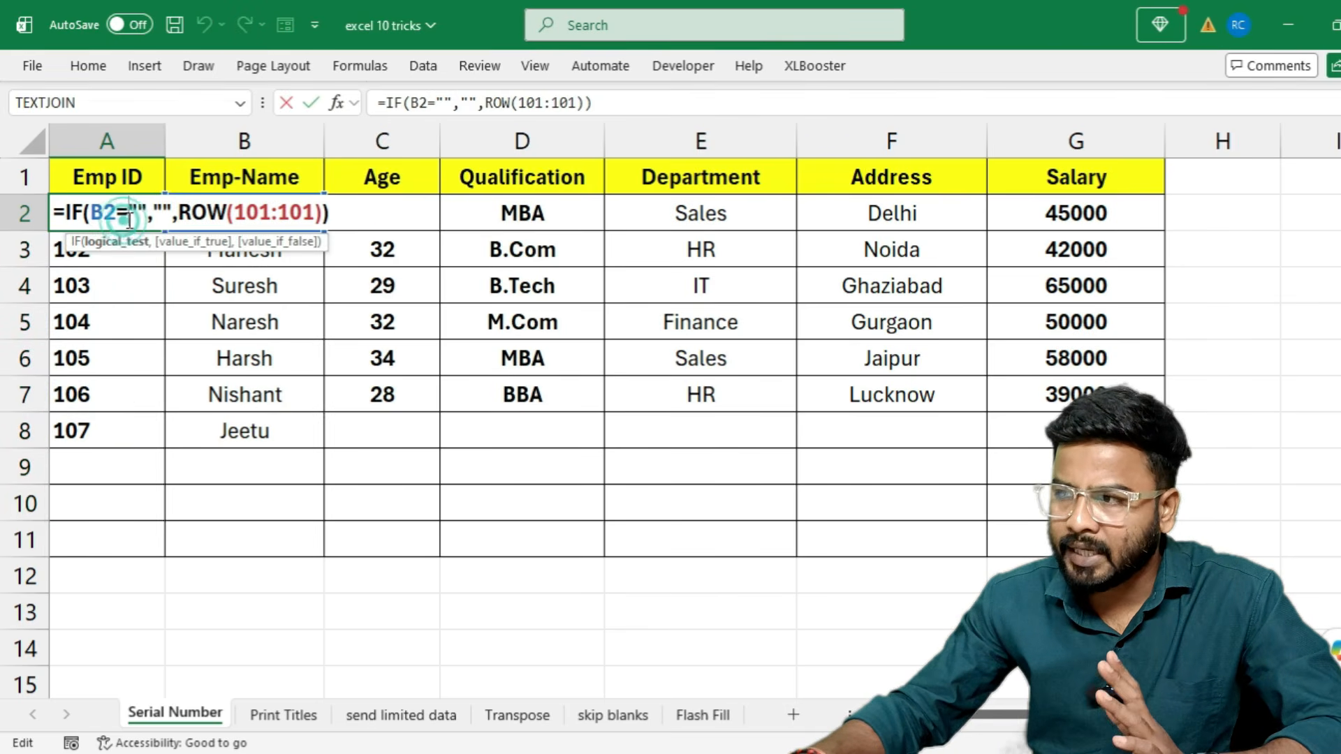
left_click(179, 213)
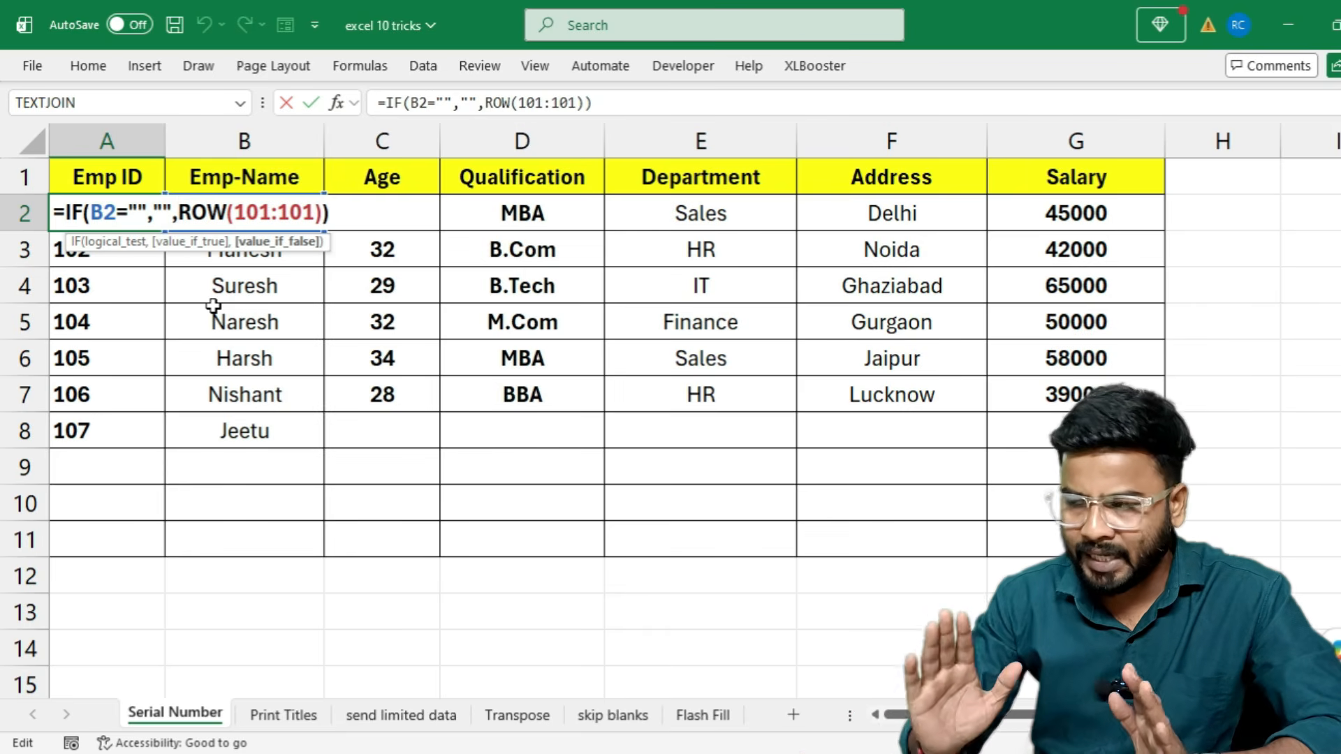
type("\"E")
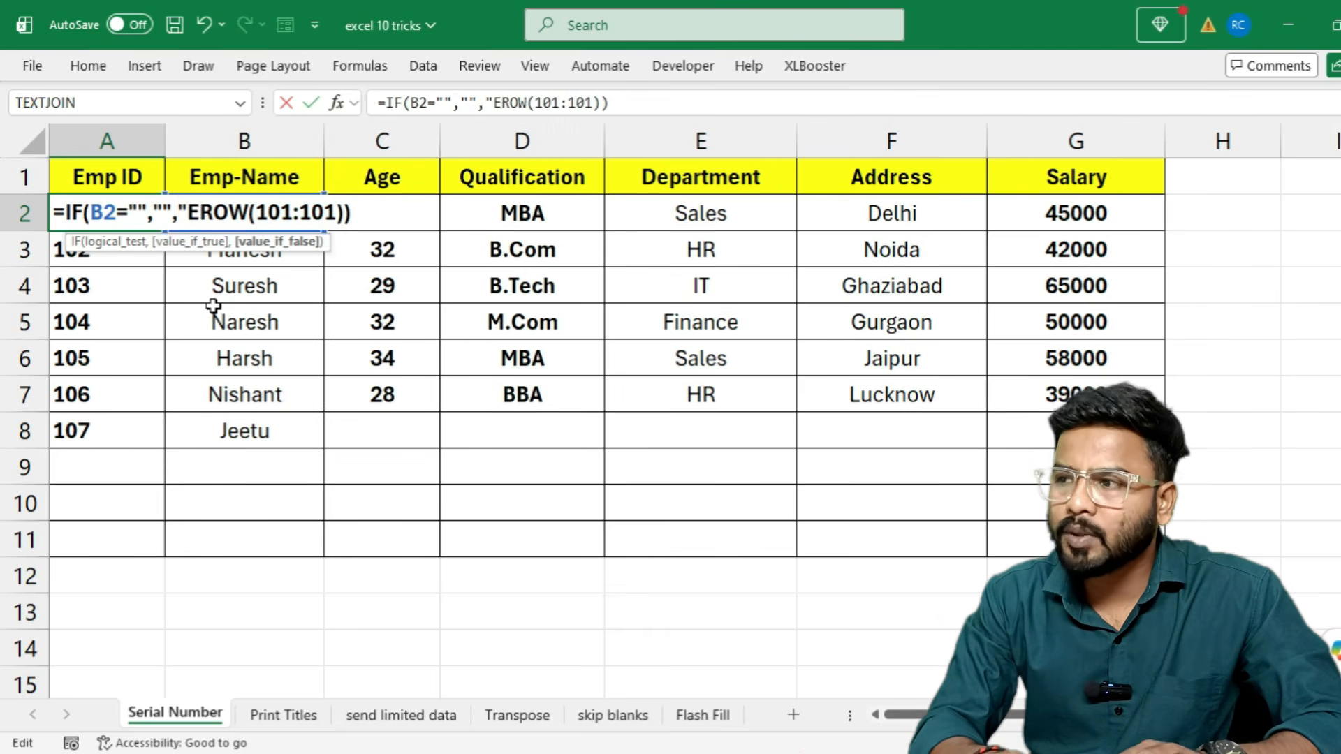
type("S")
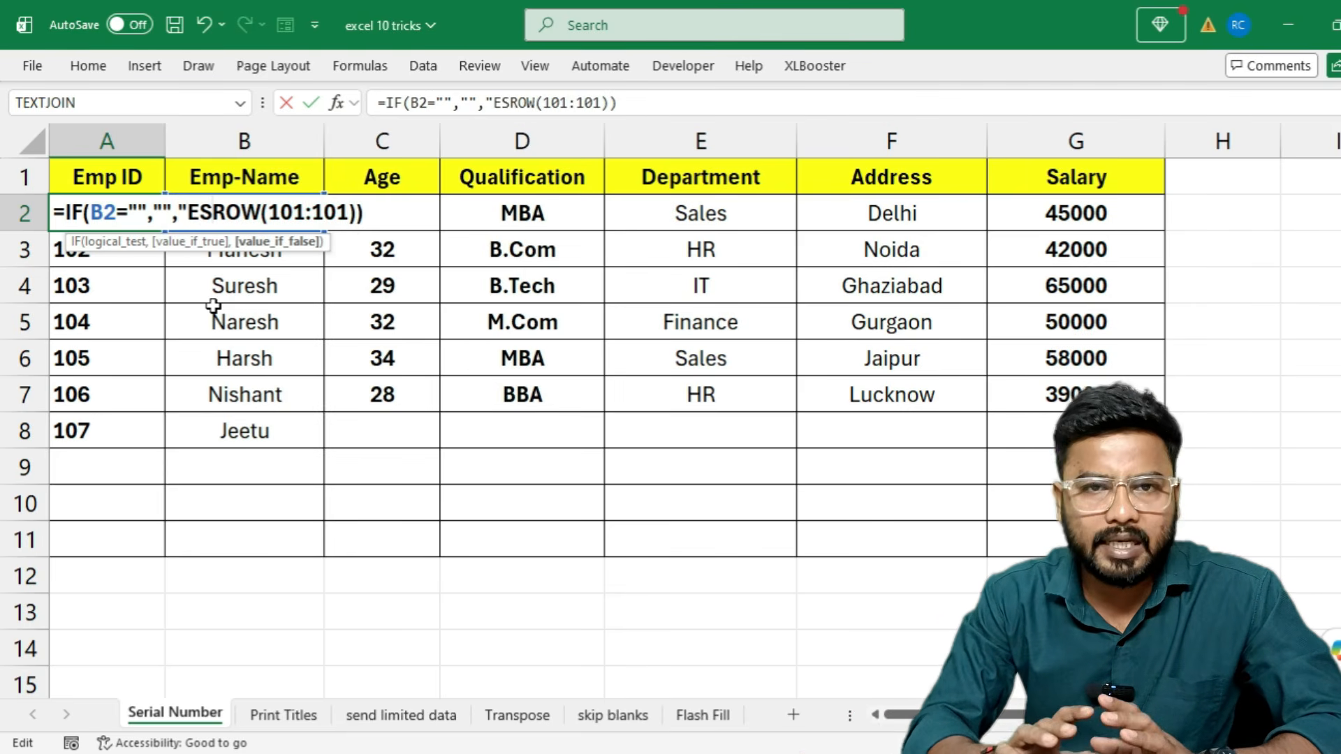
type("\"")
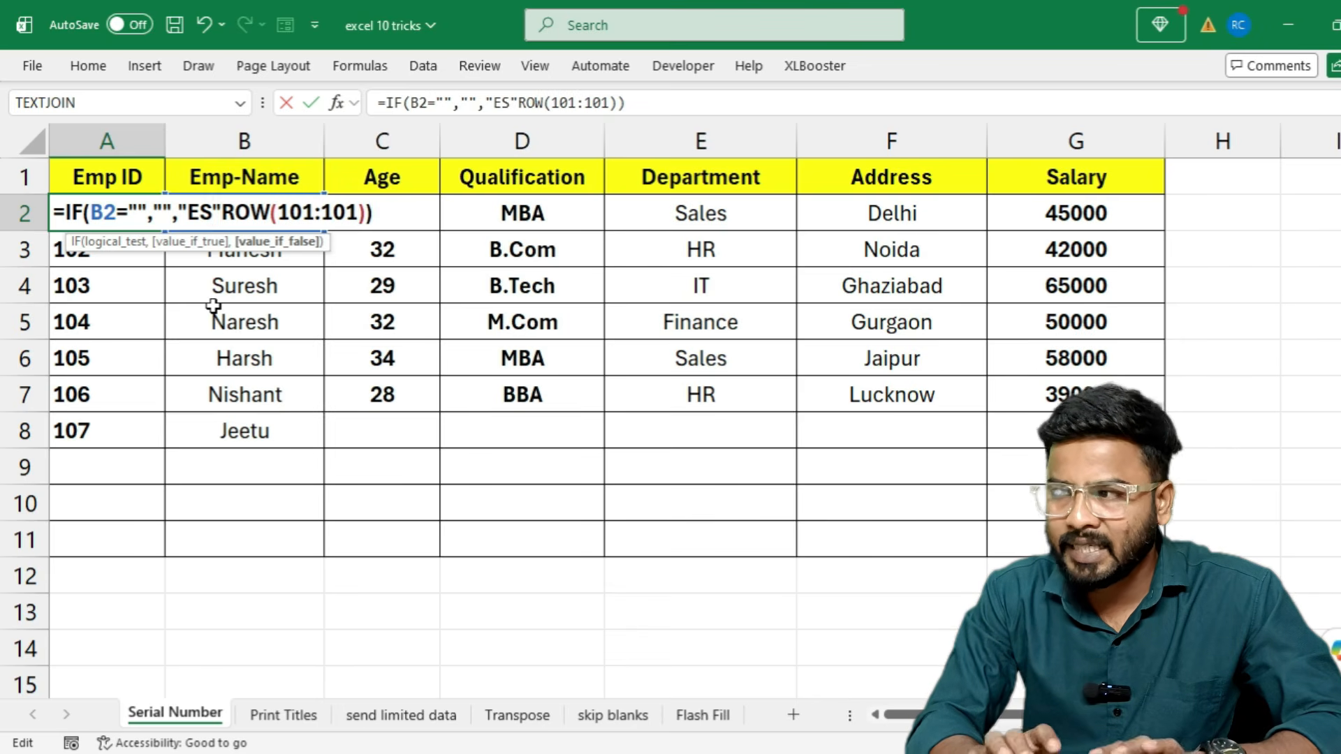
type("&")
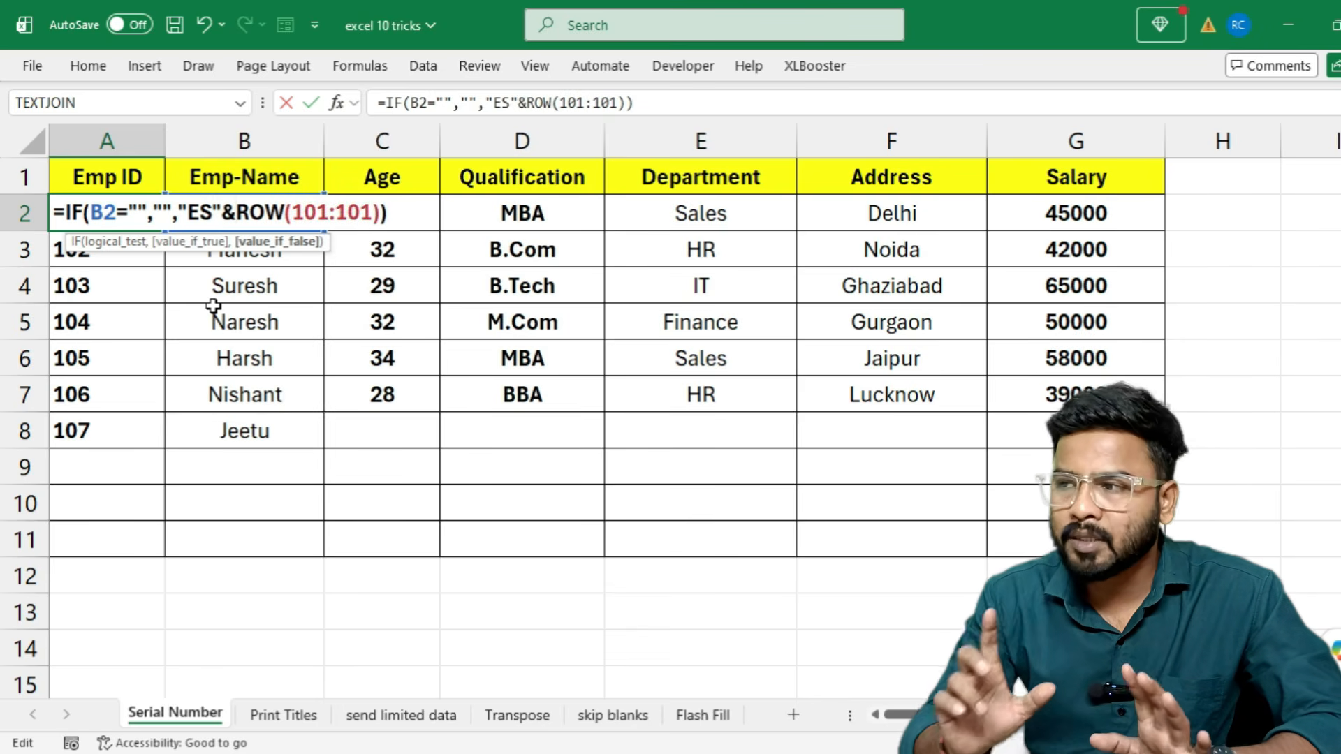
key("Return")
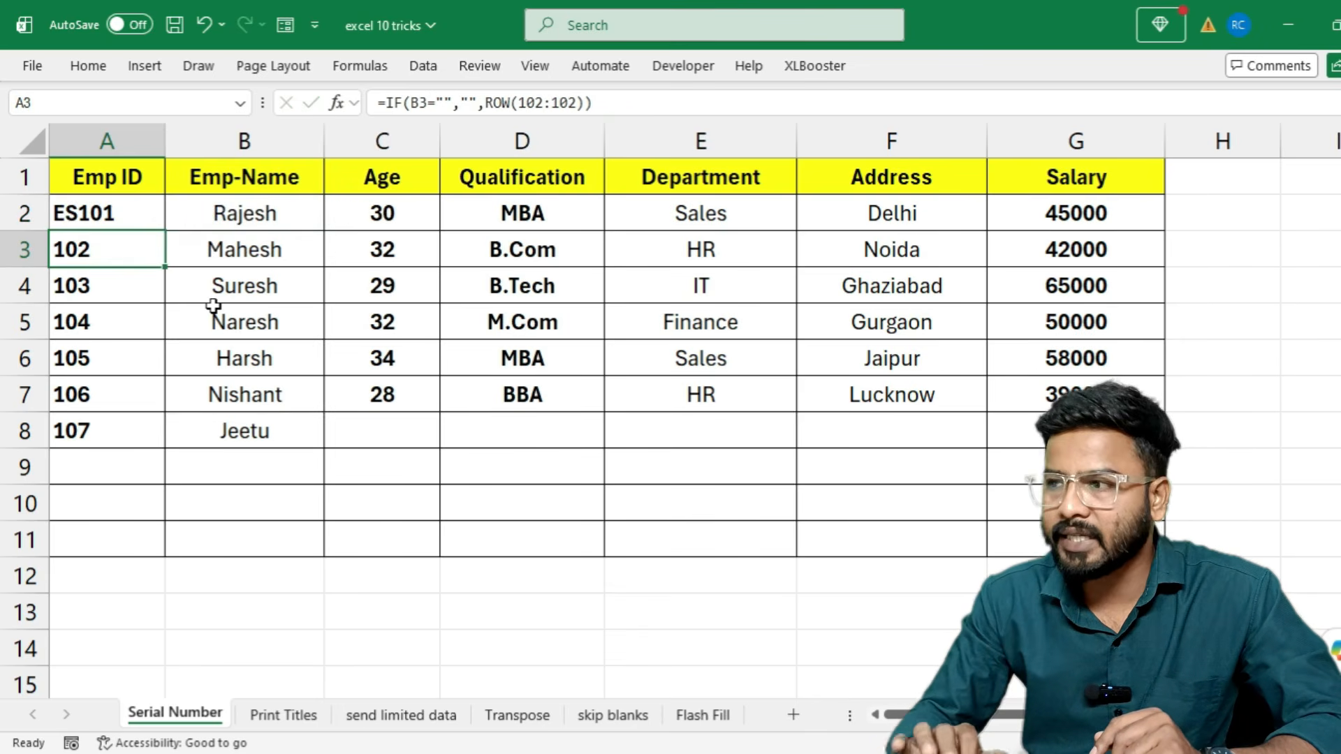
left_click(155, 225)
left_click_drag(163, 231, 150, 555)
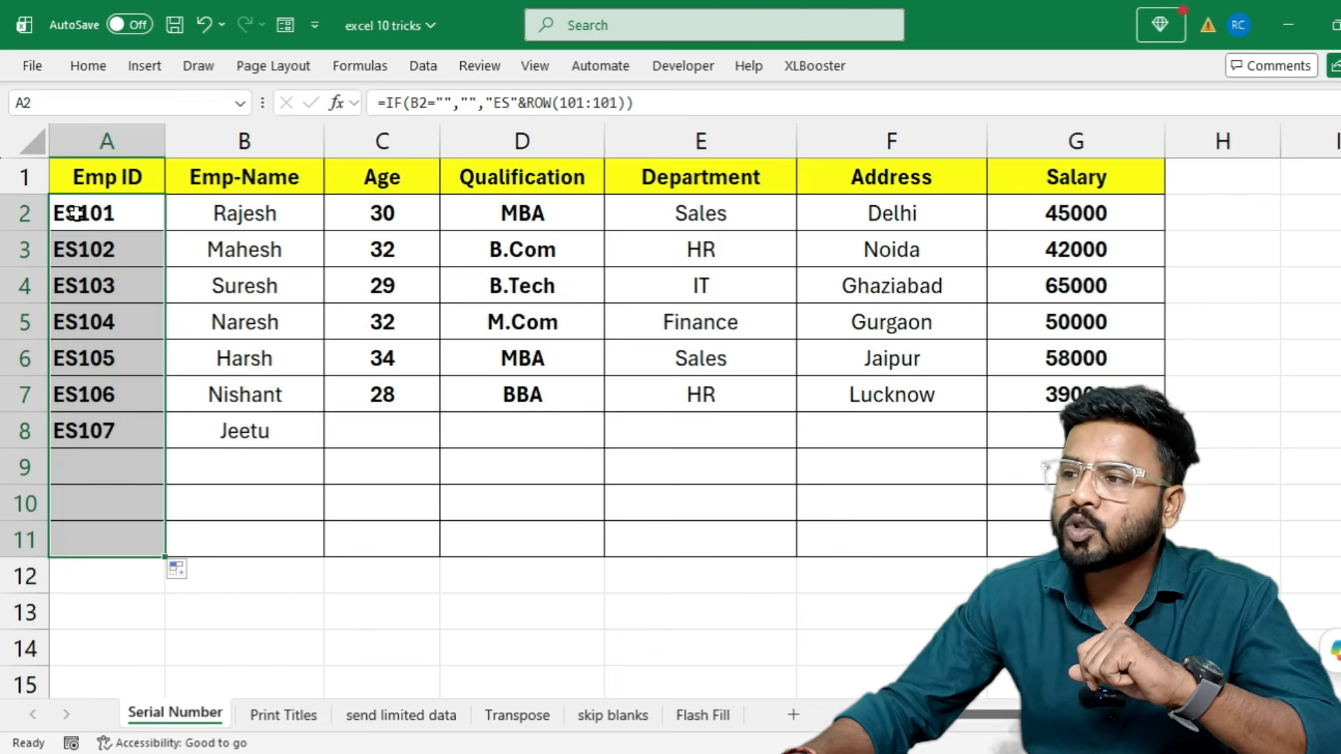
Step: Enter another employee's name in cell B9 to test the prefixed Emp ID formula
left_click(247, 475)
type("Nitin")
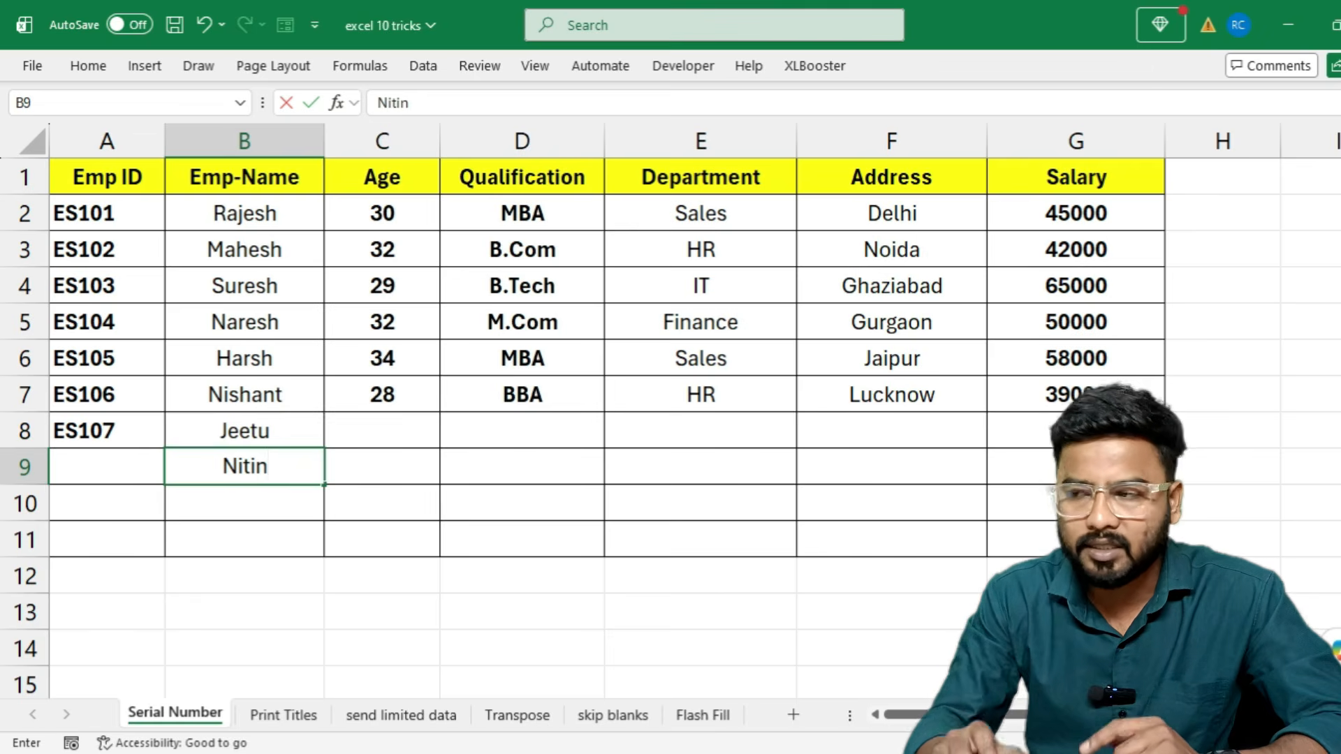
key("Return")
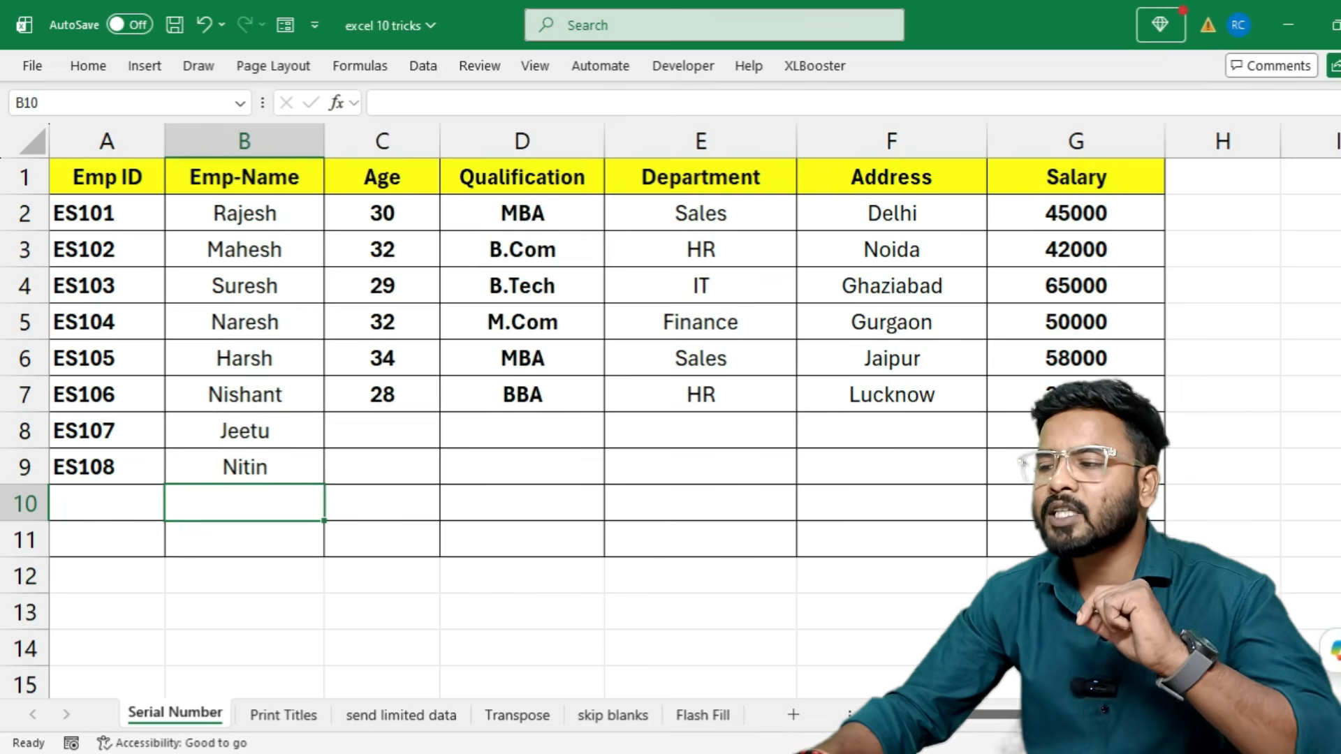
Step: Open the Print Titles sheet and examine its columns and how the headings behave further down the staff list
left_click(275, 723)
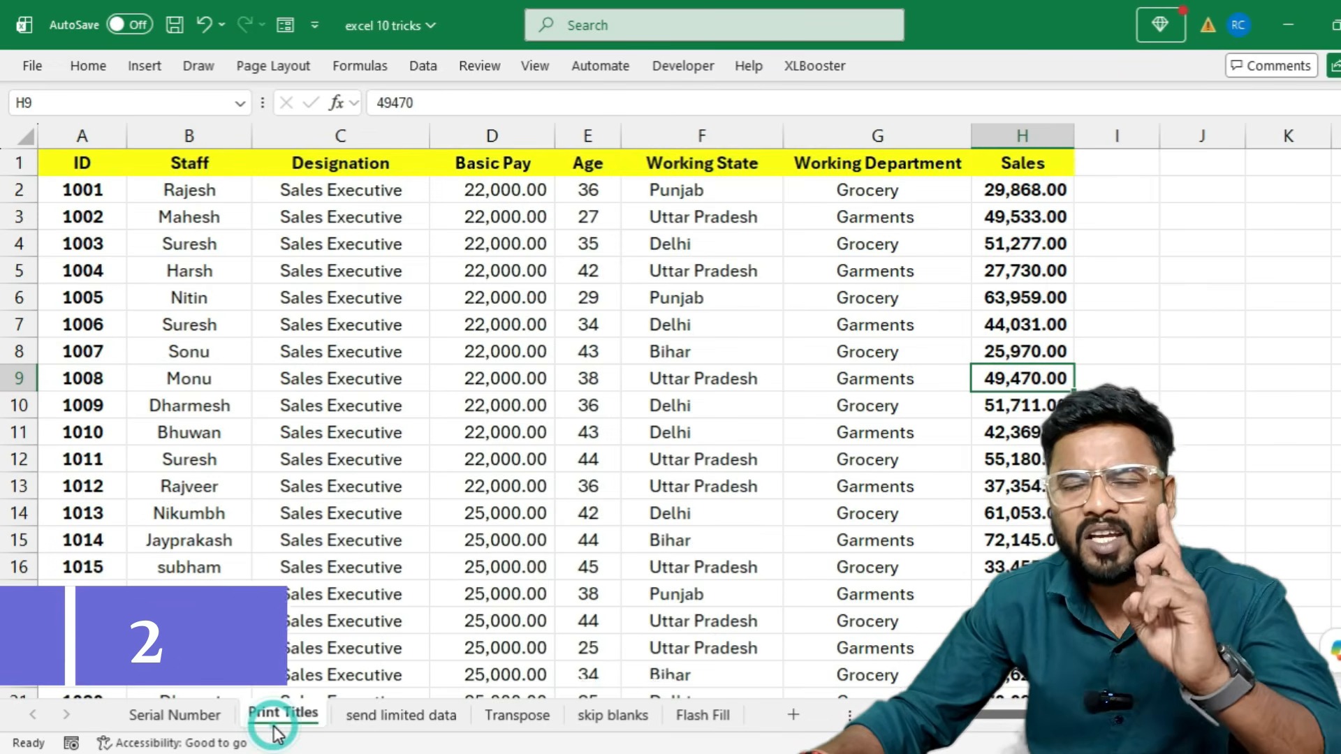
scroll(274, 560, "up", 2)
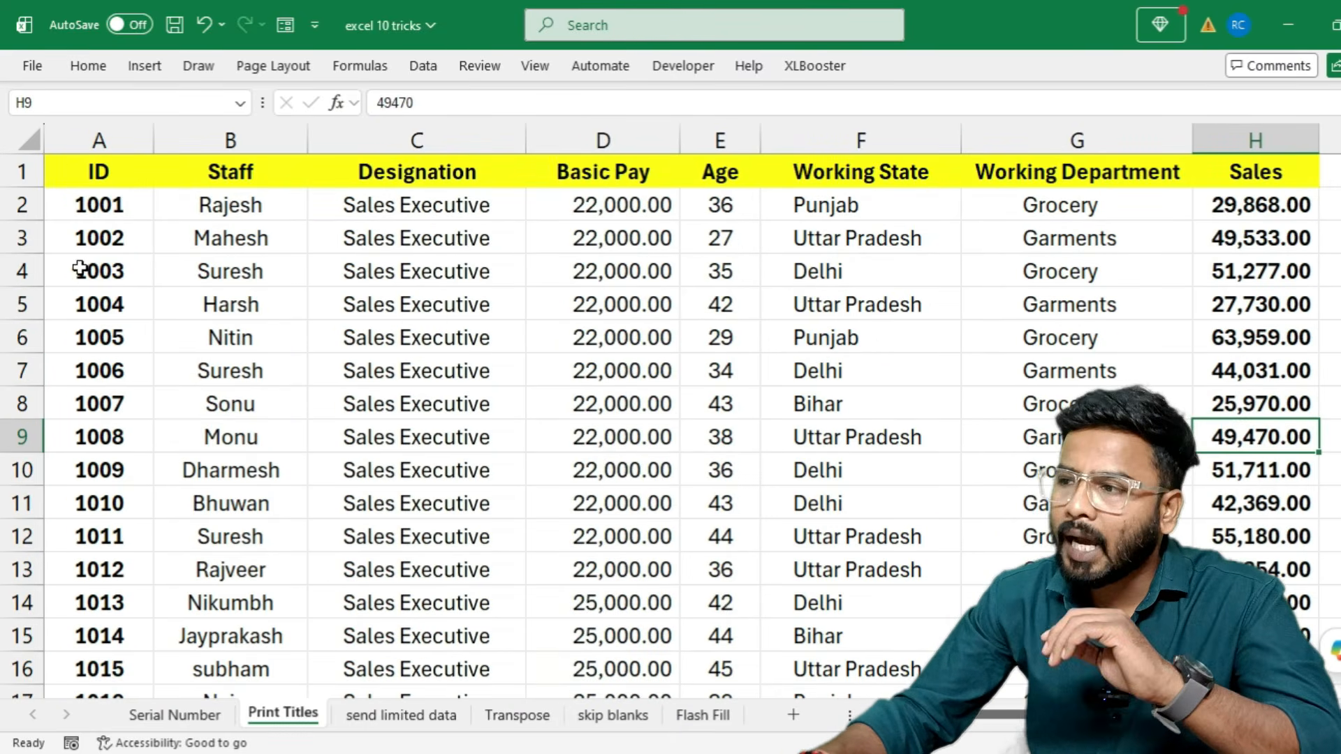
left_click(124, 211)
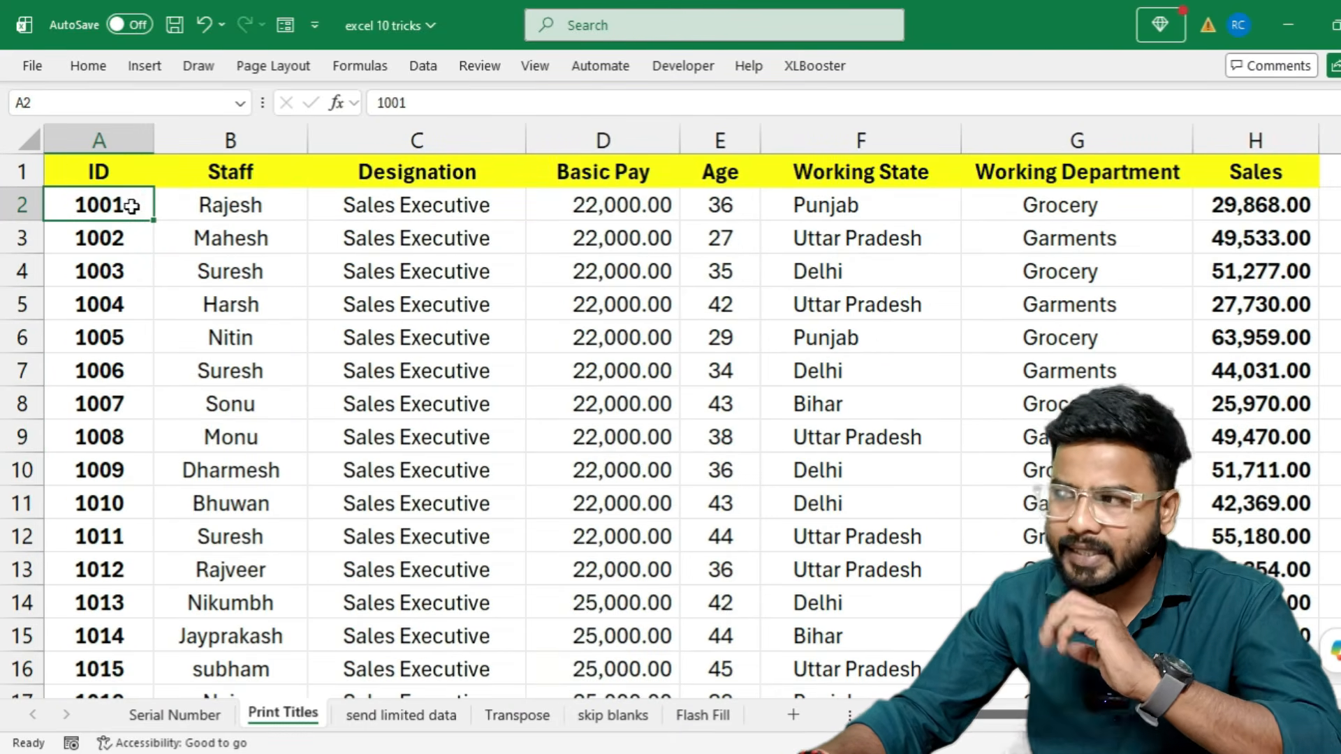
left_click(203, 201)
left_click(386, 202)
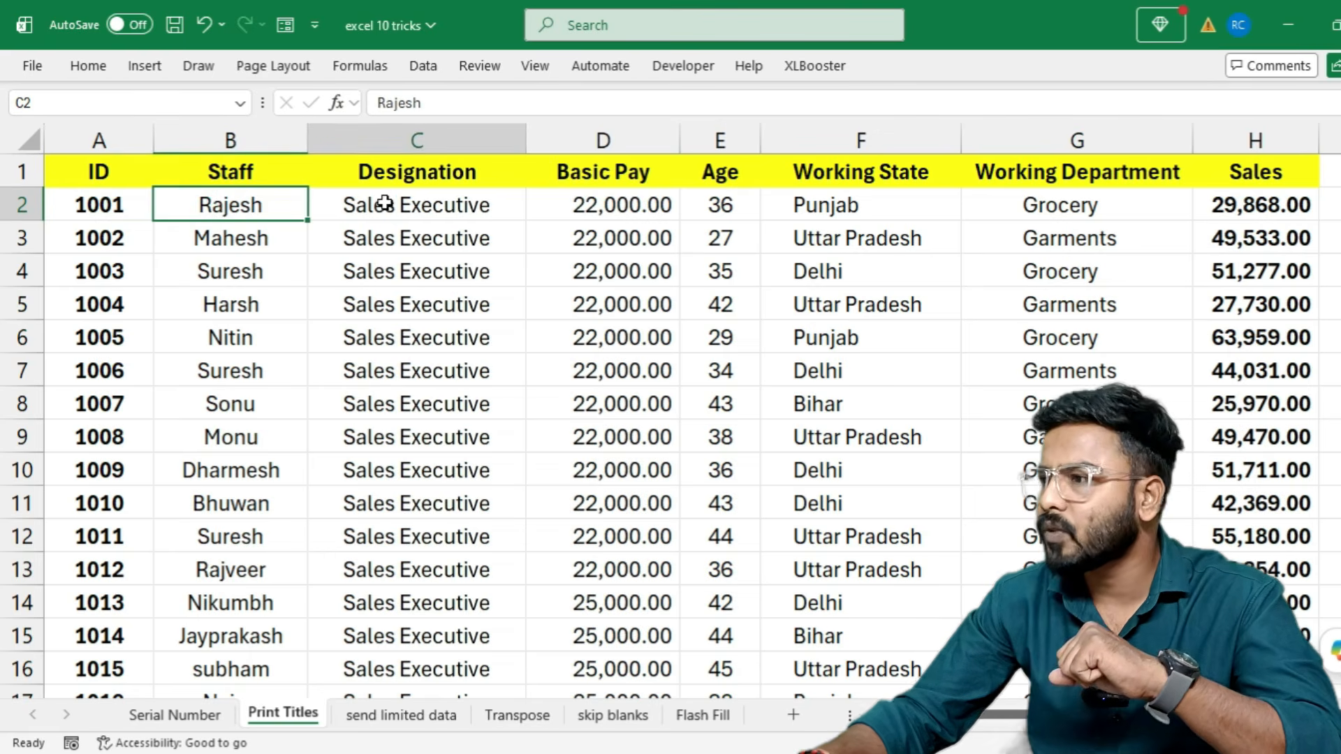
left_click(601, 210)
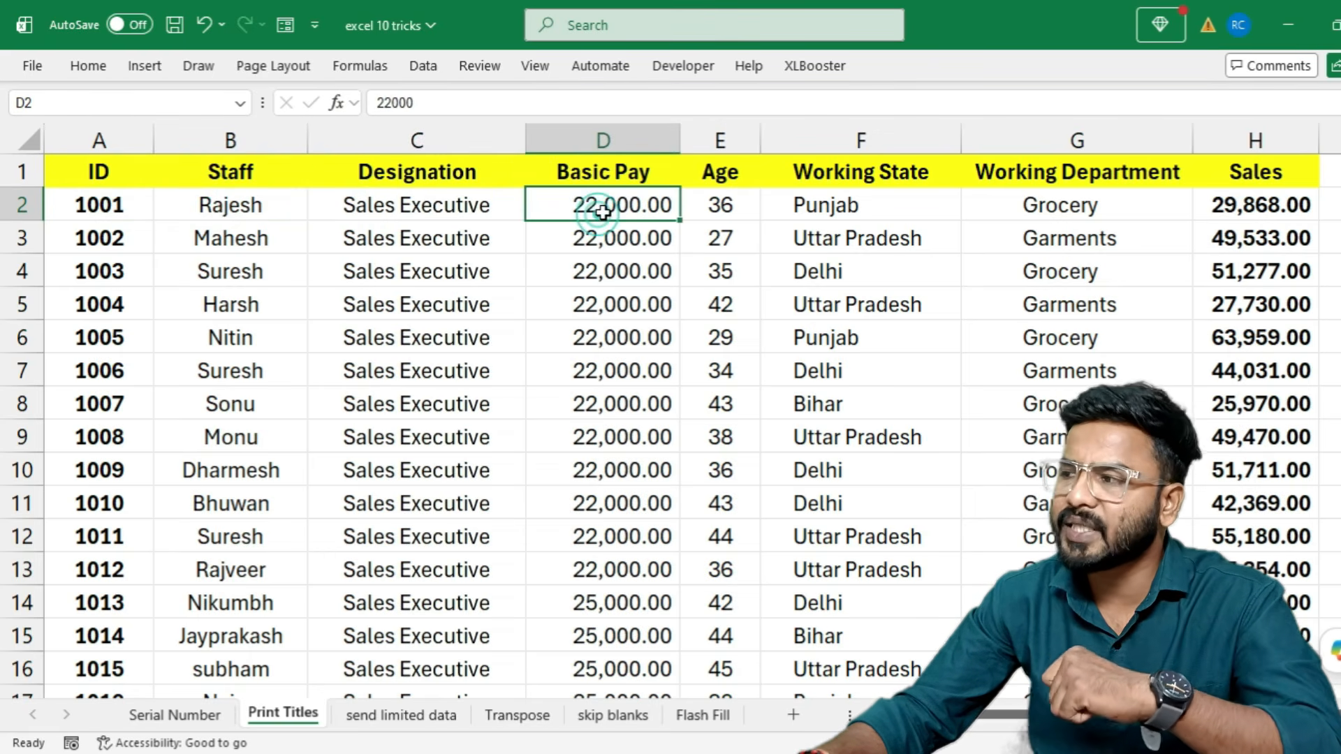
left_click(730, 204)
left_click(852, 209)
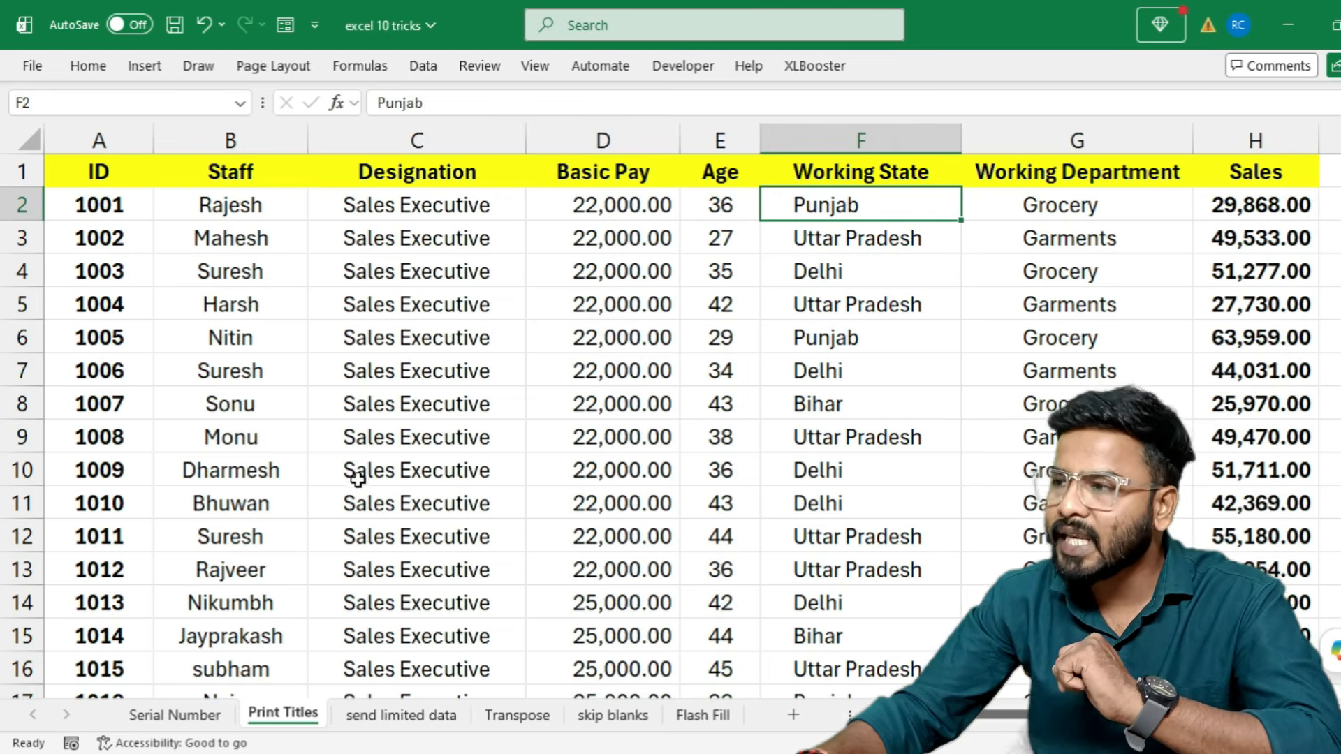
scroll(353, 472, "down", 4)
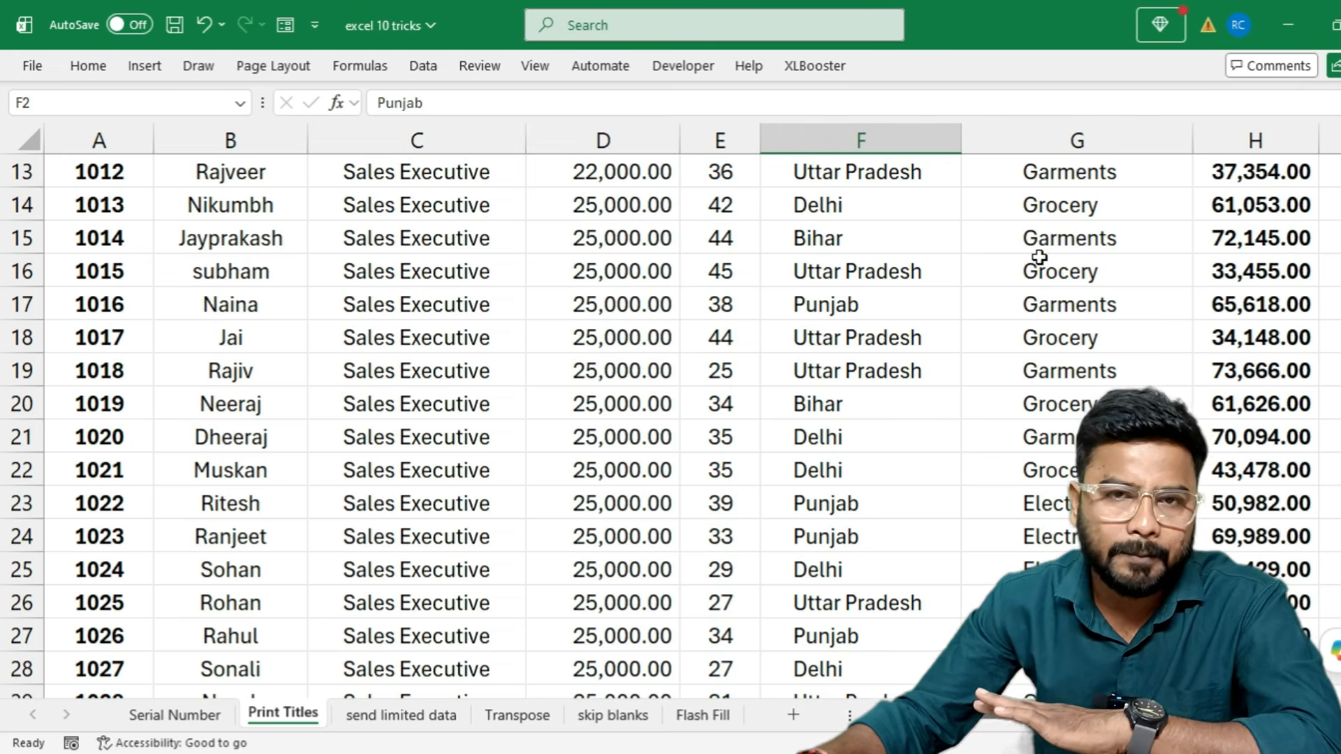
scroll(733, 350, "up", 4)
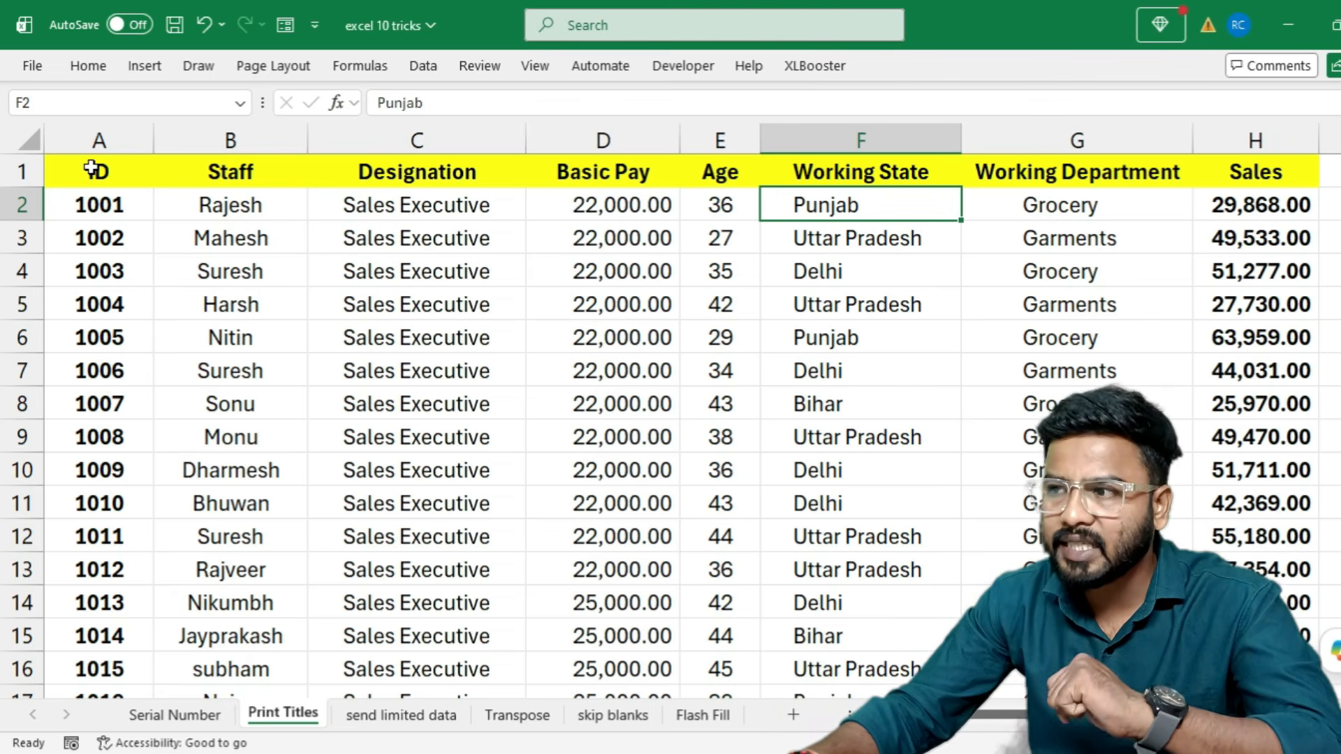
Step: Freeze the top row of the Print Titles sheet so the headings in row 1 stay in view
left_click(17, 174)
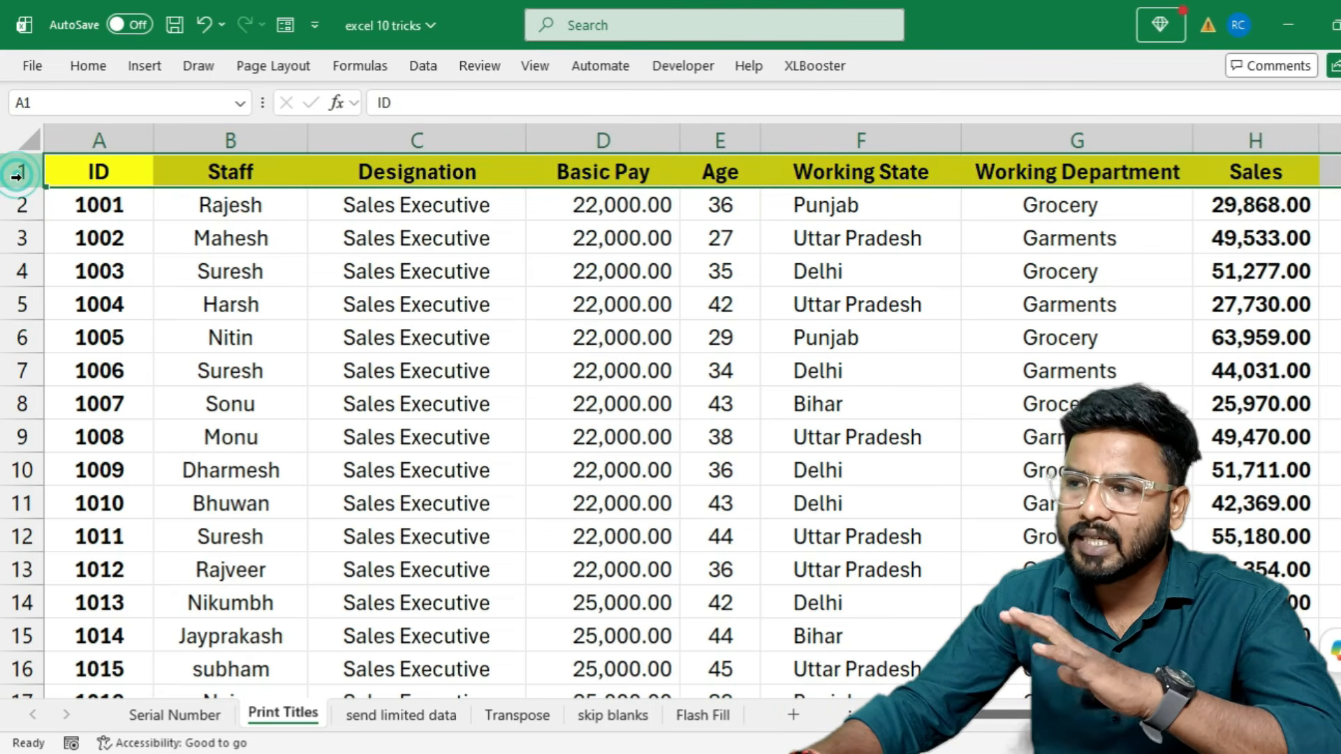
left_click(535, 67)
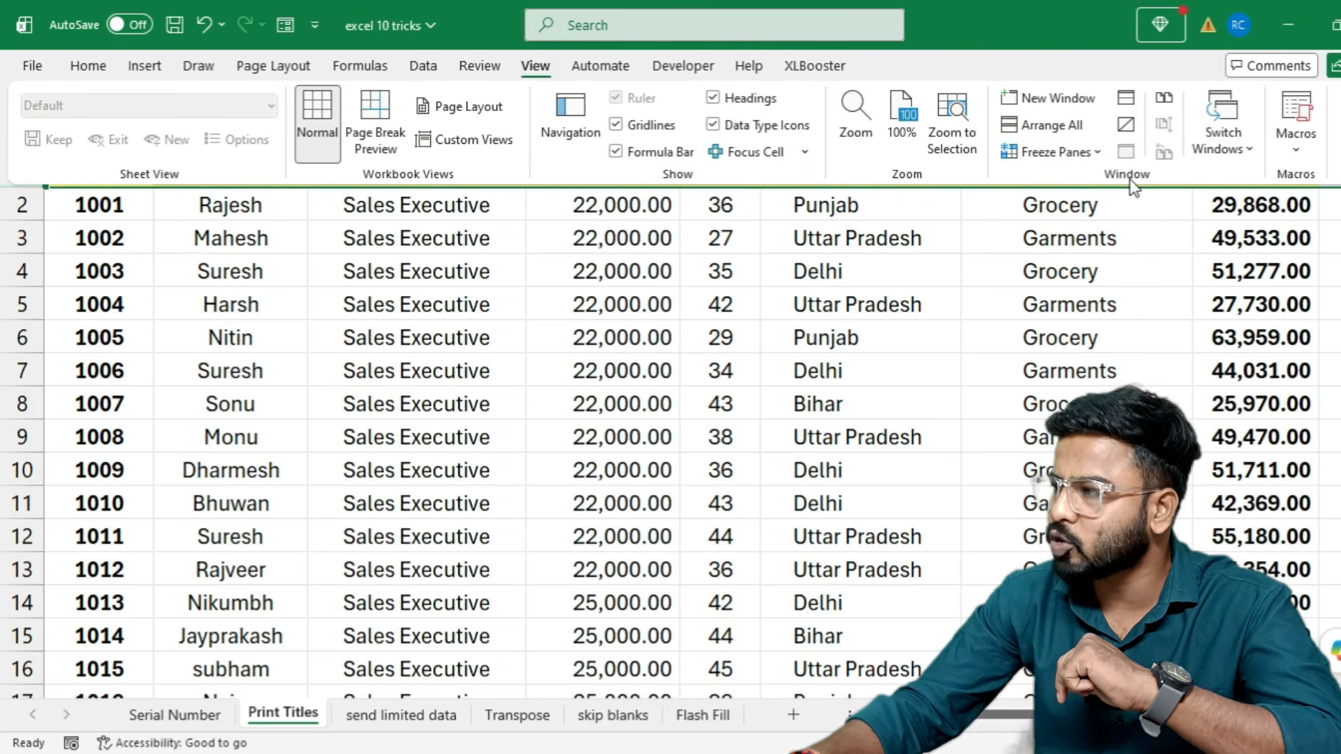
left_click(1089, 152)
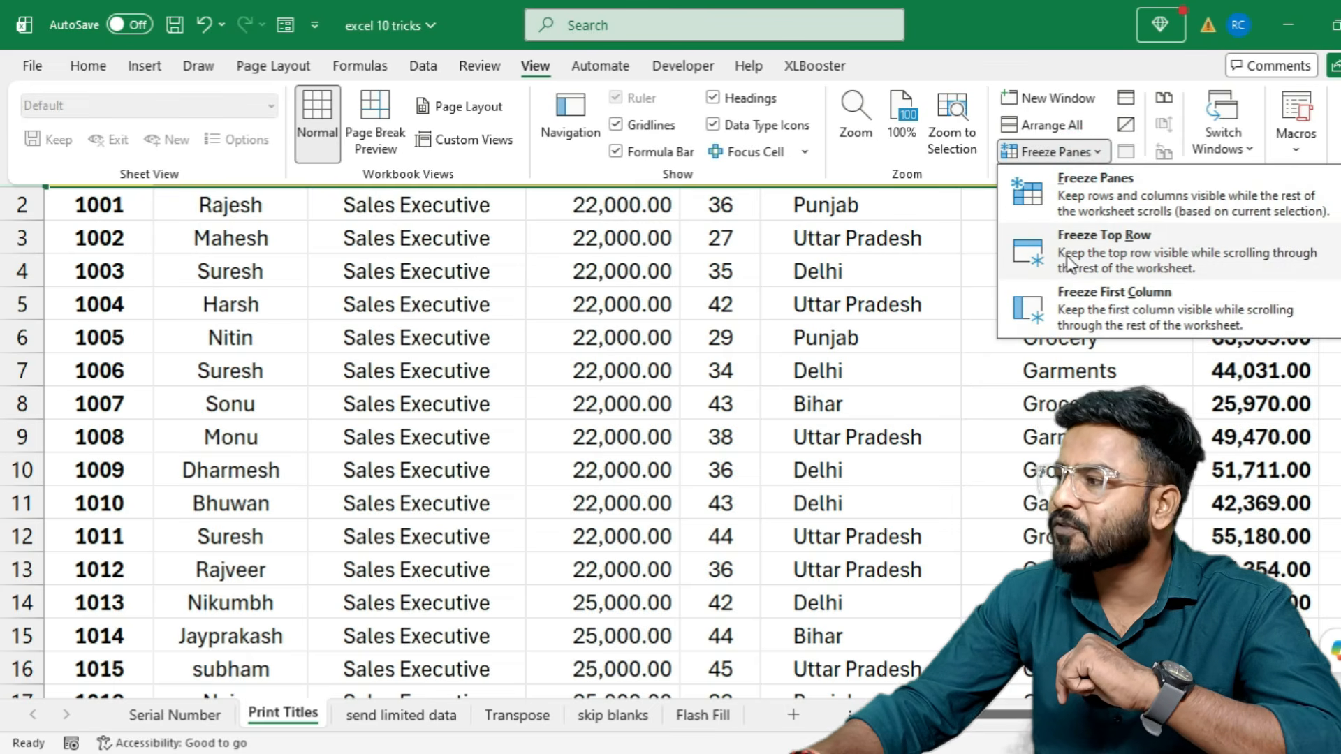
left_click(1130, 261)
left_click(387, 487)
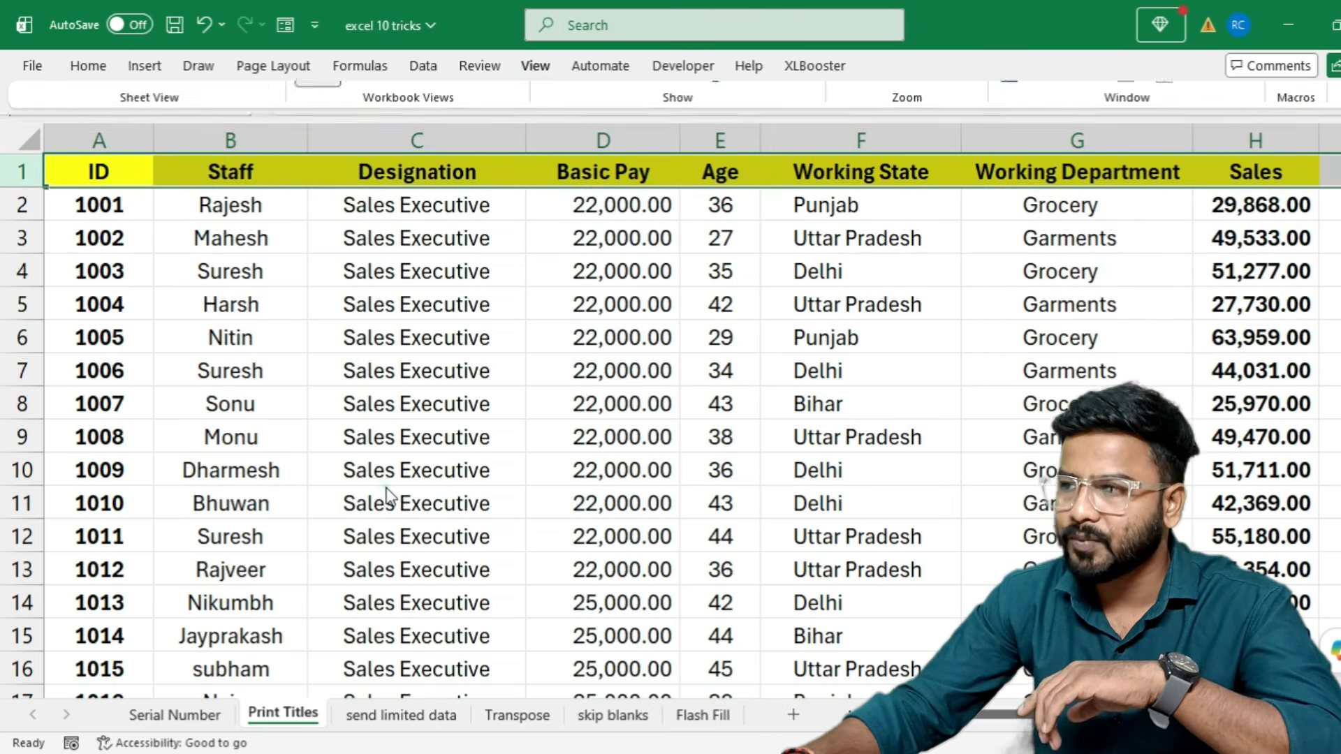
Step: Examine rows far down the staff list, comparing the Working State, Working Department and Designation entries with the frozen headings
scroll(476, 503, "down", 3)
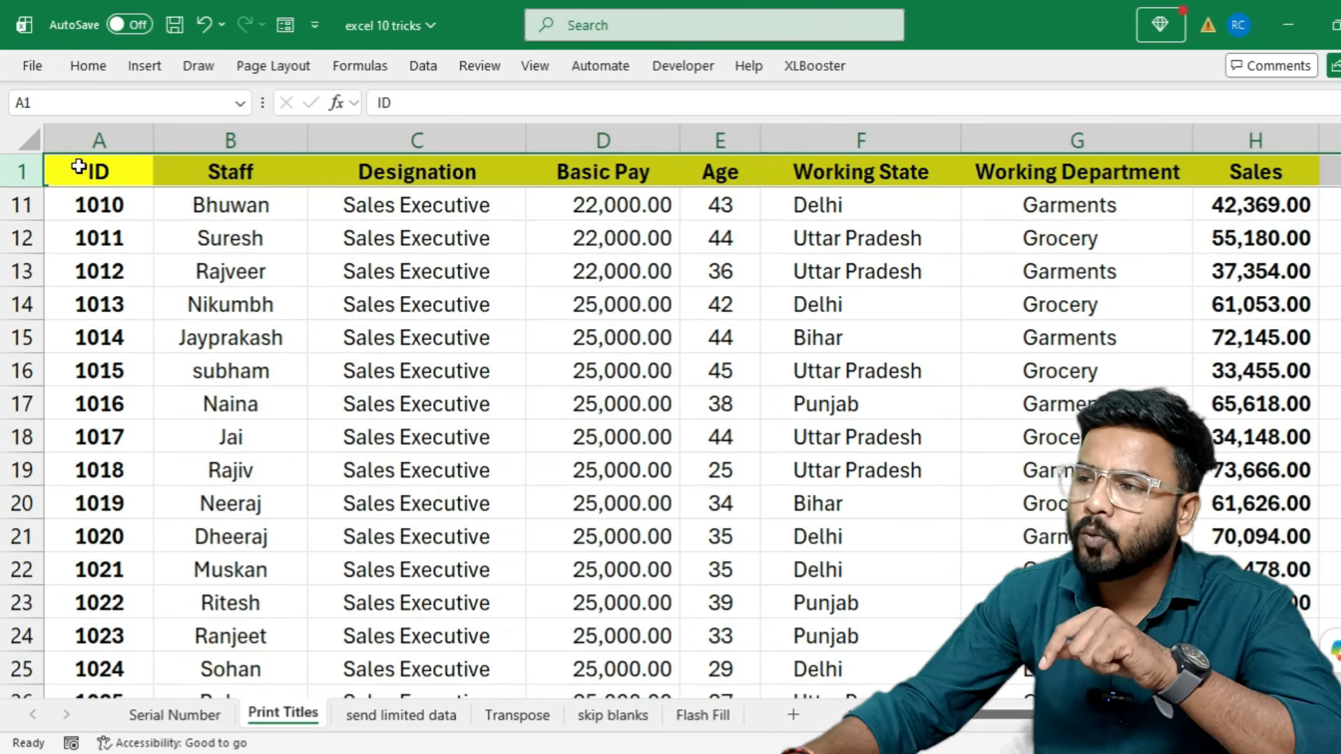
scroll(845, 470, "down", 14)
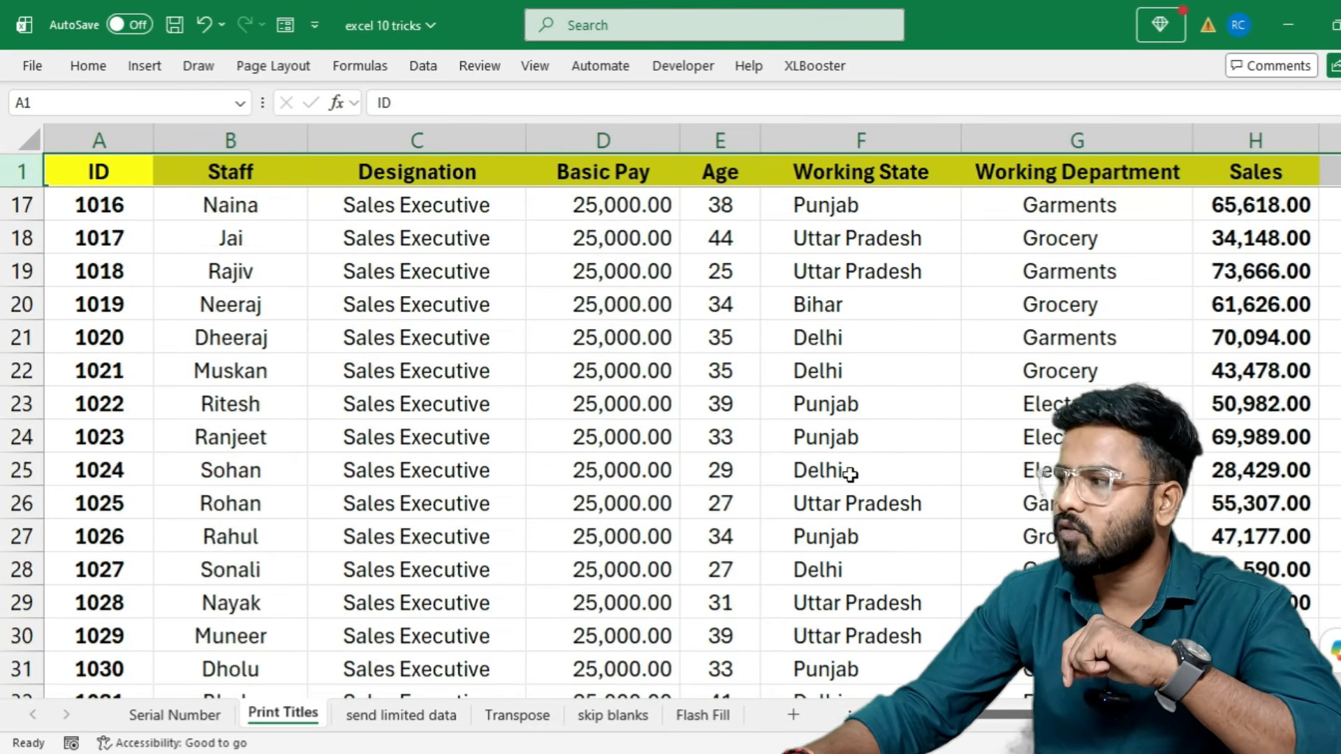
scroll(781, 470, "down", 17)
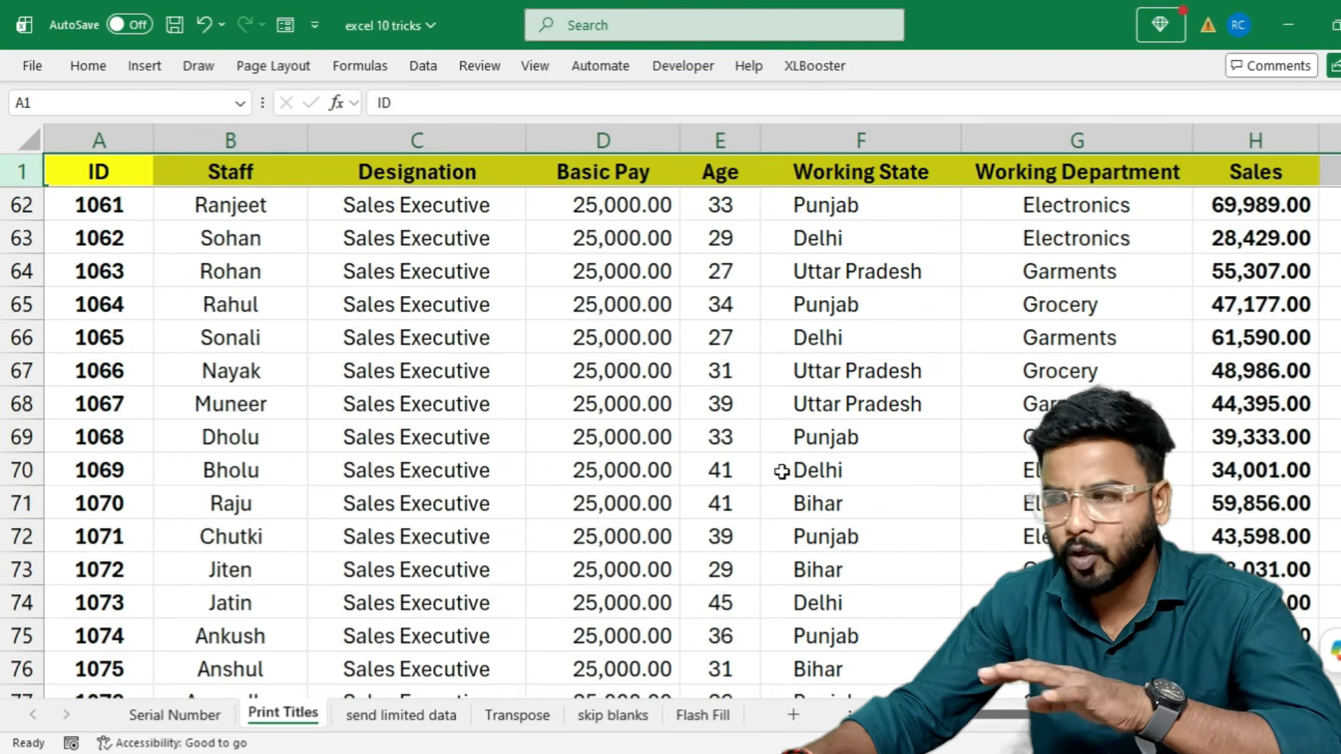
scroll(607, 513, "down", 13)
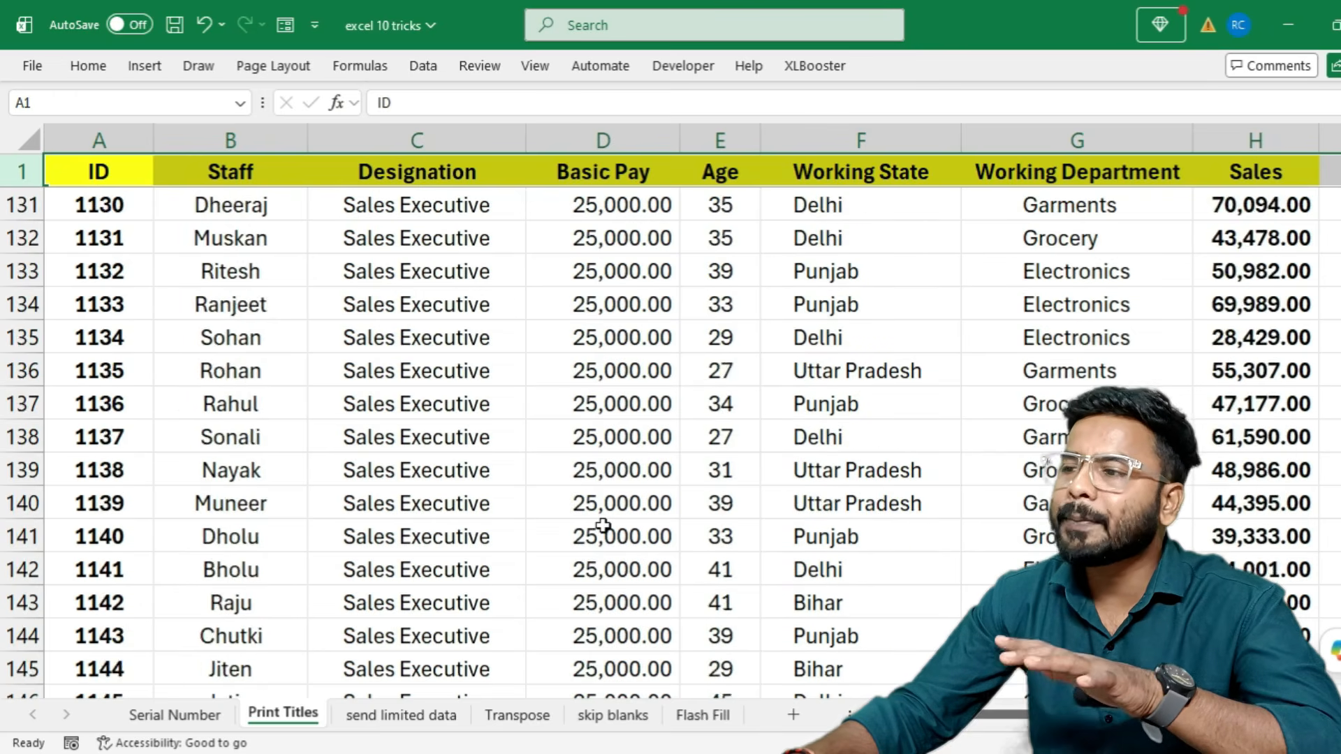
scroll(608, 521, "up", 1)
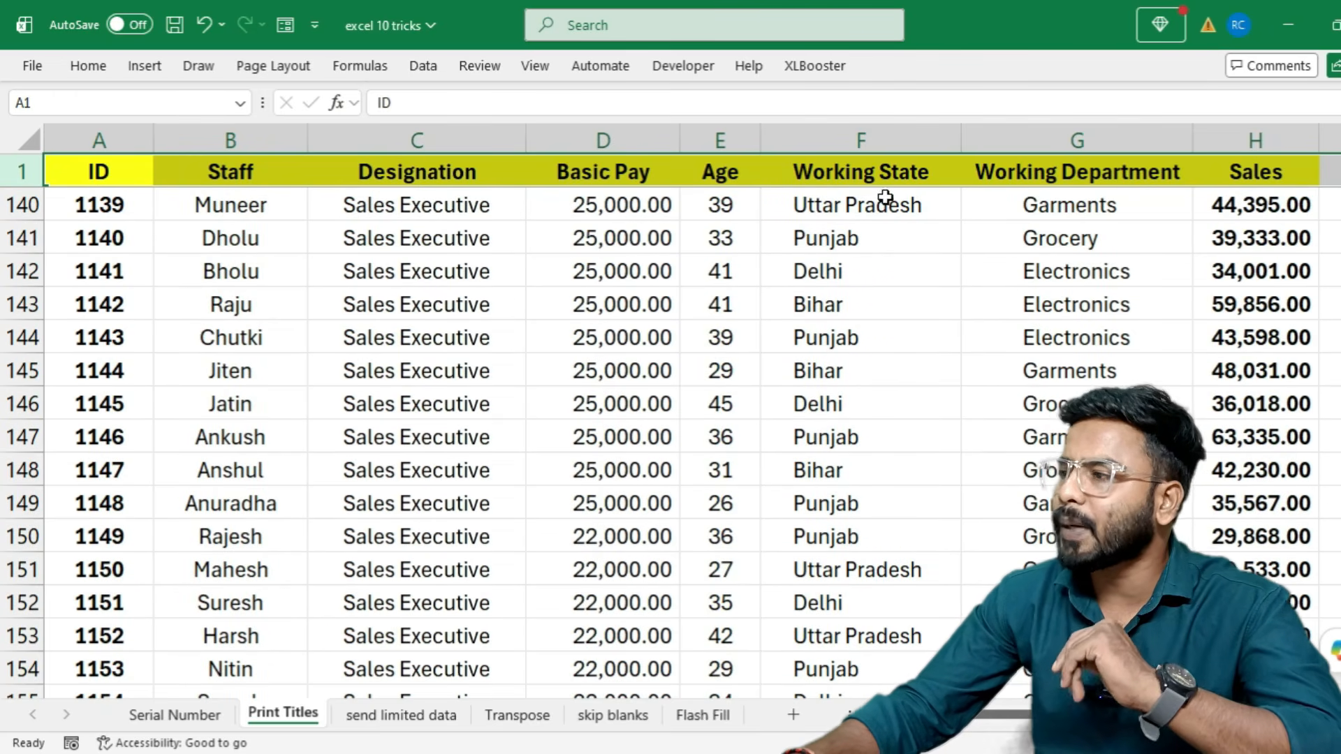
left_click_drag(884, 204, 867, 436)
left_click_drag(1069, 205, 1065, 437)
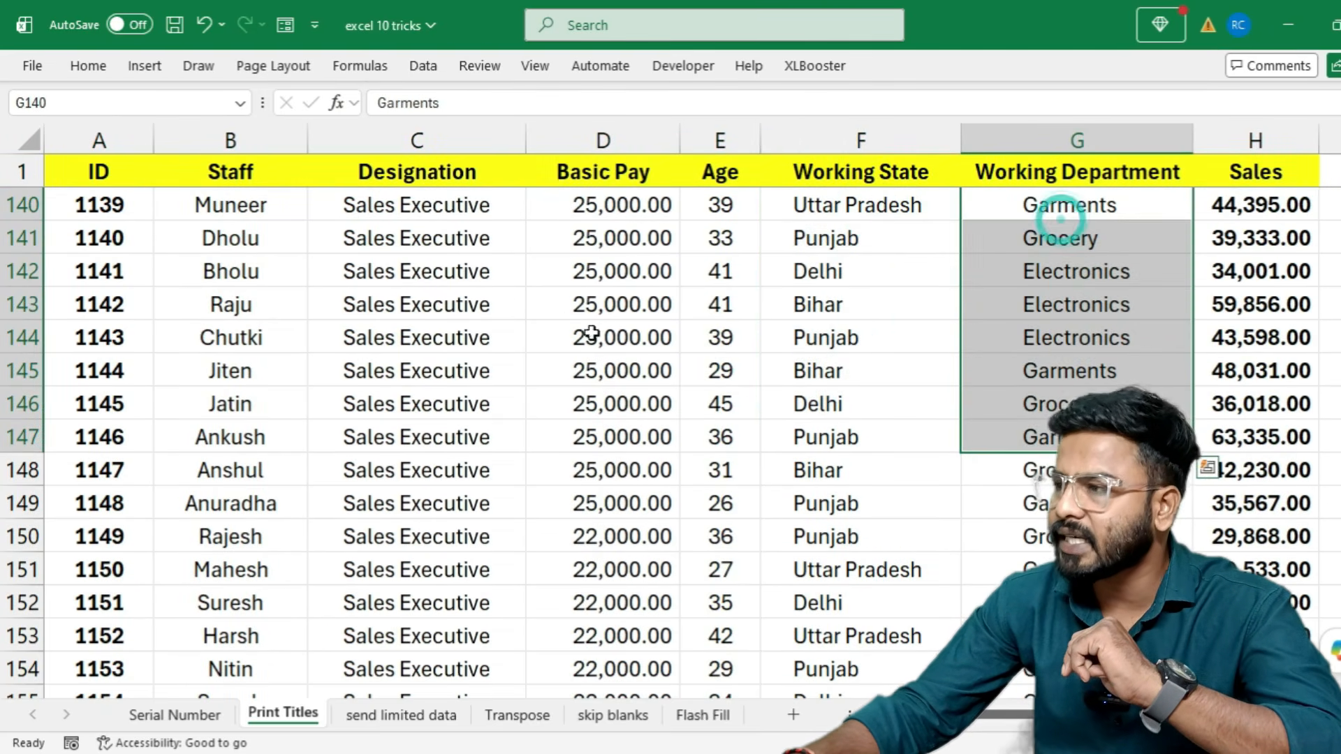
left_click_drag(417, 238, 433, 469)
scroll(595, 438, "down", 2)
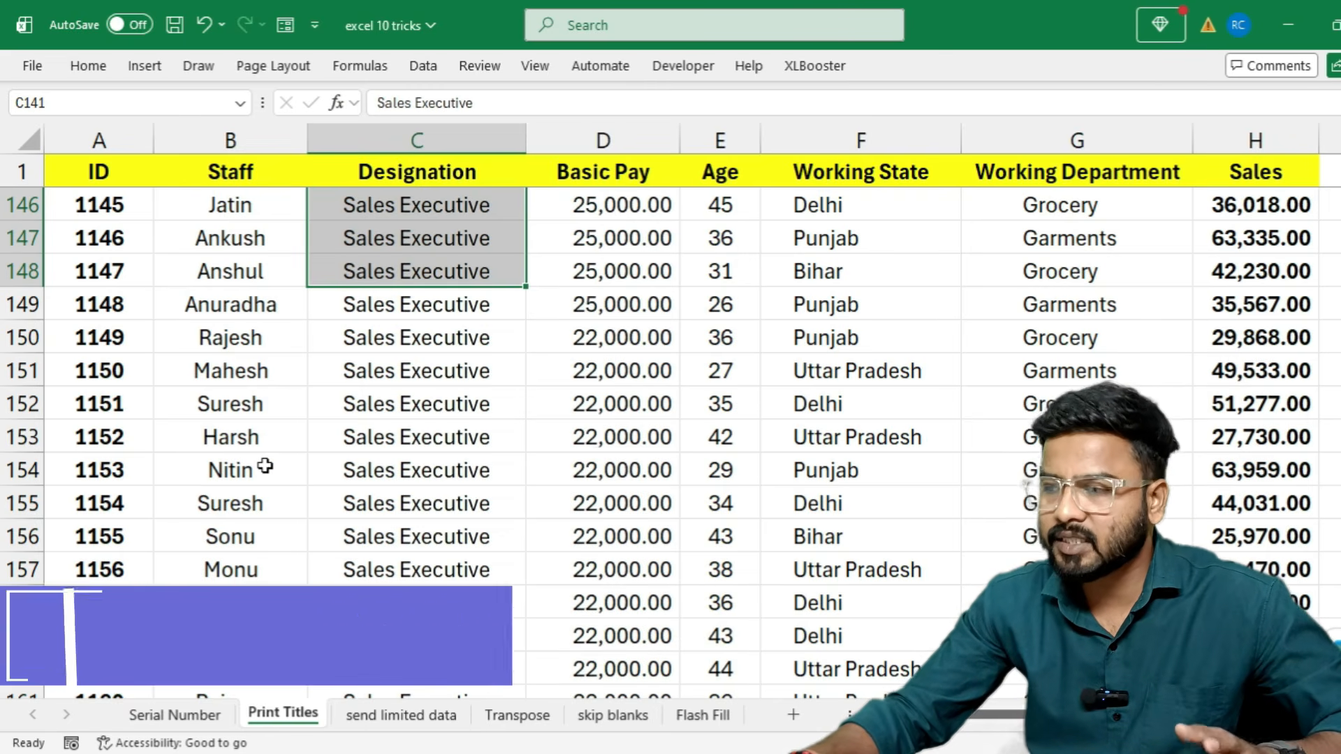
Step: Preview the Print Titles sheet's printout enlarged, compare the headings on pages 1 to 4, and return to page 1
scroll(259, 462, "up", 2)
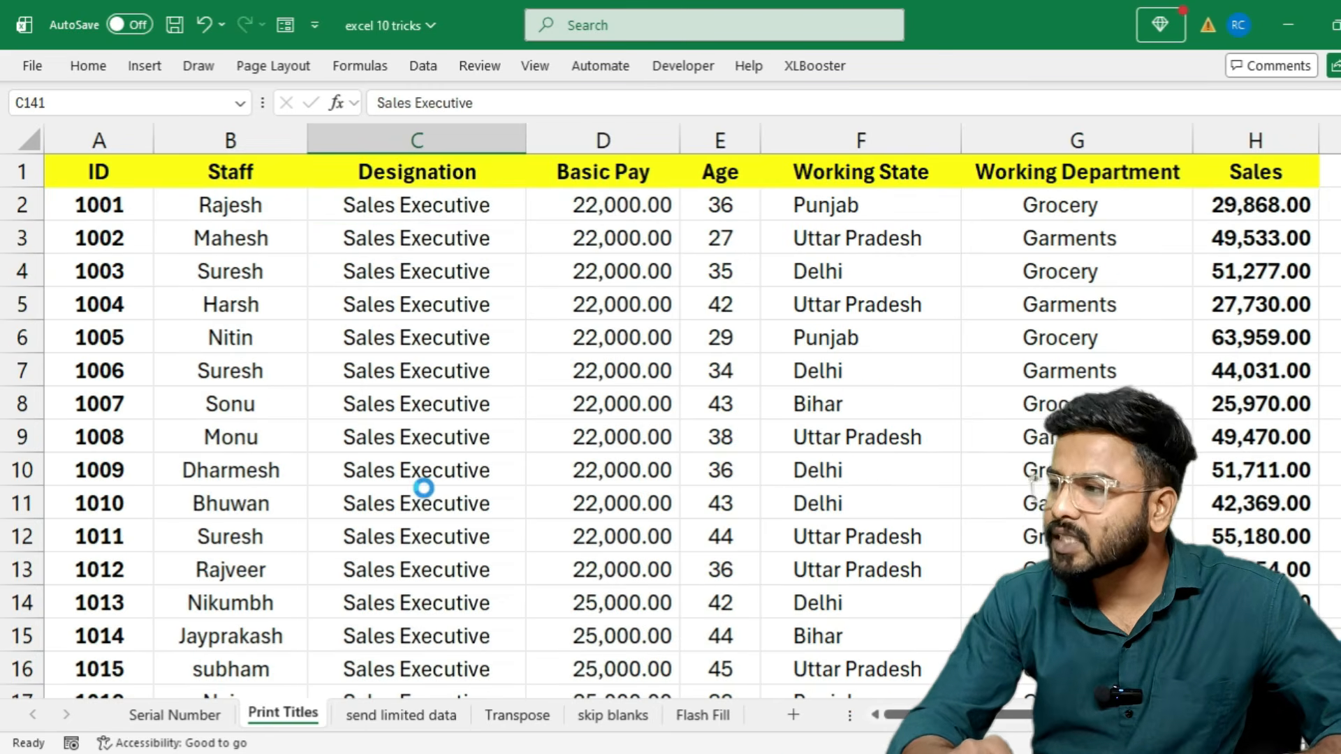
key("ctrl+p")
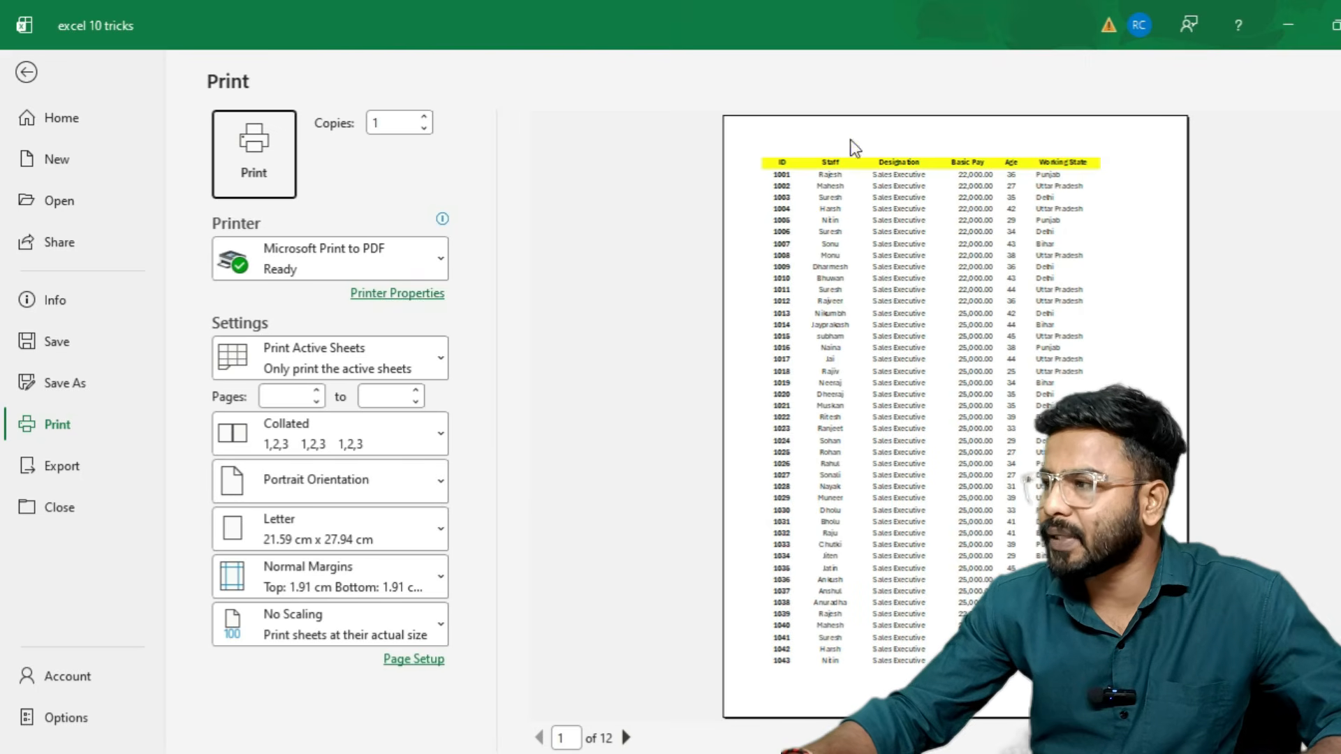
double_click(872, 331)
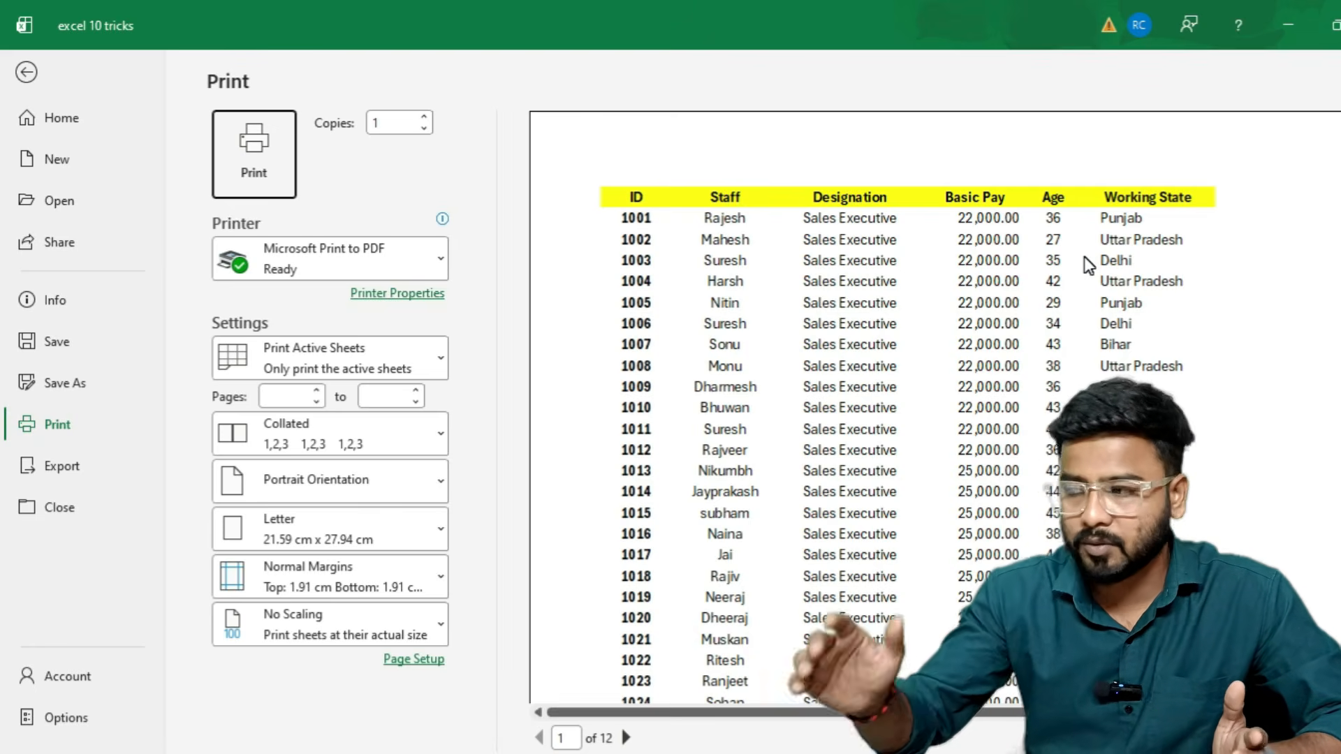
left_click(565, 738)
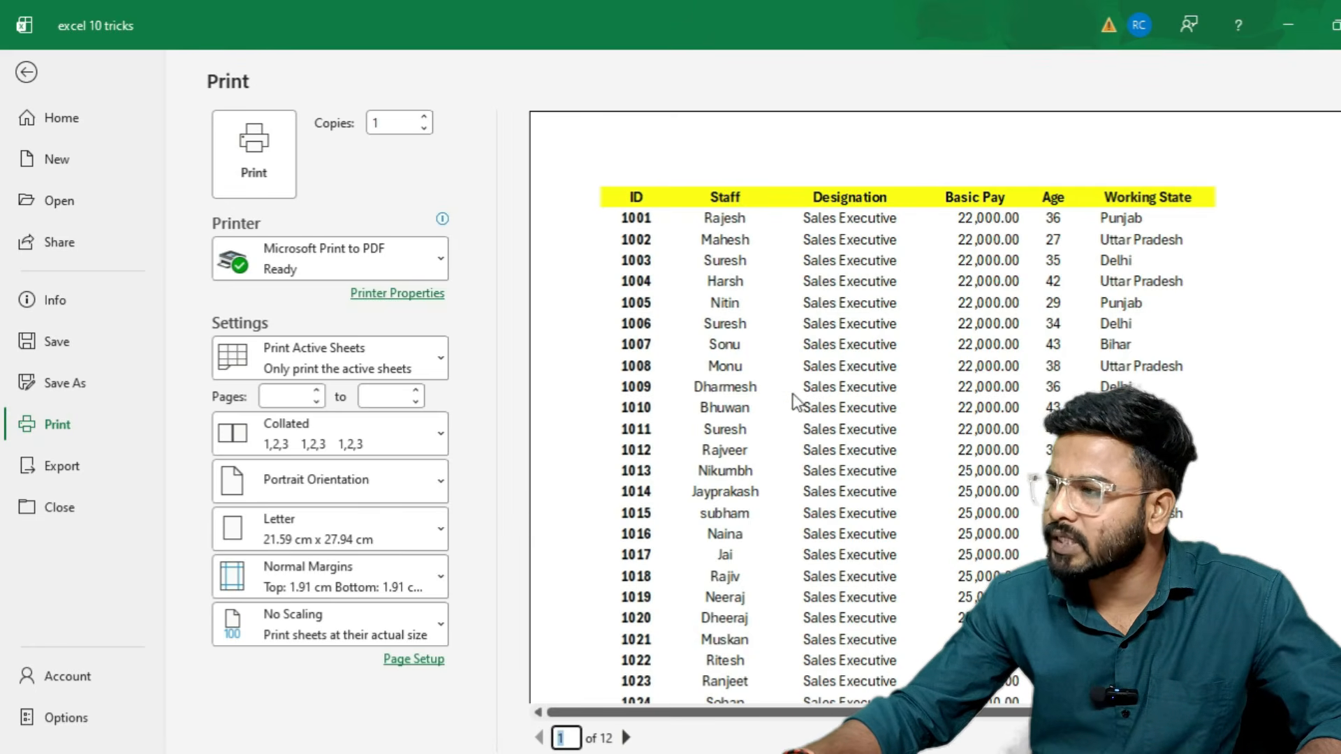
left_click(622, 737)
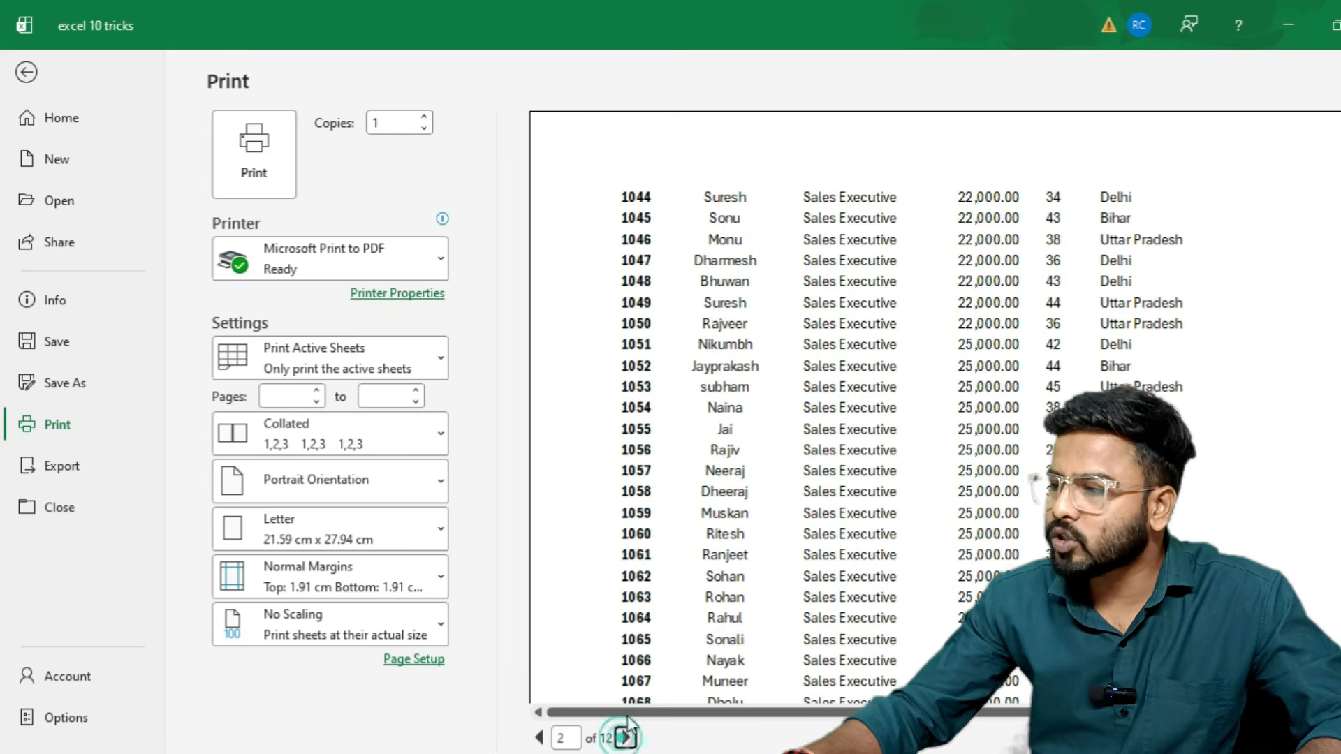
left_click(626, 738)
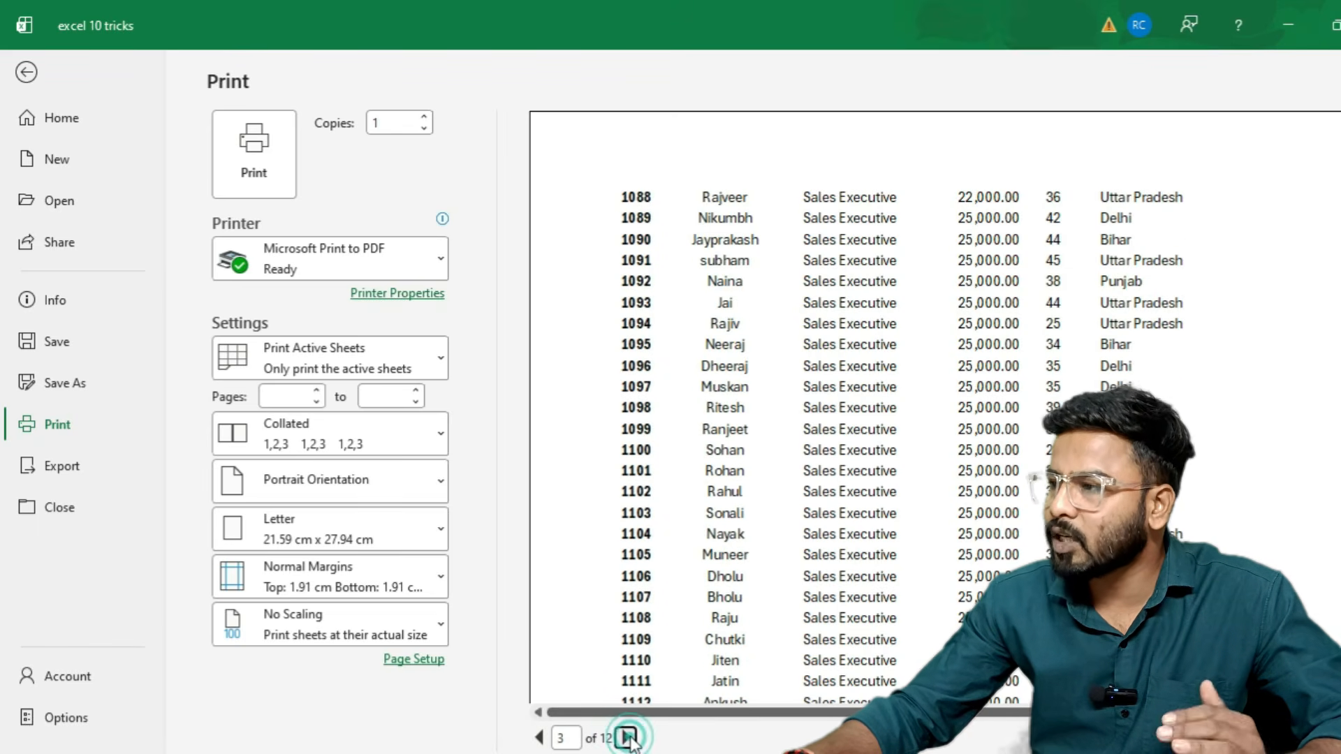
left_click(627, 738)
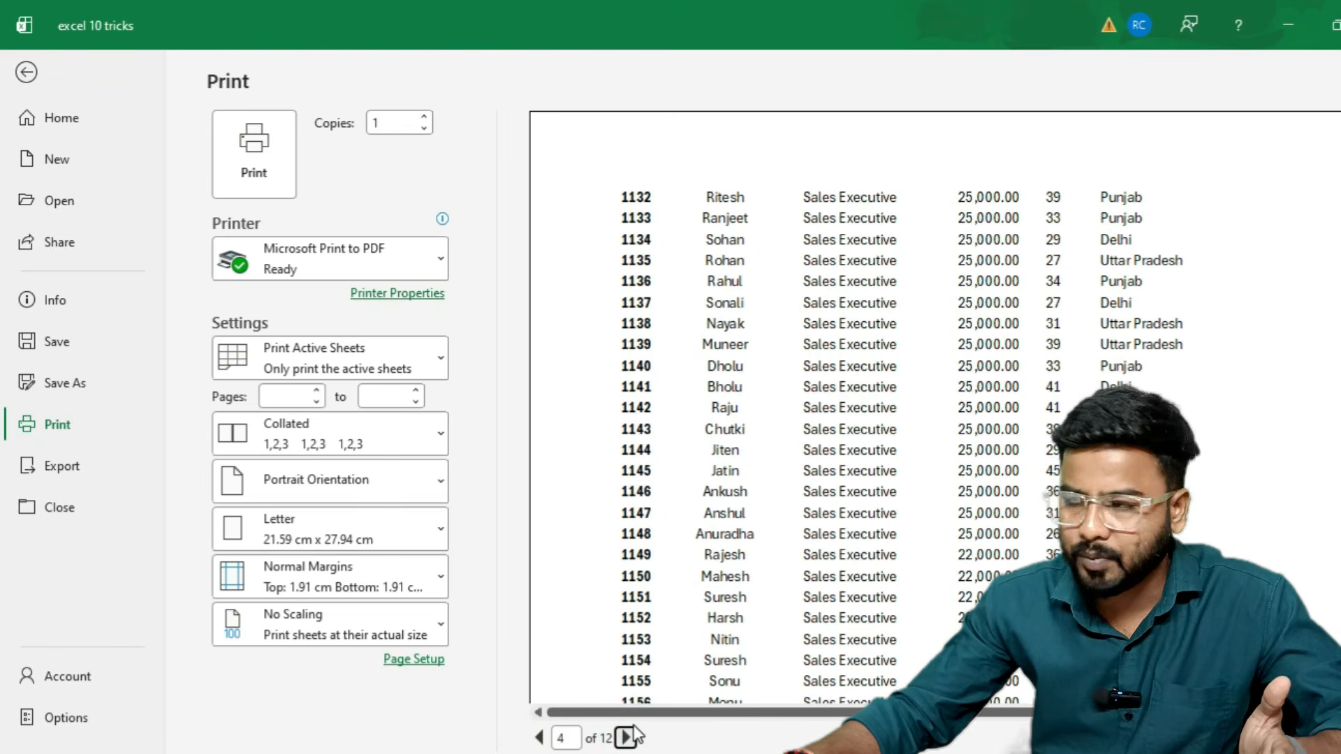
left_click(540, 738)
left_click(540, 737)
left_click(540, 738)
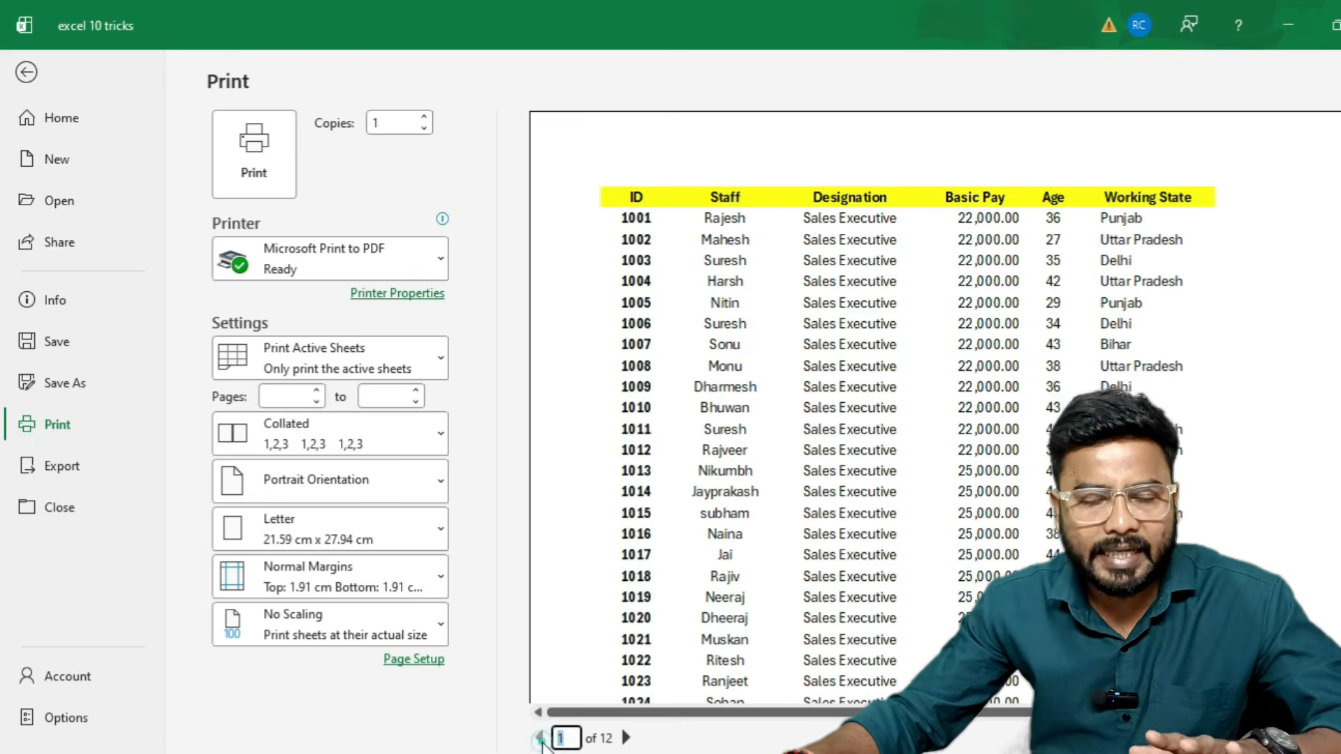
left_click(539, 737)
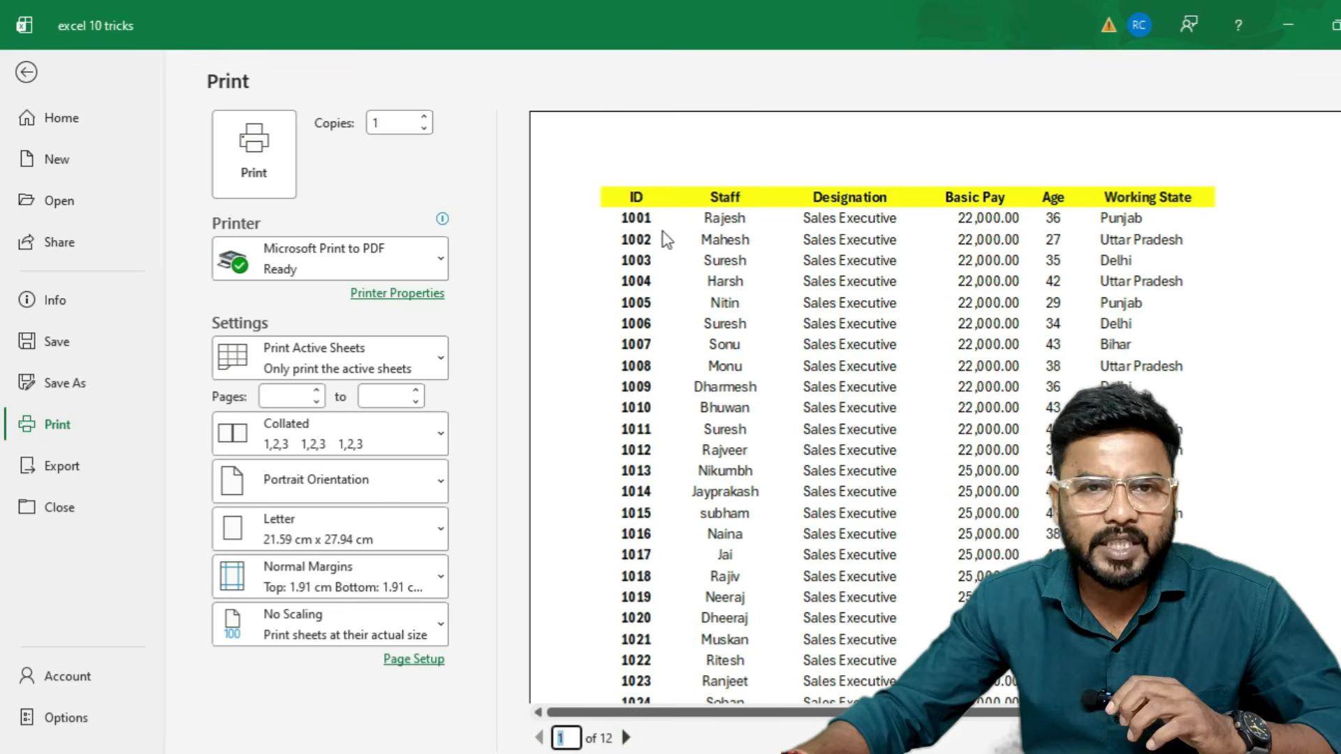
Step: Examine pages 2 to 5 of the print preview for column headings and return to the worksheet
left_click(626, 738)
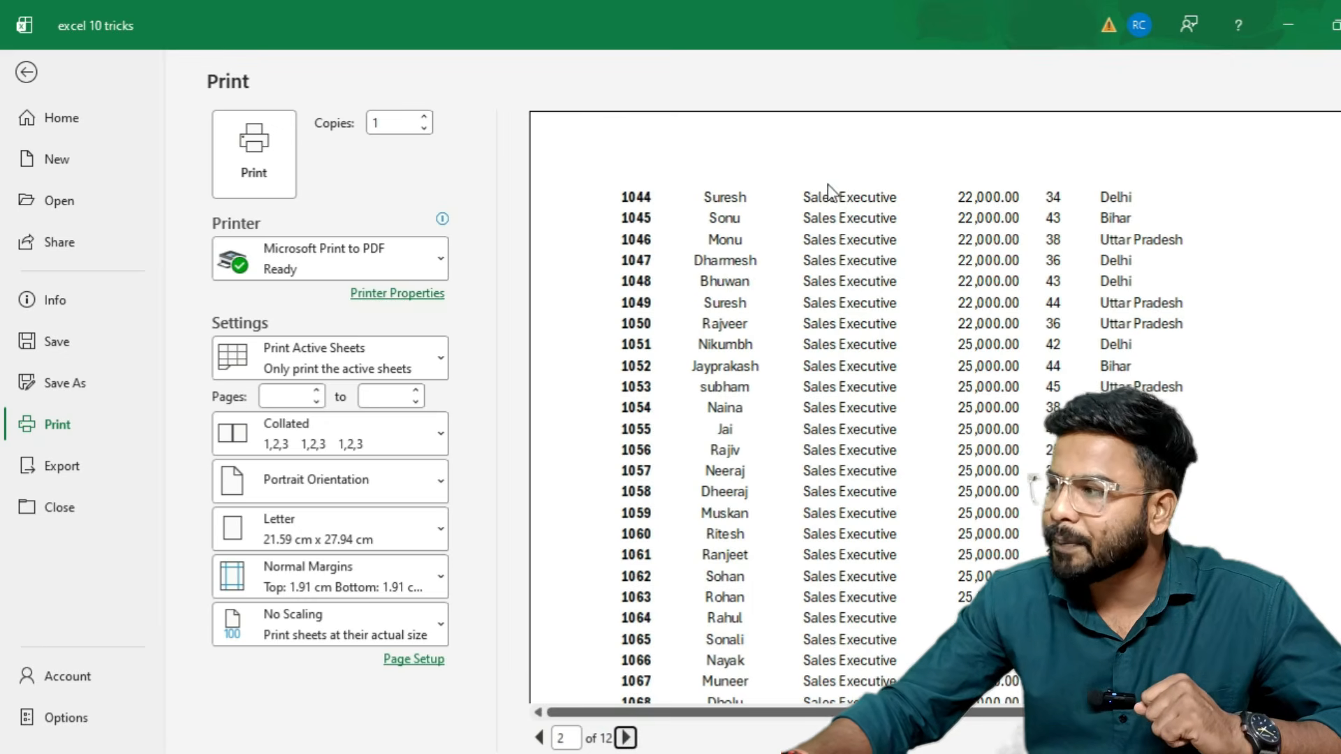
left_click(625, 738)
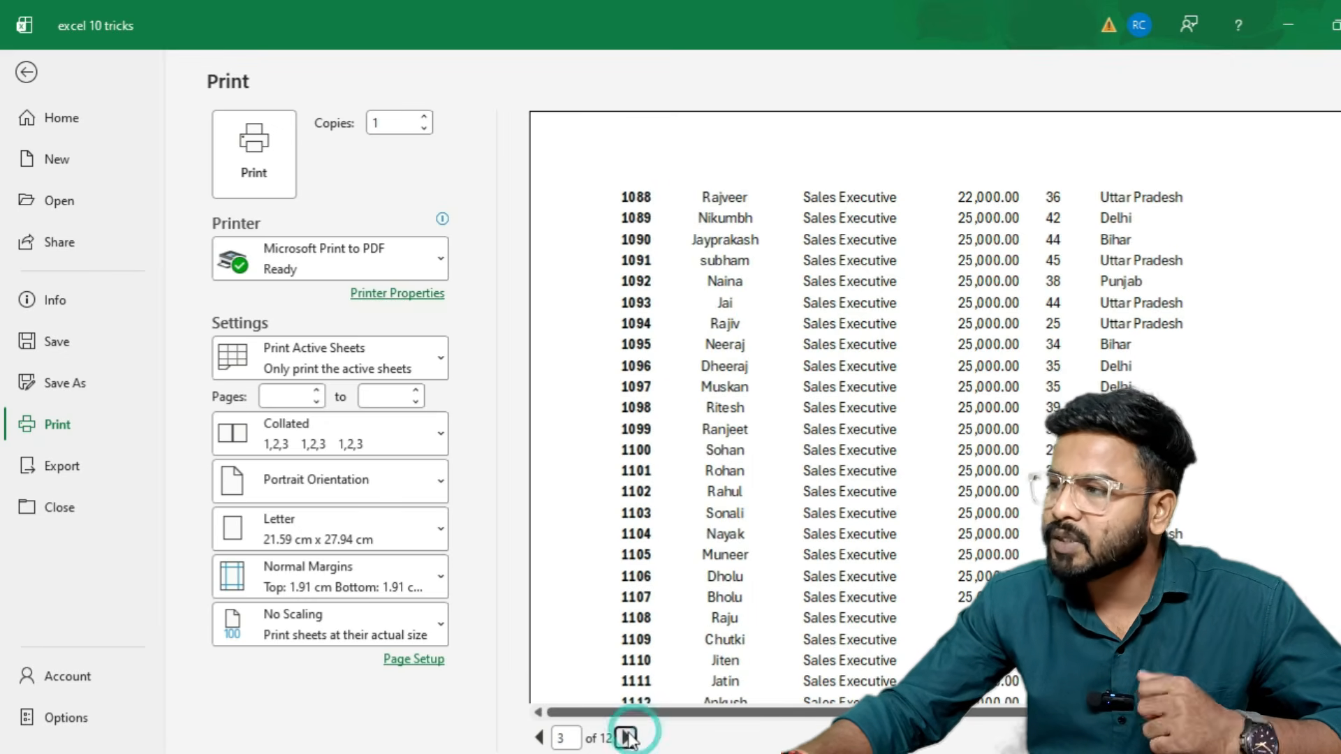
left_click(626, 737)
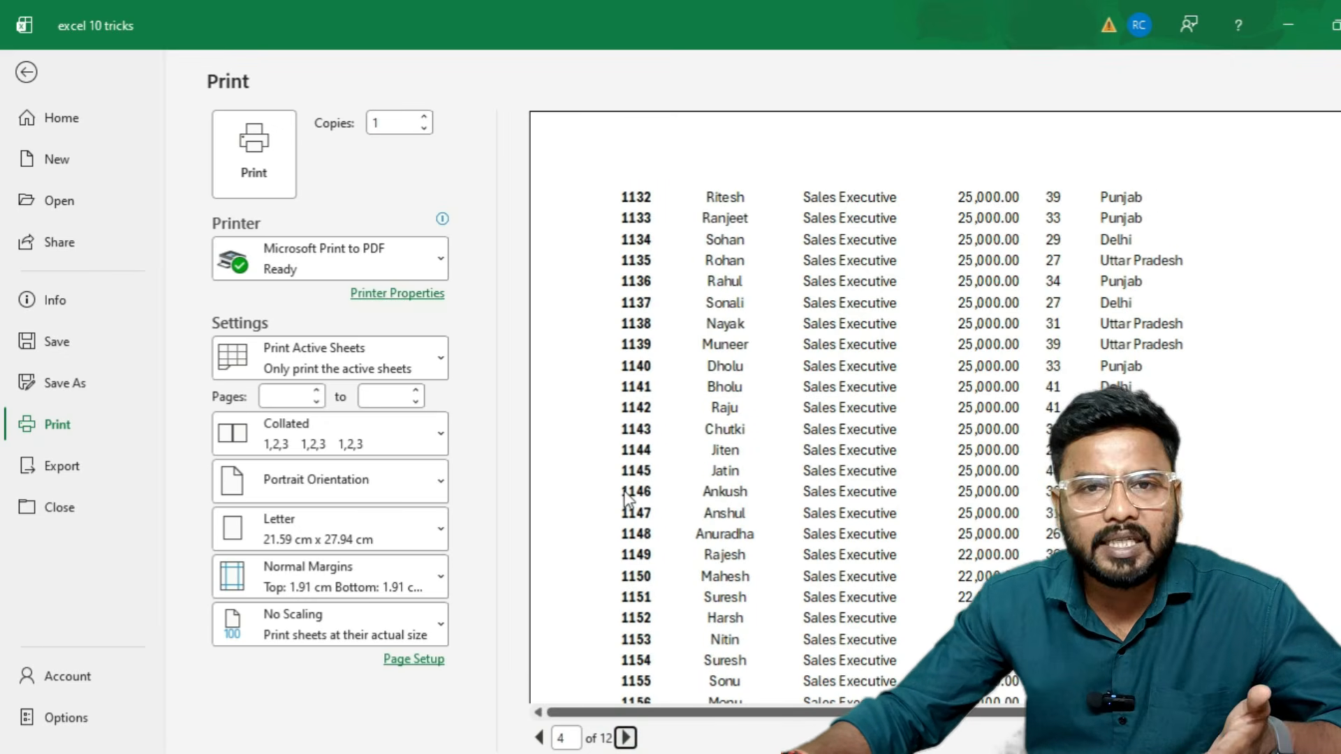
left_click(626, 737)
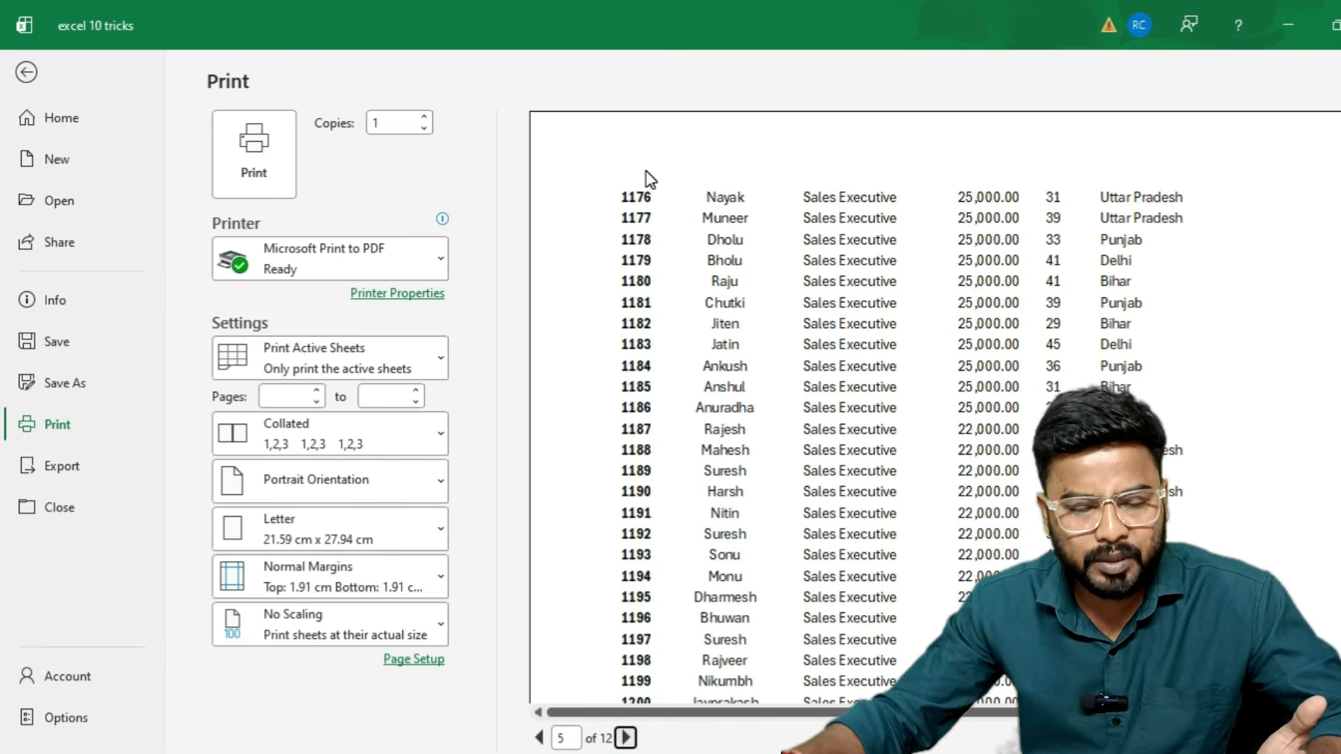
key("Escape")
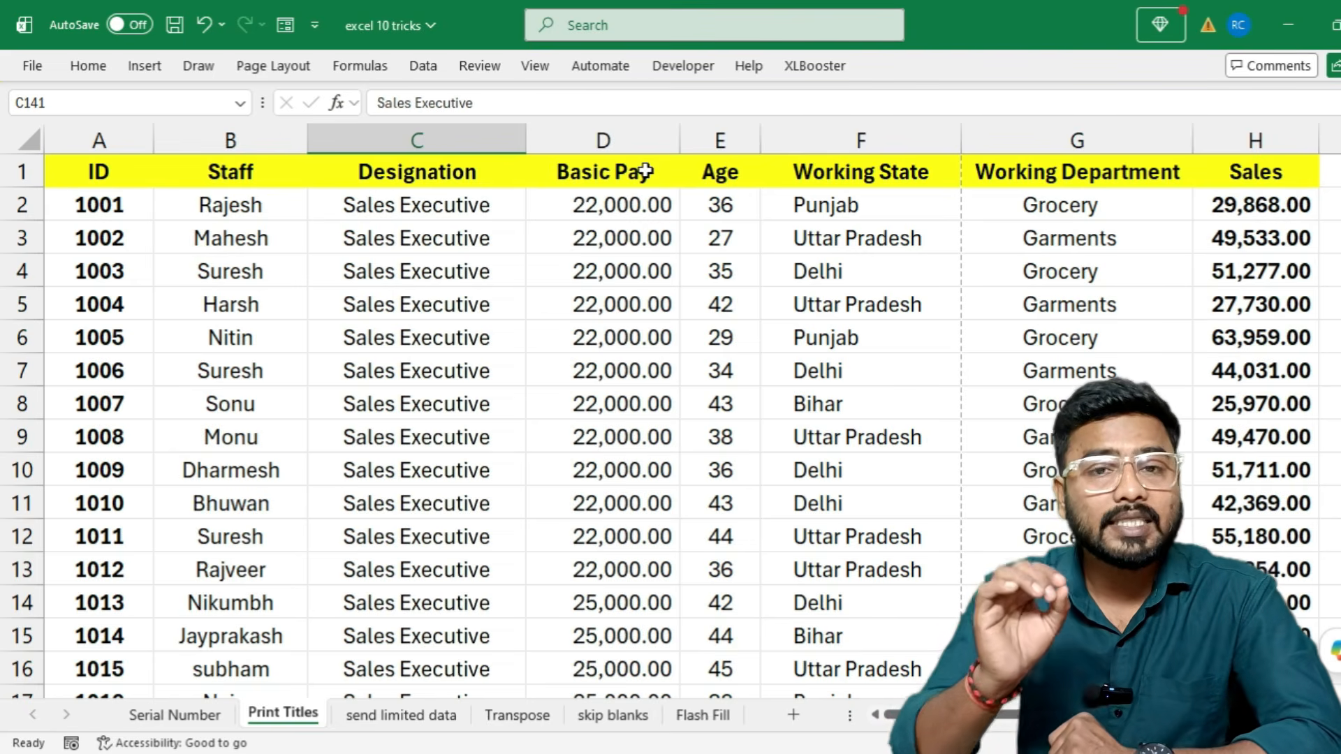
Step: Set row 1 ($1:$1) as the print title row repeated at the top of every page
left_click_drag(101, 174, 1008, 176)
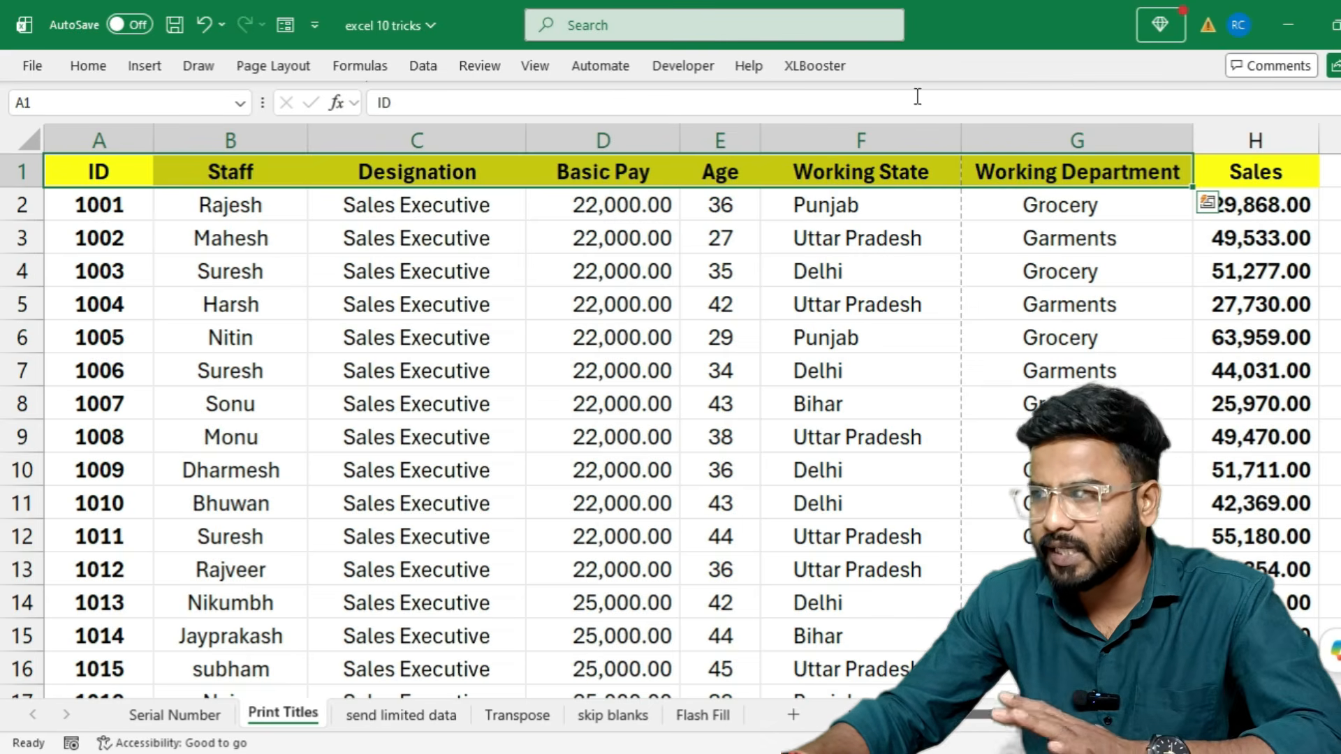
left_click(286, 68)
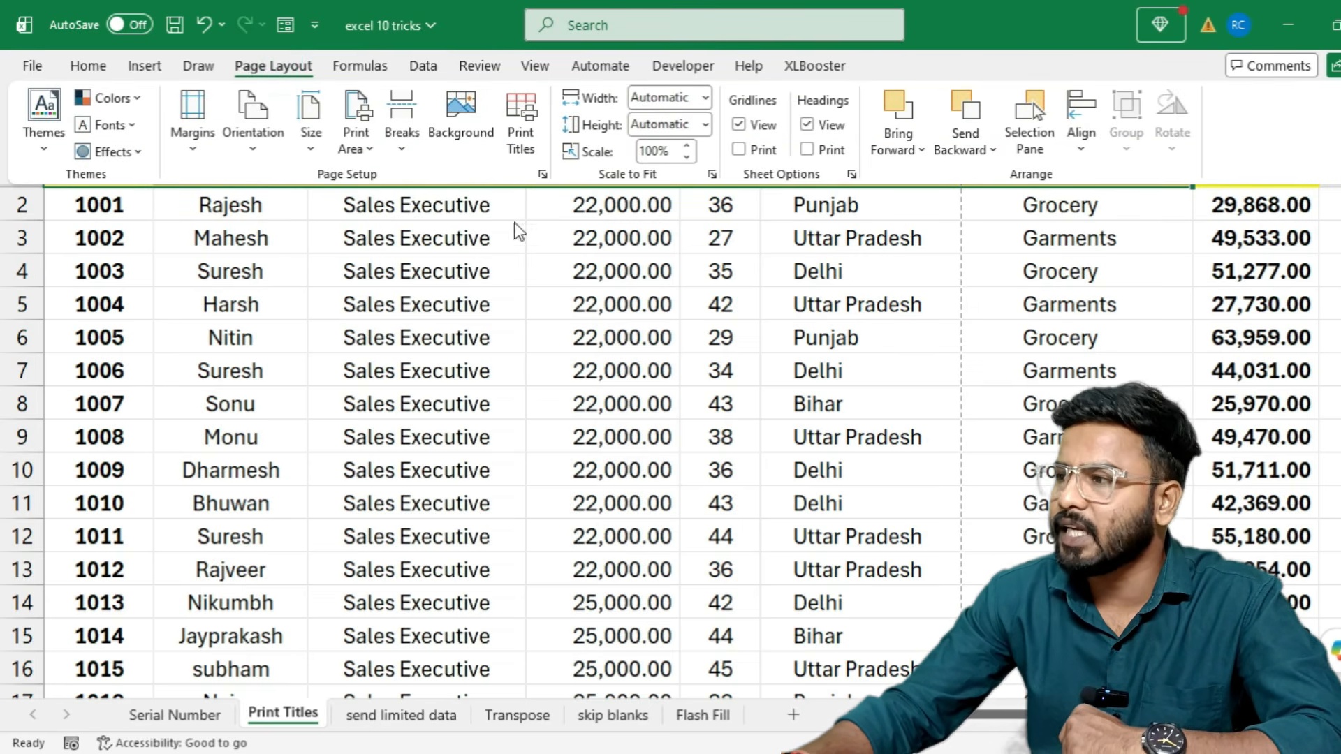
left_click(523, 143)
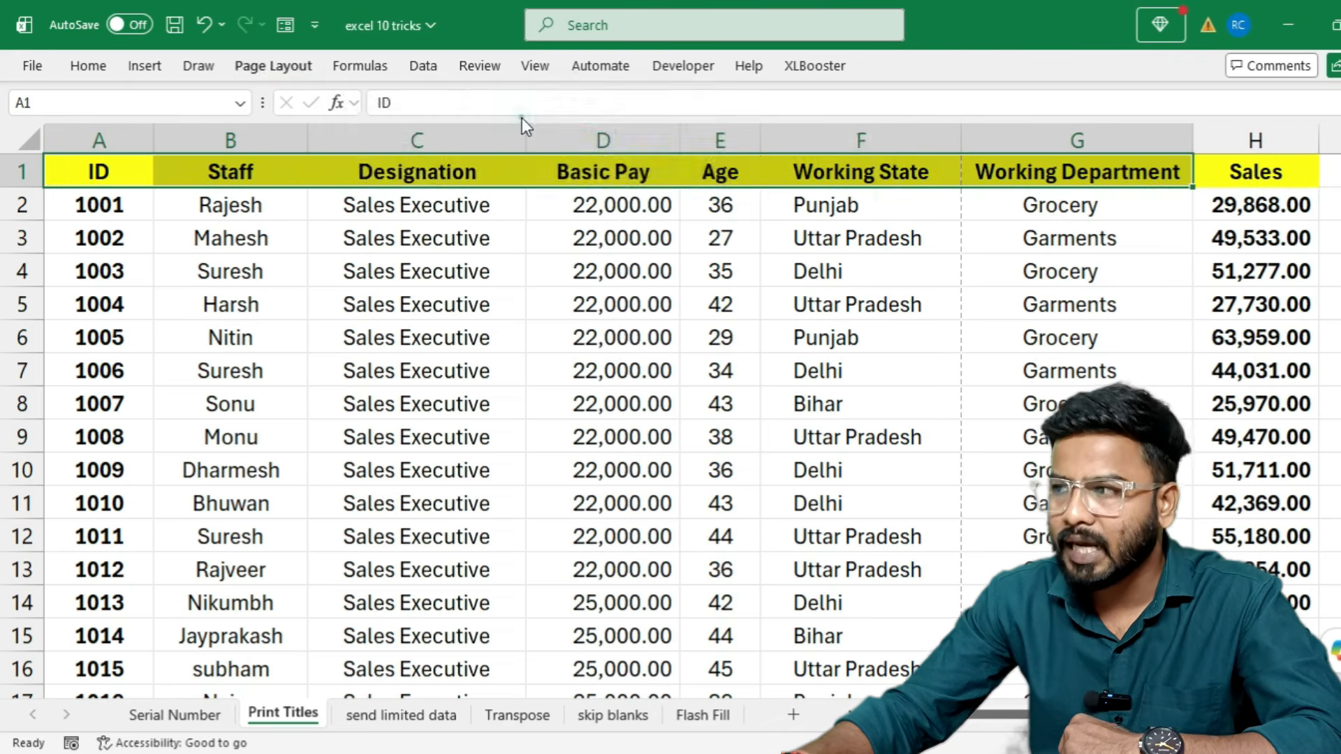
left_click_drag(509, 62, 726, 215)
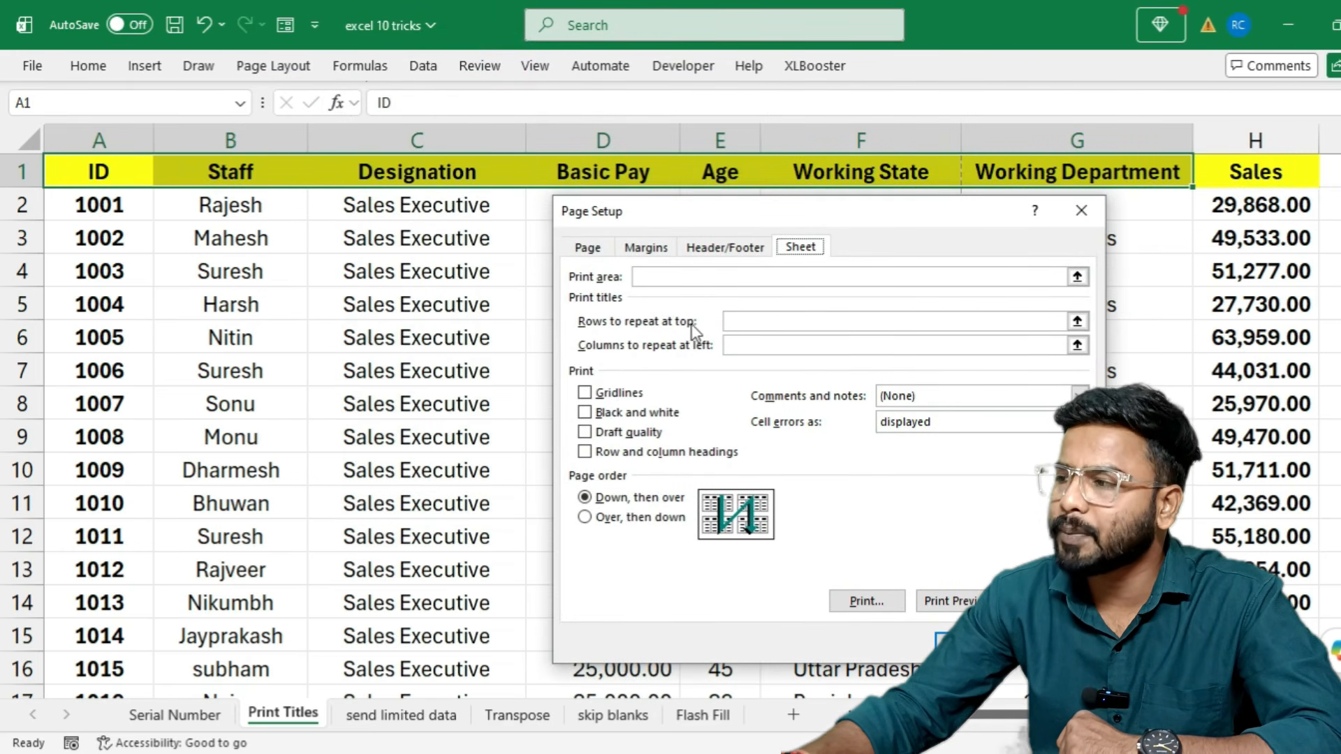
left_click(739, 321)
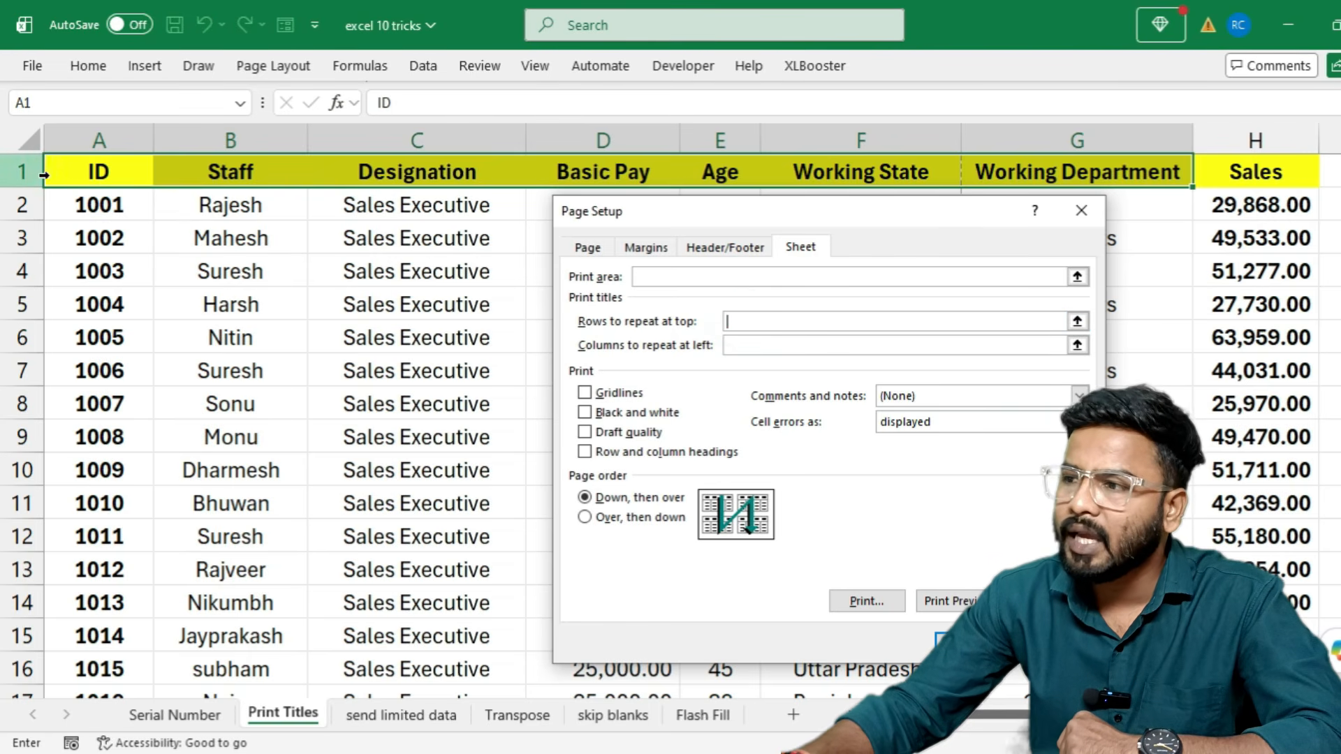
left_click(14, 172)
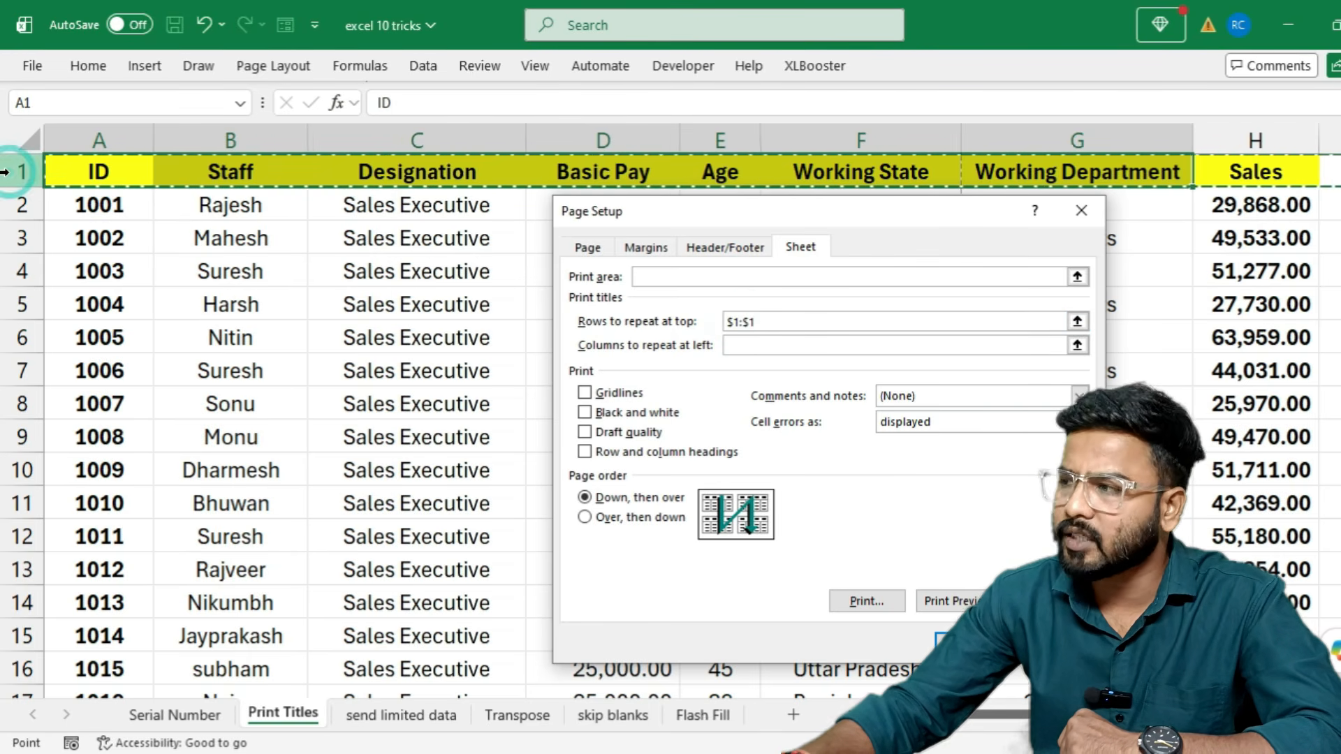
left_click(948, 637)
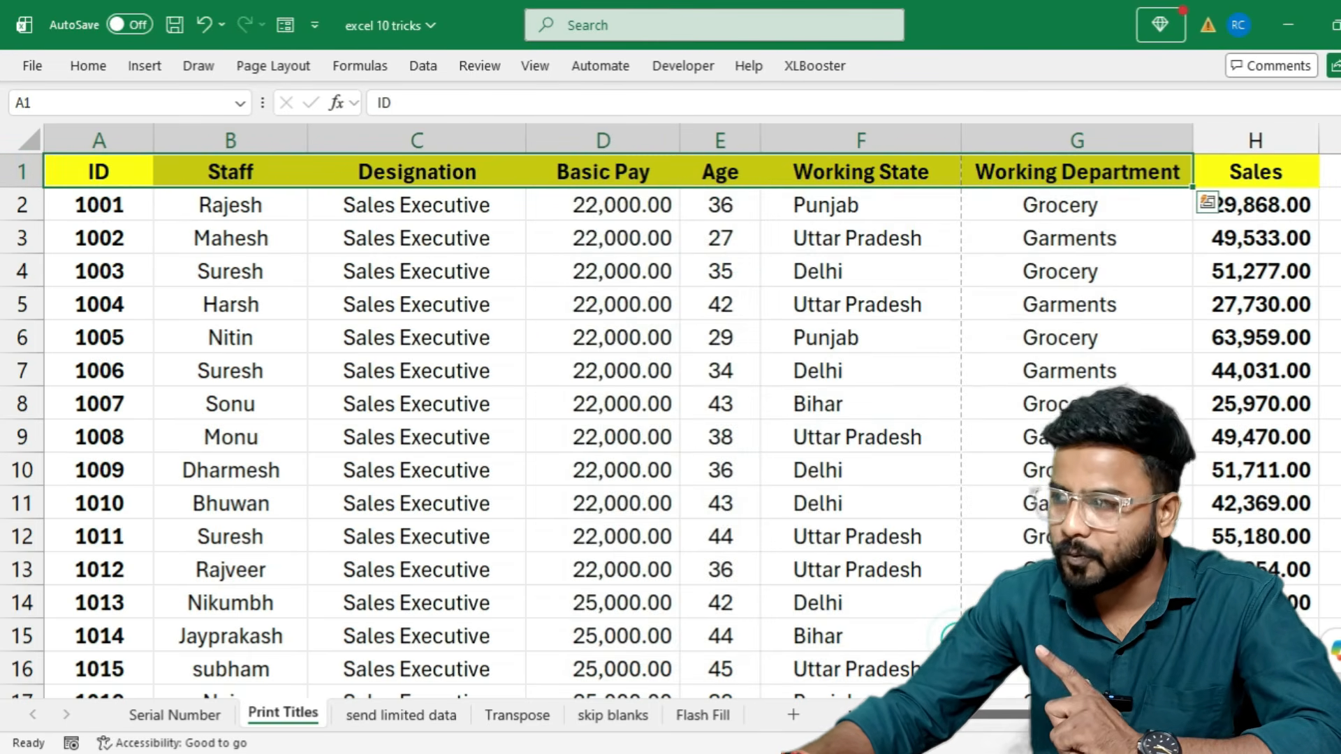
Step: Preview the printout again and check the following pages for the repeated header row
key("ctrl+p")
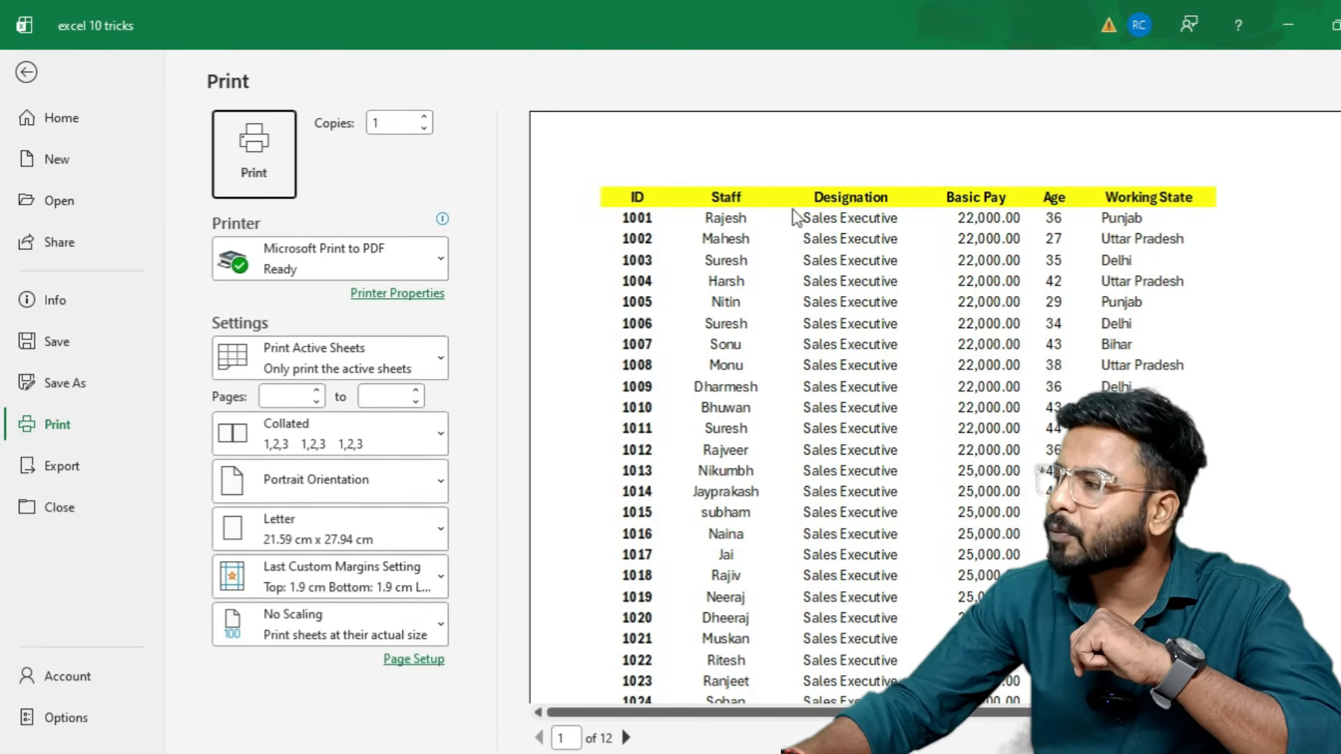
left_click(622, 739)
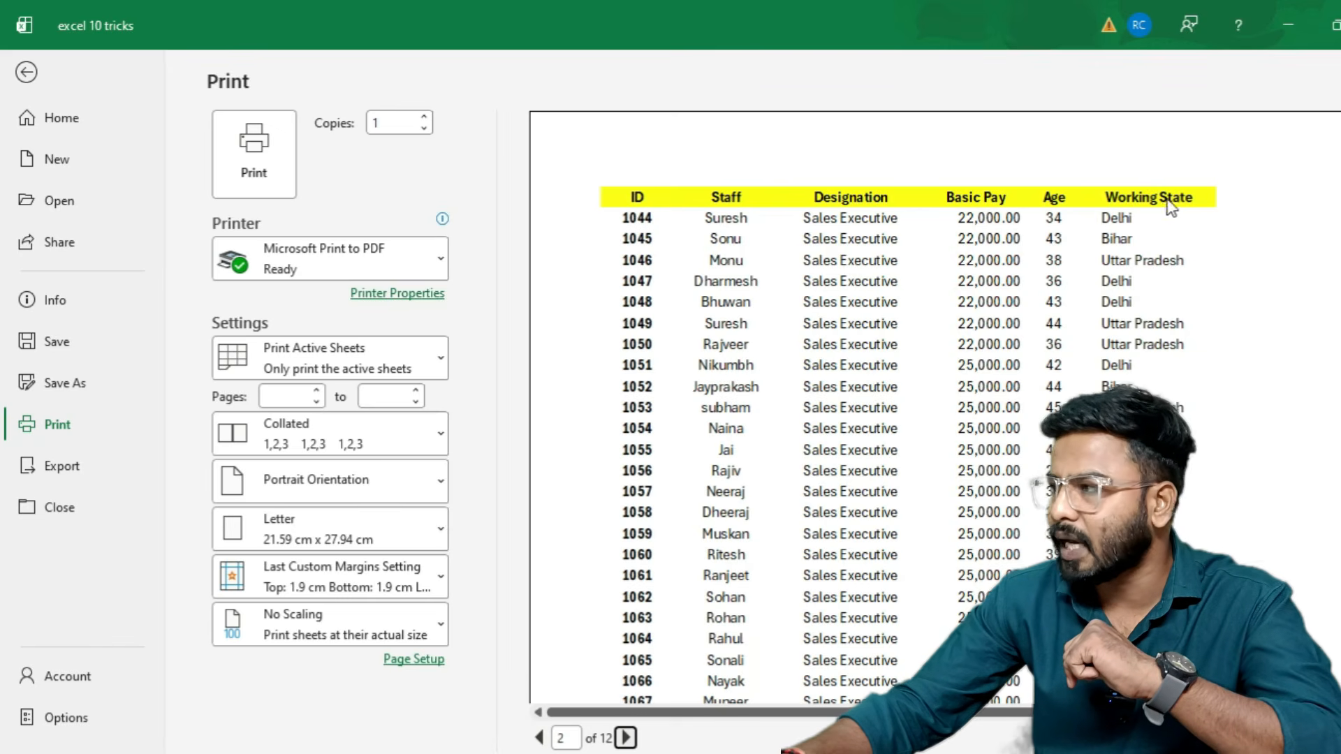
left_click(626, 738)
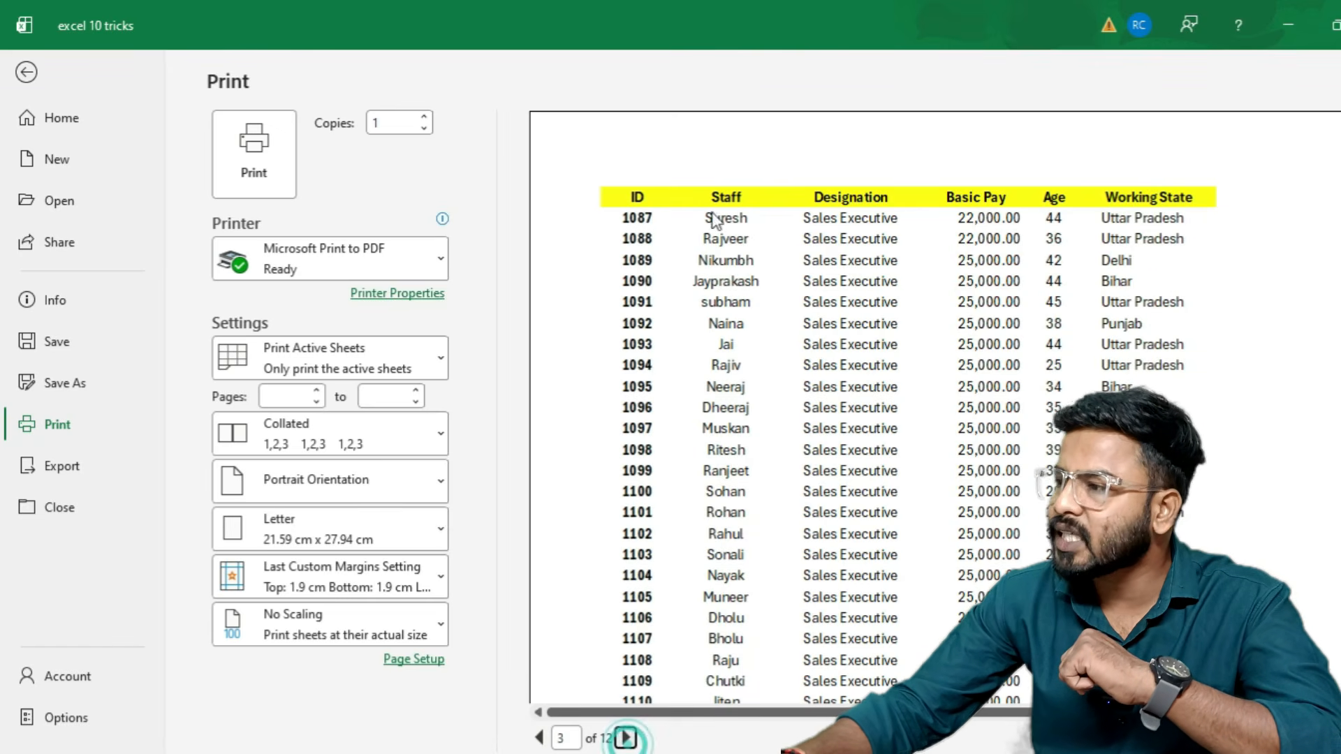
left_click(626, 738)
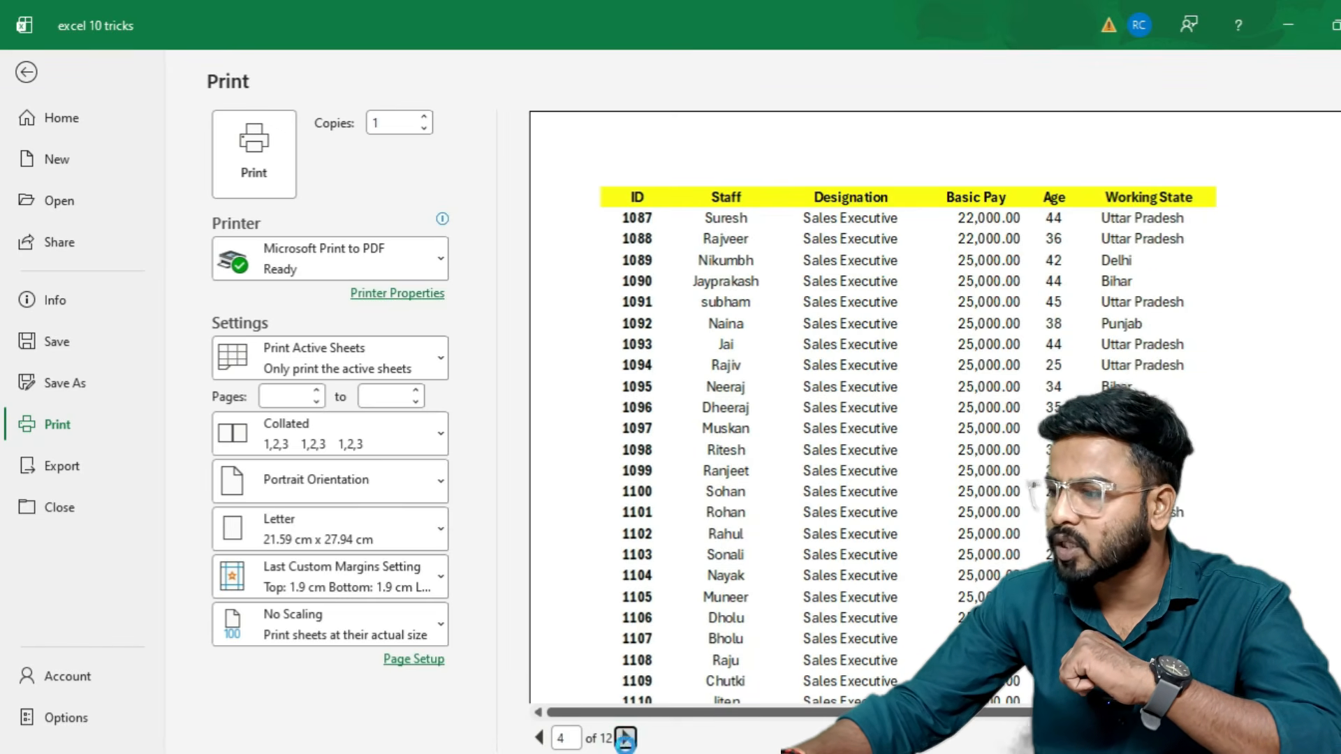
left_click(626, 738)
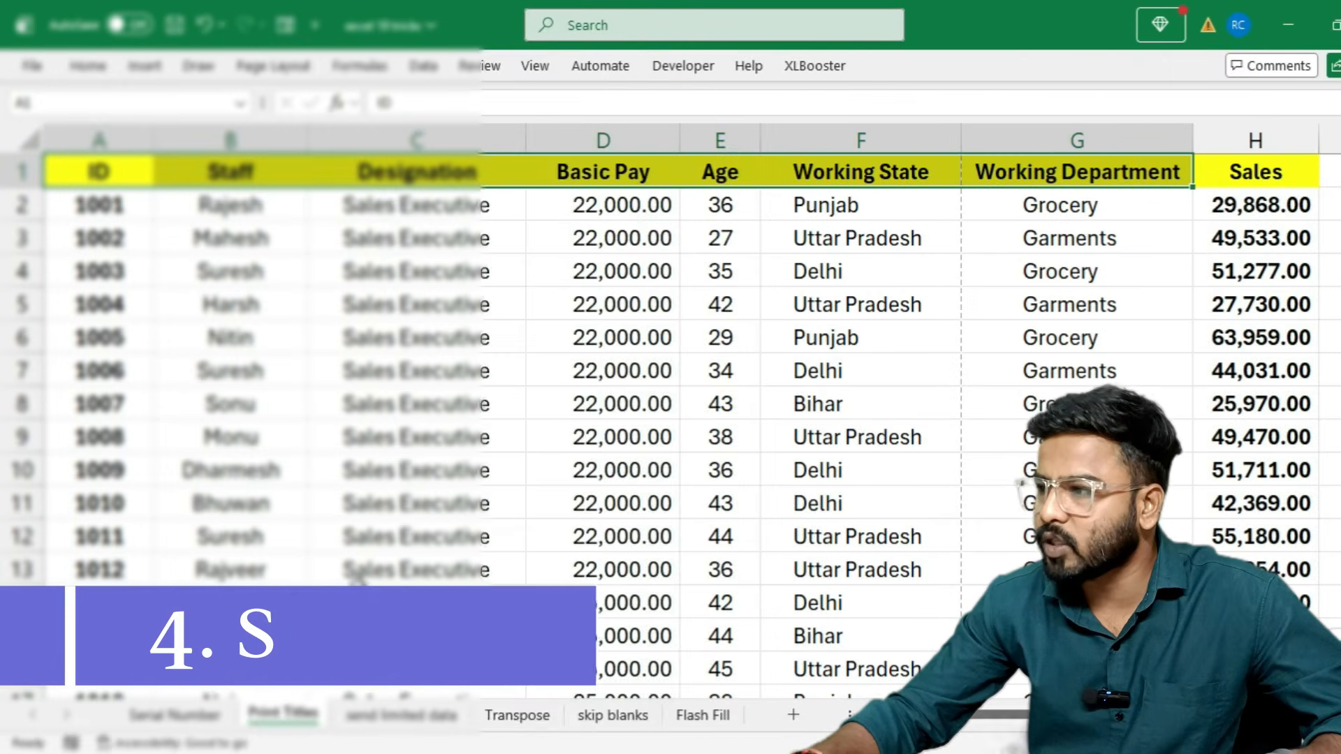
Step: Zoom the sheet out slightly and preview its first printed page to check which columns fit across the page
scroll(357, 580, "down", 1)
key("ctrl+q")
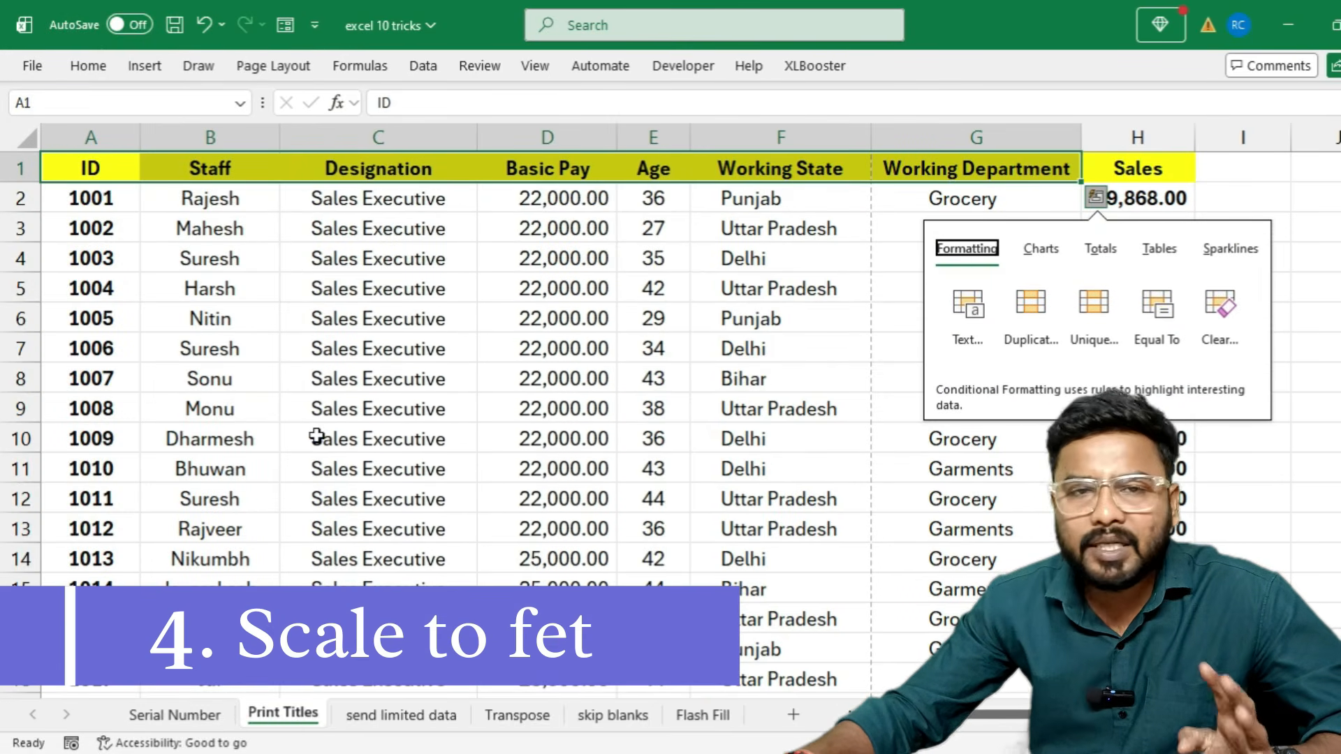
key("ctrl+p")
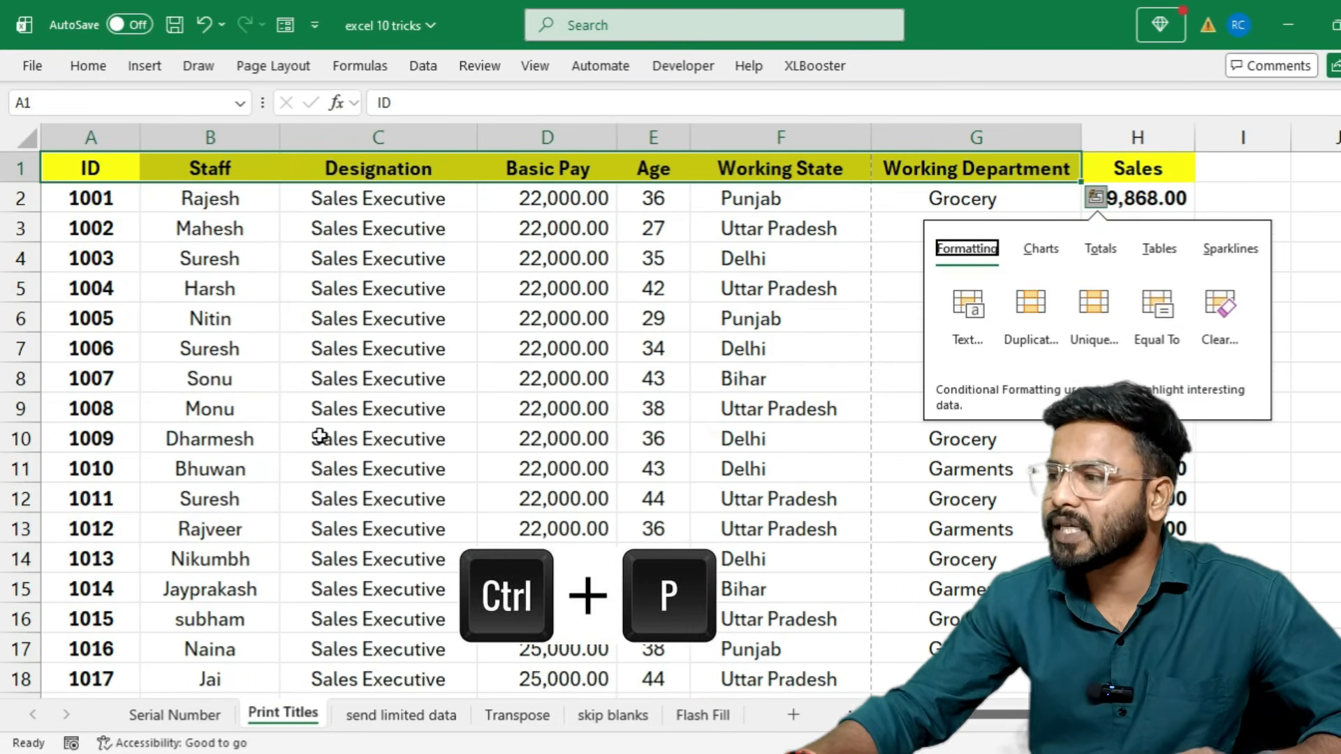
left_click(361, 324)
key("ctrl+p")
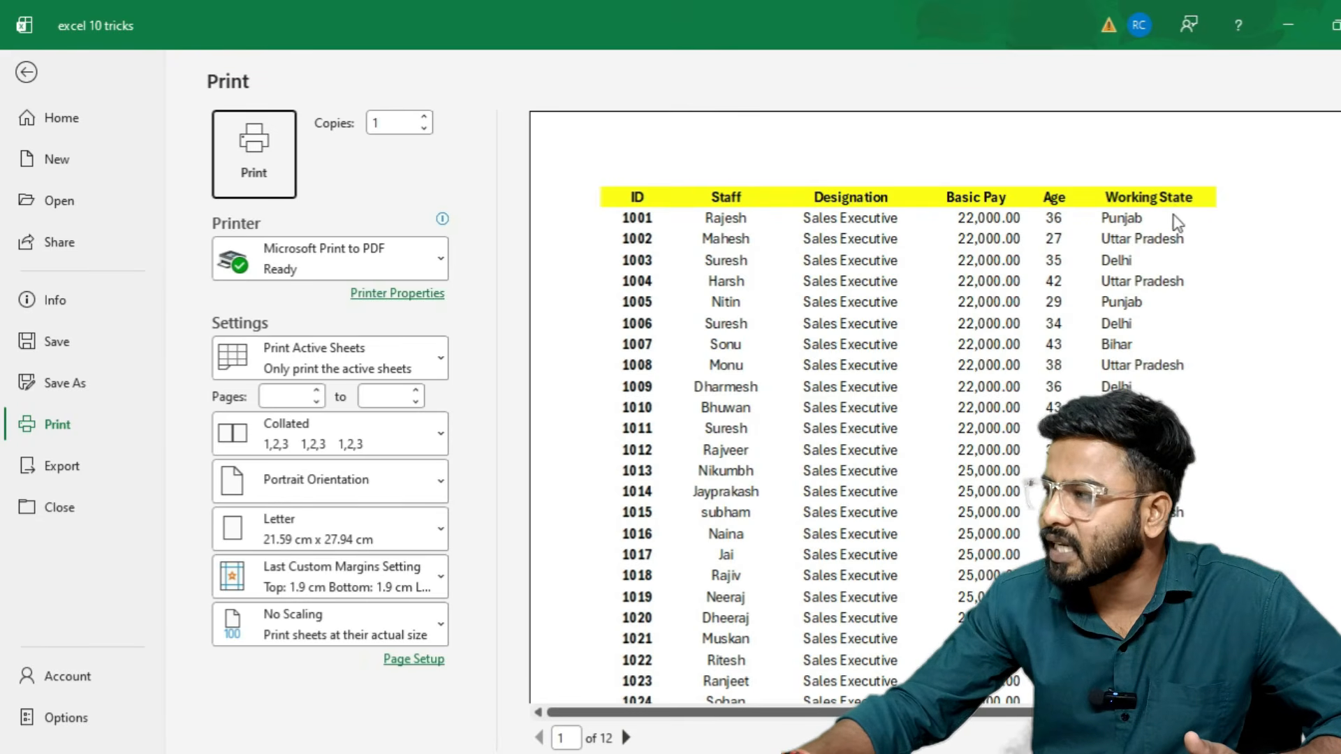
key("Escape")
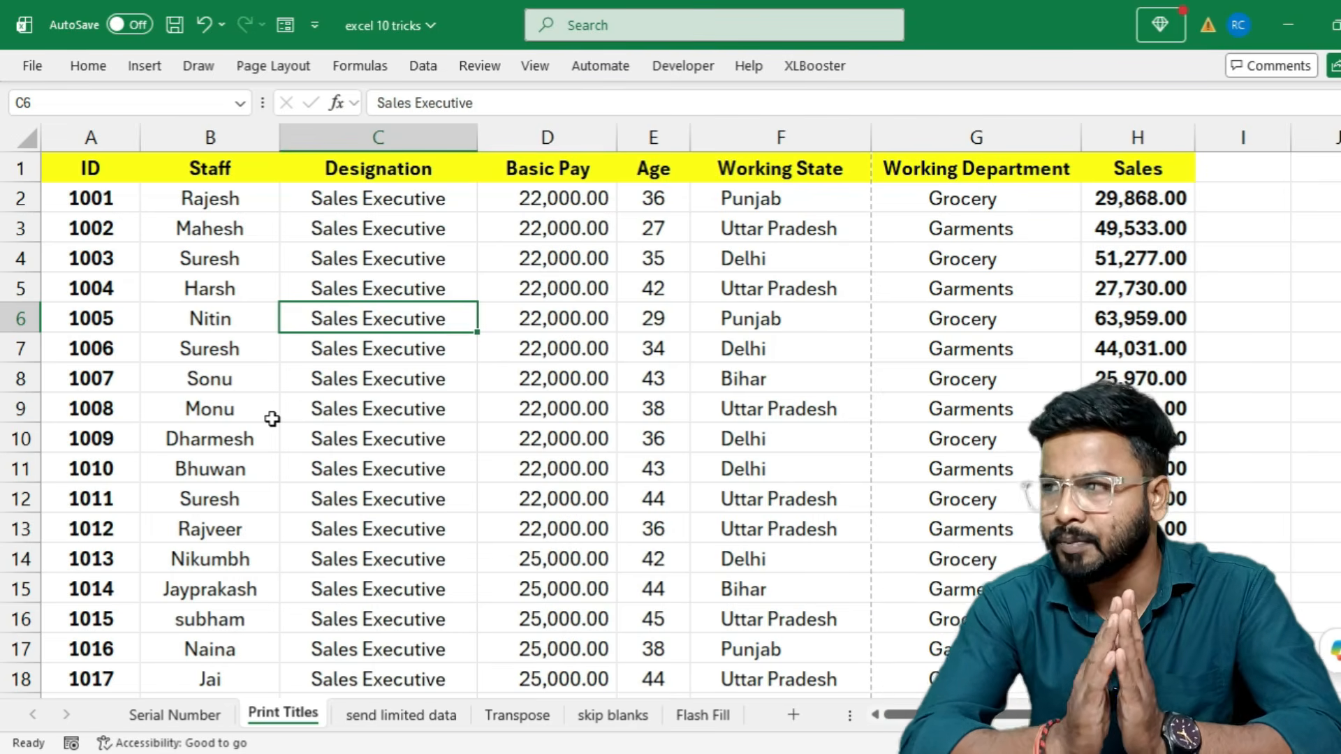
Step: Scale the printout's width to 1 page so all columns fit across one sheet
left_click(257, 70)
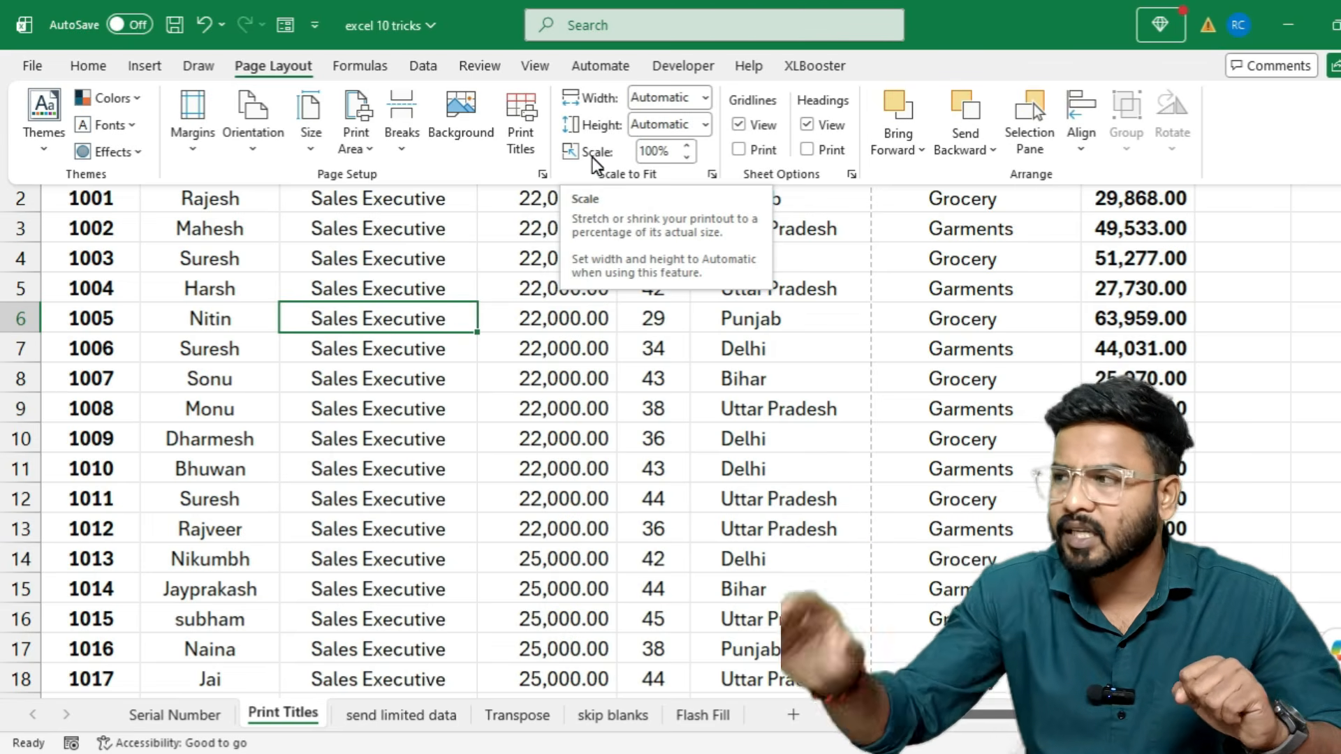
left_click(706, 98)
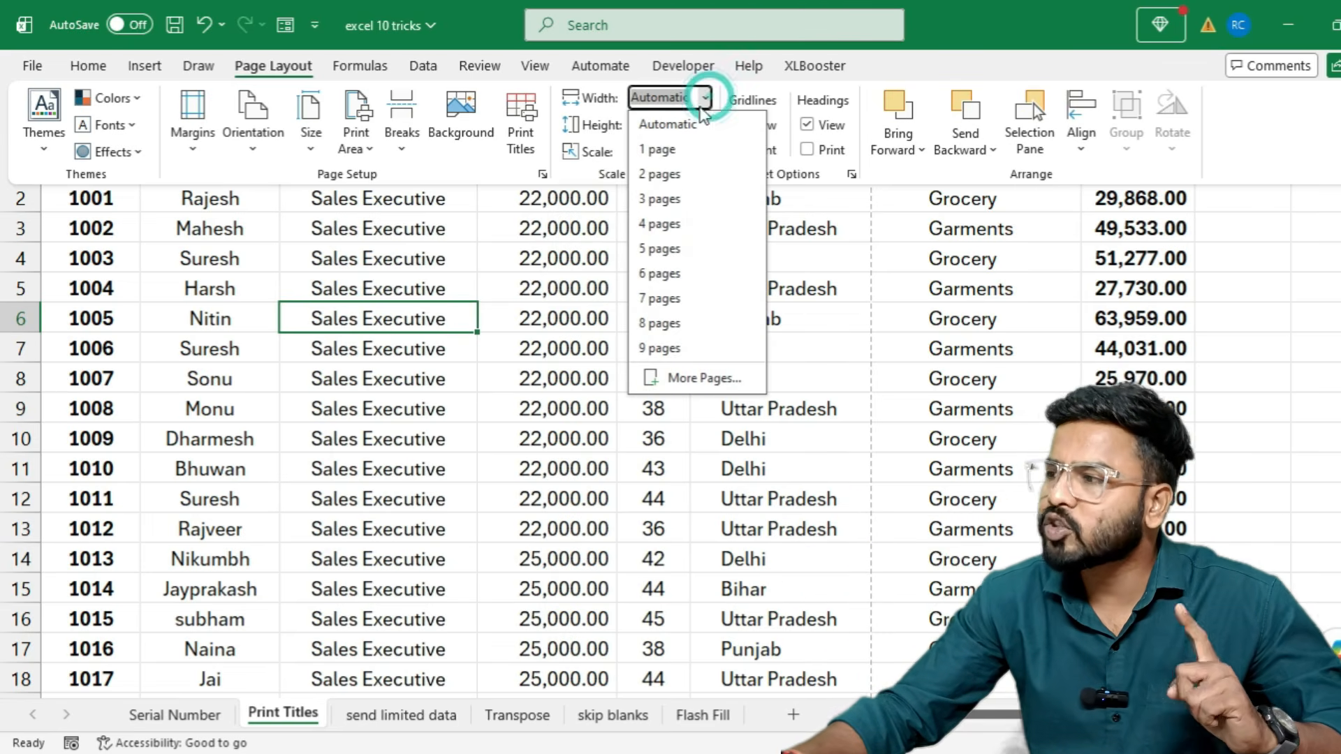
left_click(666, 147)
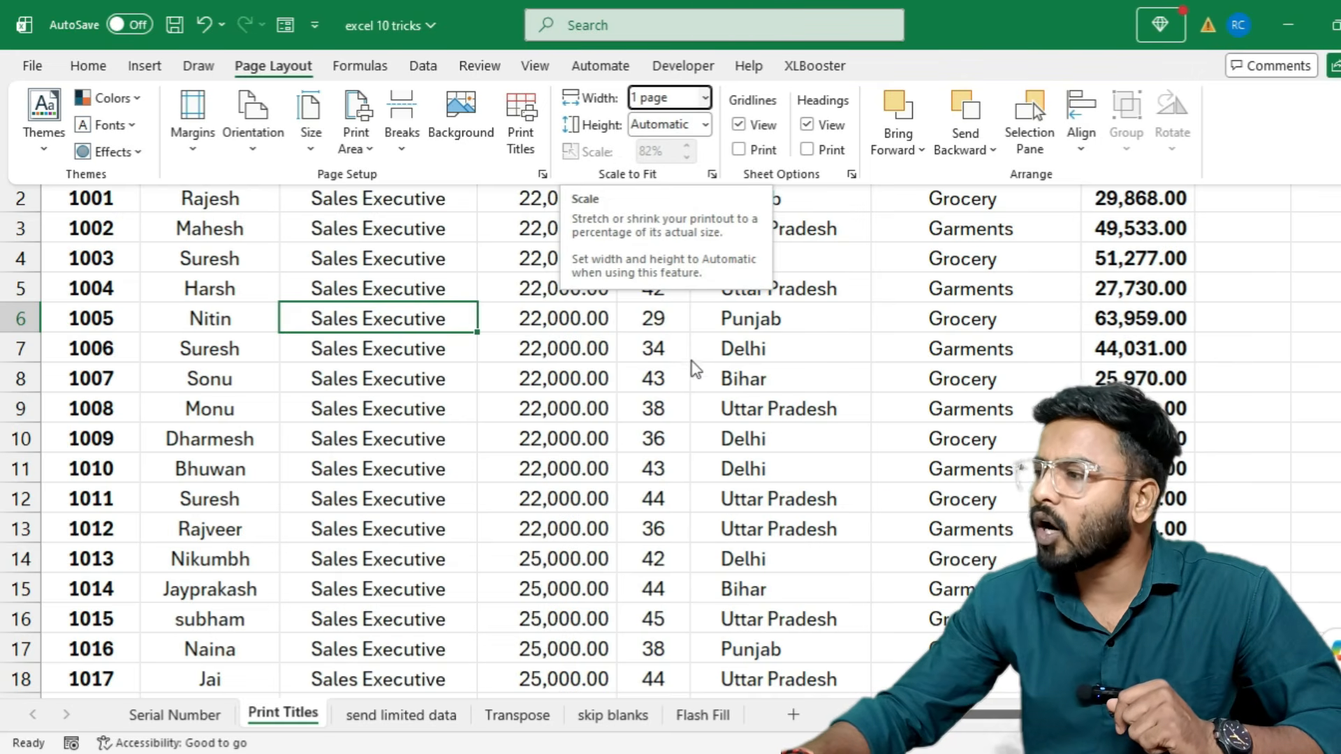
Step: Preview the printout at one-page width, then return to the sheet and review its Scale to Fit settings
left_click(619, 375)
key("ctrl+p")
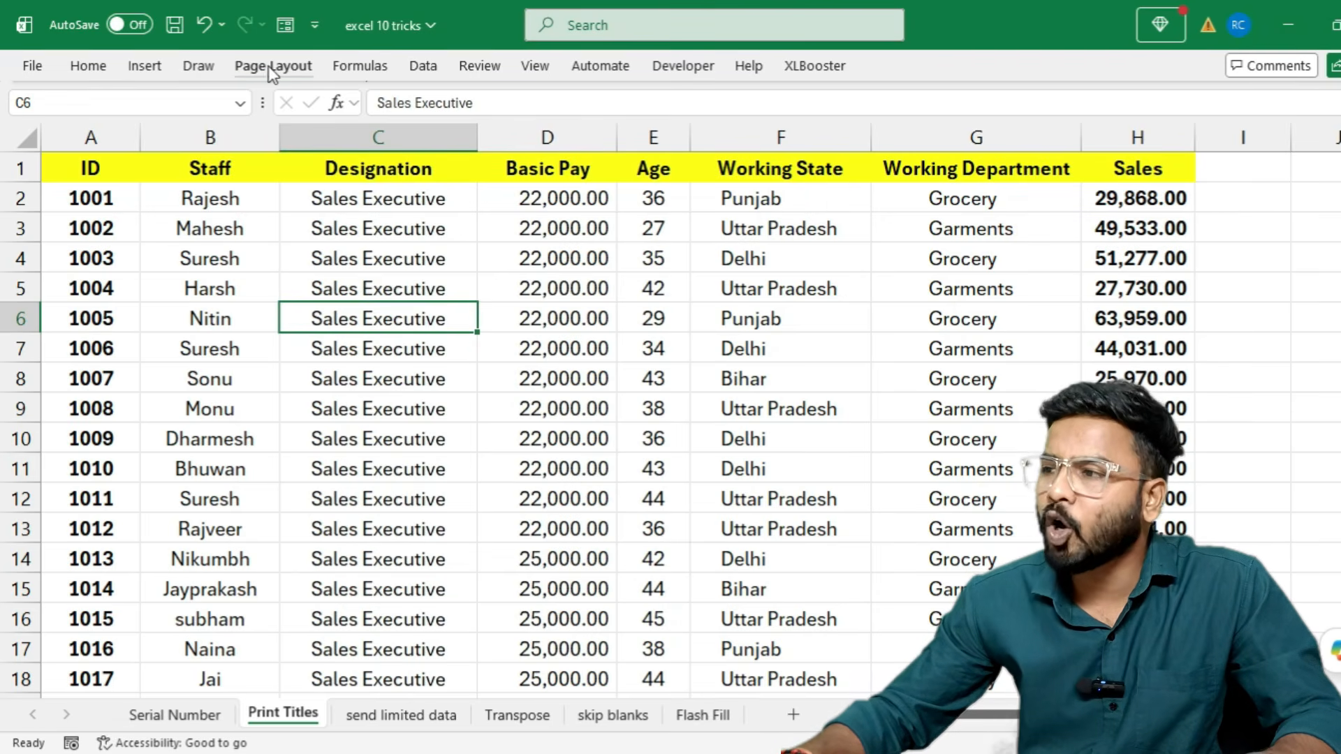
left_click(273, 65)
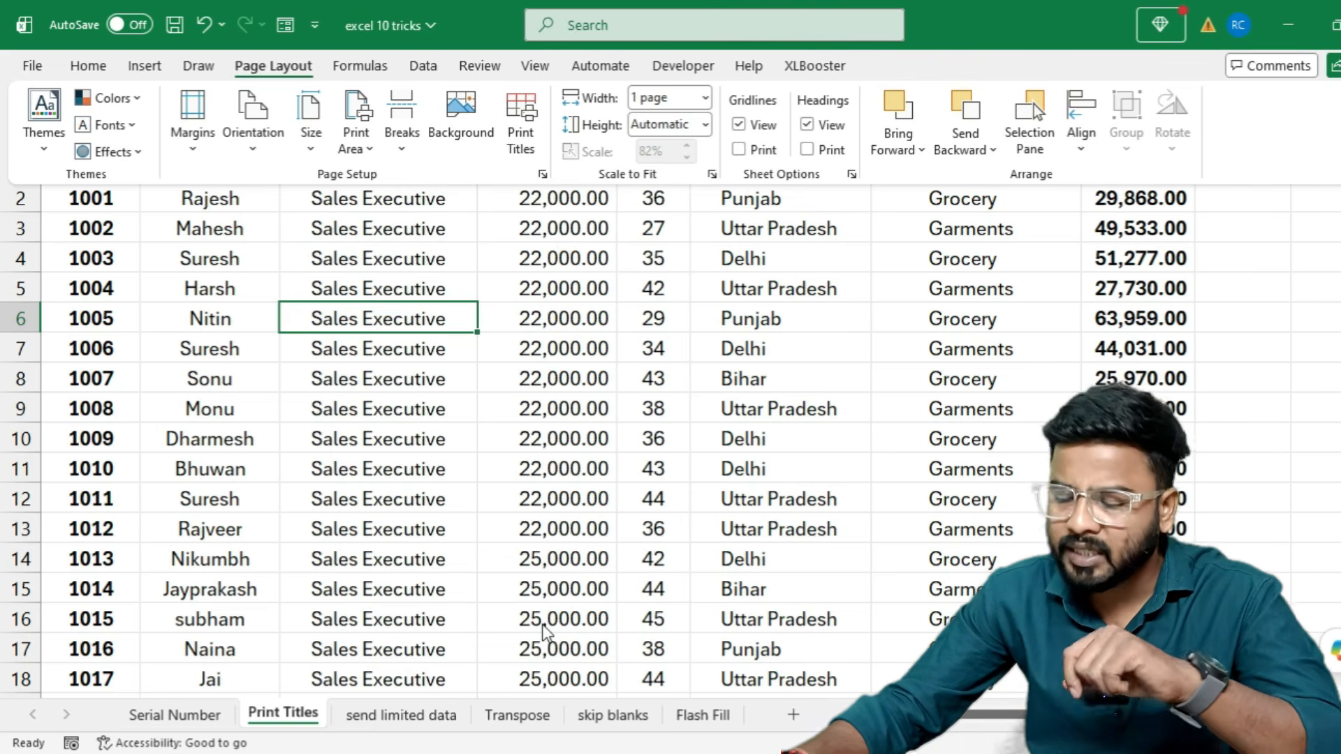
Step: Preview the one-page-wide printout and set the Scale to Fit height to 3 pages
key("ctrl+p")
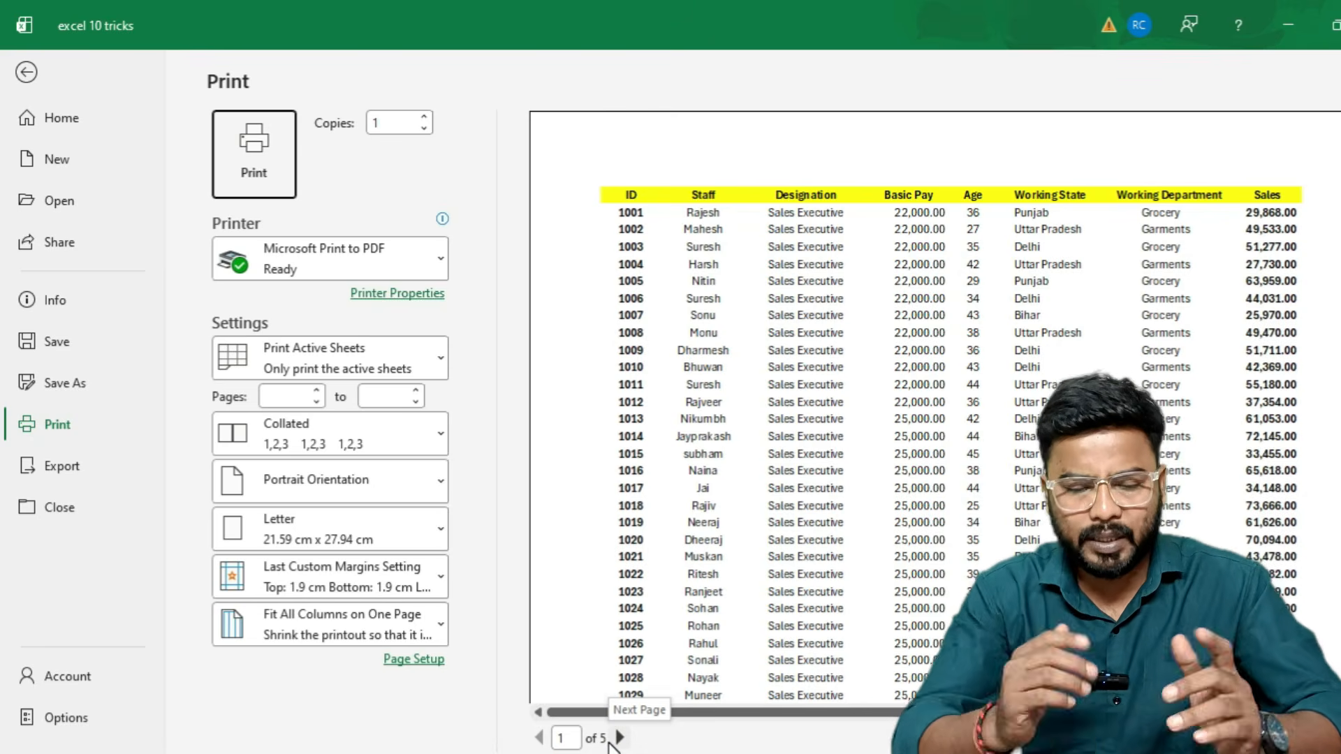
key("Escape")
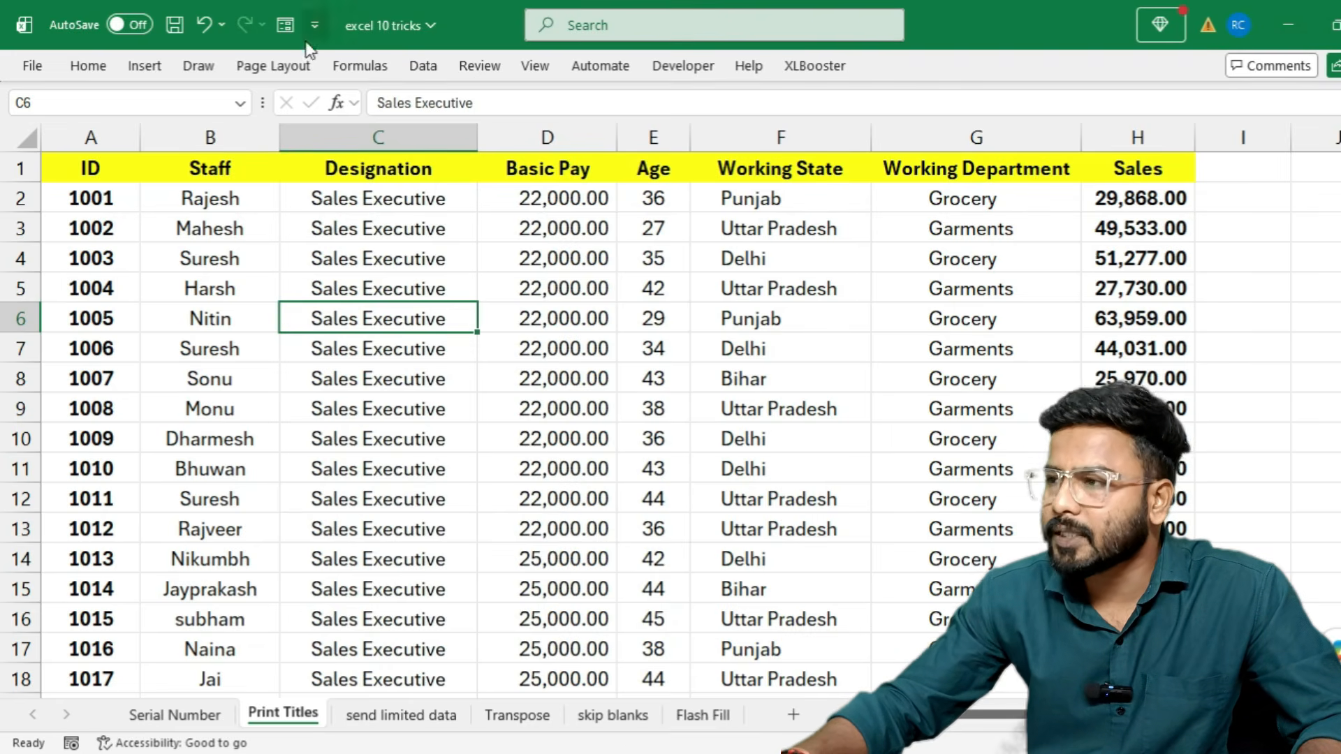
left_click(294, 66)
left_click(704, 125)
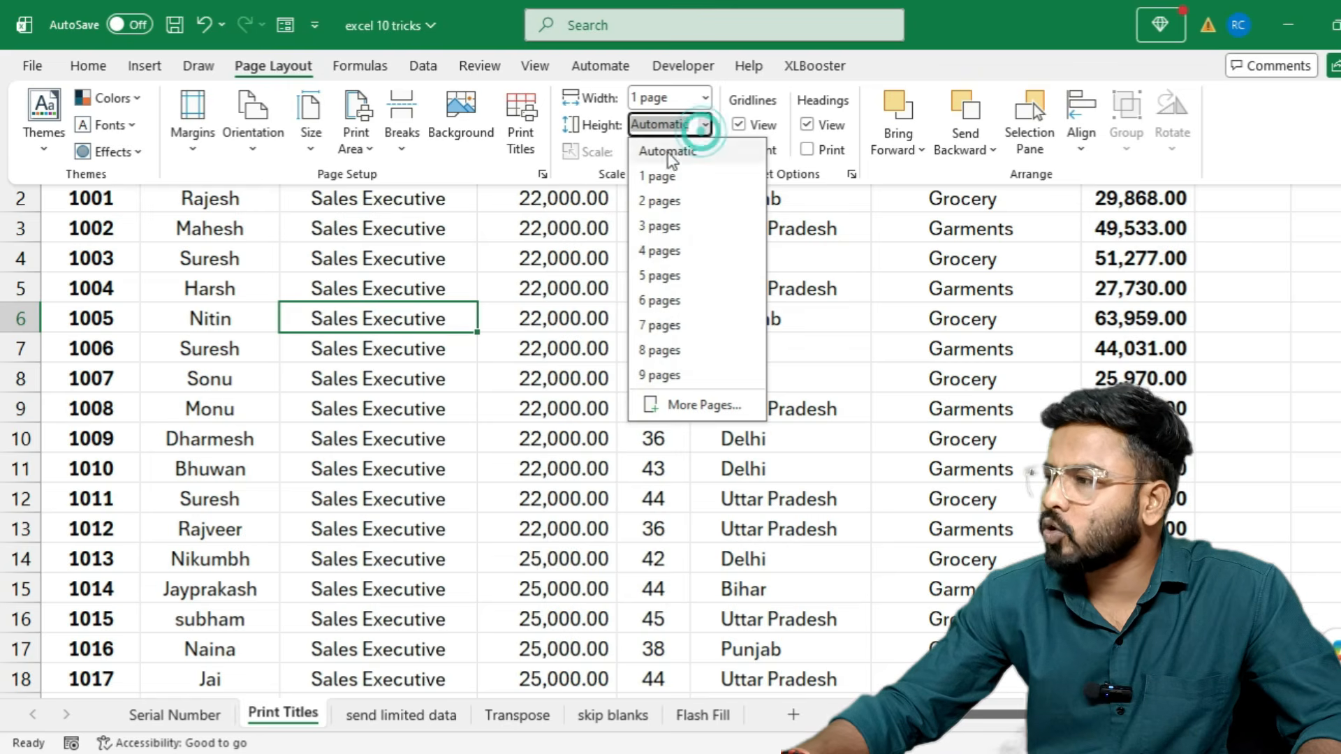
left_click(657, 227)
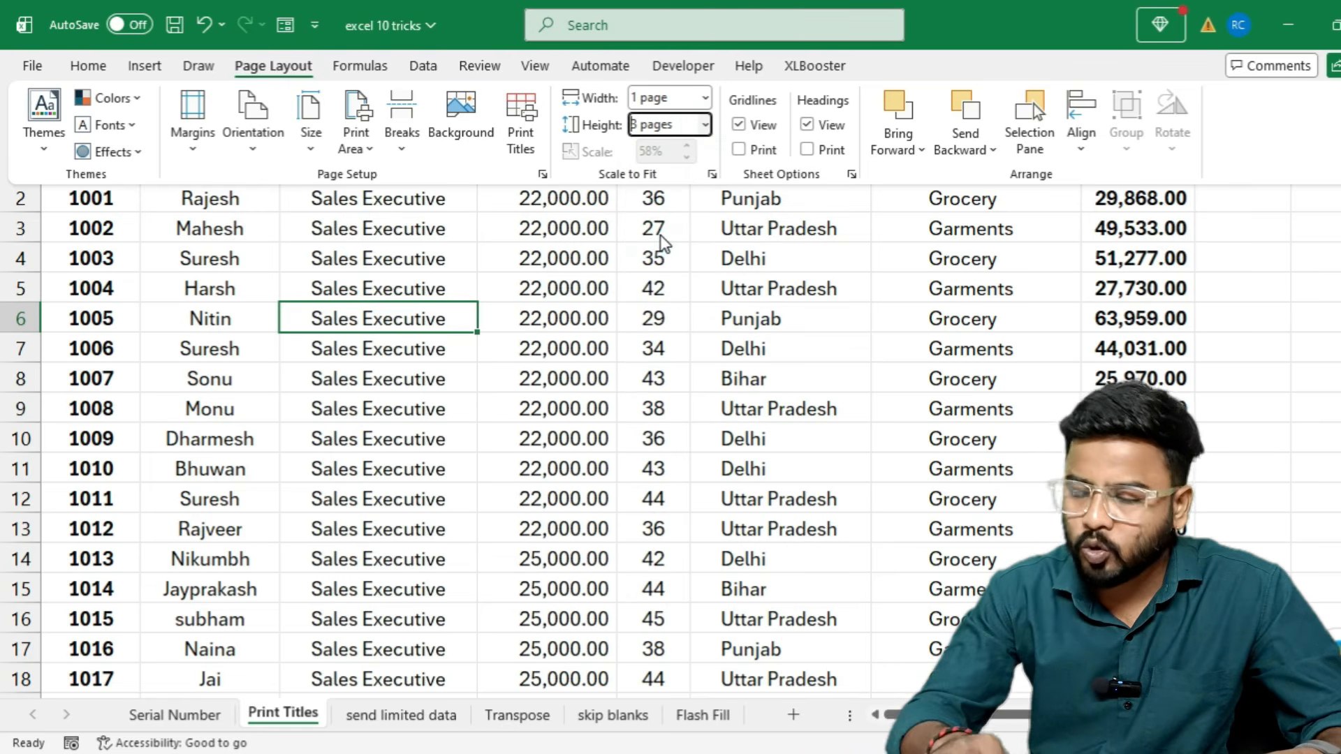
left_click(658, 286)
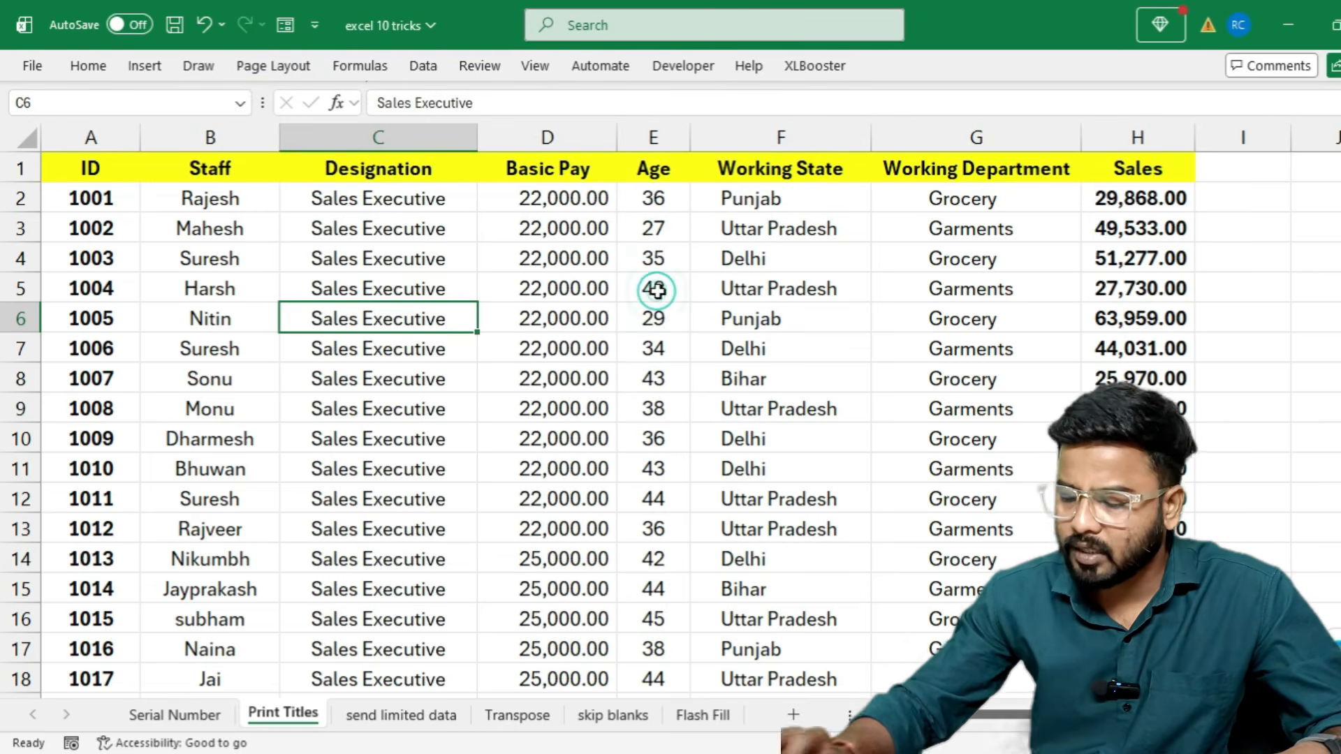
Step: Preview the printout at the three-page height, check each page through to the last rows, and return to the sheet
key("ctrl+p")
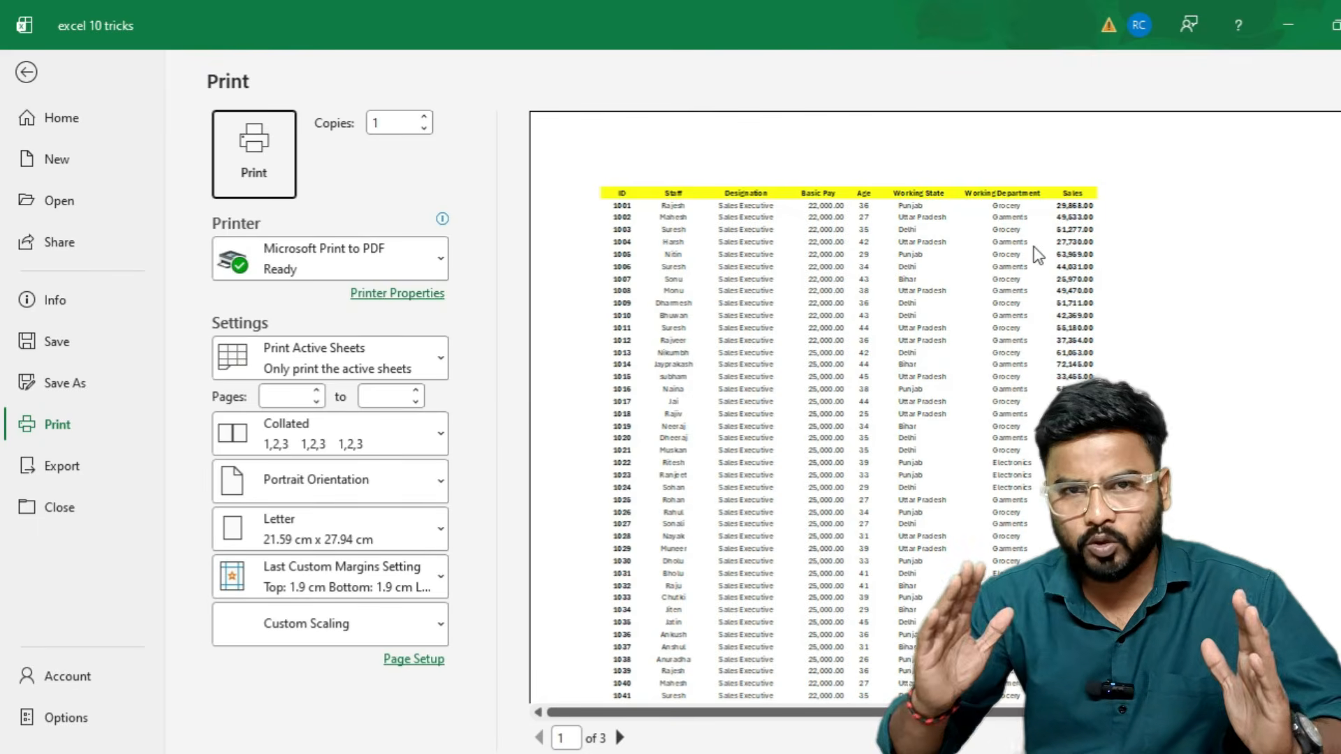
scroll(681, 632, "down", 3)
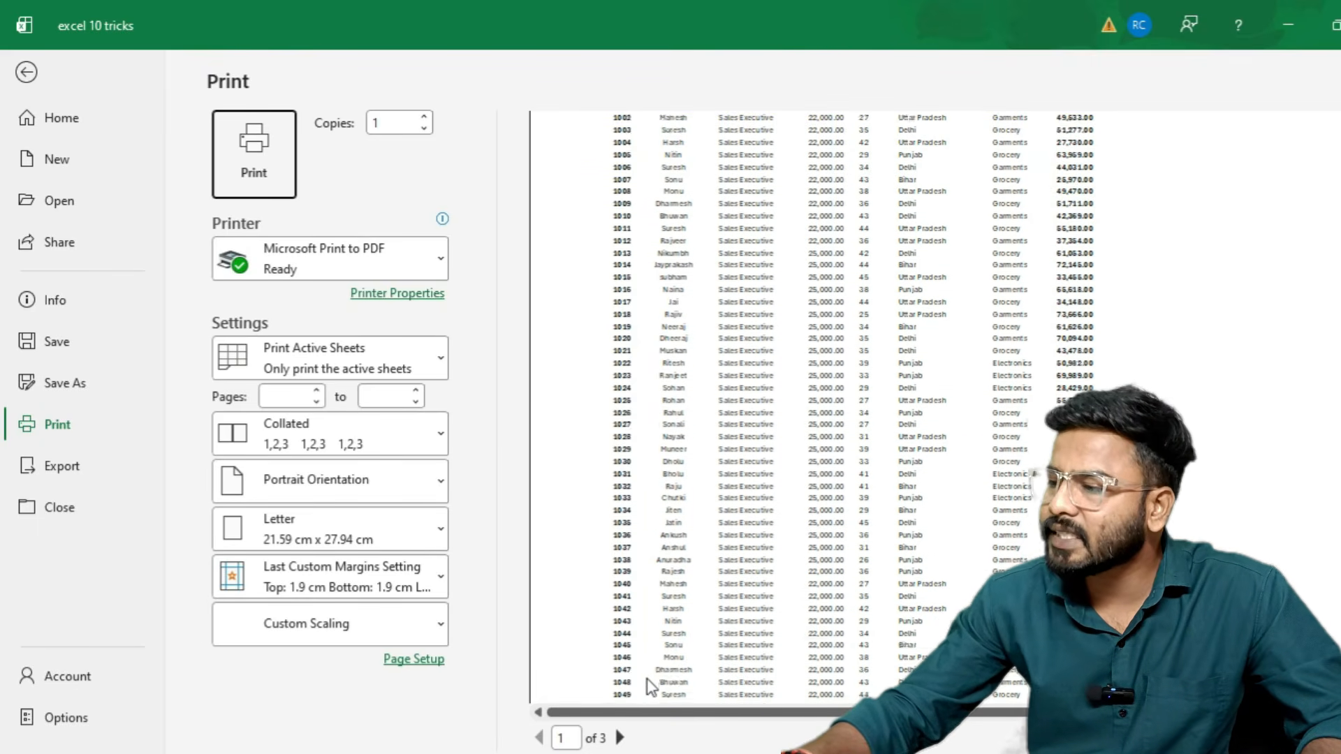
left_click(619, 738)
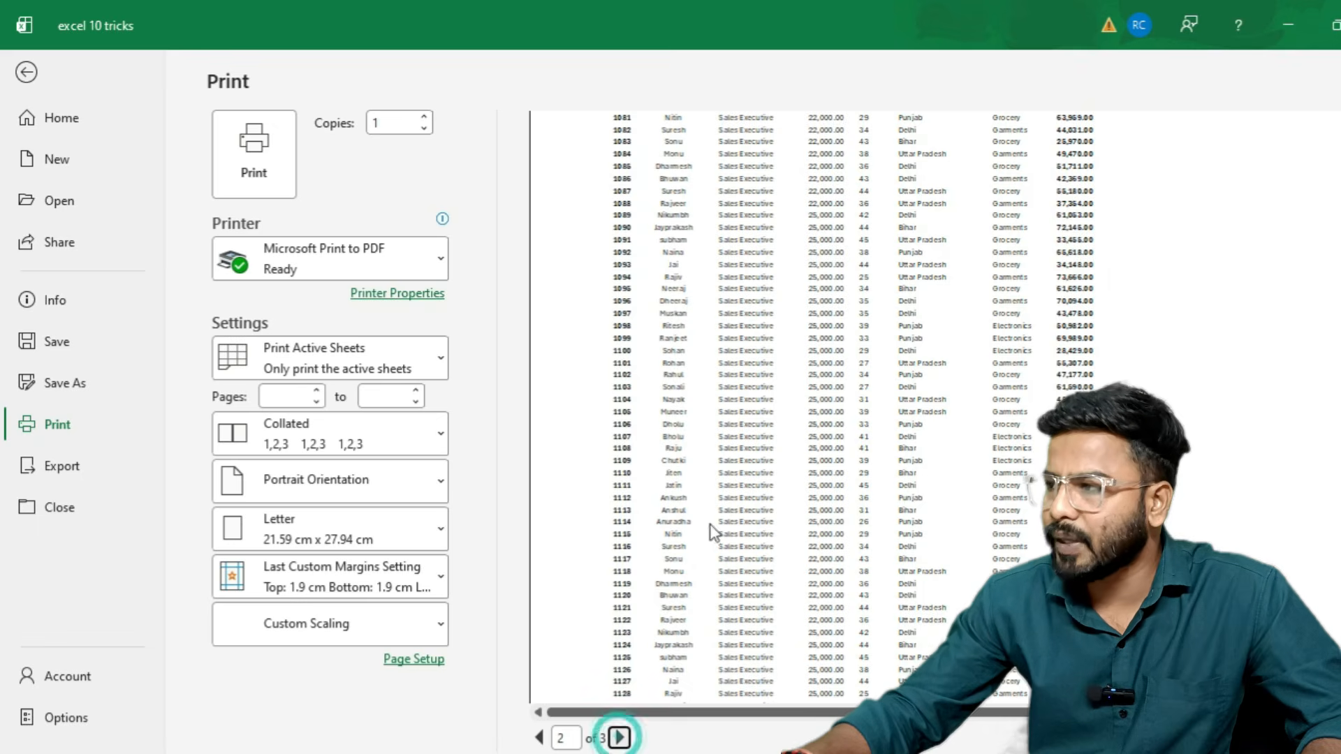
left_click(620, 737)
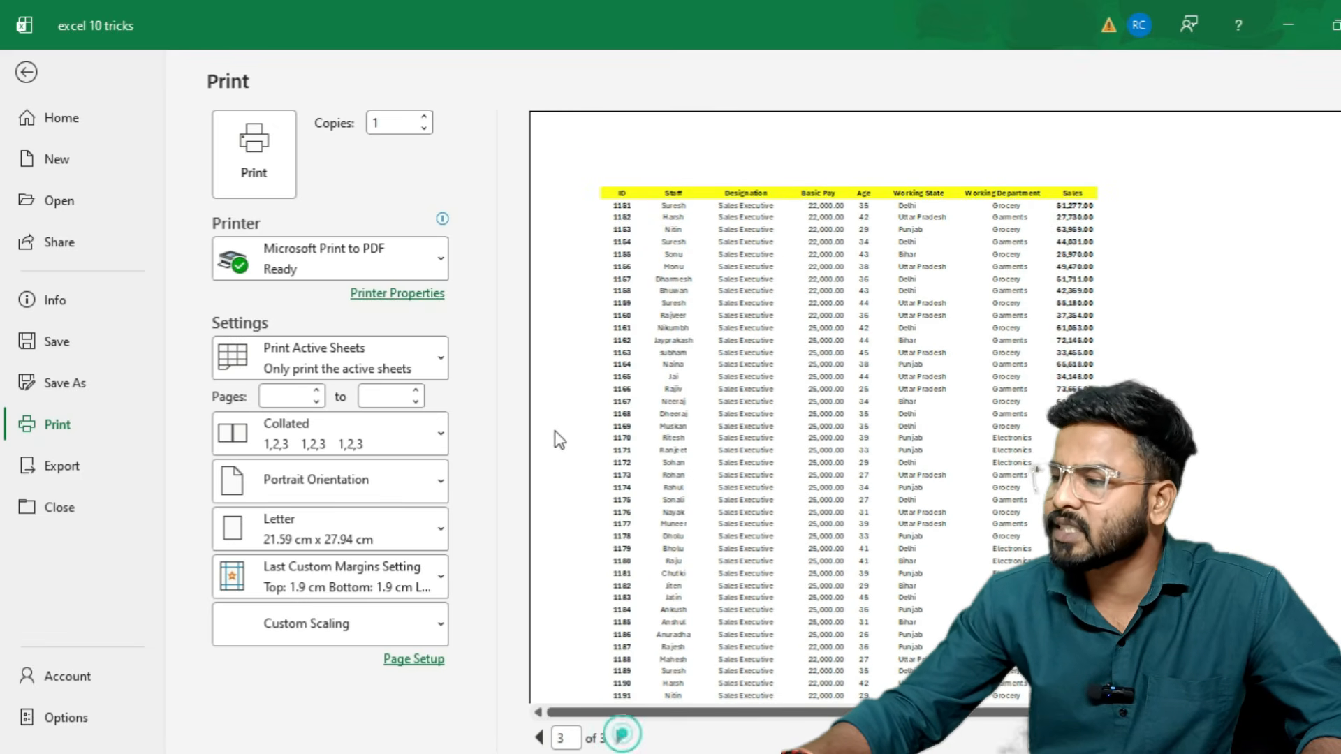
scroll(554, 437, "down", 3)
scroll(1031, 475, "down", 4)
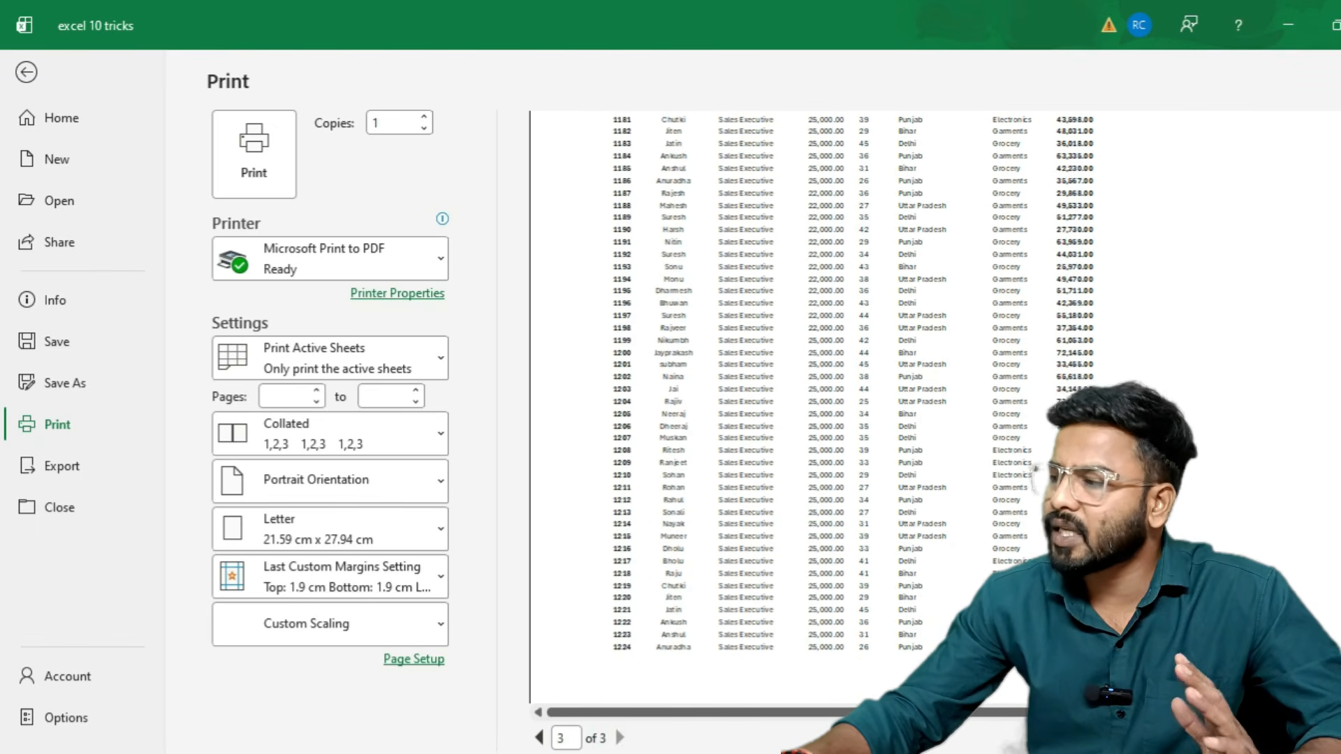
key("Escape")
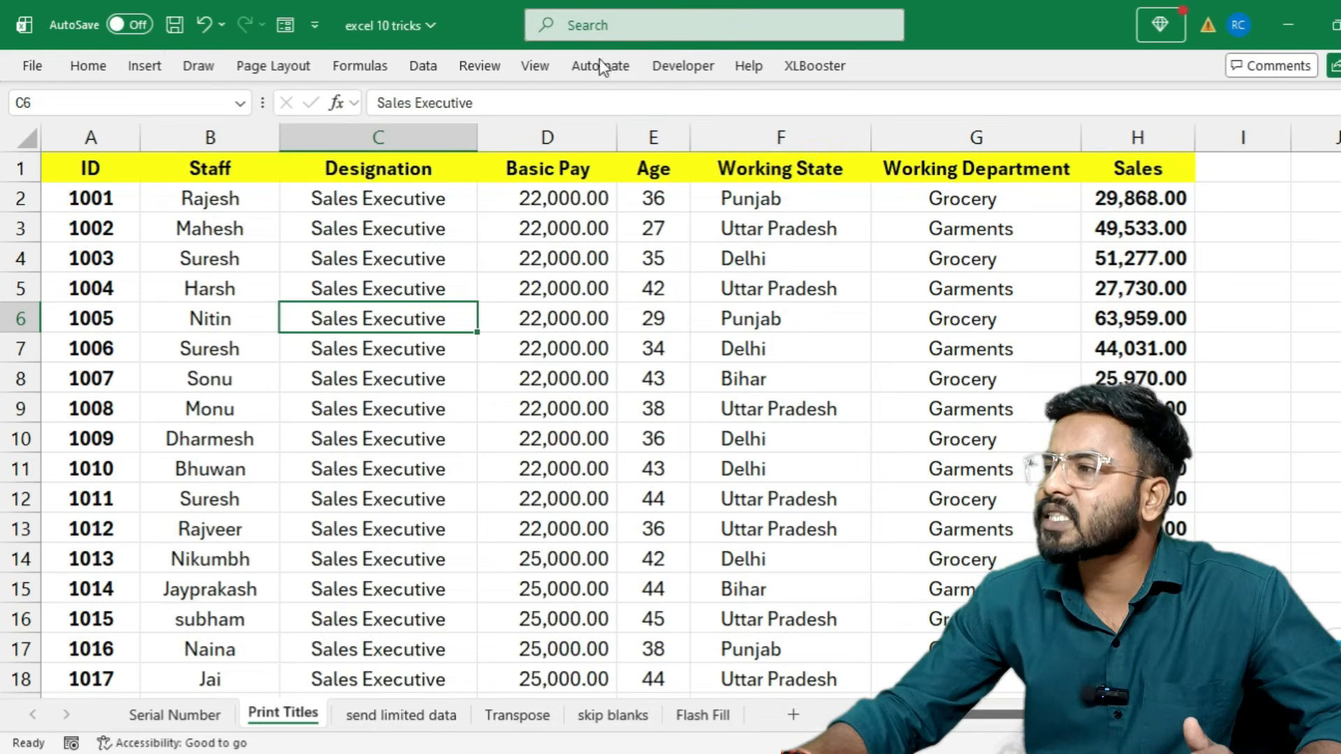
Step: Set the Scale to Fit height back to Automatic
left_click(305, 68)
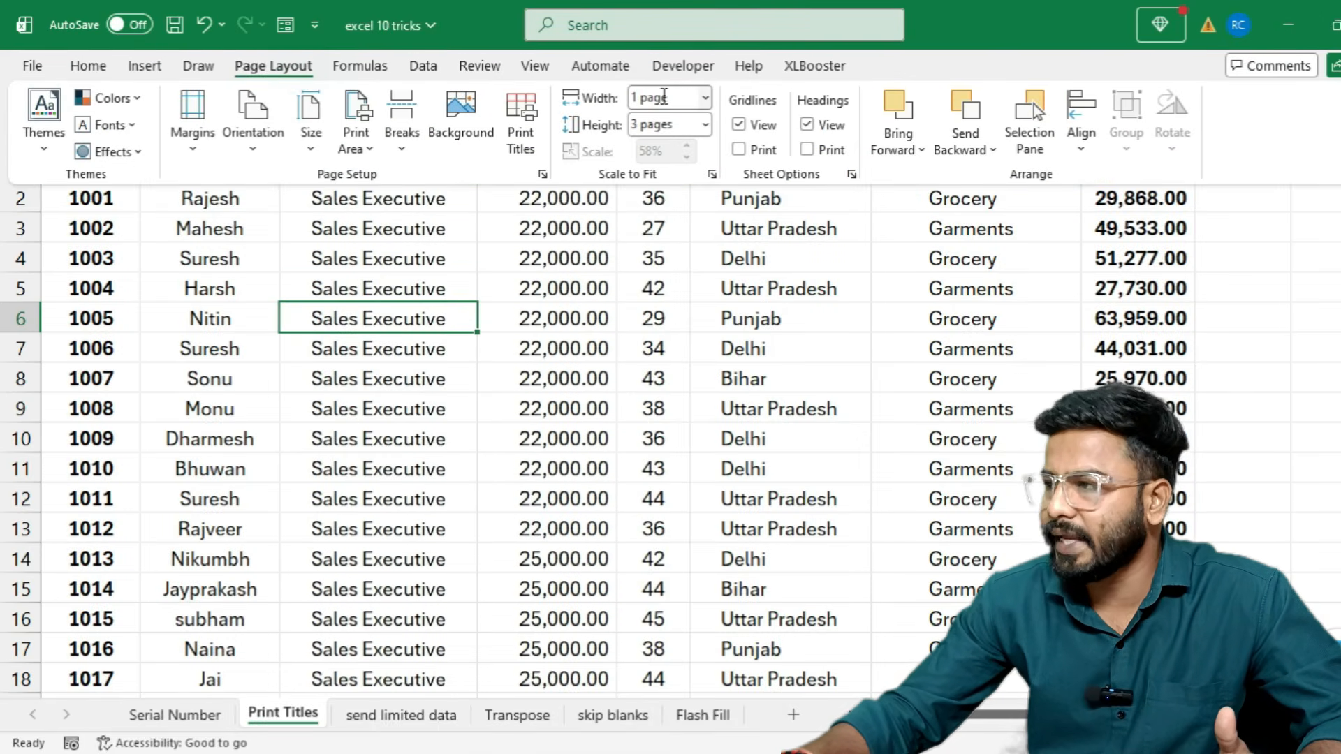
left_click(704, 124)
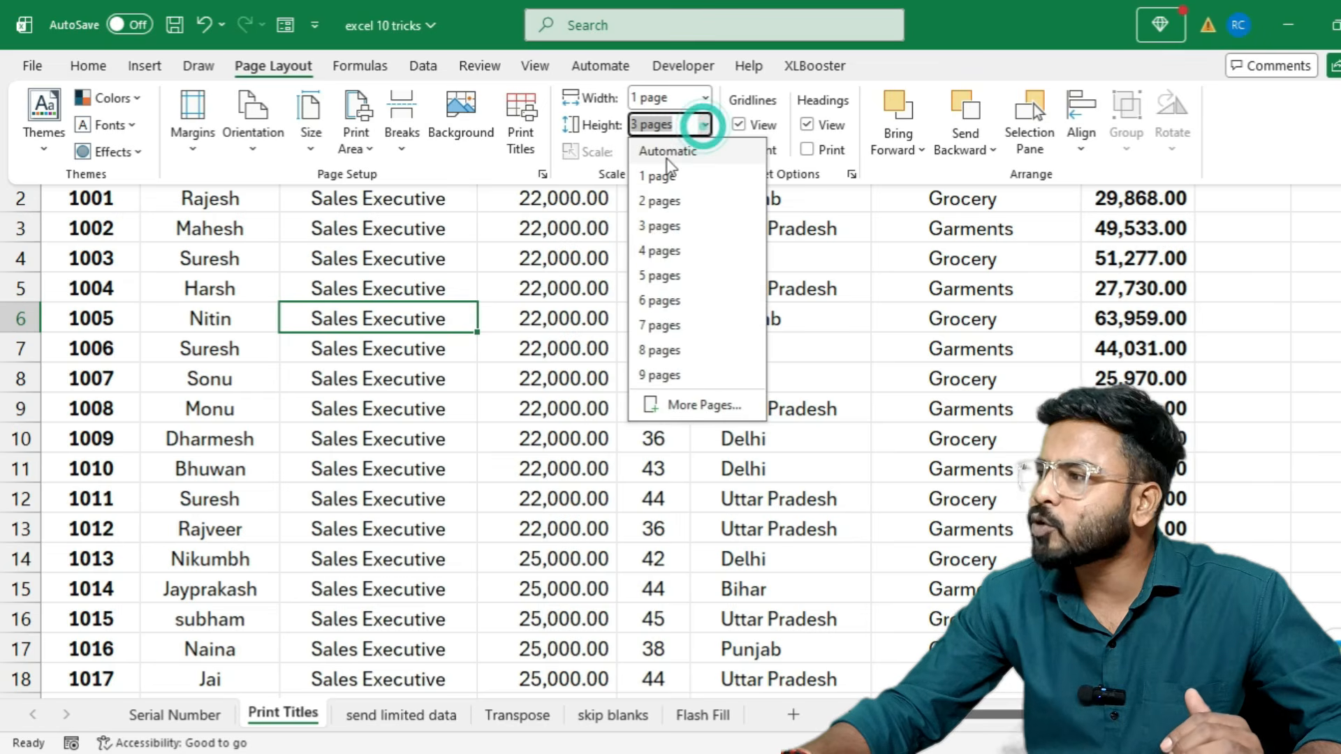
left_click(667, 158)
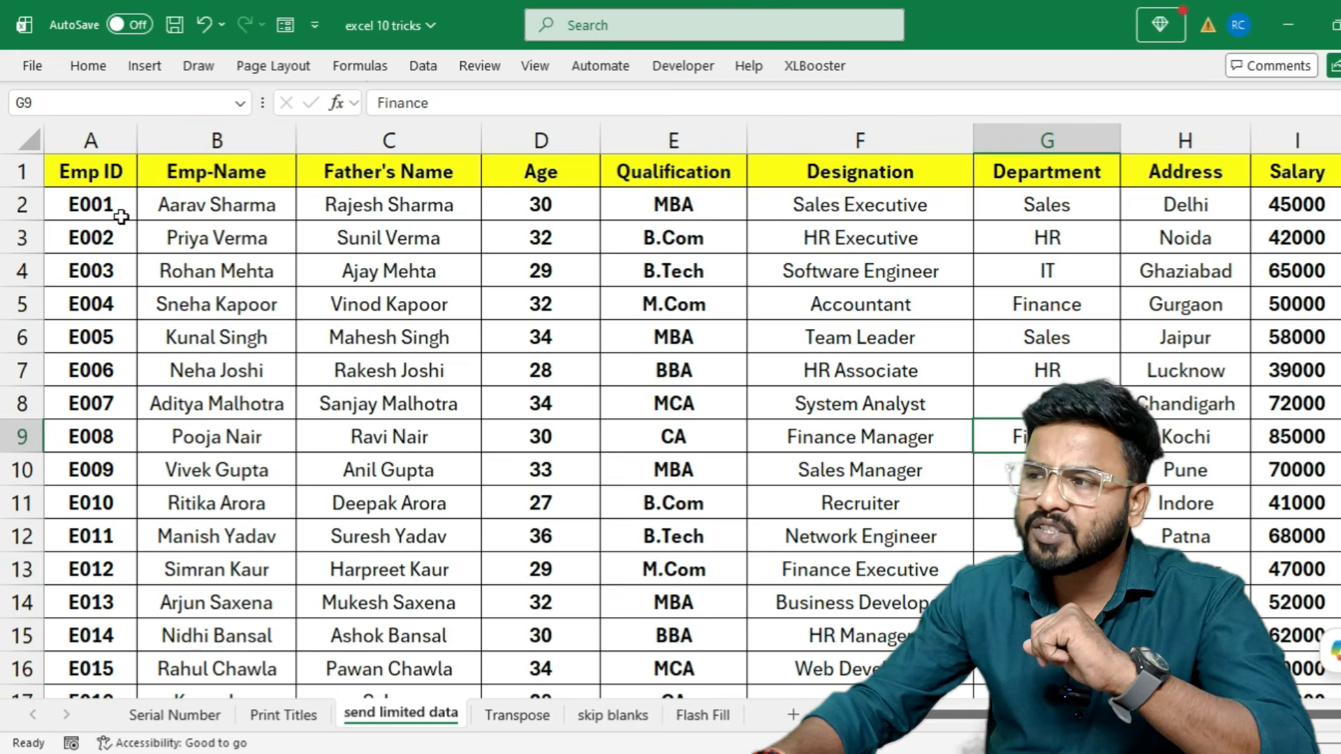
Step: On the send limited data sheet, examine the employee table's columns from Emp ID to Salary, including Father's Name, Designation and Address
left_click_drag(103, 174, 91, 241)
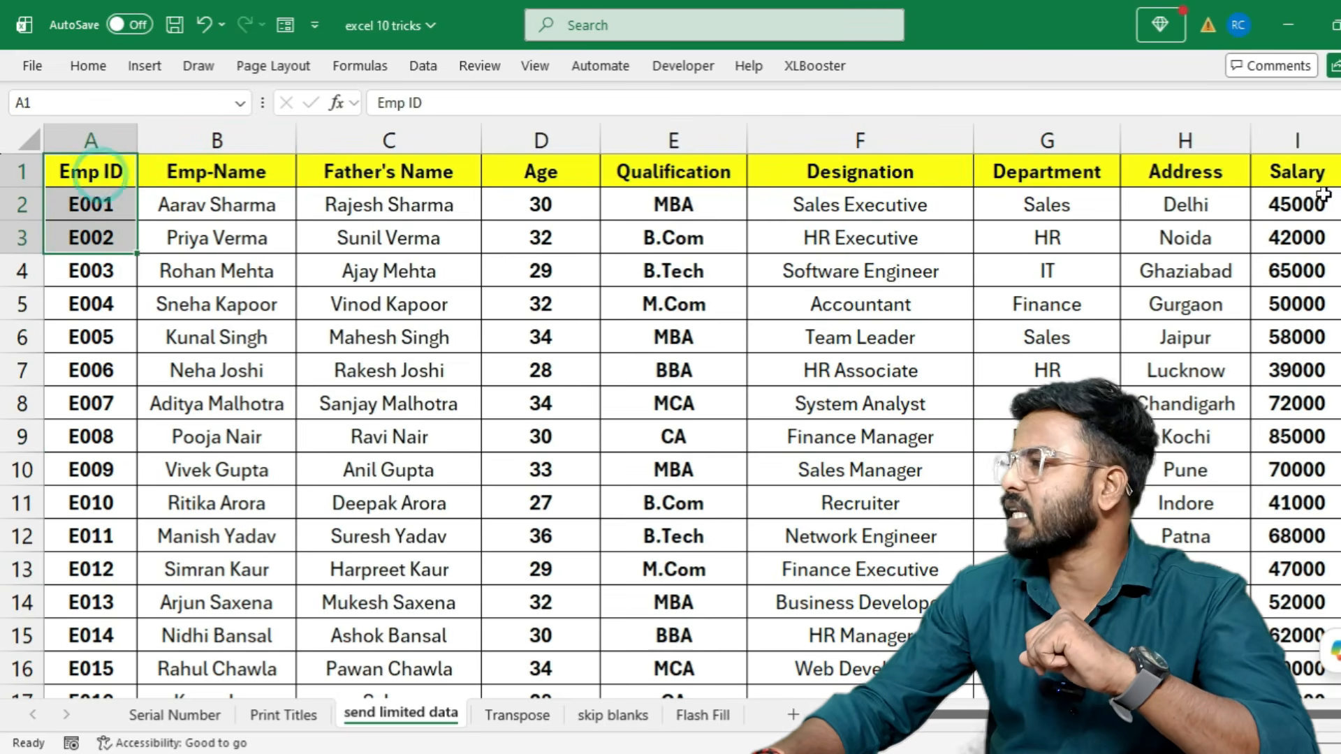
left_click(1314, 175)
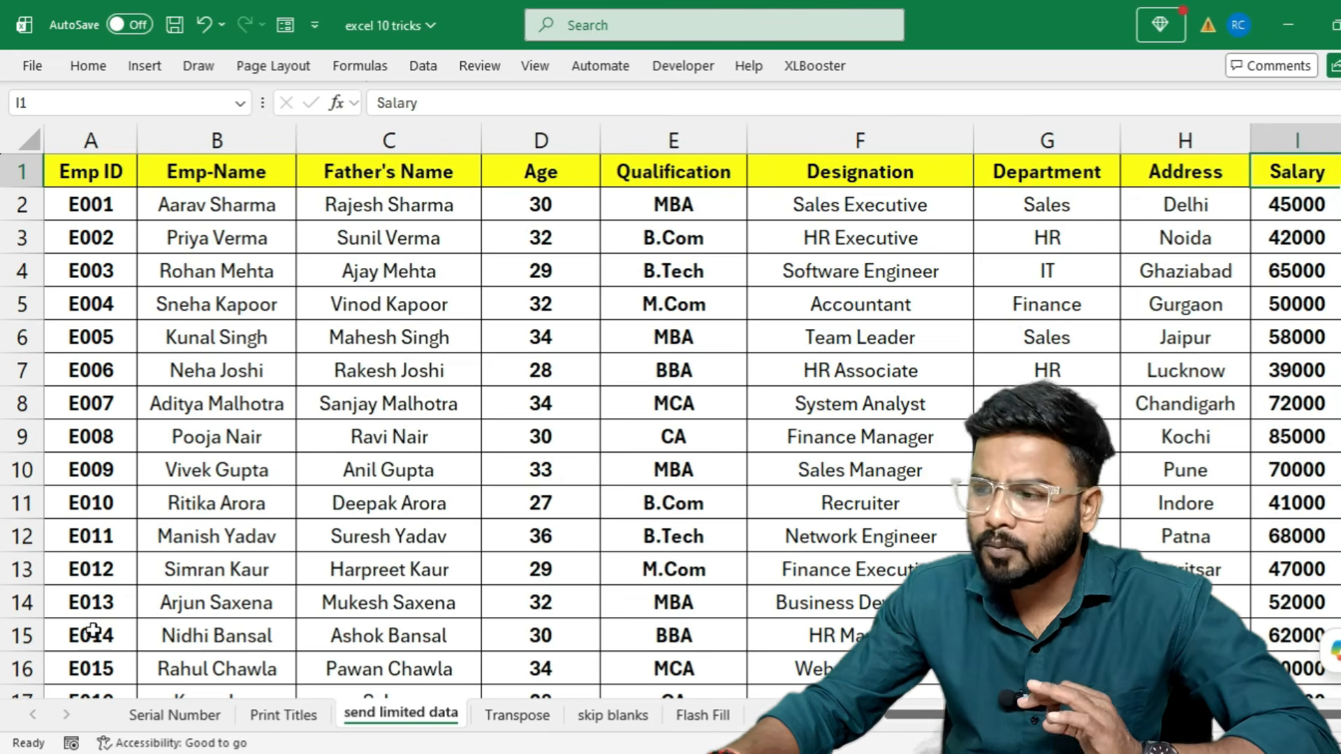
left_click(81, 669)
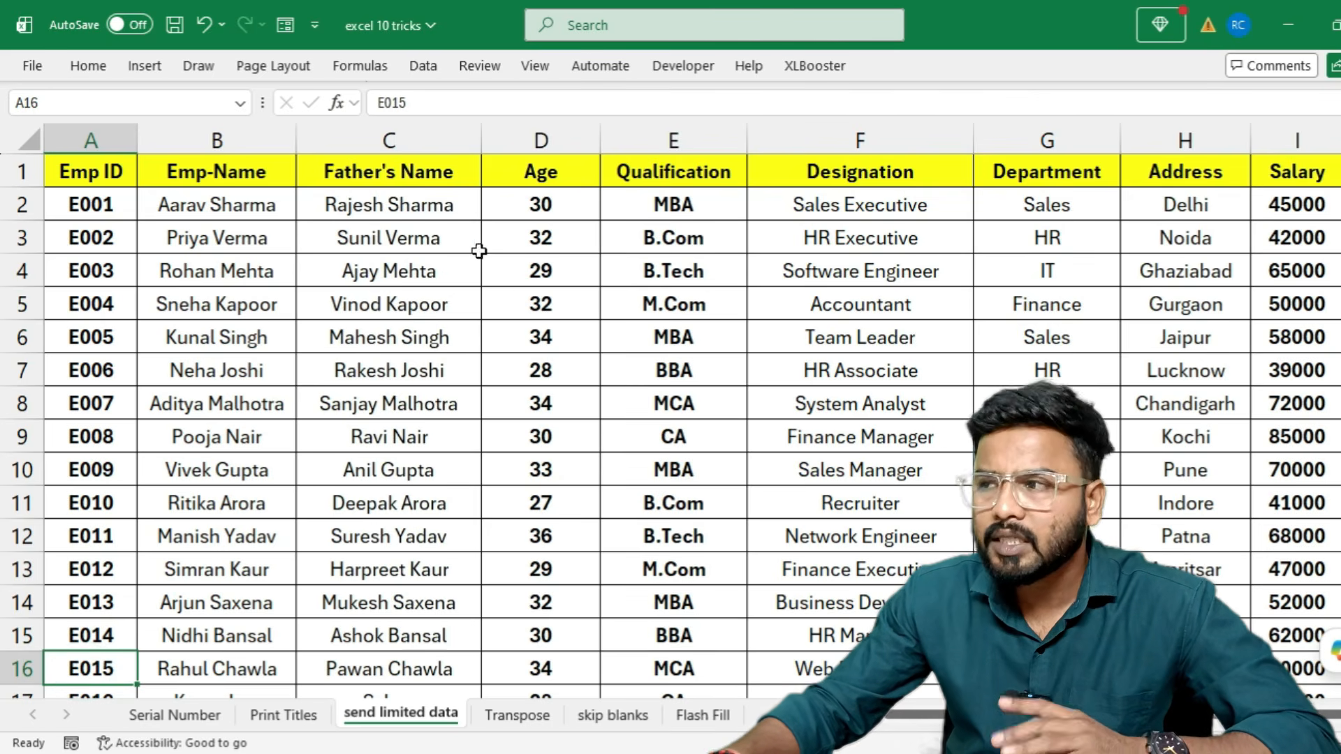
left_click_drag(263, 179, 230, 337)
left_click_drag(674, 174, 657, 299)
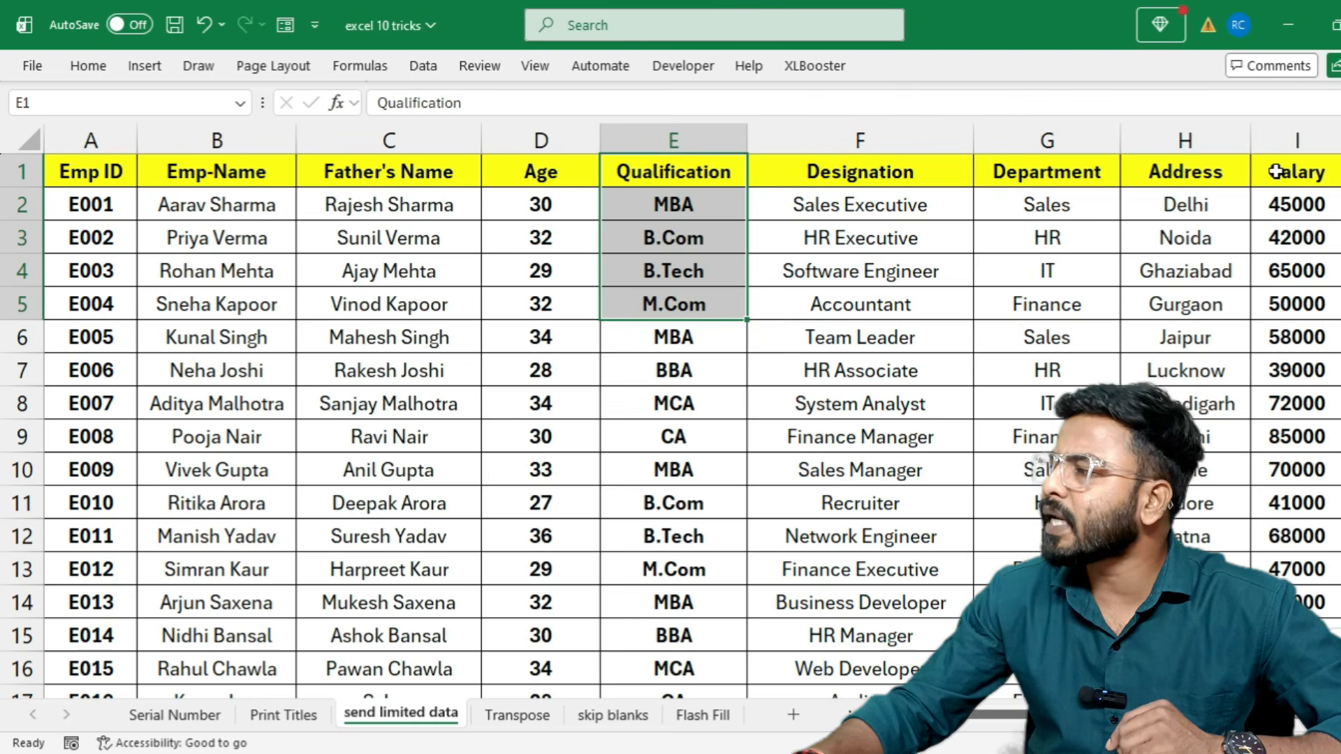
left_click(1094, 171)
left_click(1301, 174)
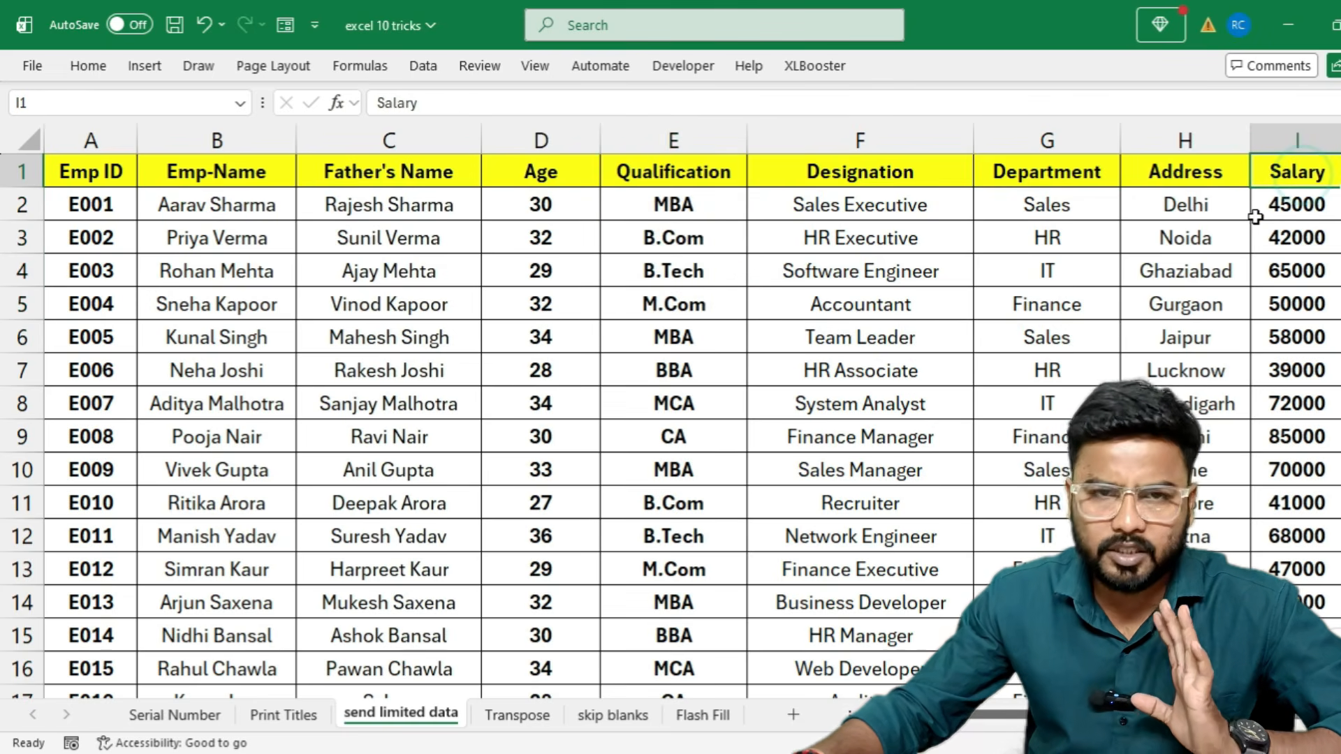
left_click_drag(389, 172, 527, 168)
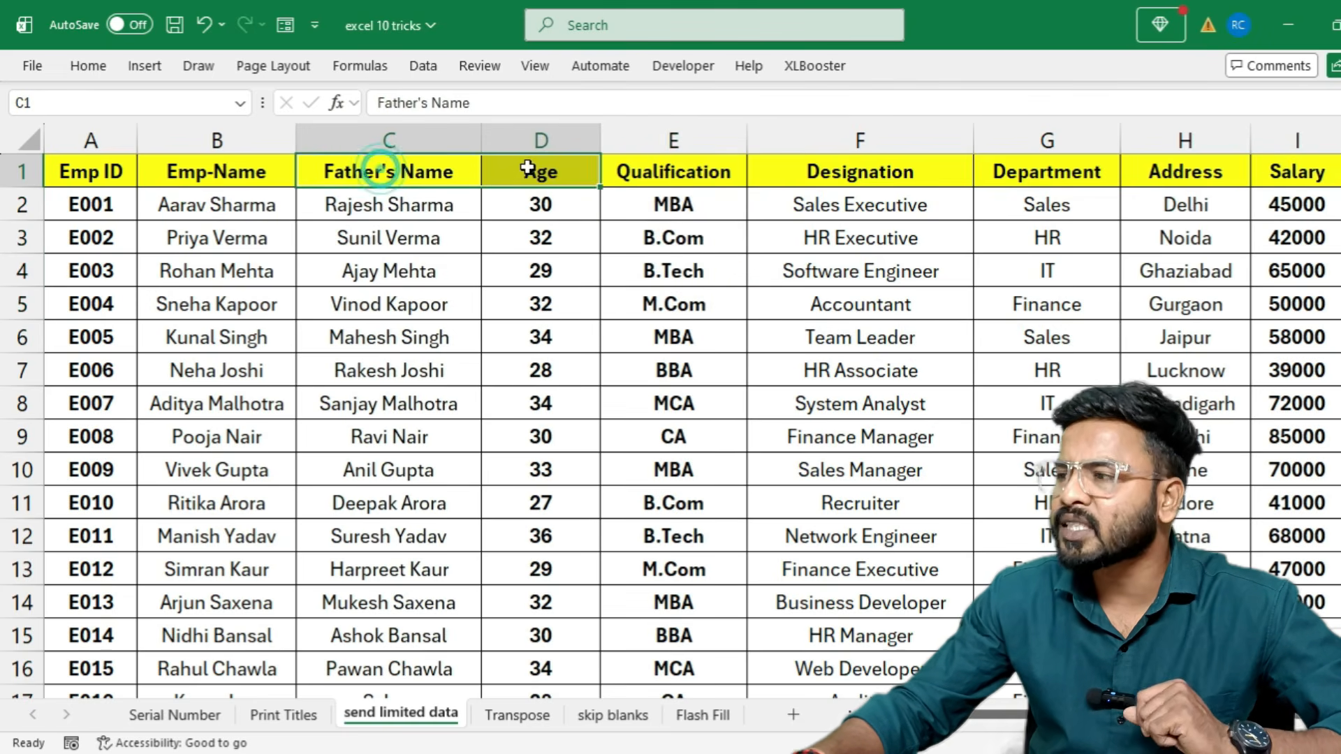
left_click(880, 173)
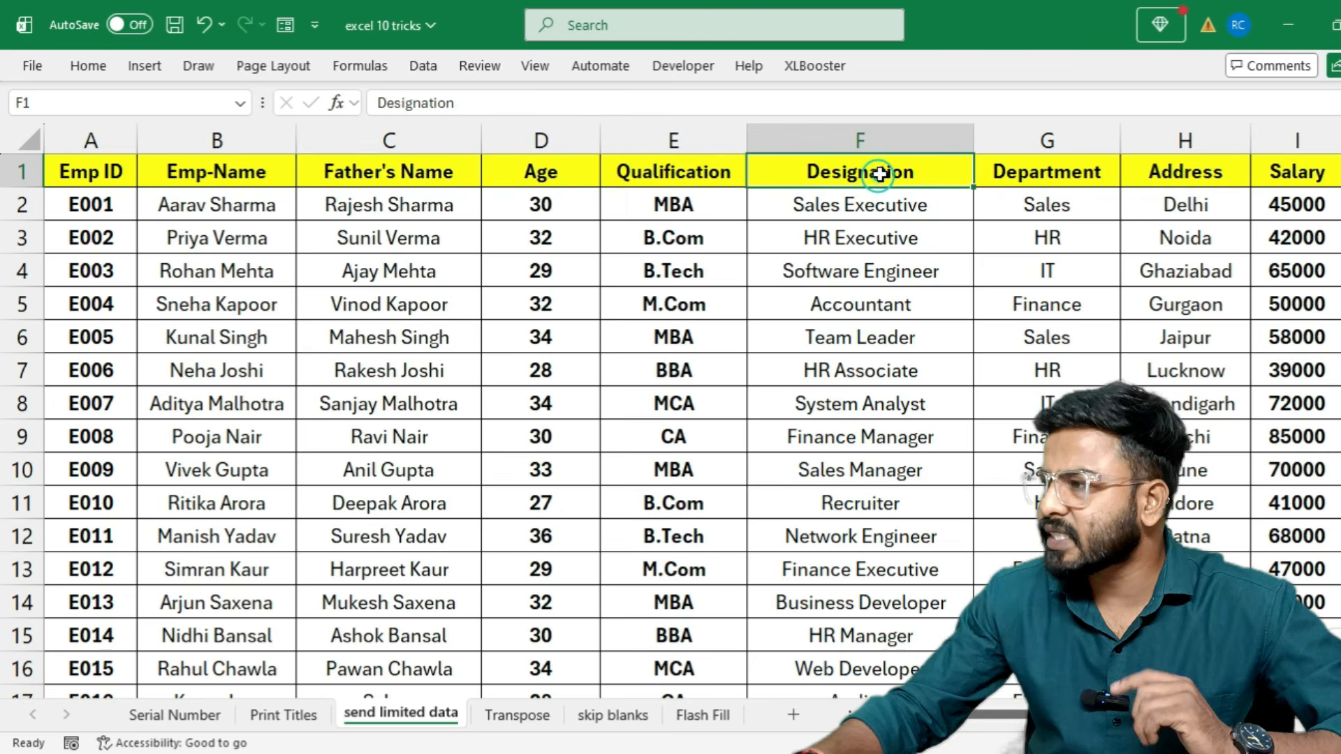
left_click(1224, 169)
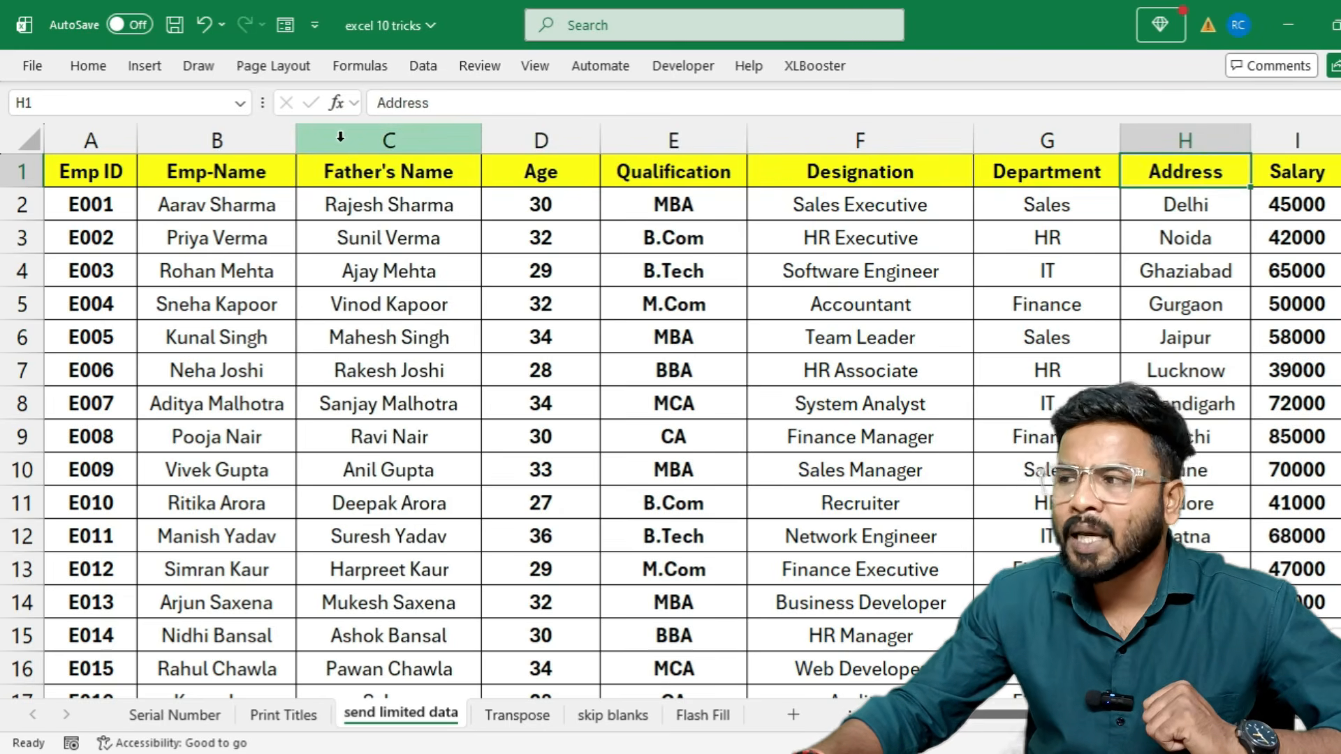
Step: Hide the Father's Name, Designation and Address columns (C, F and H) of the employee table
left_click(364, 145)
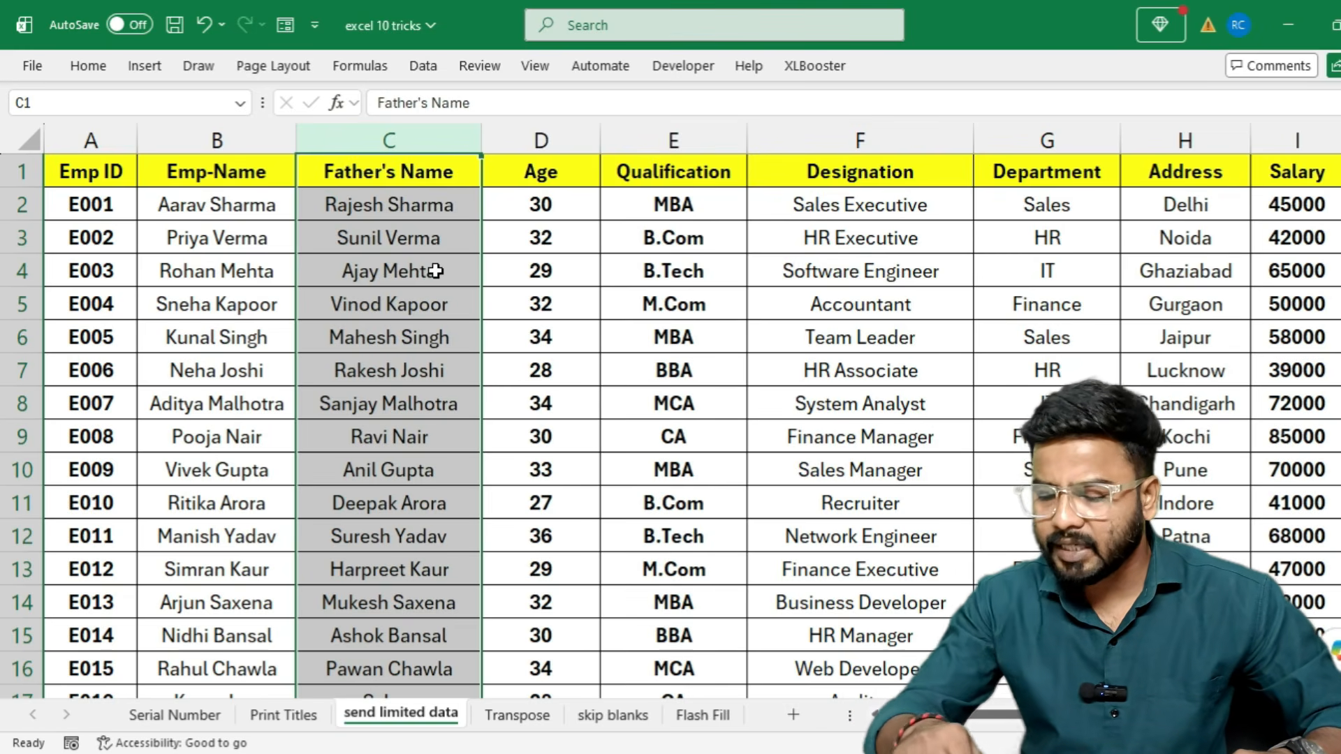
key("ctrl+0")
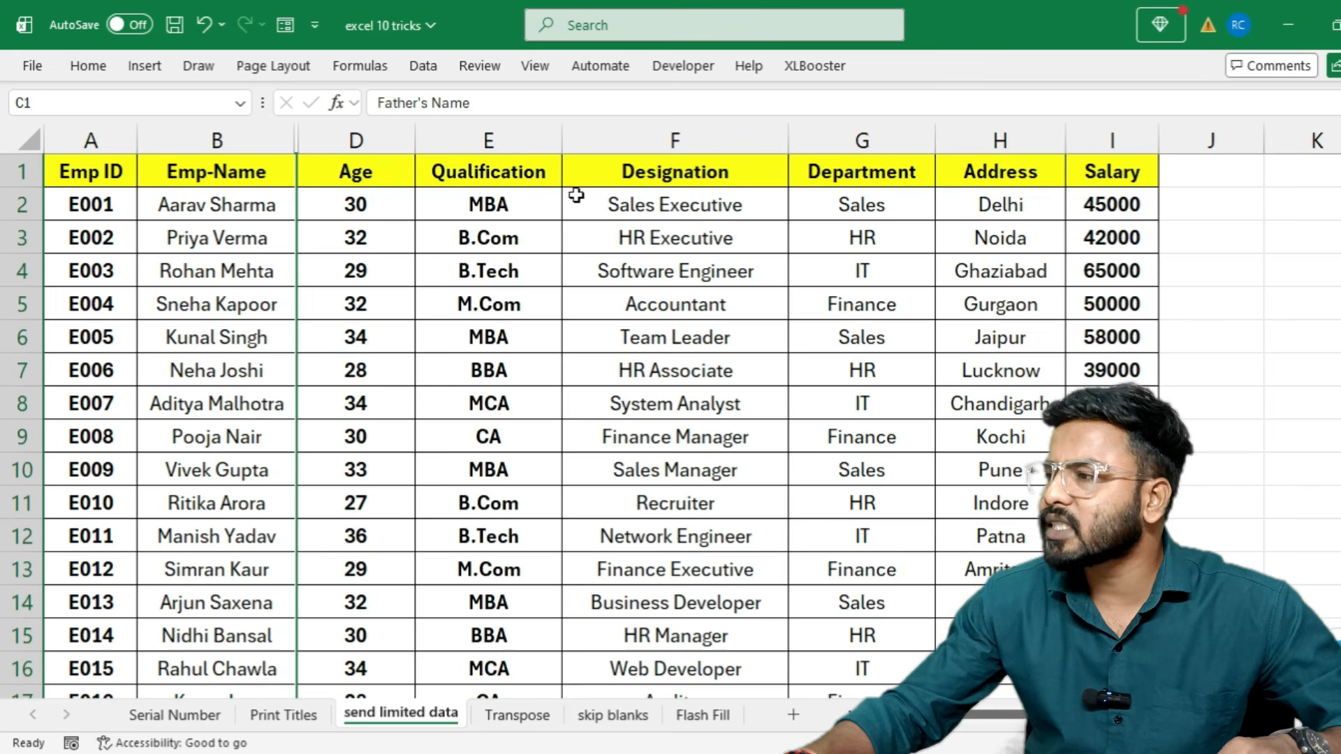
left_click(665, 133)
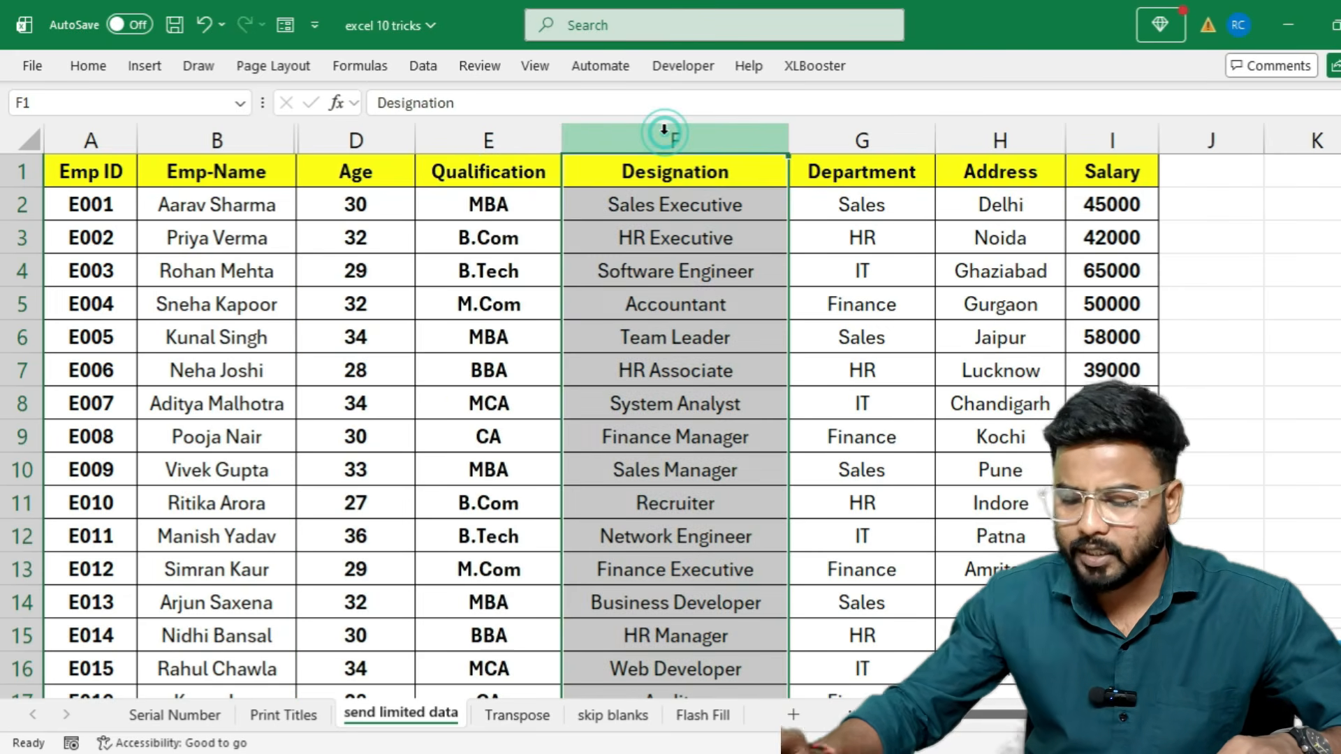
key("ctrl+0")
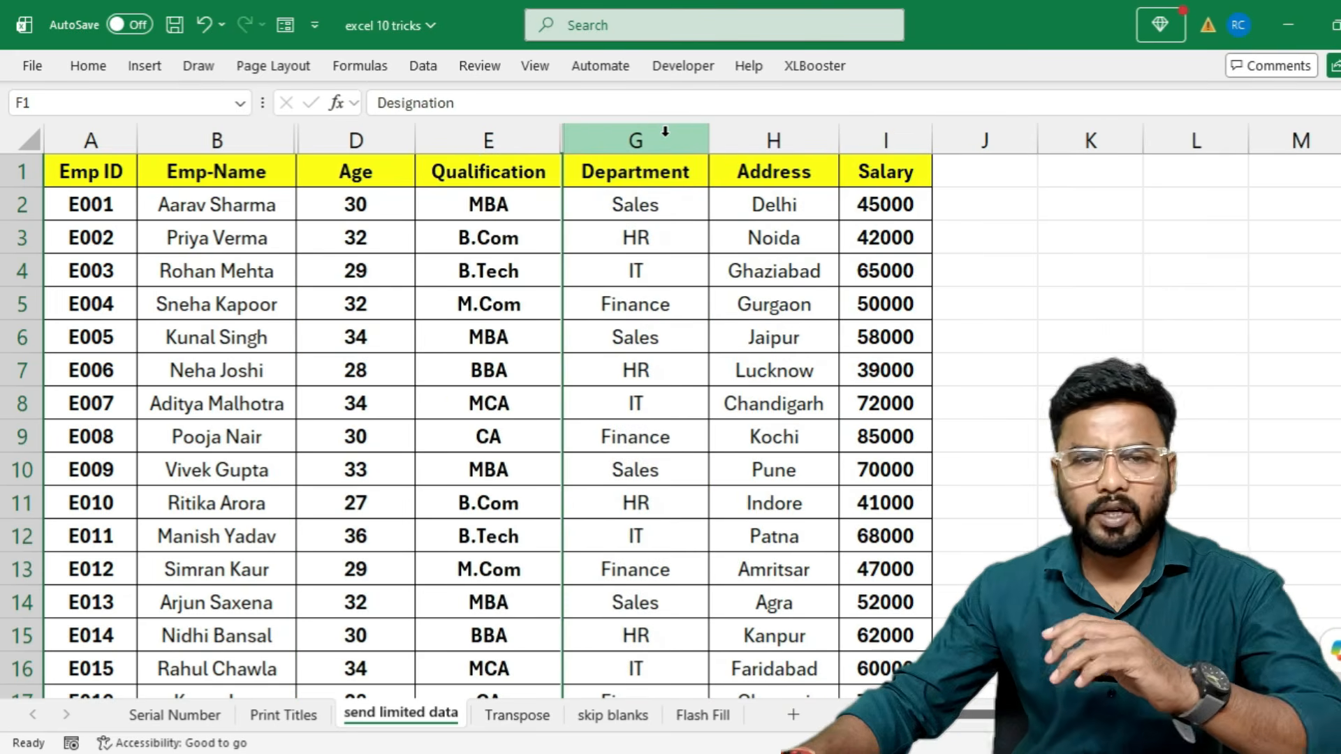
left_click(768, 140)
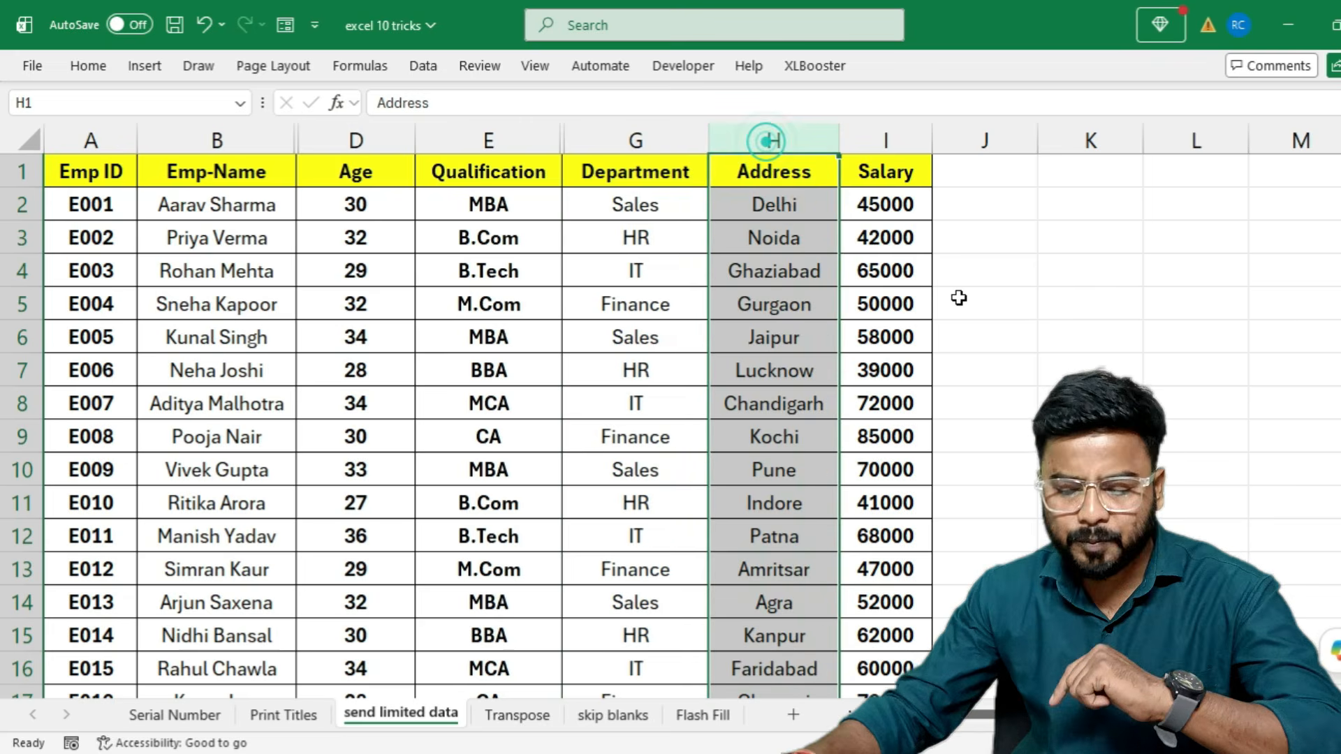
key("ctrl+0")
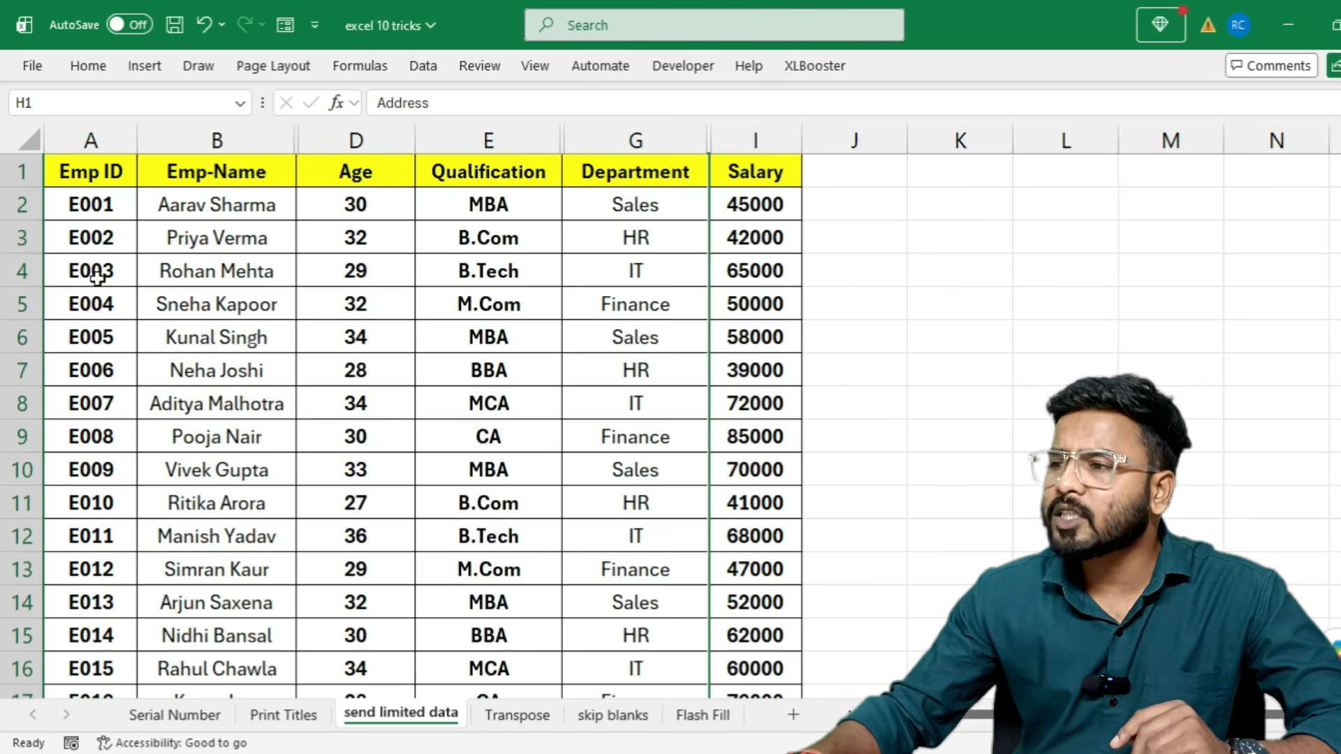
Step: Copy the employee table range A1:I16 and create a new blank workbook
left_click_drag(99, 184, 733, 670)
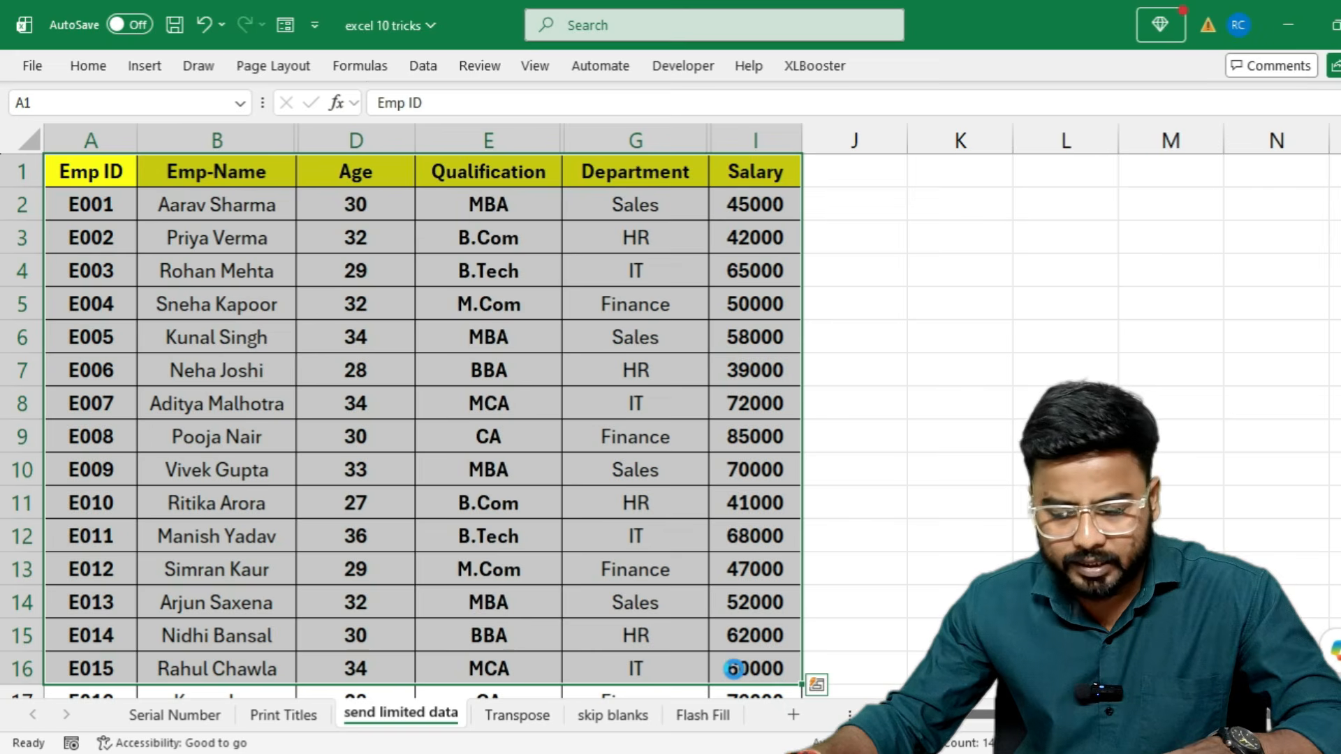
key("ctrl+c")
key("ctrl+n")
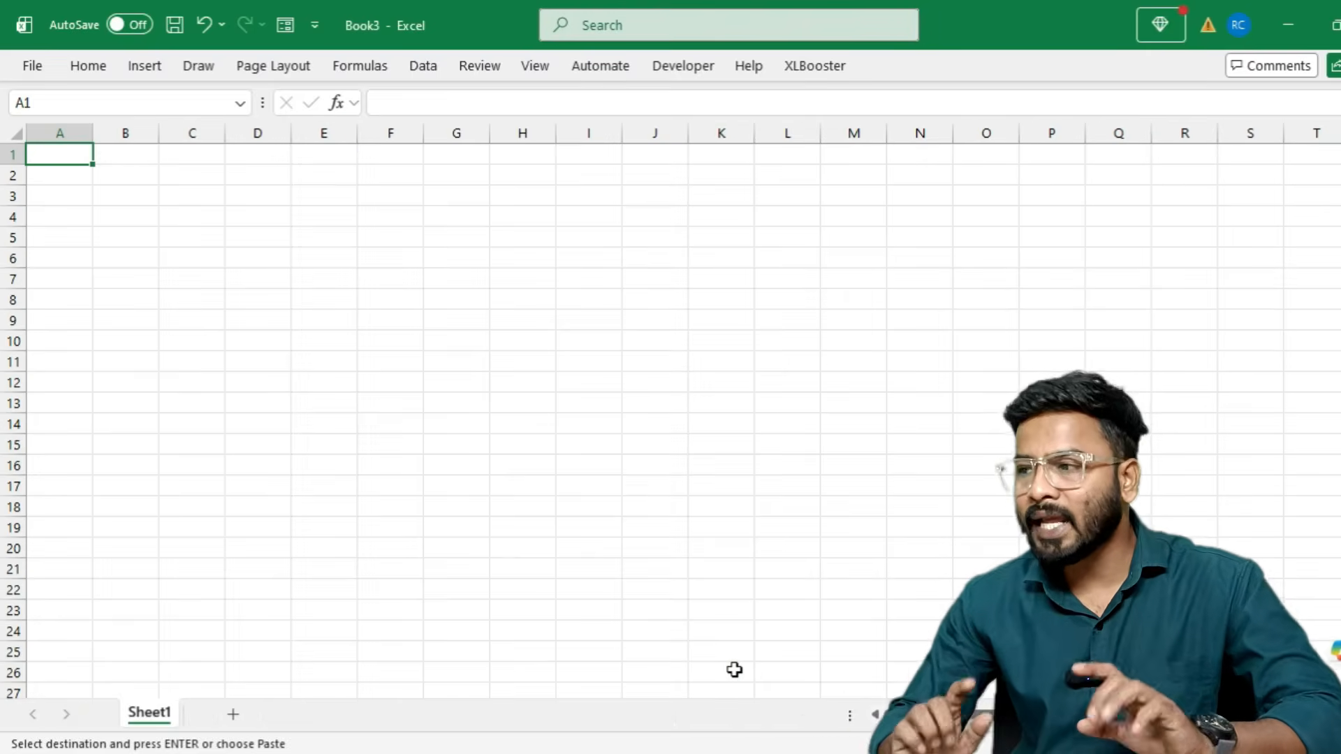
scroll(202, 369, "up", 5)
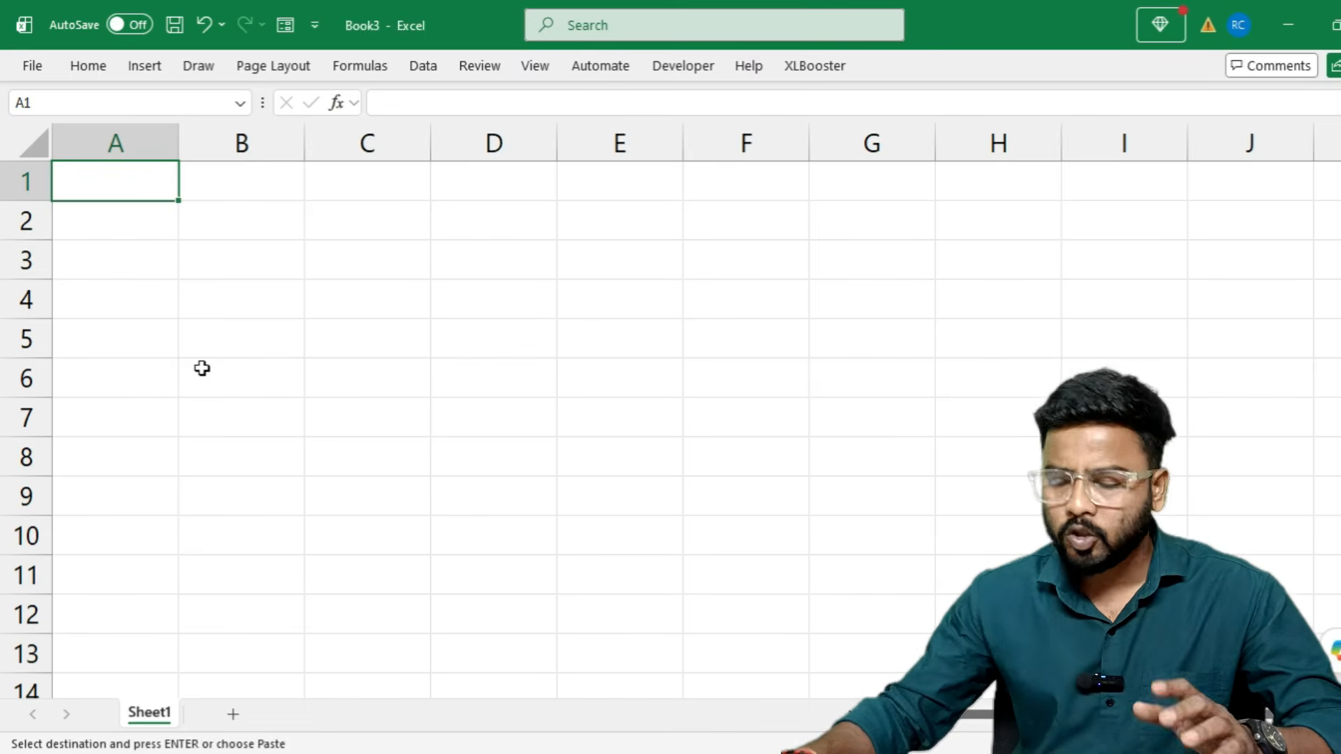
Step: Try pasting the copied table at A1 to check the Father's Name, Designation and Address columns, undo it and return to the source workbook
key("ctrl+v")
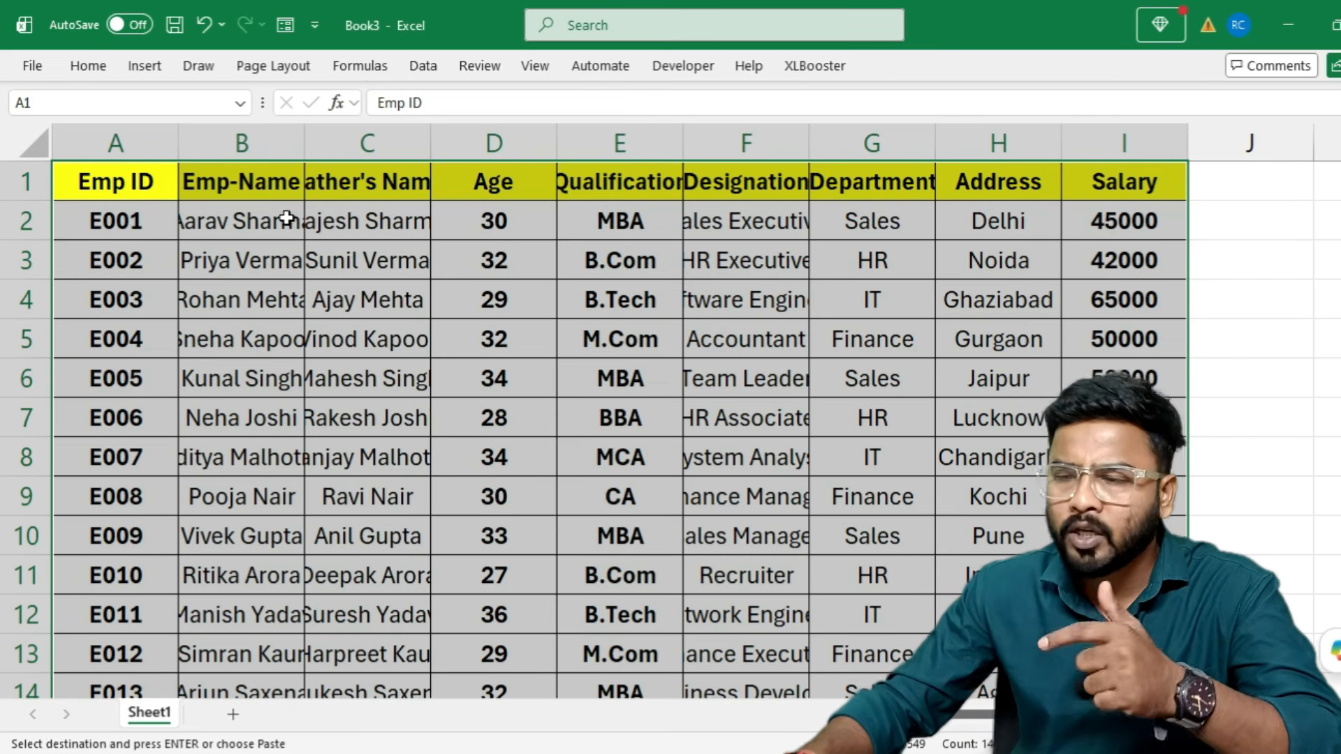
left_click(357, 222)
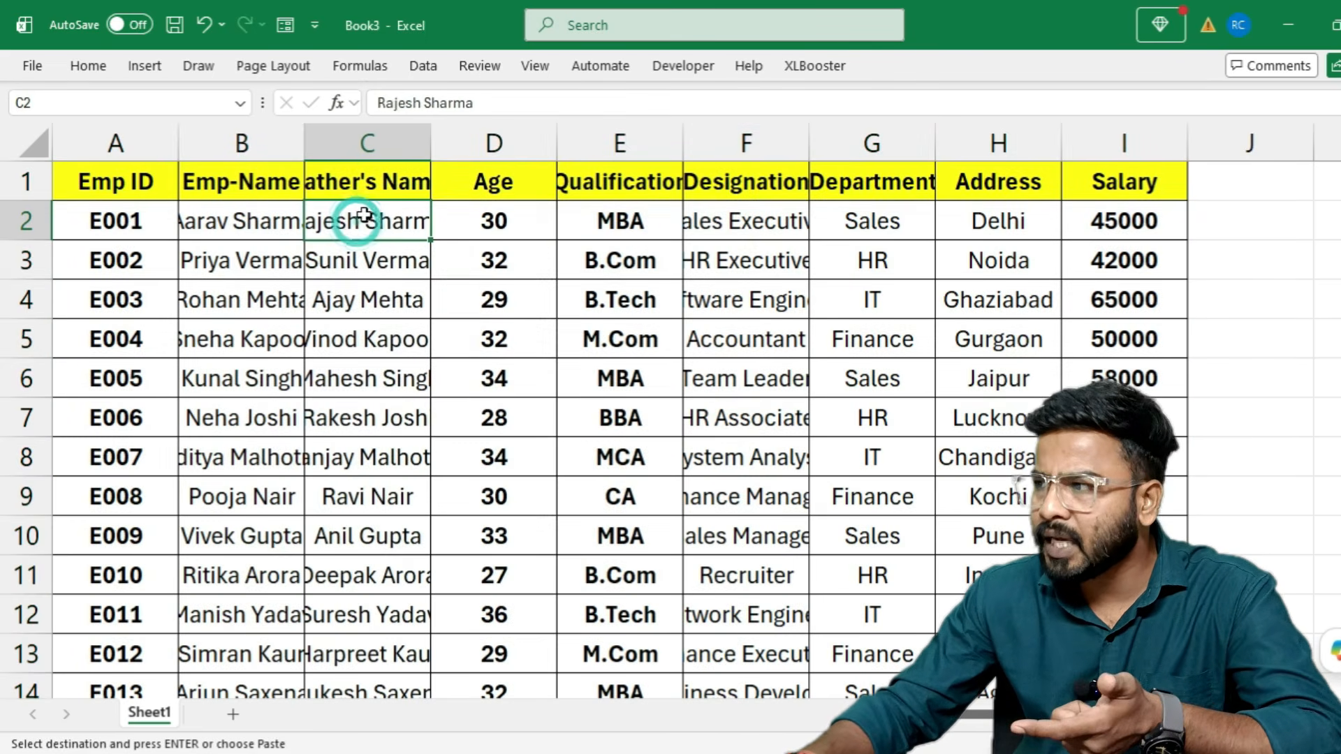
left_click(765, 218)
left_click(994, 218)
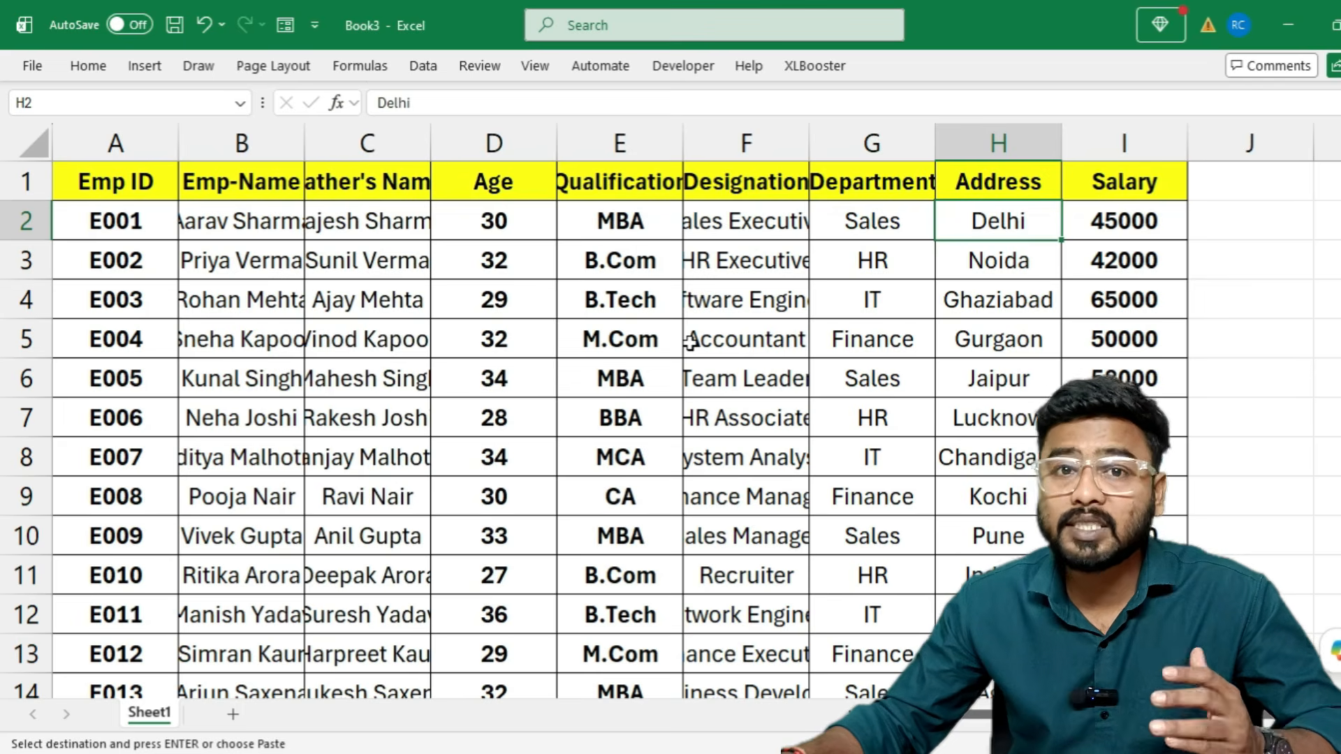
key("ctrl+z")
left_click(289, 308)
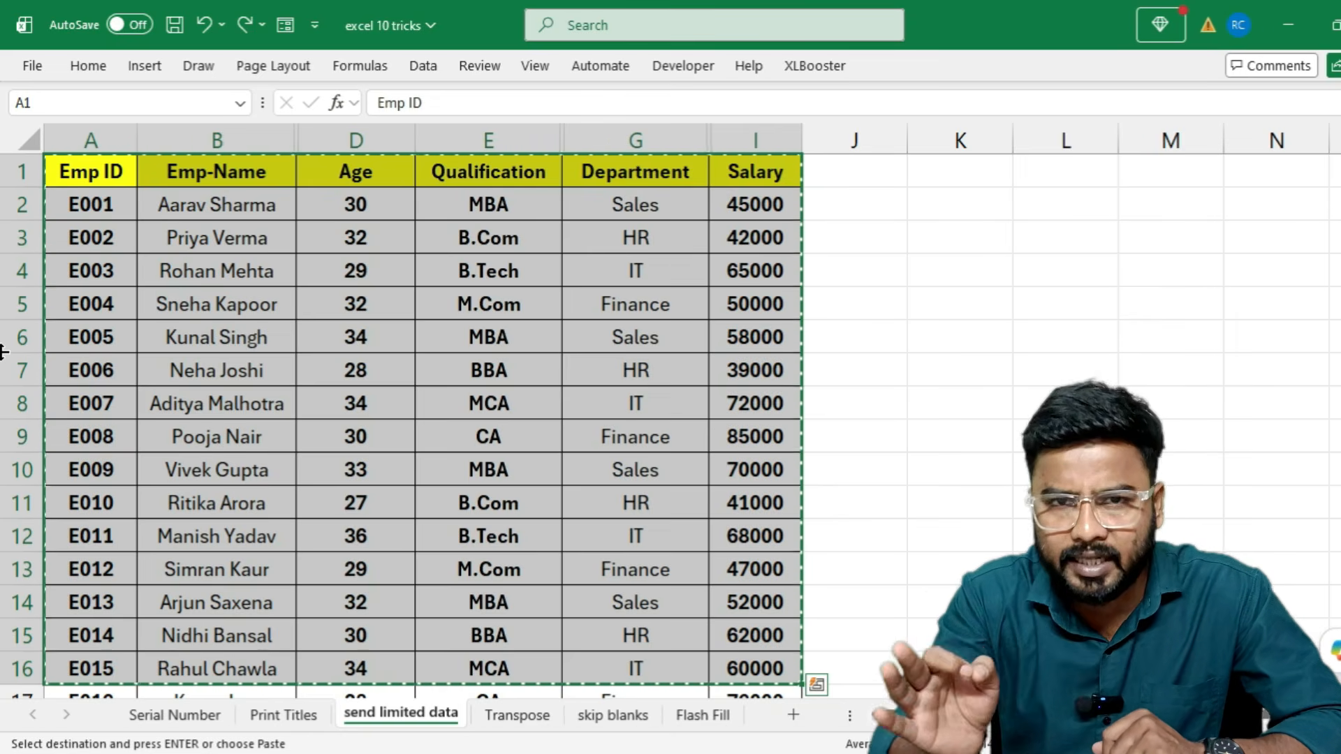
Step: Copy only the visible cells of the employee table in A1:I16 and paste them at A1 of the blank workbook Book3
key("Escape")
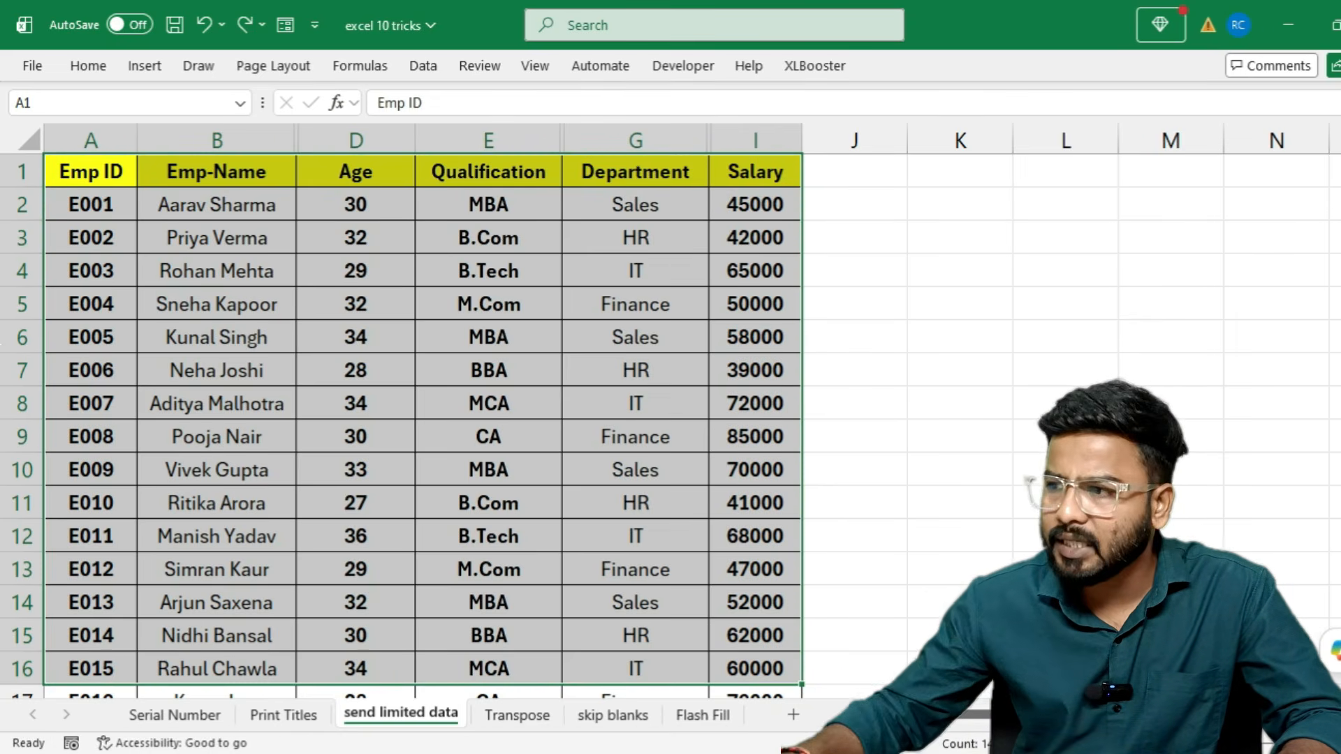
left_click_drag(66, 171, 763, 685)
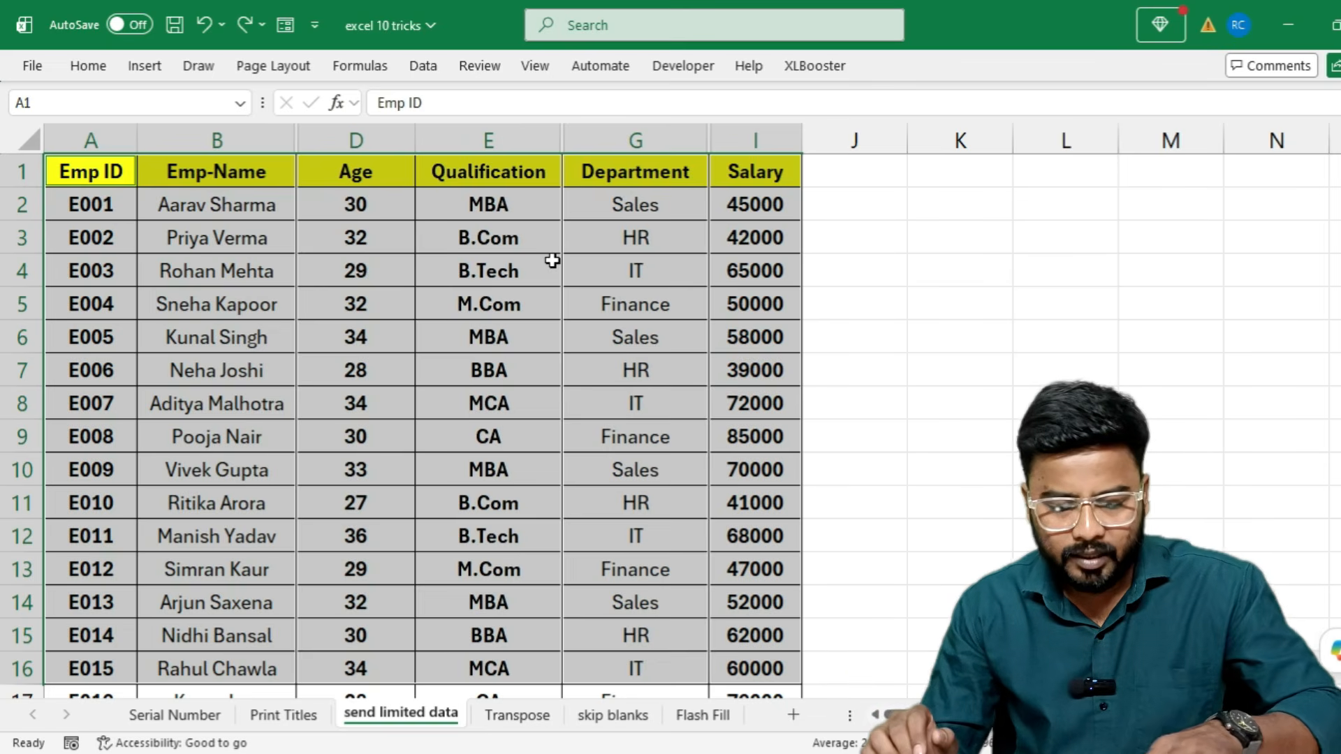
key("ctrl+c")
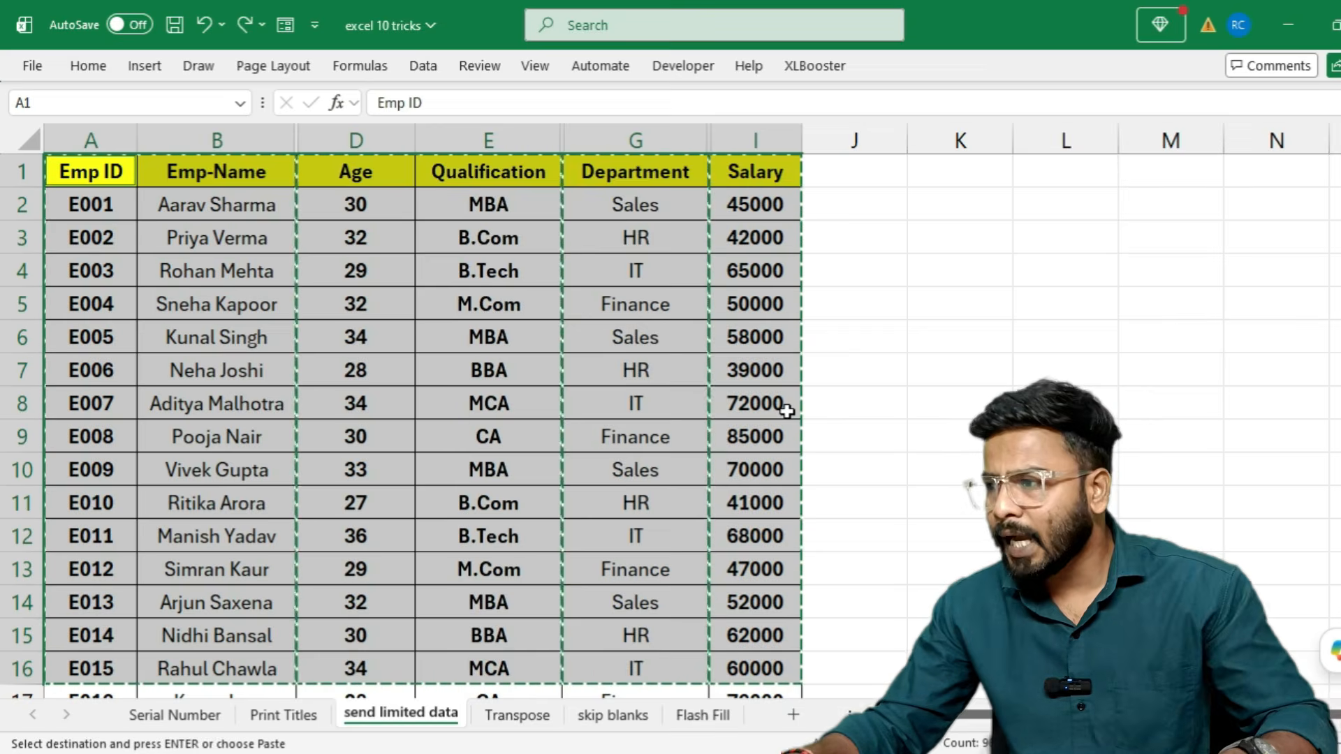
key("alt+Tab")
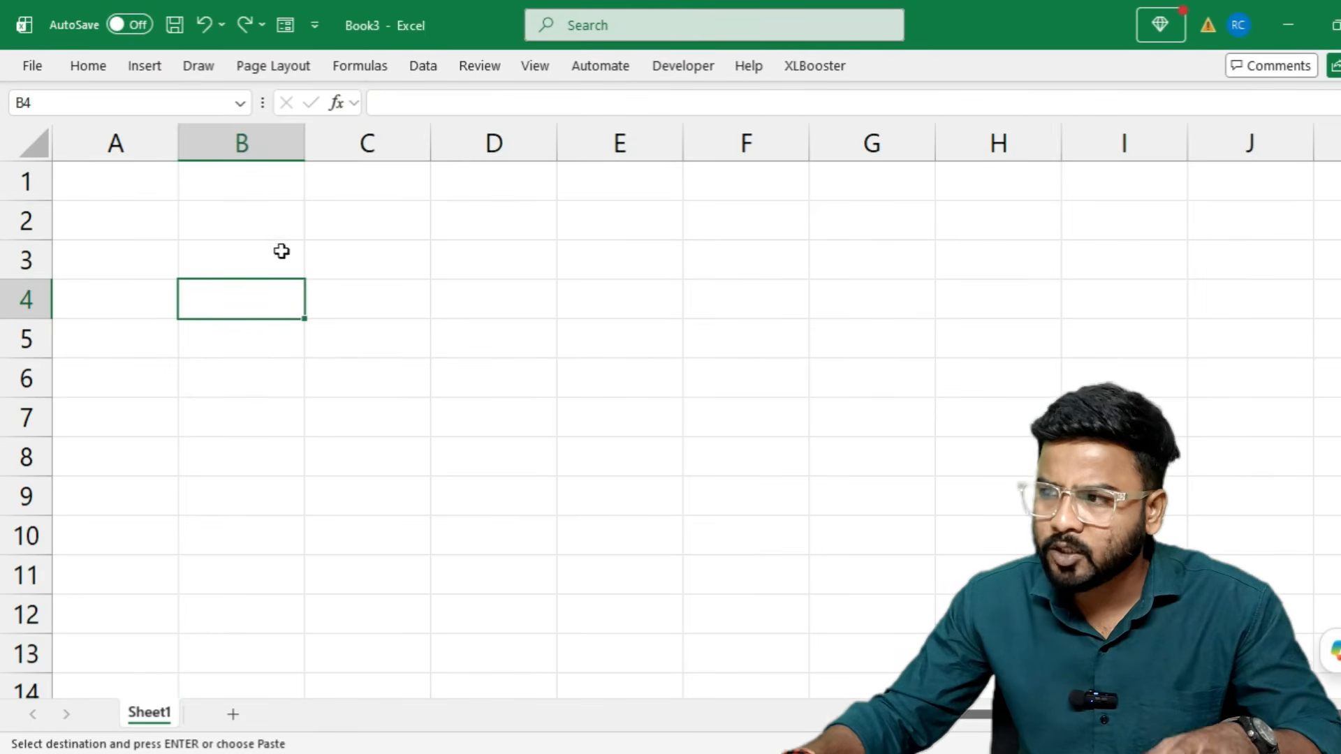
left_click(153, 183)
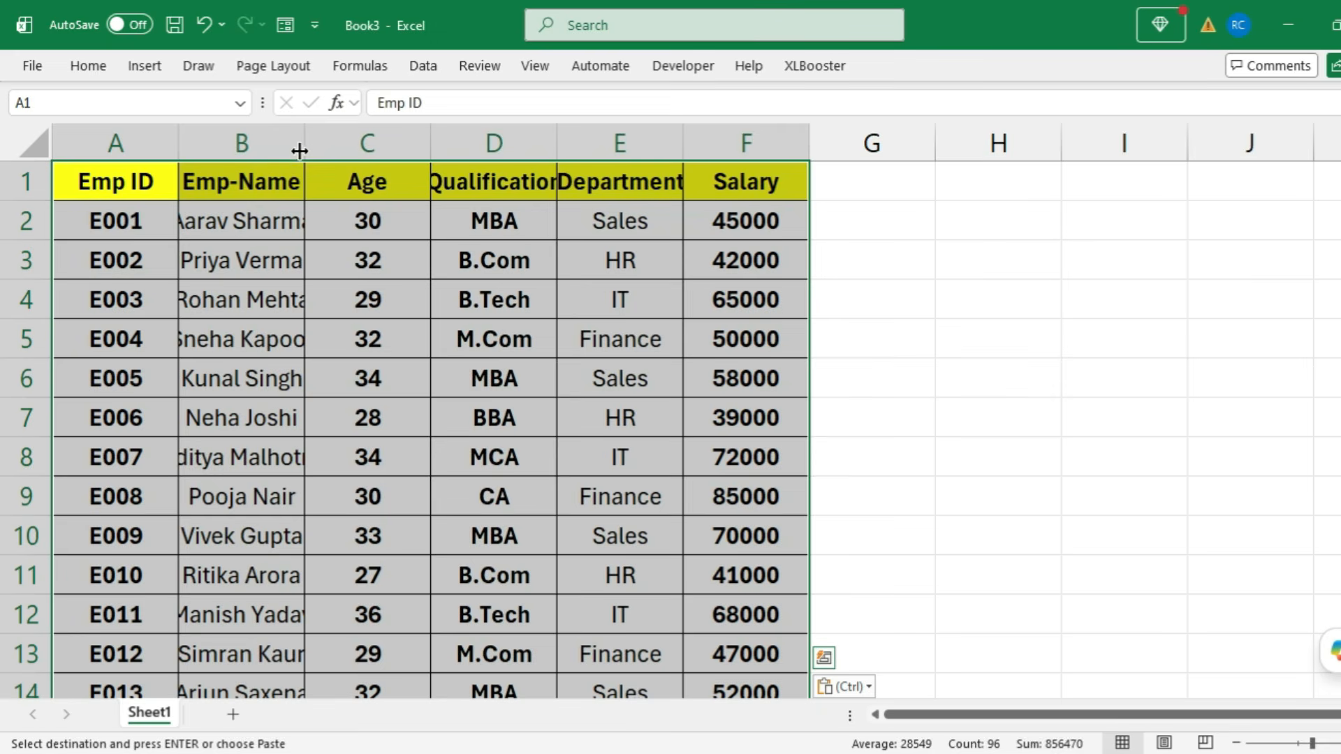
Step: Widen the Emp-Name, Qualification and Department columns (B, D and E) of the pasted table to fit their contents
left_click_drag(300, 151, 357, 148)
left_click_drag(612, 149, 616, 149)
double_click(611, 149)
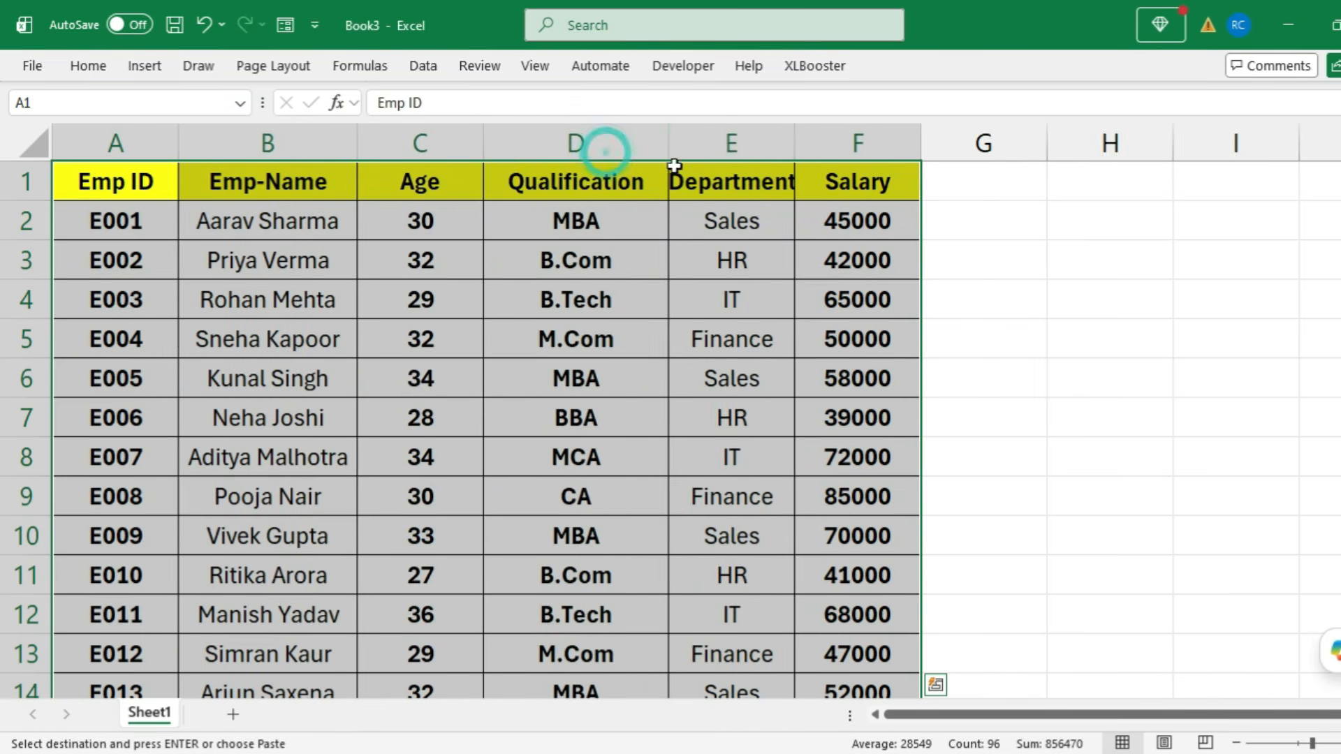
double_click(795, 139)
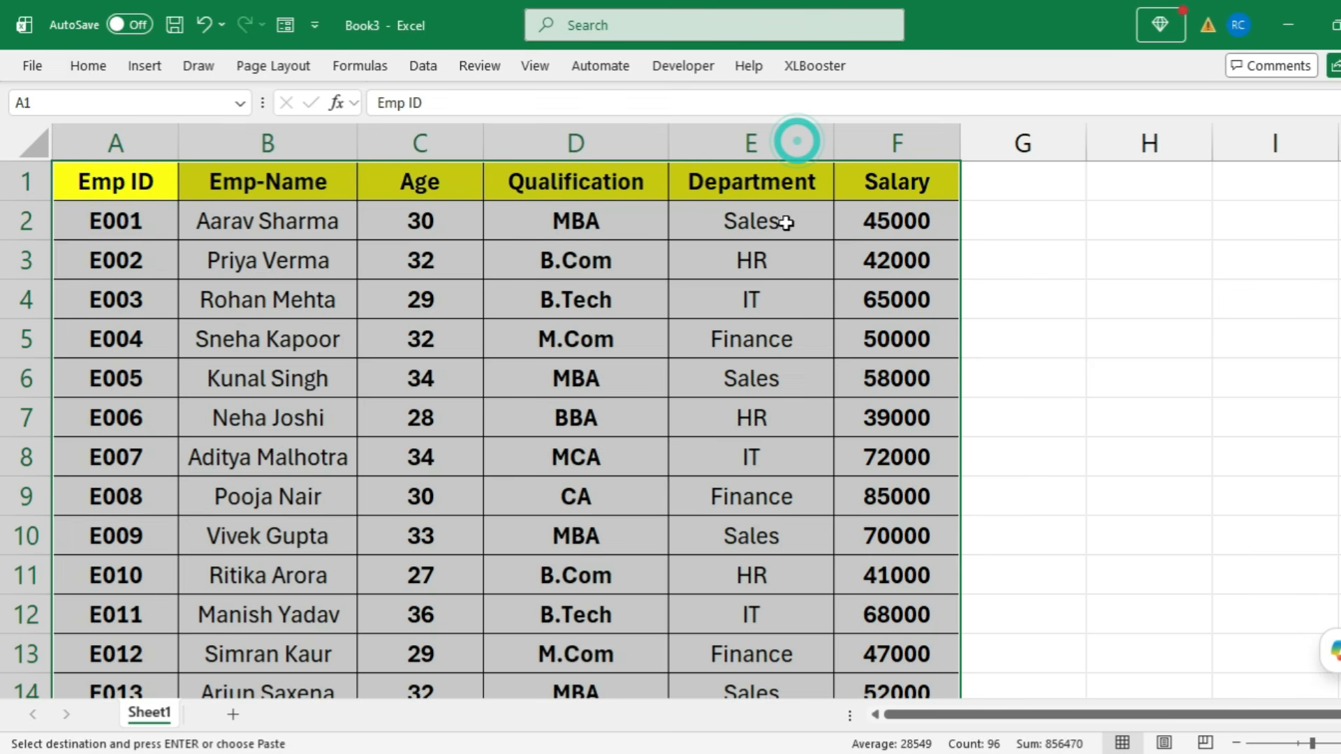
key("alt+semicolon")
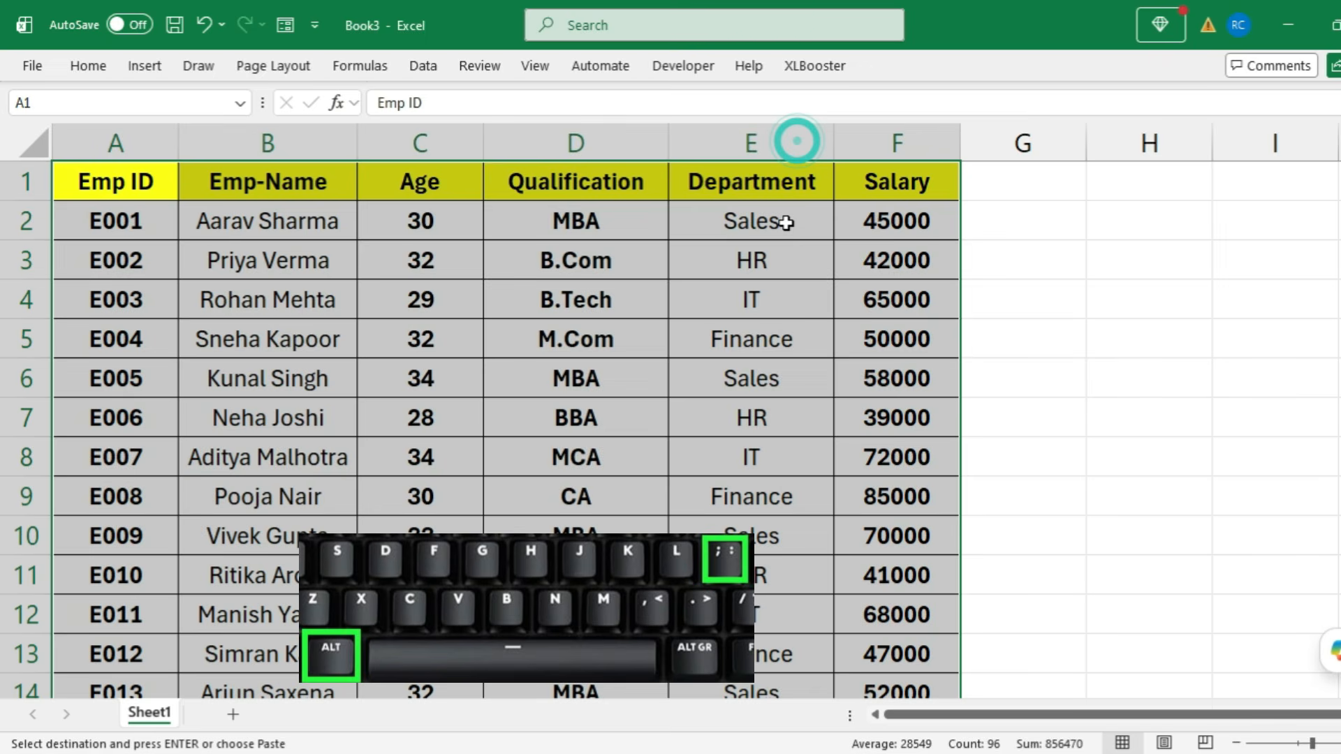
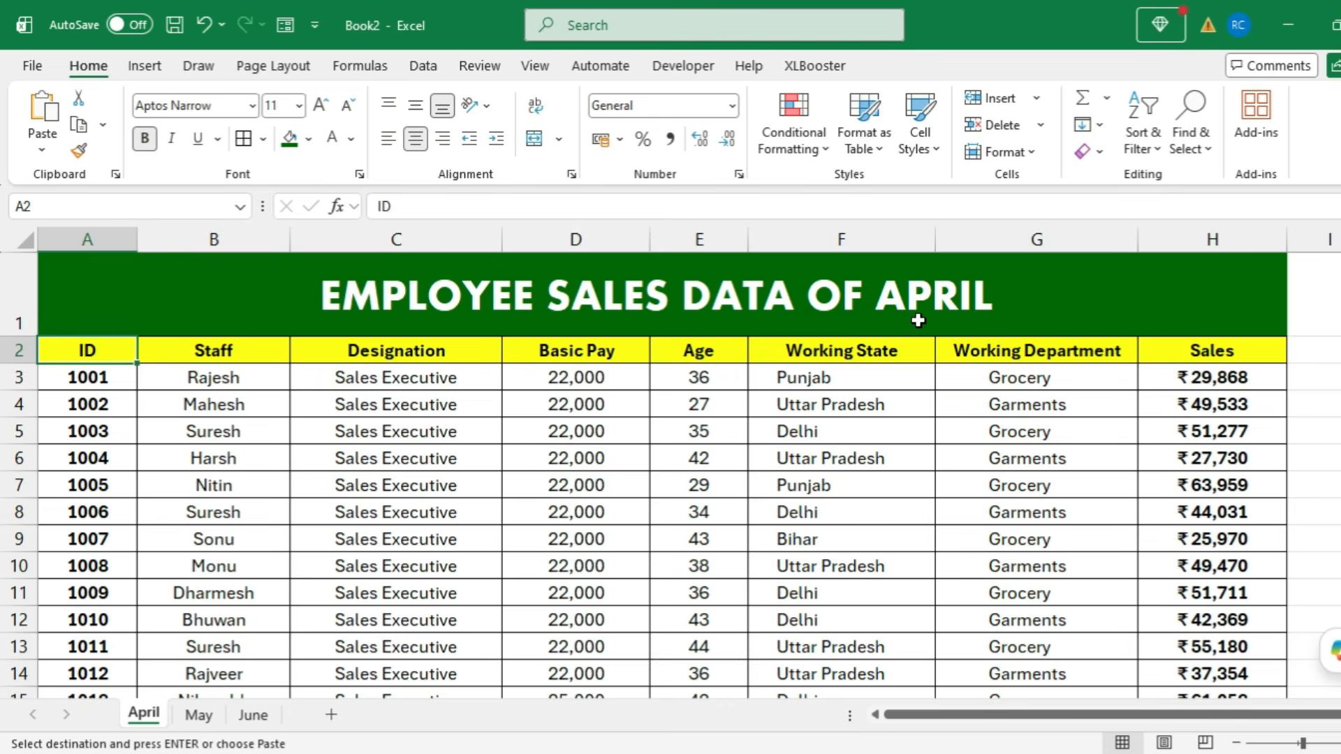
Step: In Book2, examine the April sheet's staff, designation, pay, age, state and sales columns, and the May and June sheets
left_click_drag(216, 384, 287, 562)
left_click_drag(407, 411, 402, 489)
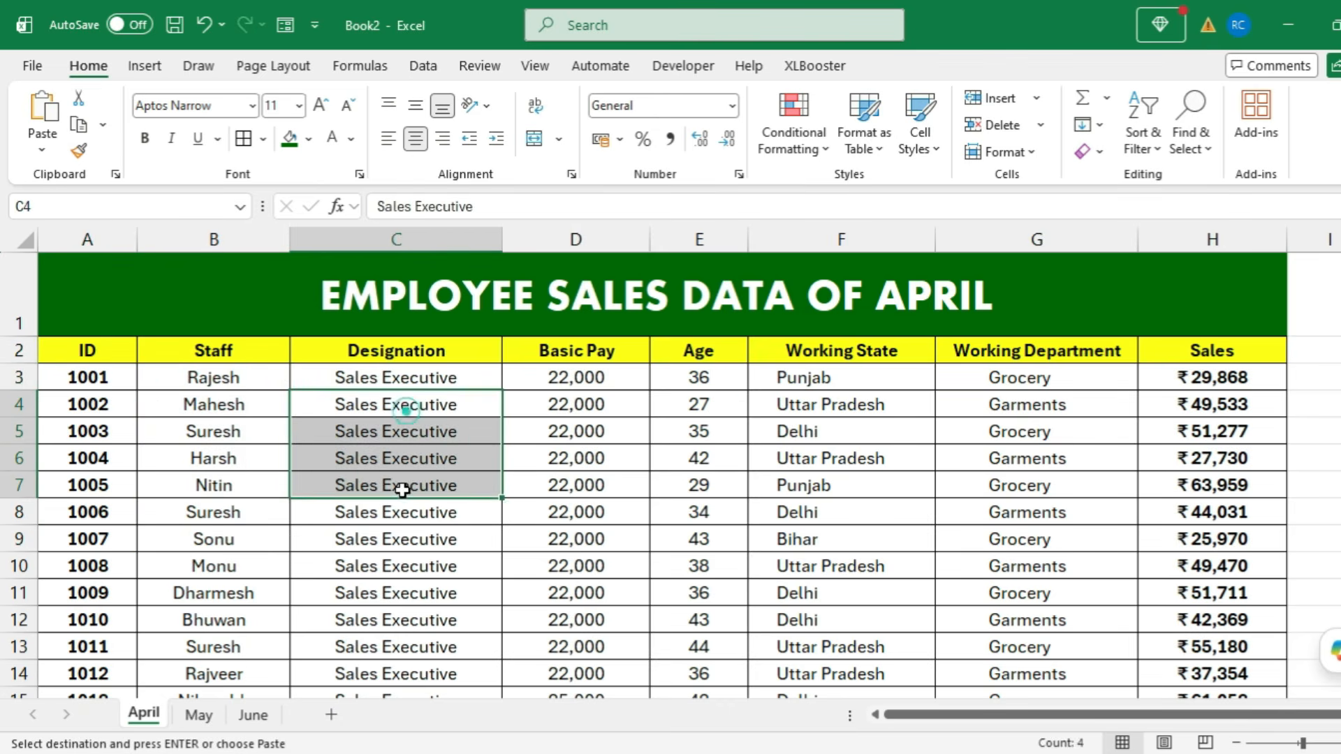
left_click_drag(576, 405, 576, 486)
left_click_drag(698, 404, 698, 486)
left_click(829, 411)
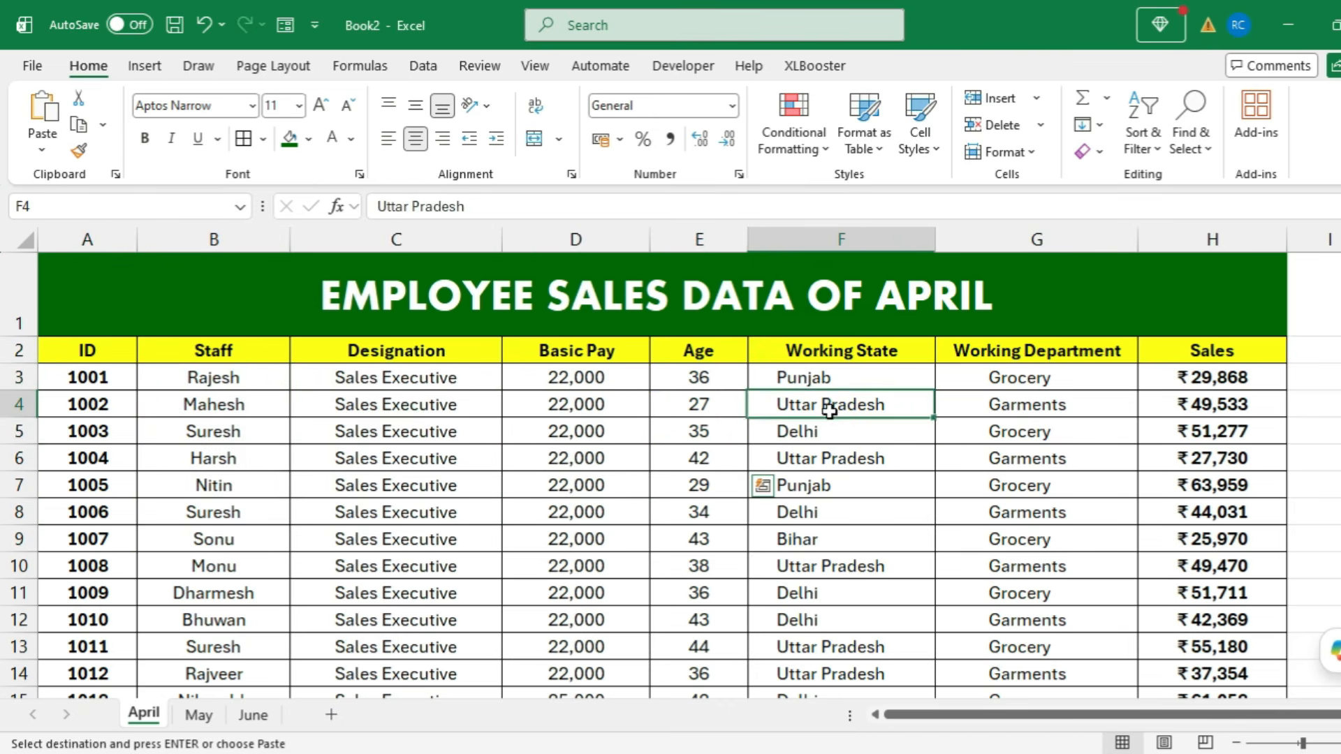
left_click_drag(829, 411, 835, 434)
left_click_drag(1247, 380, 1251, 620)
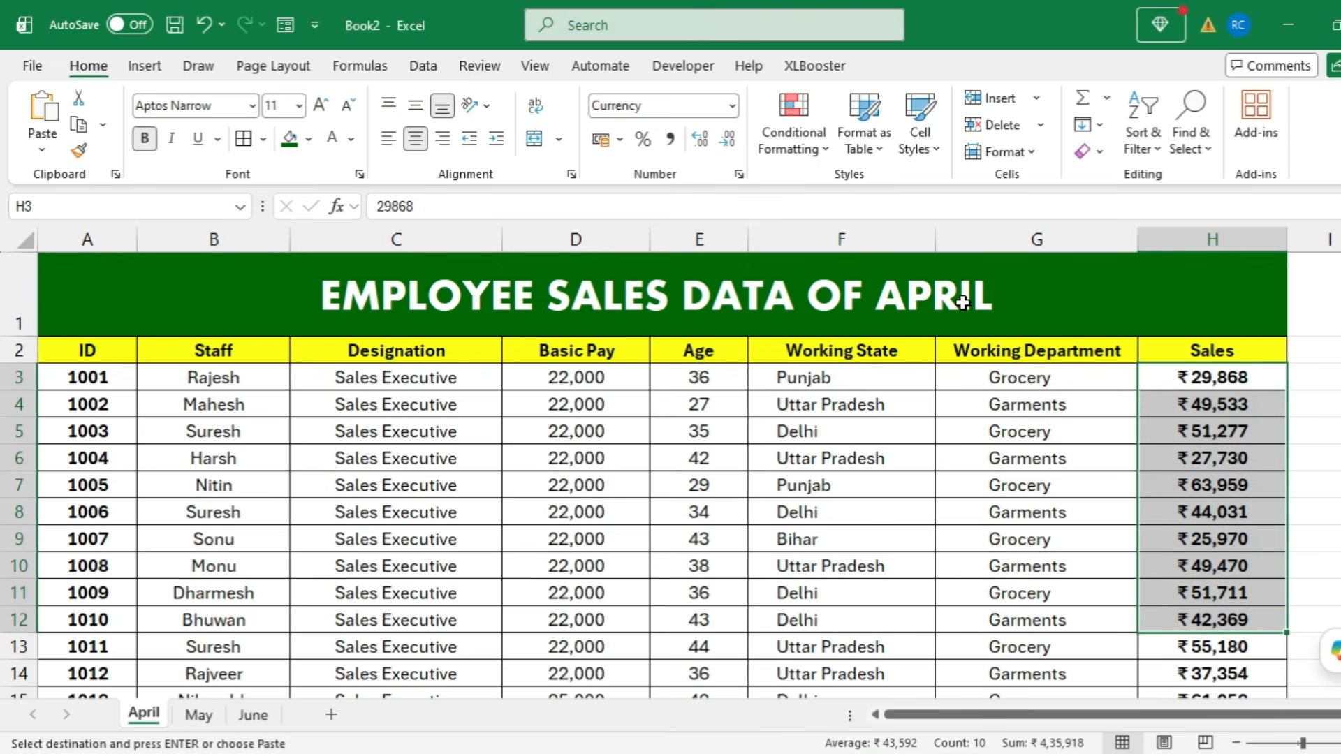
left_click(199, 714)
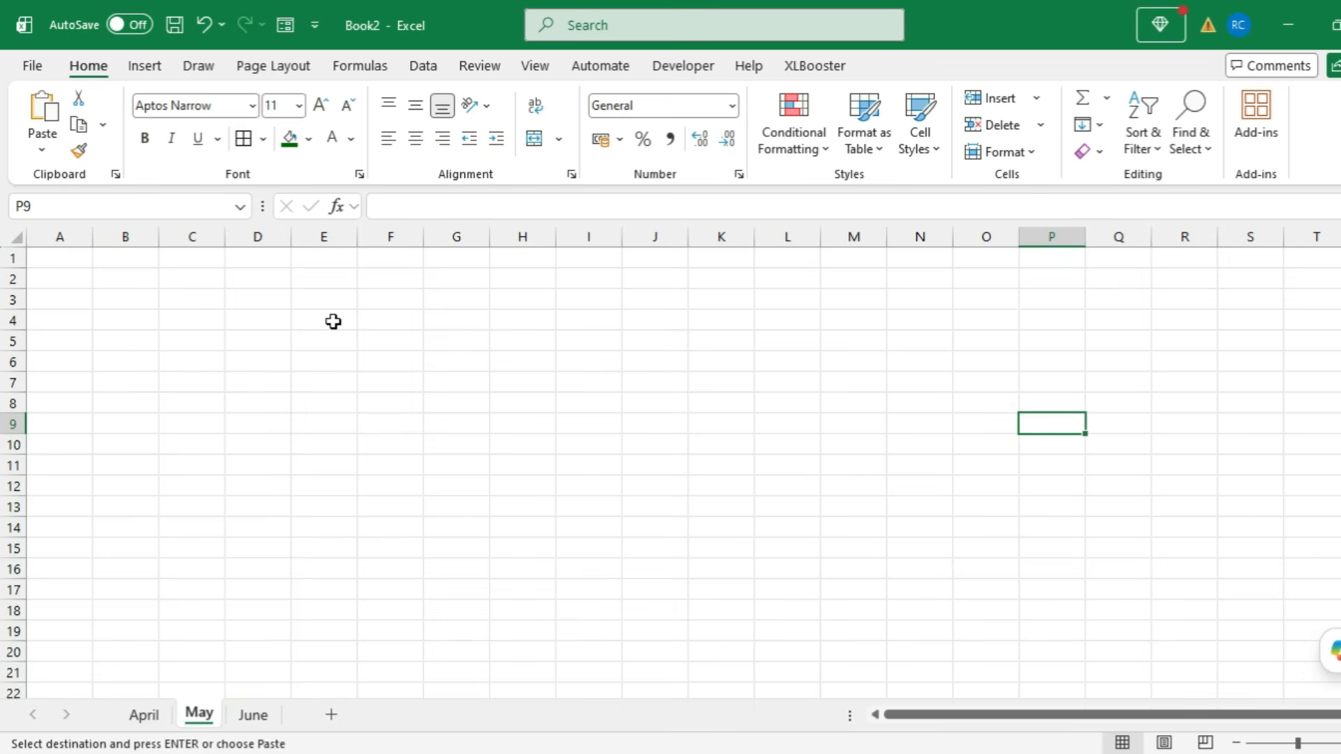
left_click(253, 715)
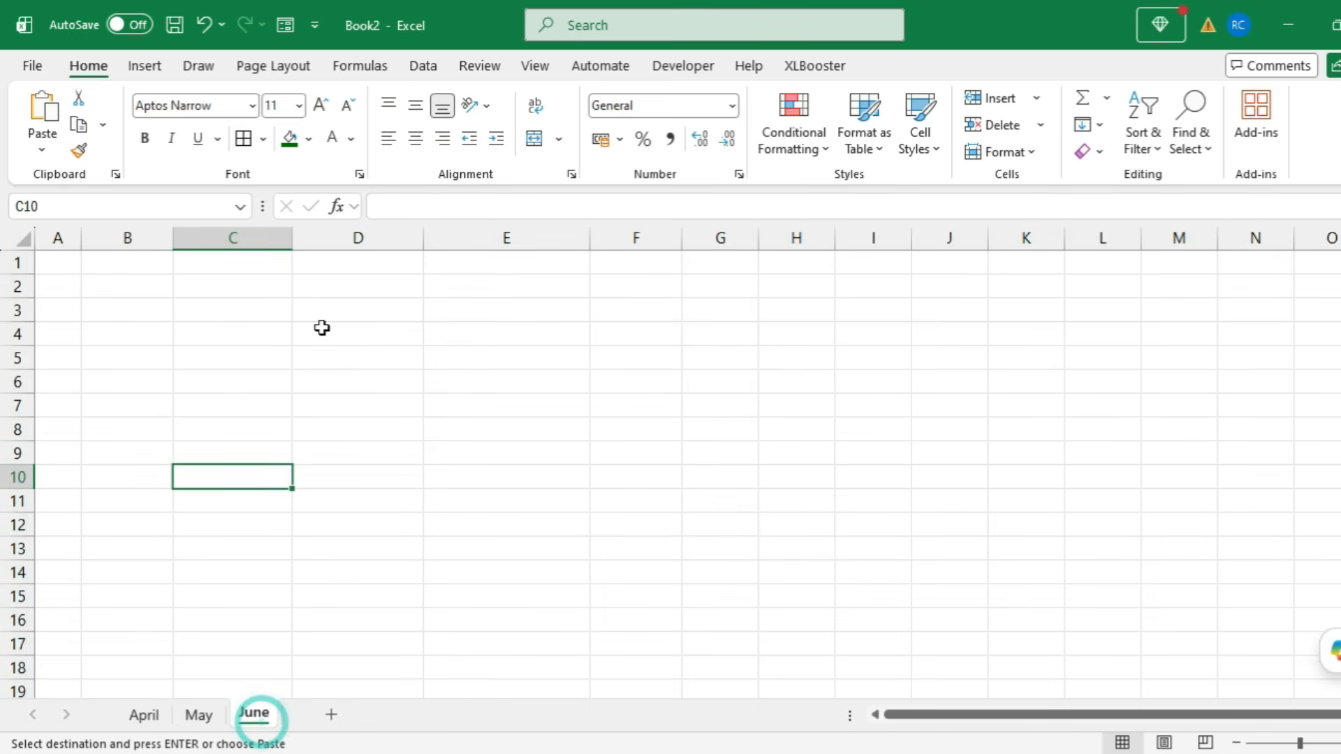
Step: Add a new worksheet after June and name it July
left_click(331, 714)
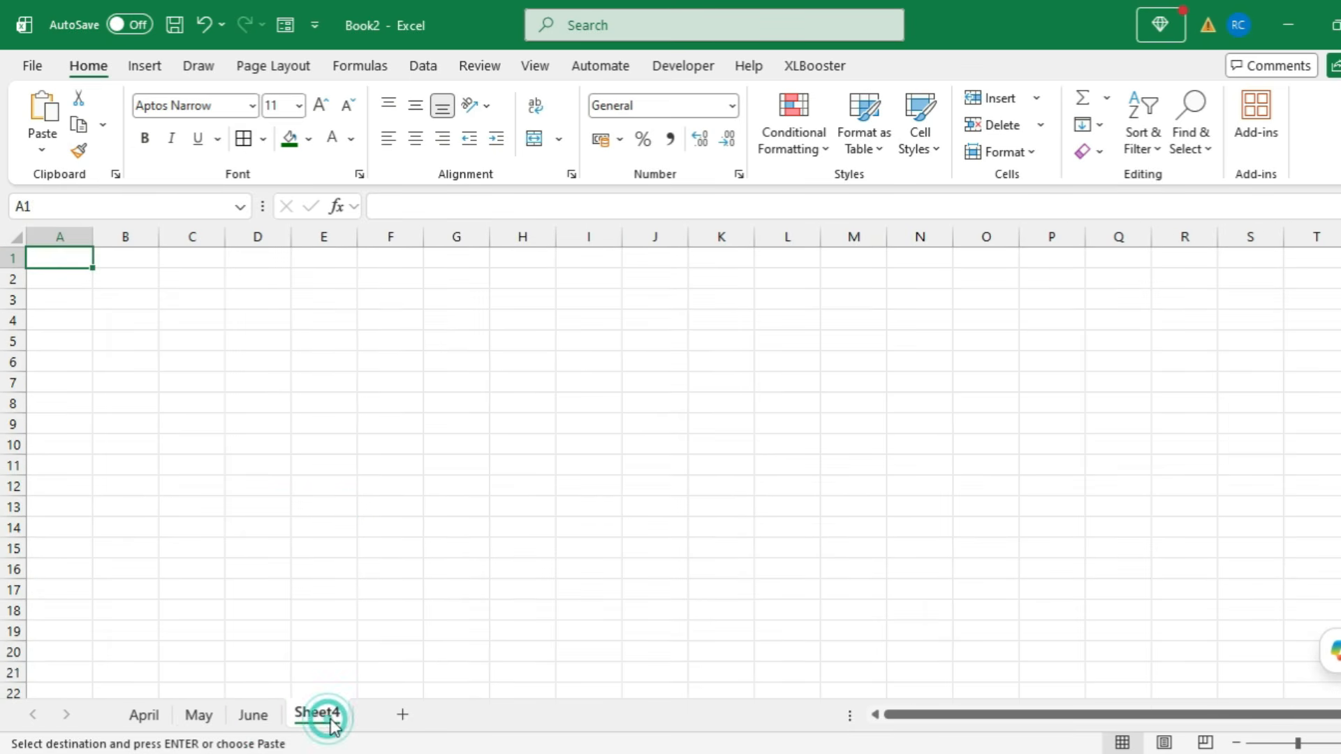
double_click(333, 714)
type("July")
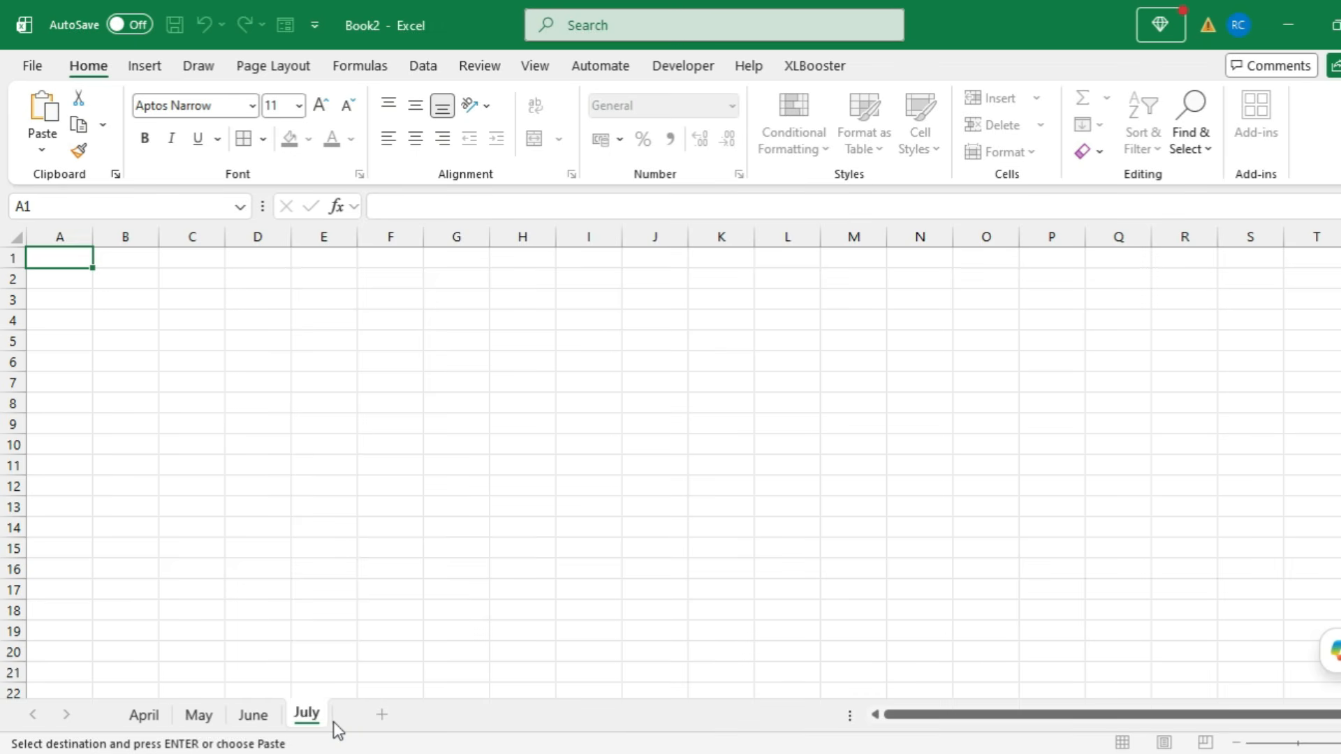
key("Return")
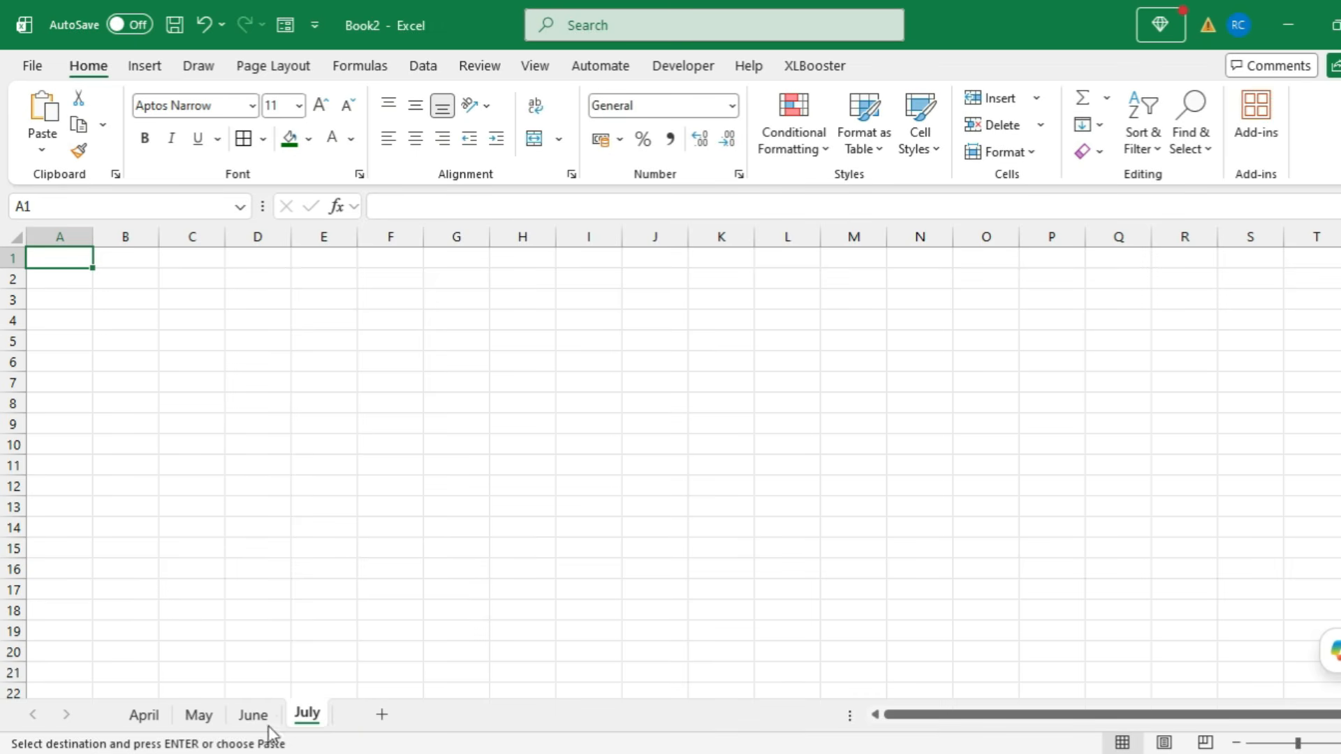
Step: Examine the April sheet's title, column headings and employee data, and compare them with the May, June and July sheets
left_click(144, 715)
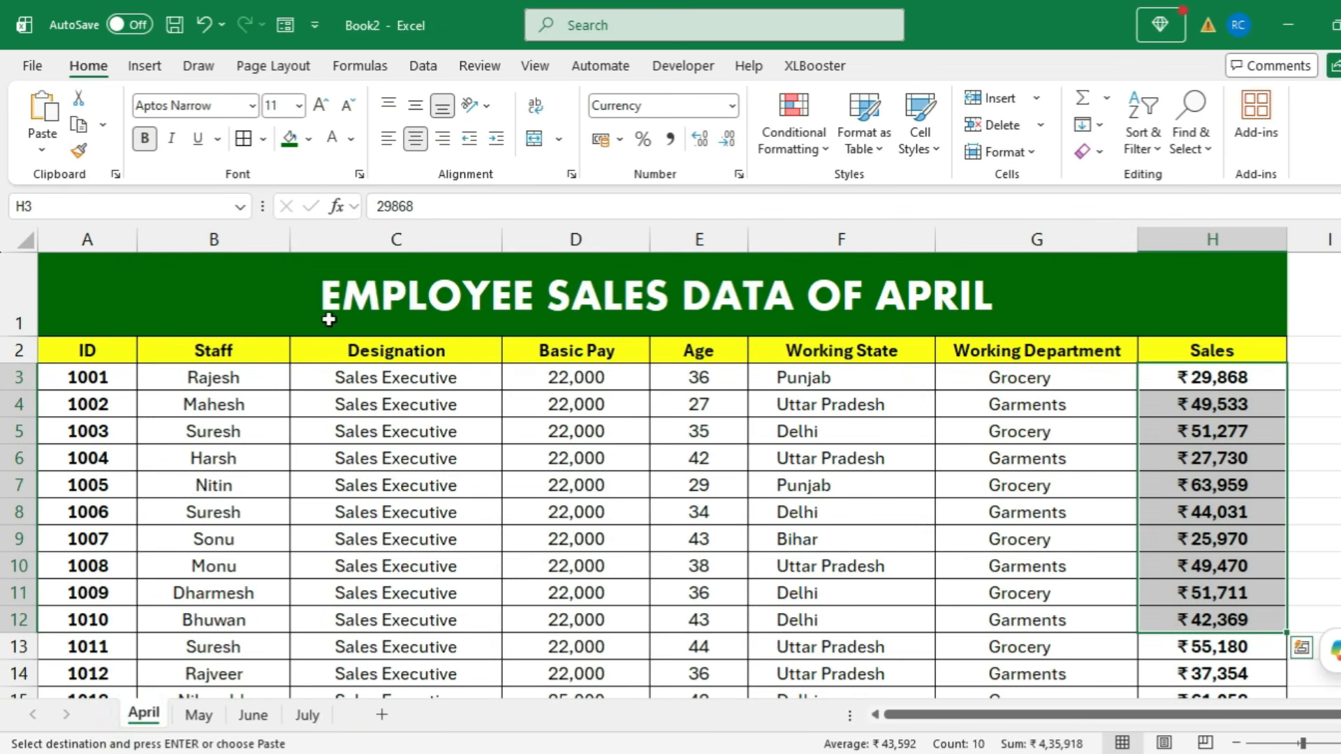
left_click(237, 294)
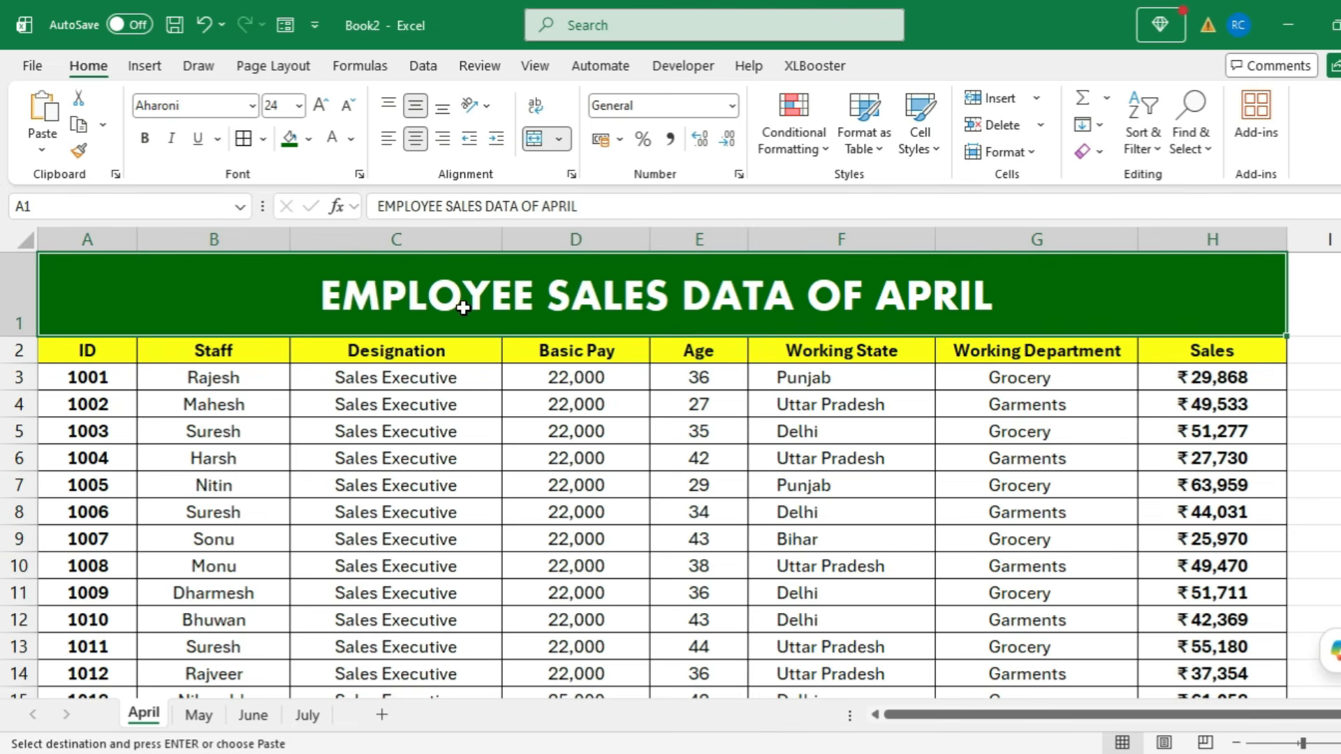
left_click_drag(90, 349, 1272, 407)
left_click(587, 448)
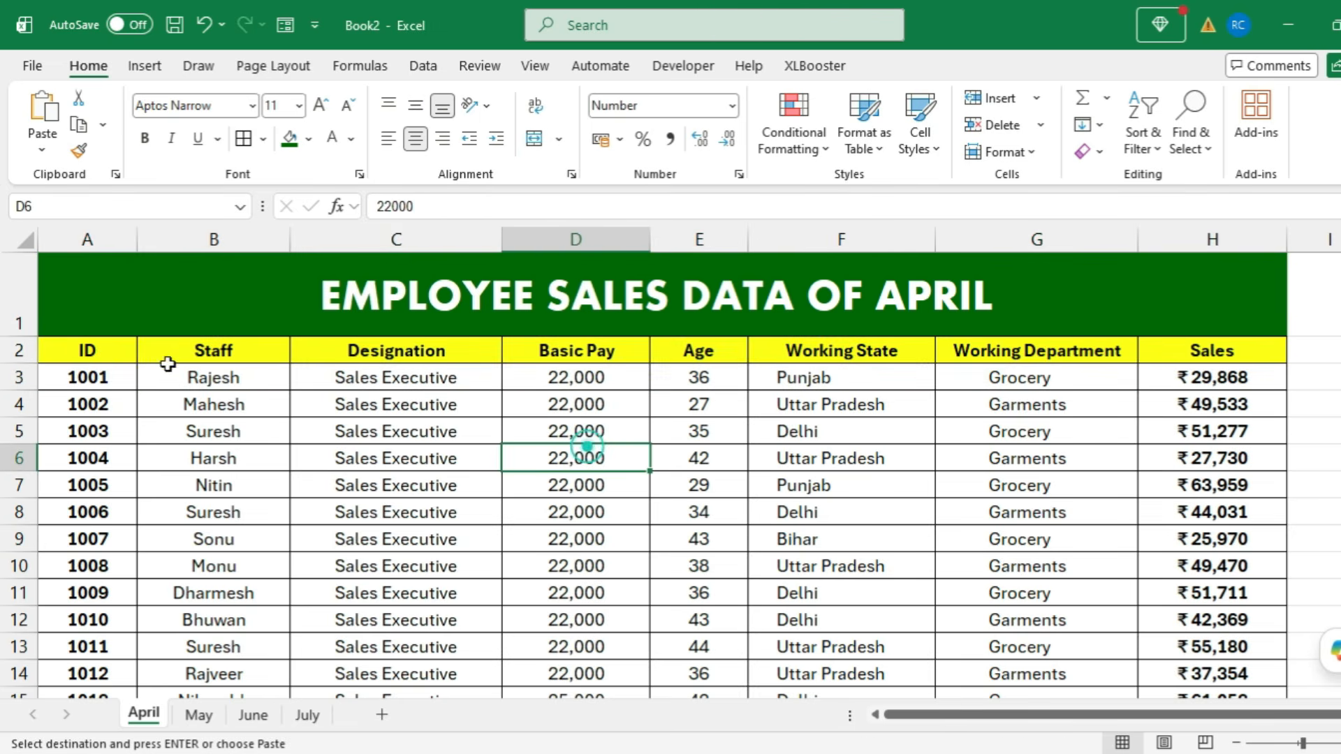
left_click_drag(91, 351, 433, 347)
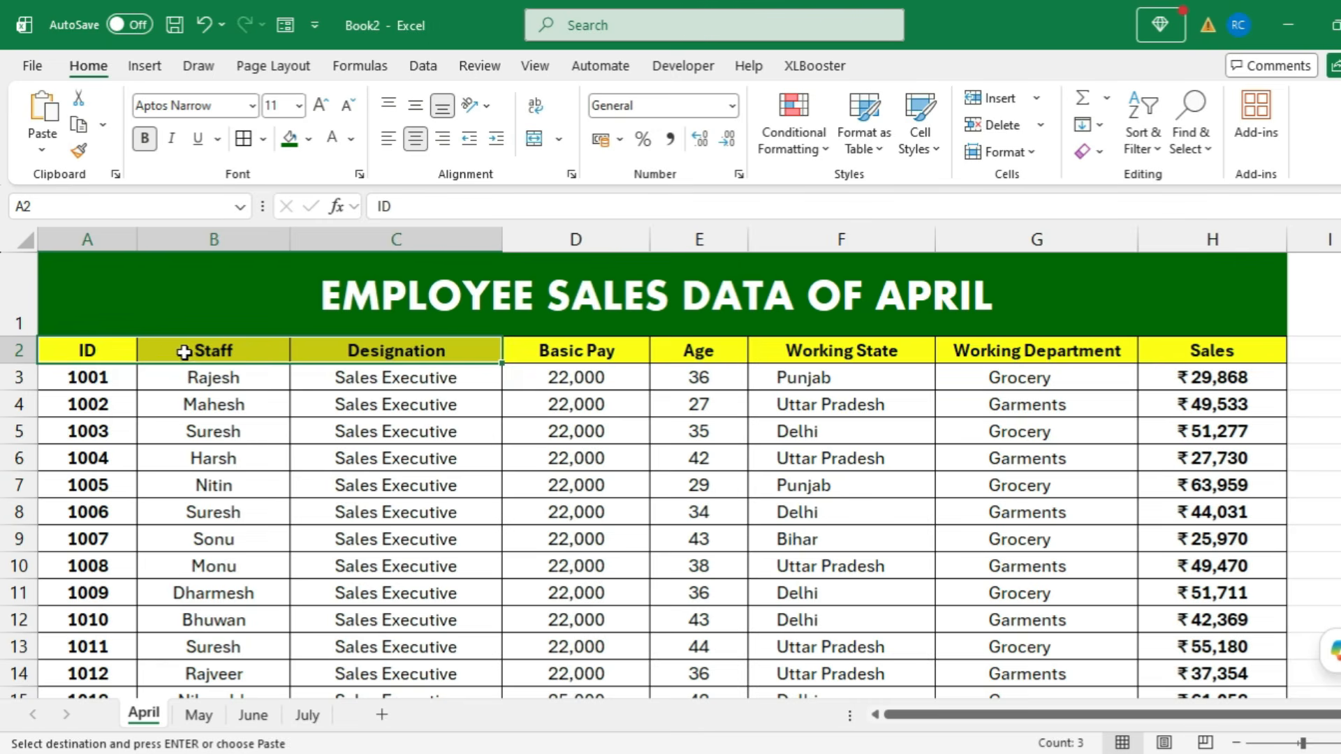
left_click_drag(77, 381, 824, 586)
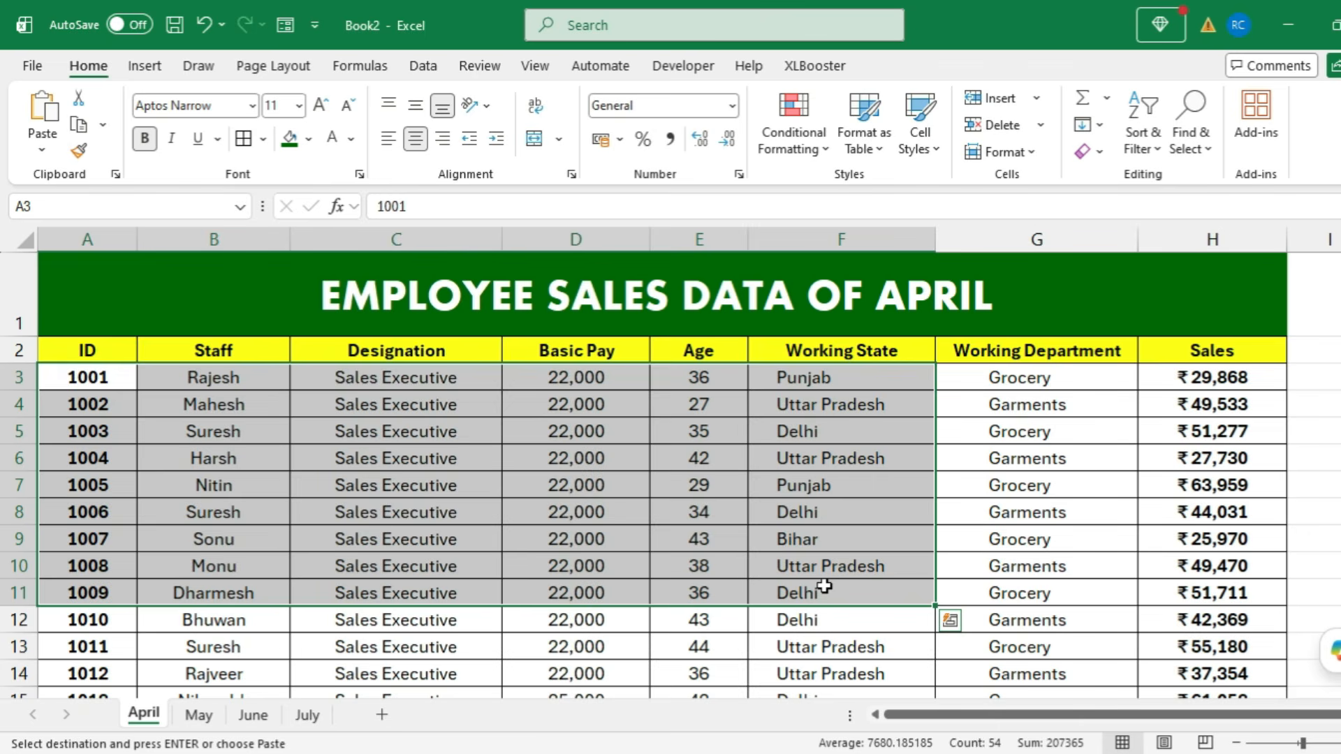
left_click_drag(459, 298, 851, 610)
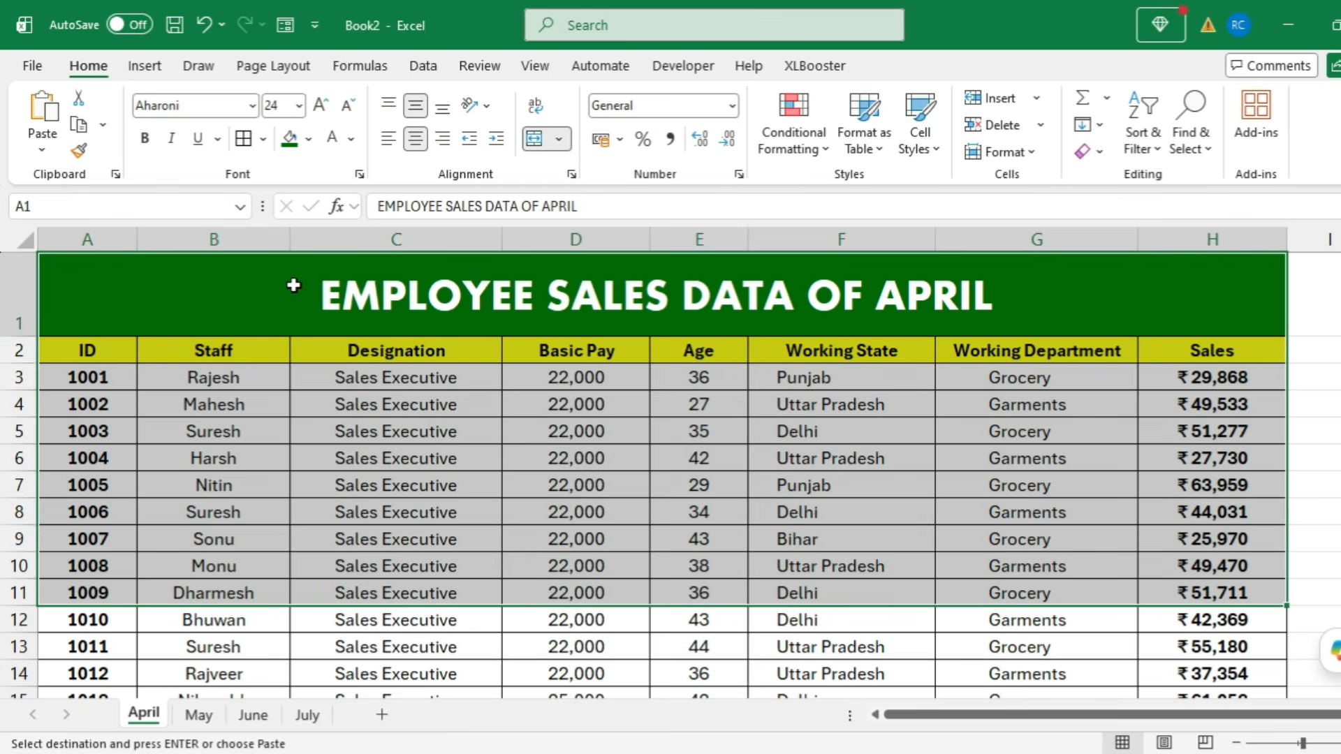
left_click_drag(293, 285, 1210, 695)
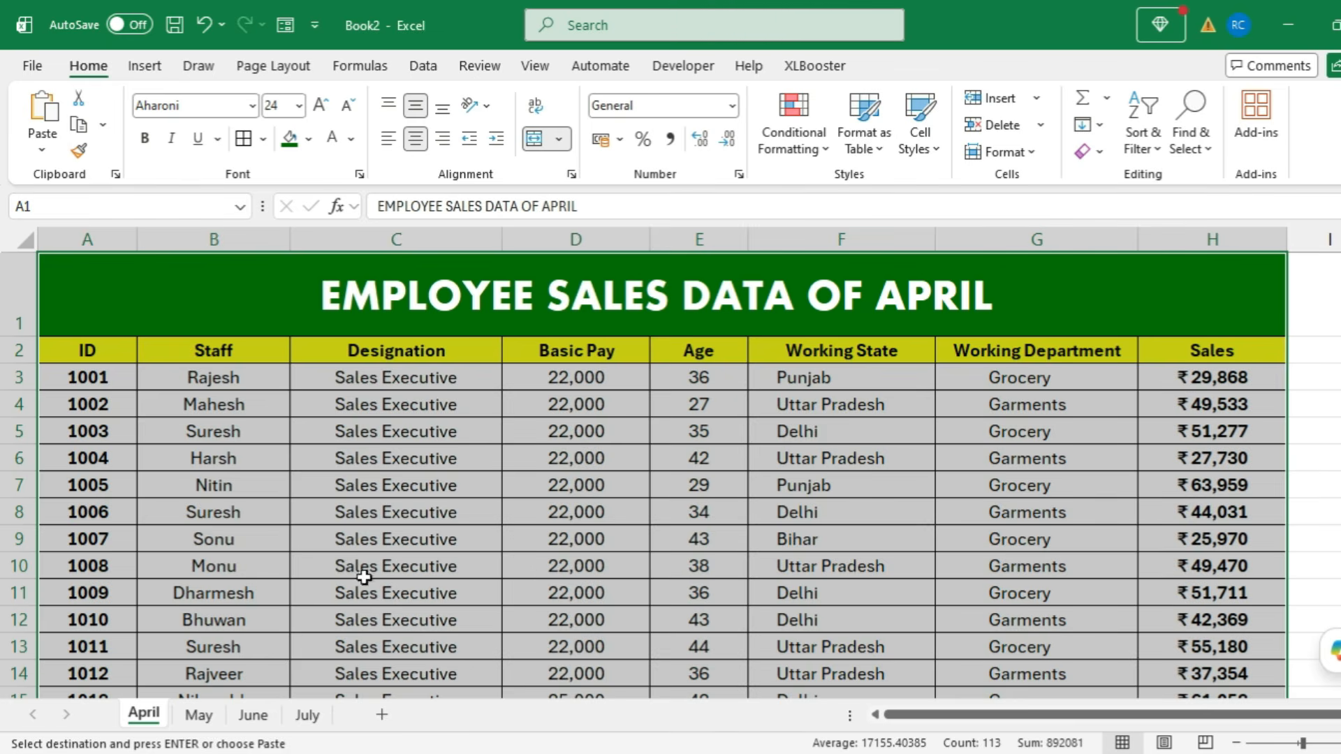
left_click(202, 725)
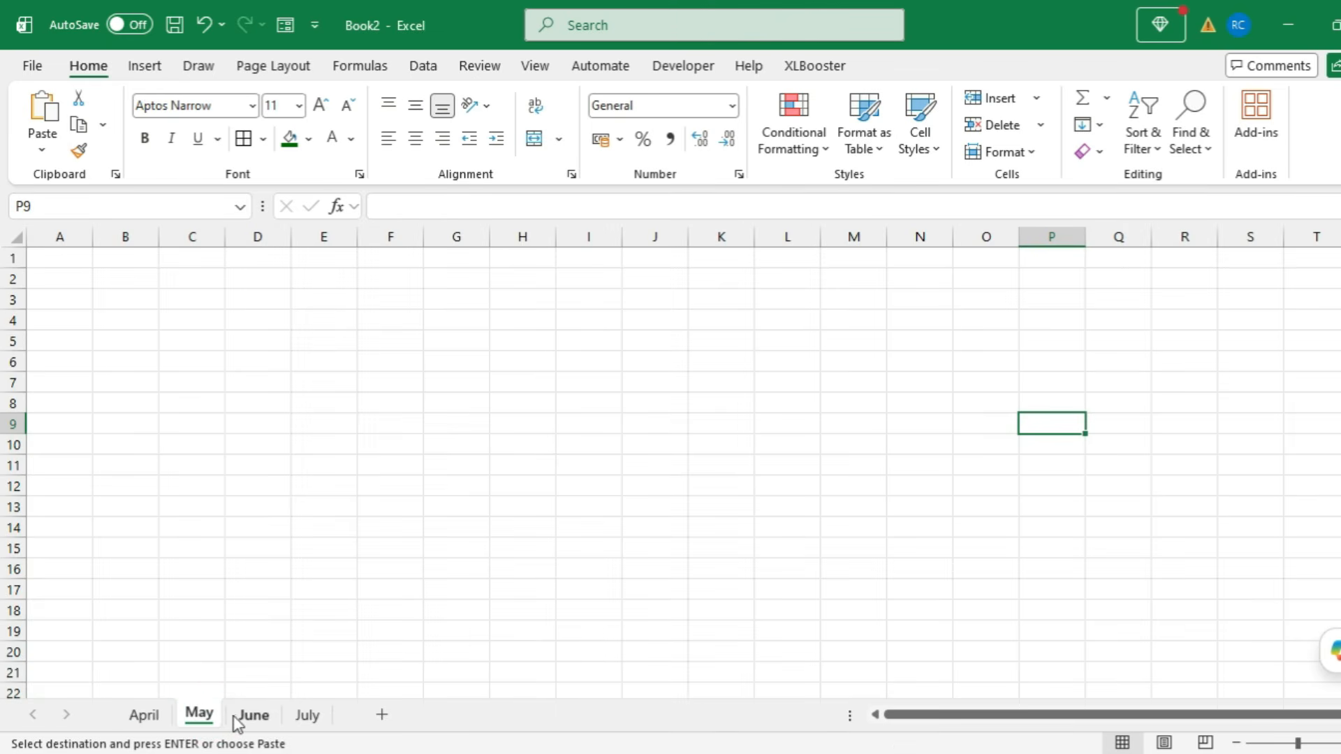
left_click(243, 718)
left_click(300, 715)
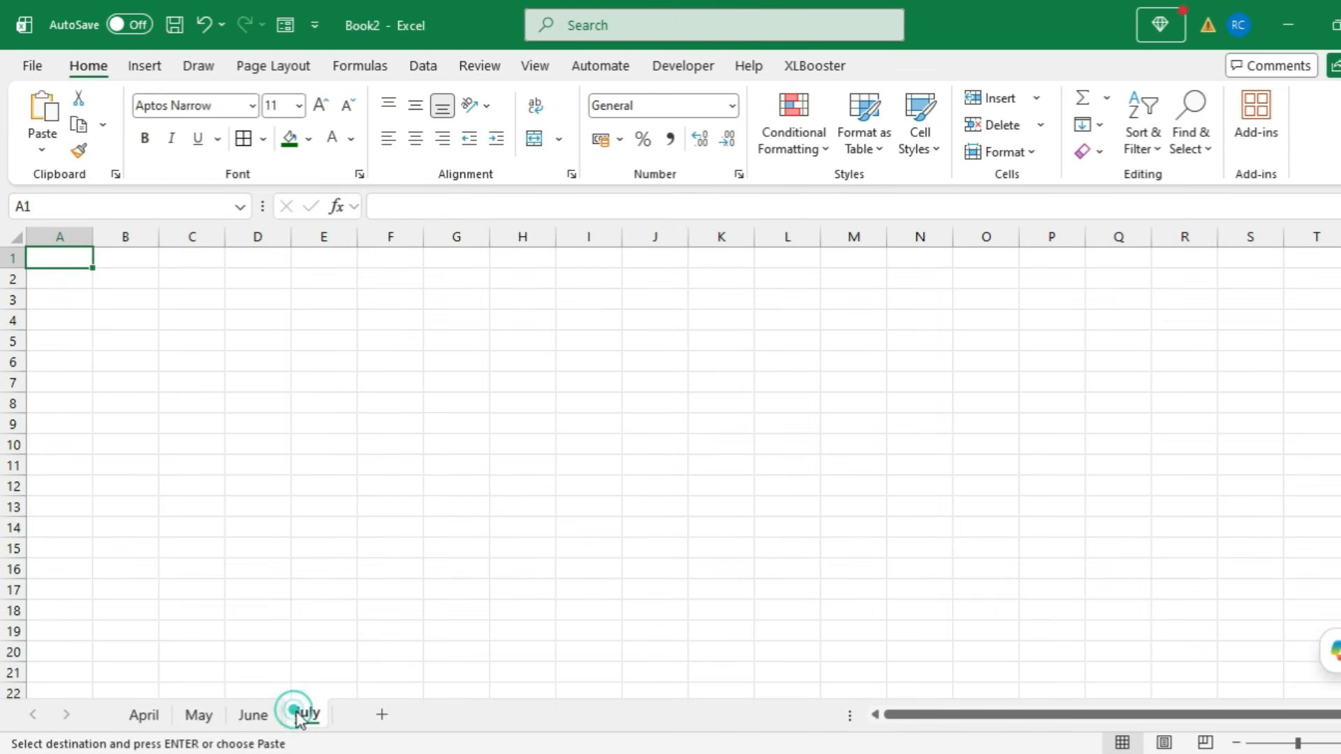
left_click(147, 723)
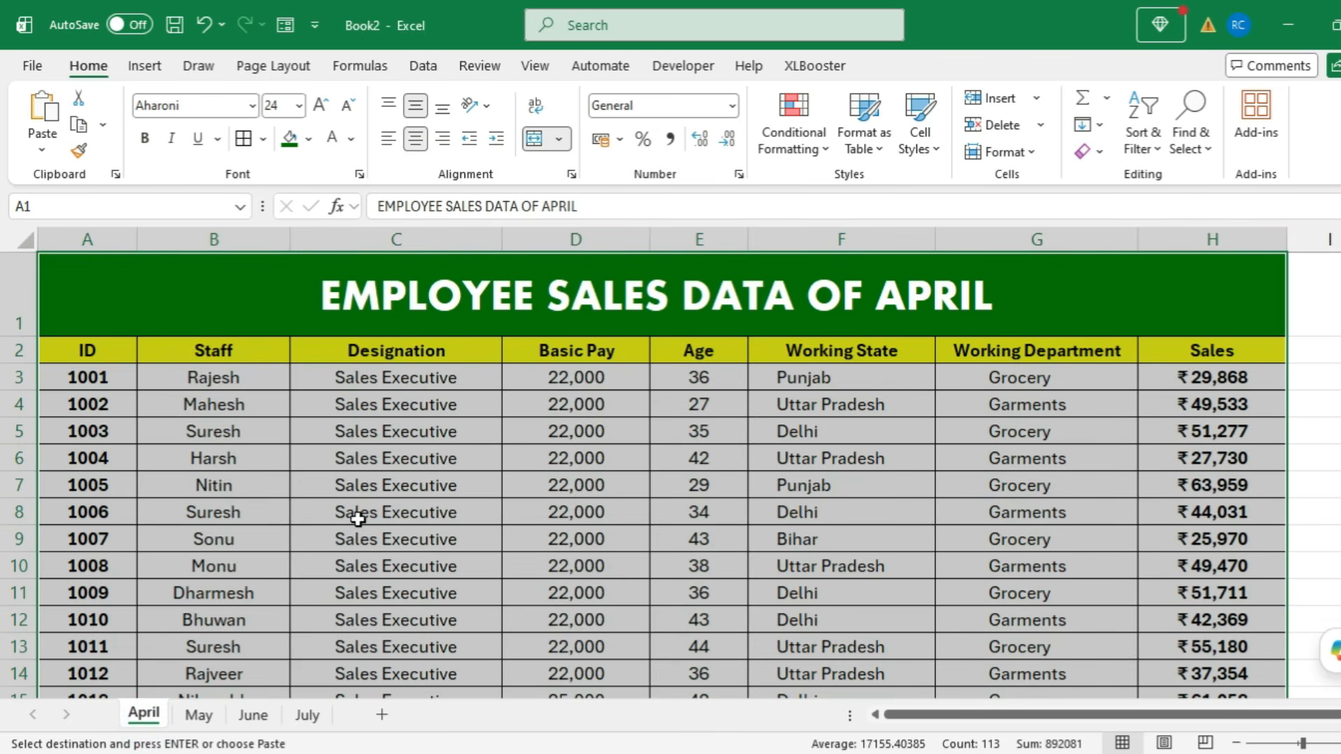
Step: Select the April sales table including its title and check the Fill options for Across Worksheets
scroll(354, 515, "down", 1)
scroll(353, 515, "up", 1)
left_click_drag(116, 303, 1080, 671)
scroll(431, 559, "up", 1)
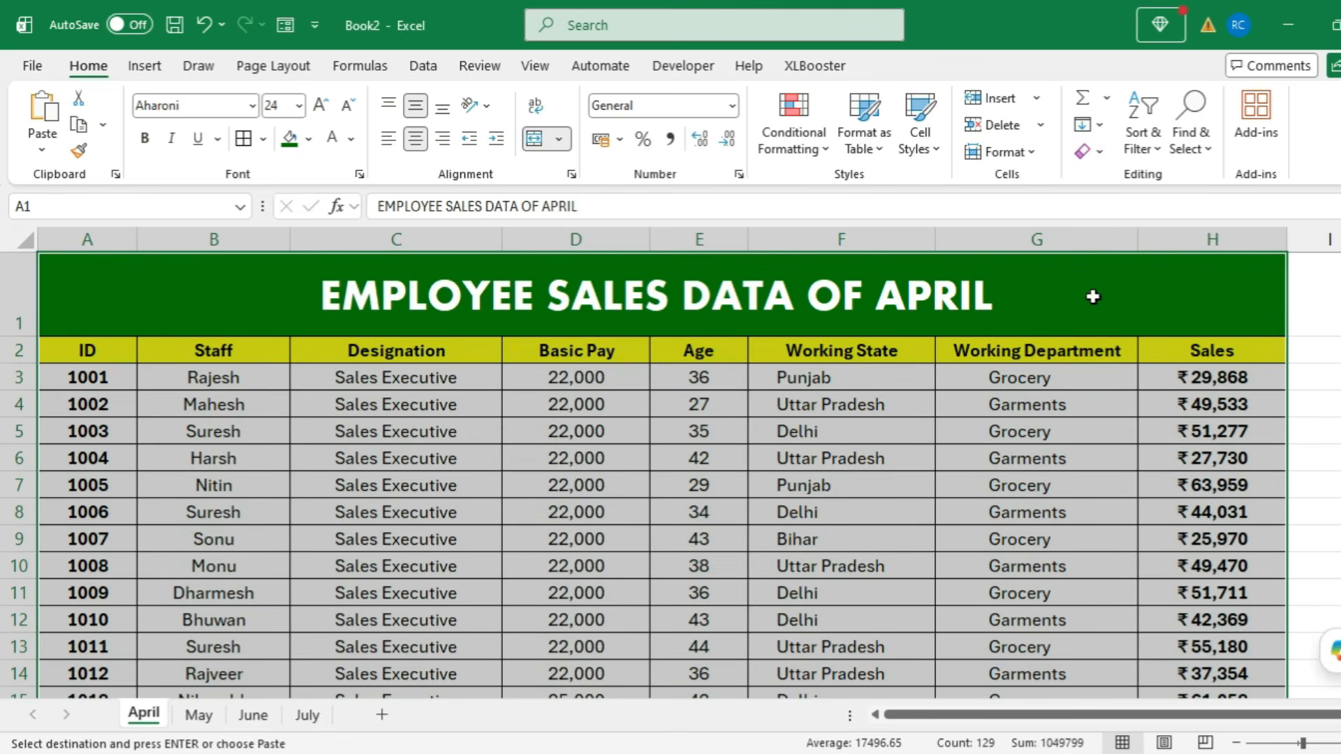
left_click(1101, 127)
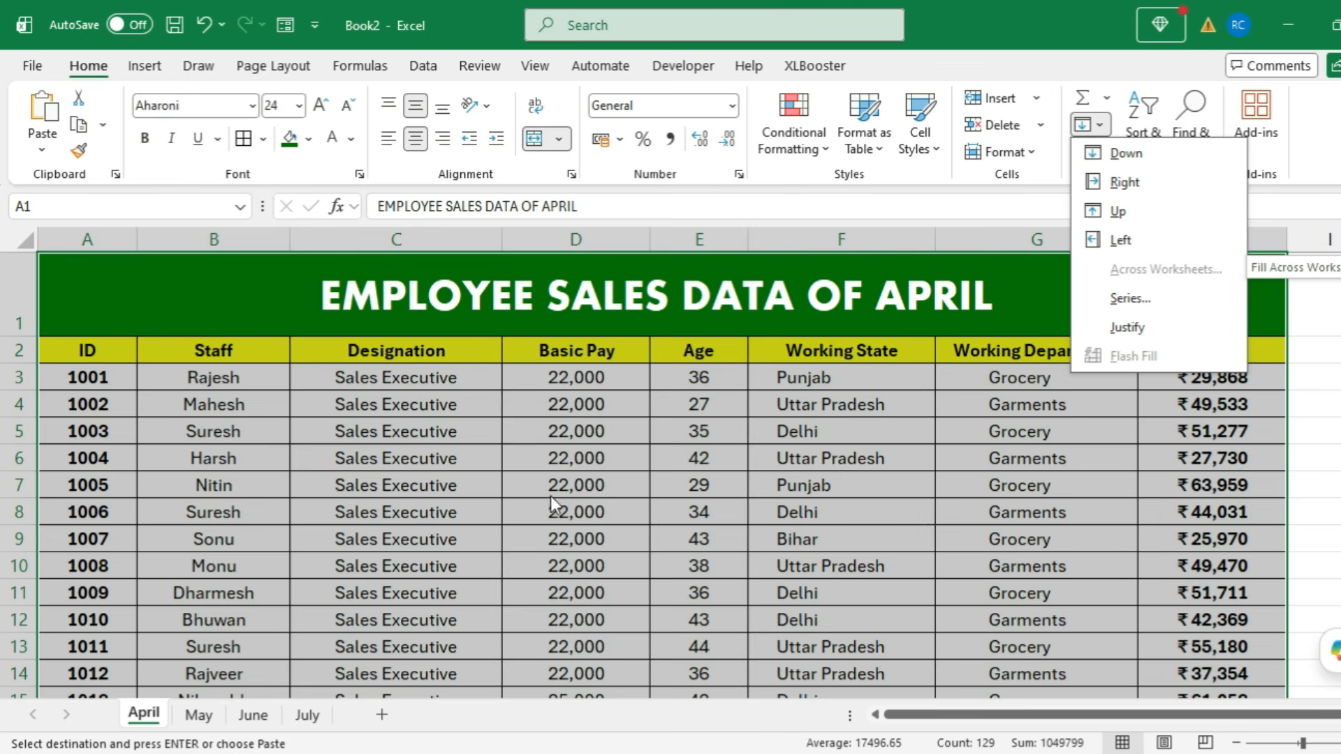
left_click(508, 512)
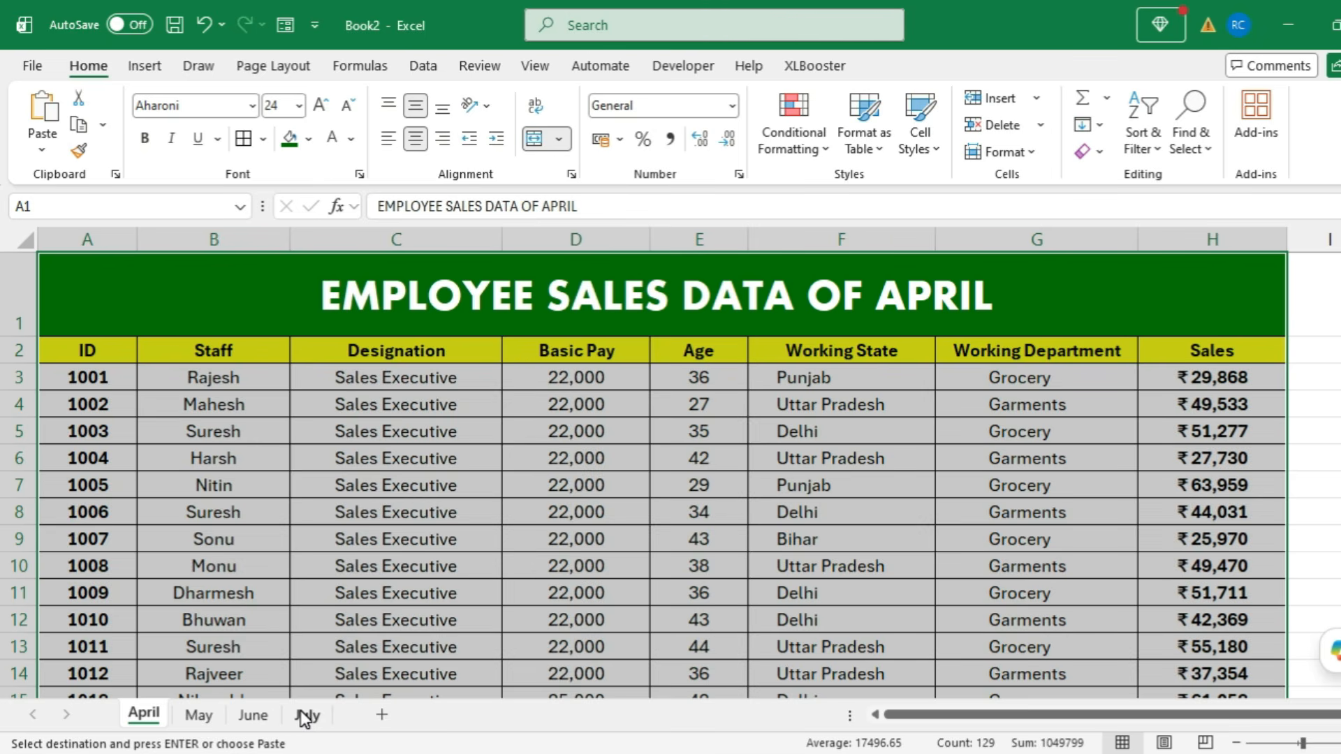
Step: Group the May, June and July sheets with the April sheet, keeping the April table selected
left_click(199, 715, "ctrl")
left_click(253, 715, "ctrl")
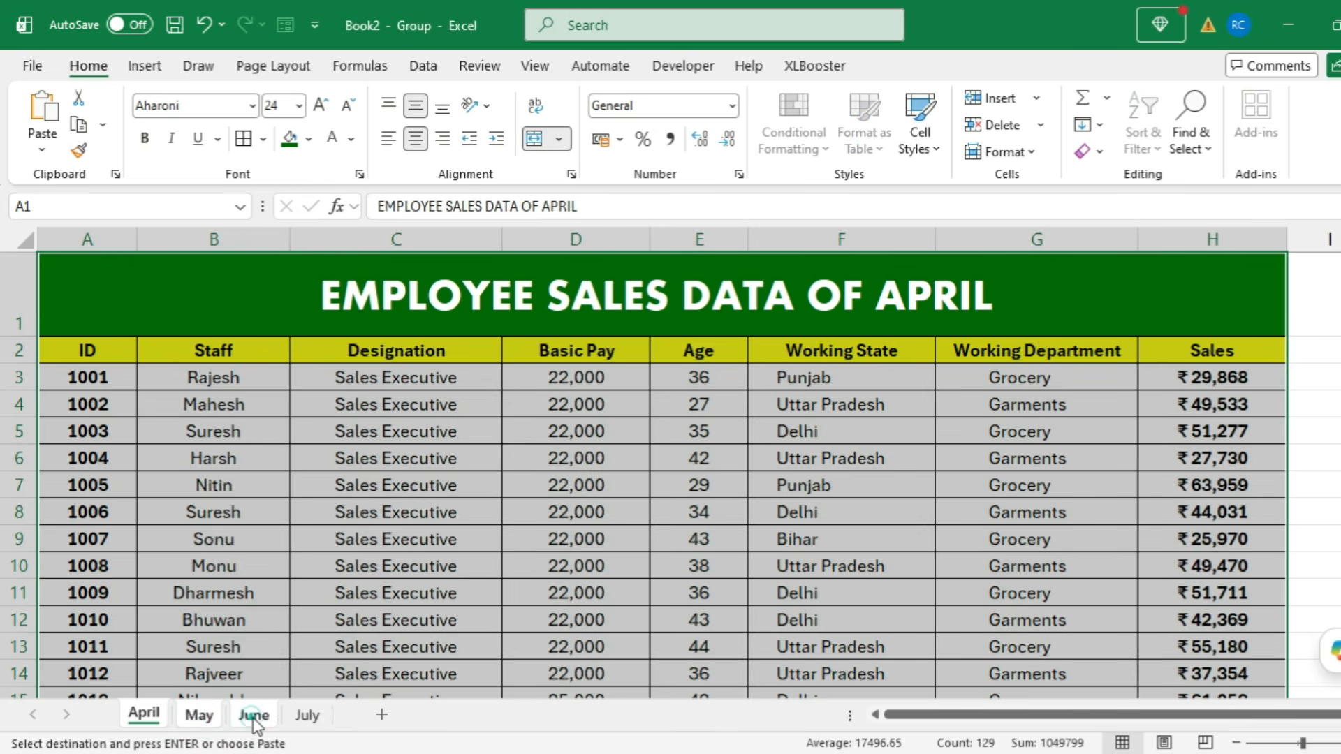
left_click(306, 716, "ctrl")
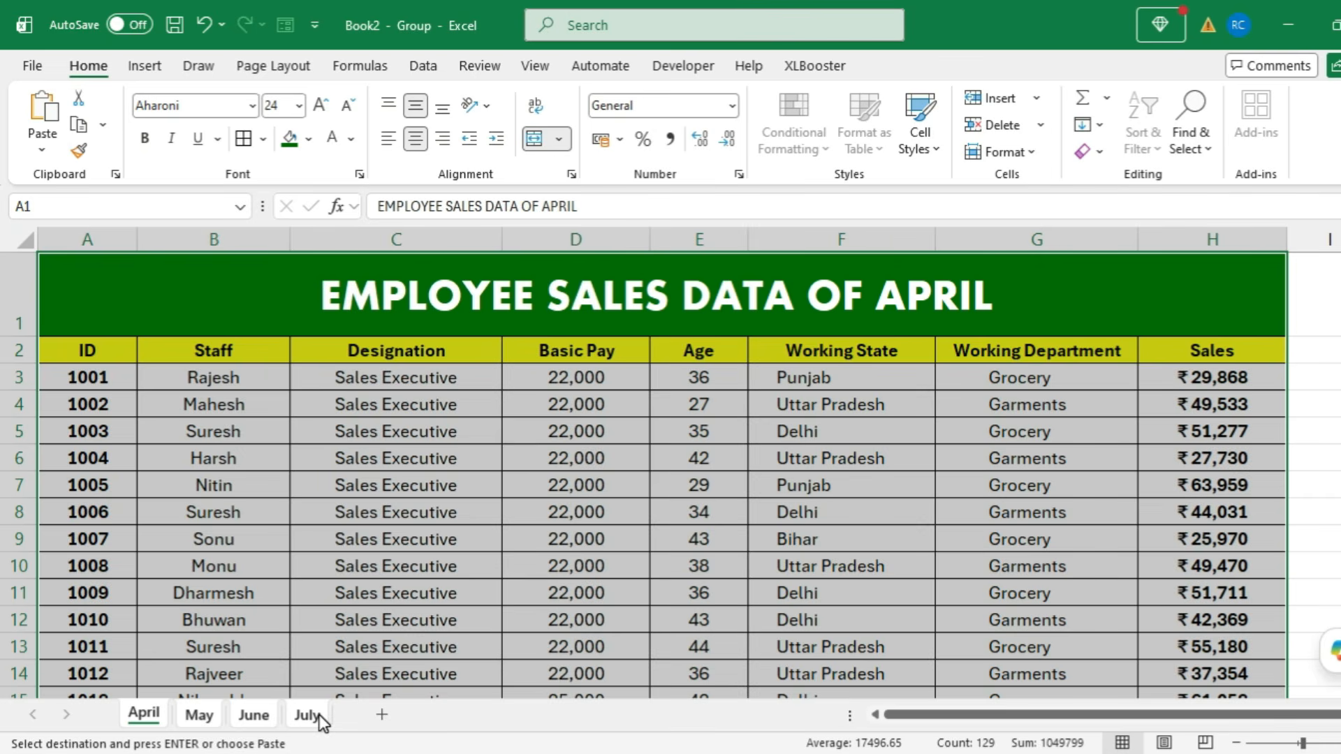
Step: Fill the selected April table across the grouped worksheets using the Formats option
left_click(1101, 126)
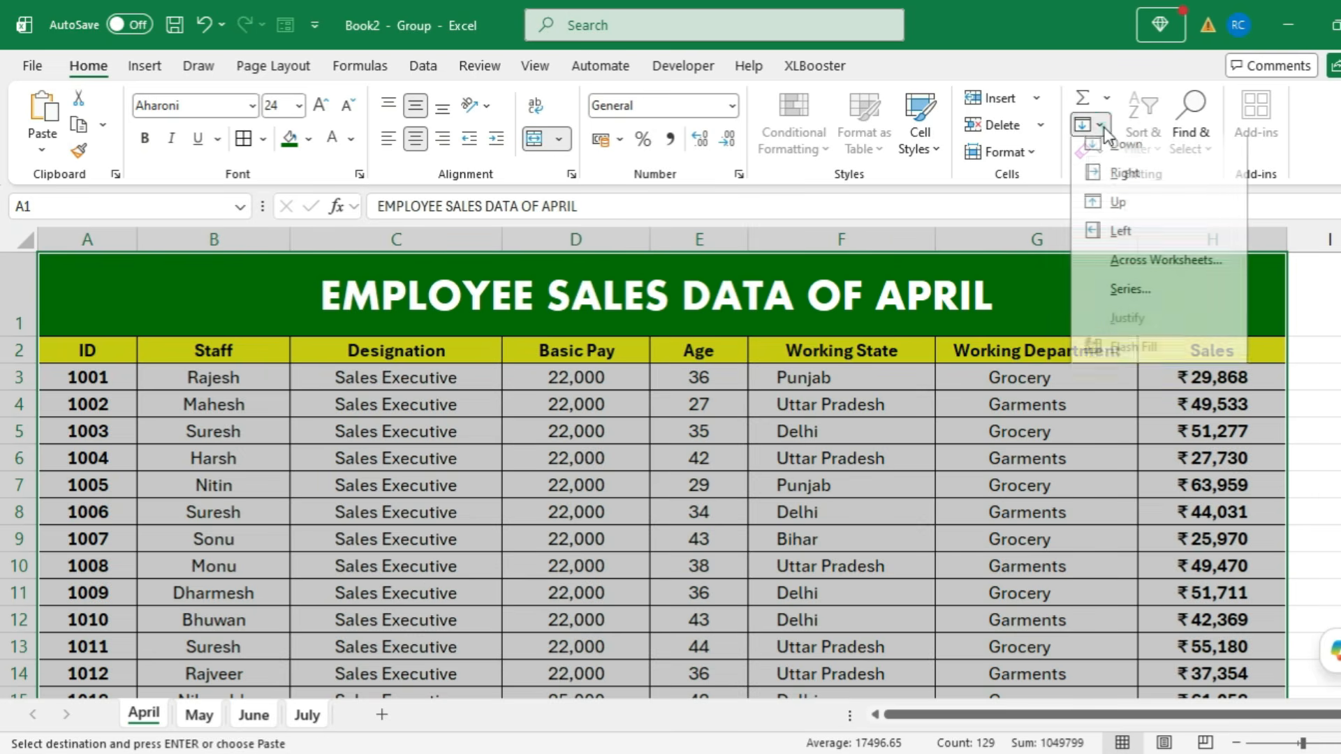
left_click(1146, 274)
left_click_drag(798, 368, 931, 358)
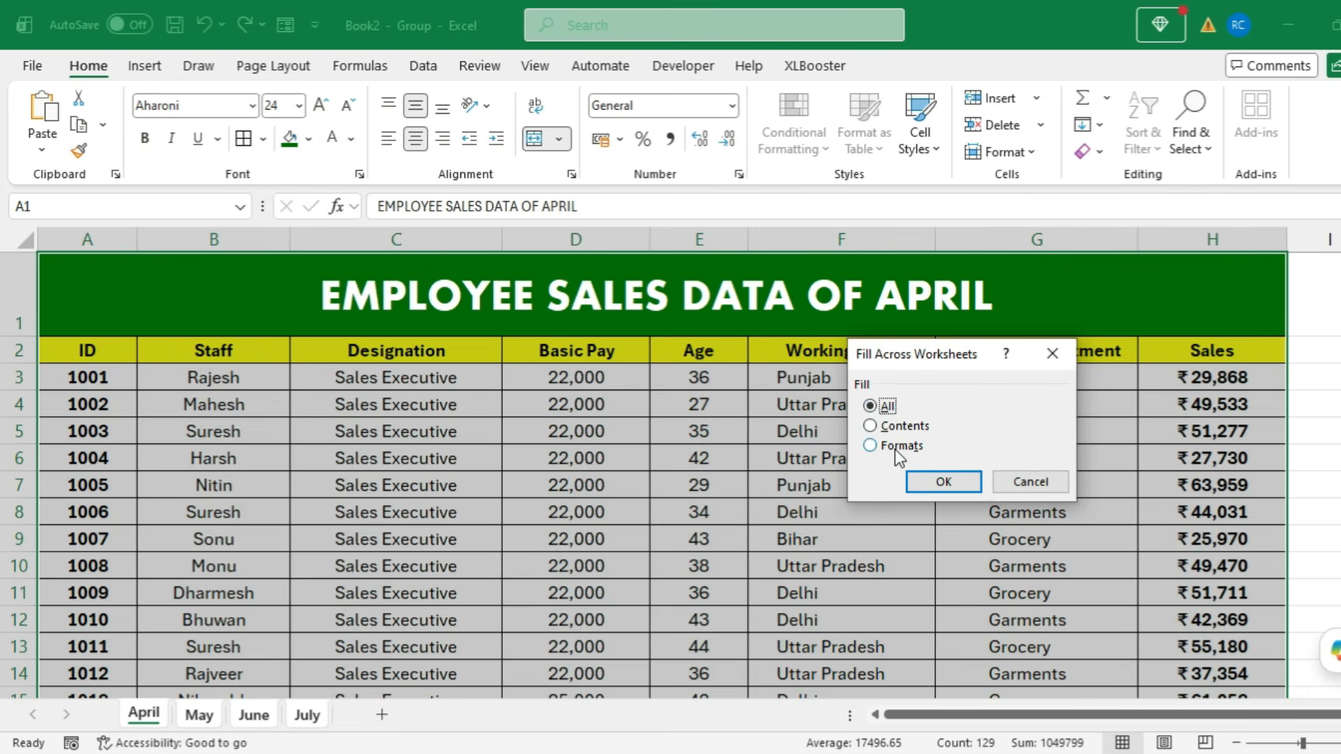
left_click(872, 429)
left_click(869, 446)
left_click(944, 484)
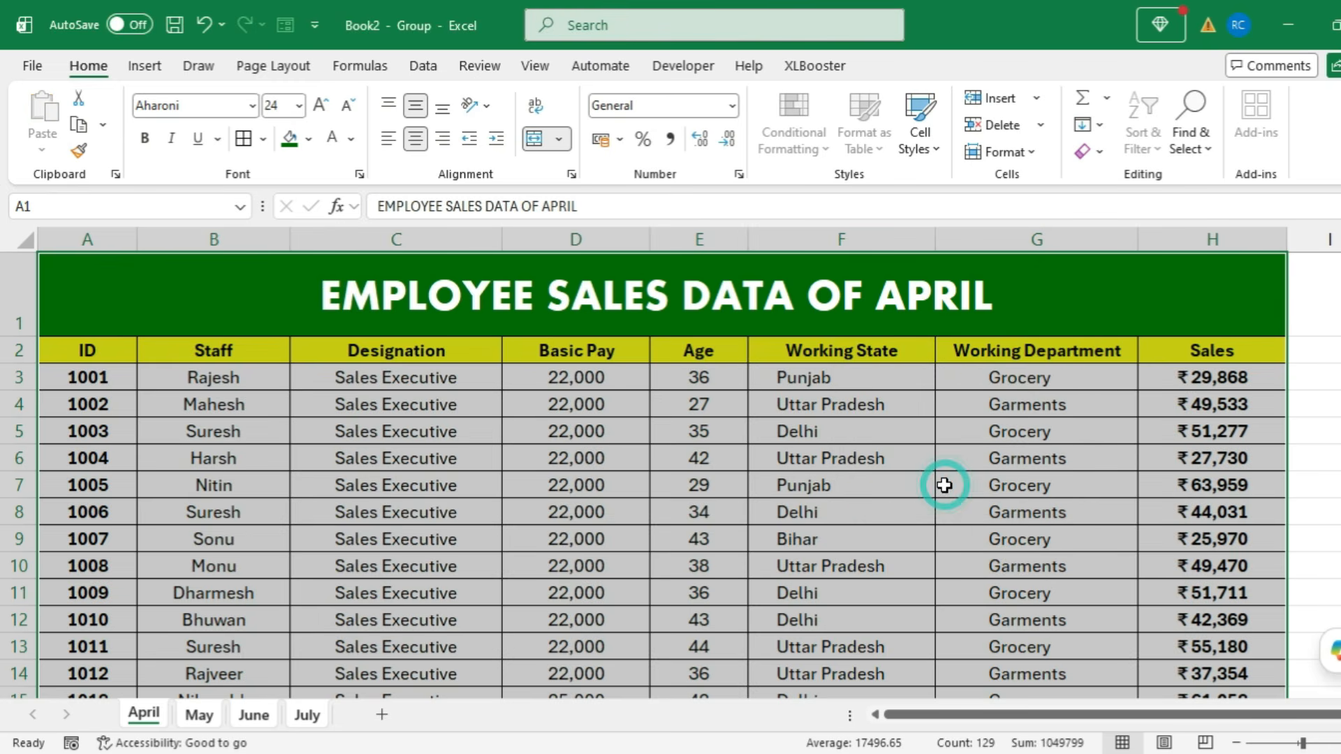
Step: Examine the title row and column heading row on the May sheet for the filled formatting
left_click(269, 555)
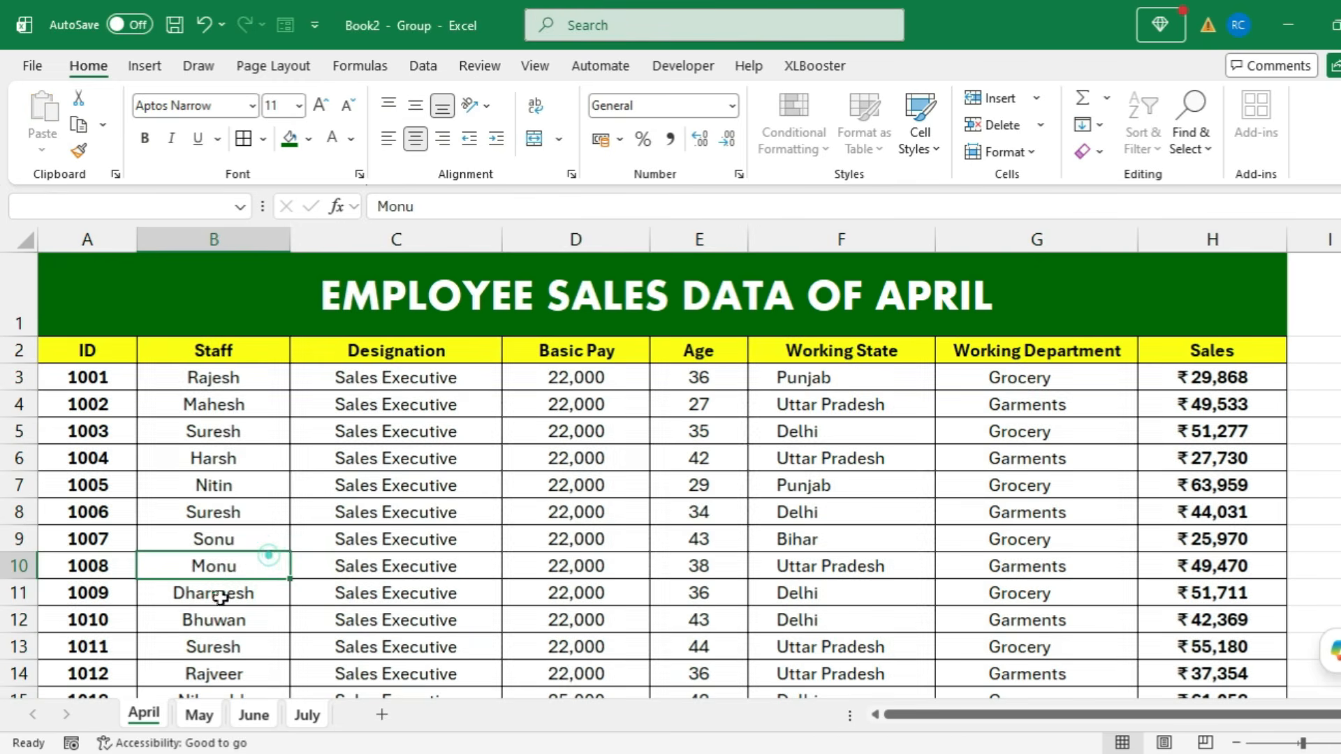
left_click(198, 714)
scroll(187, 423, "up", 2)
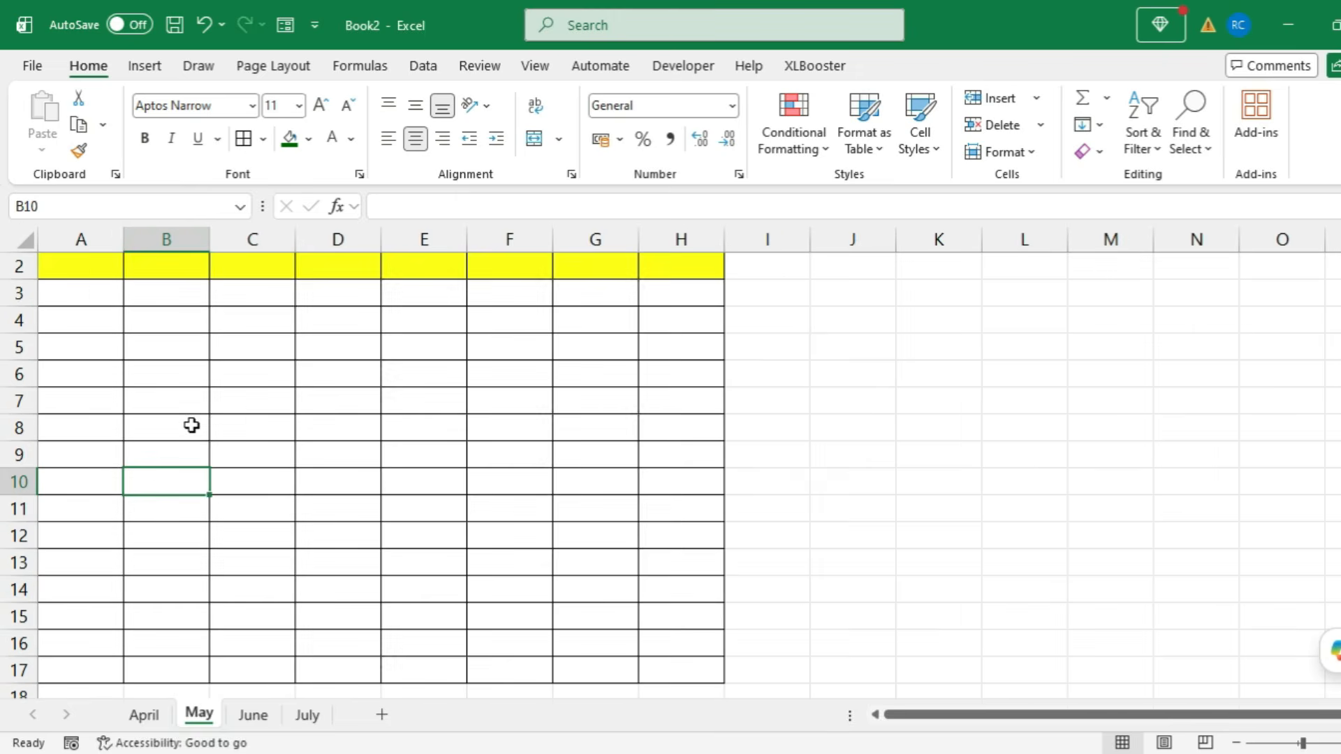
left_click(203, 260)
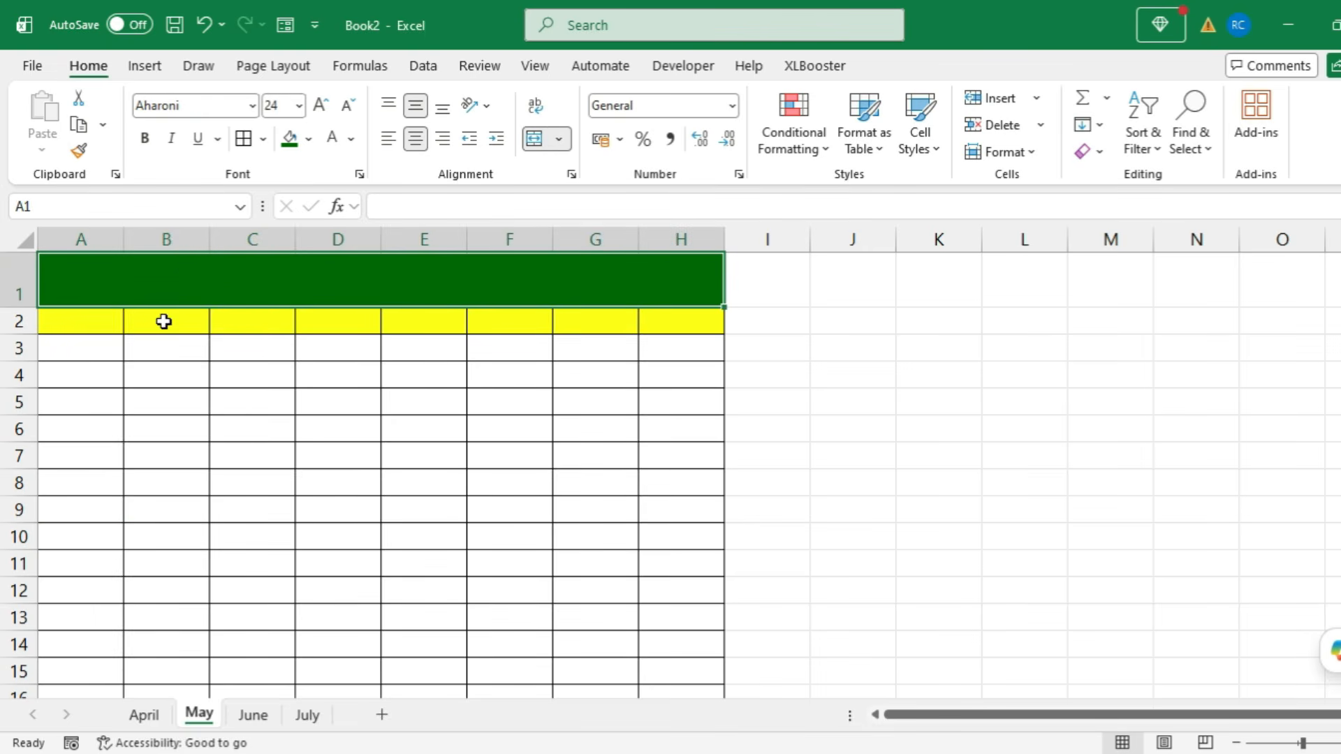
left_click_drag(80, 324, 697, 321)
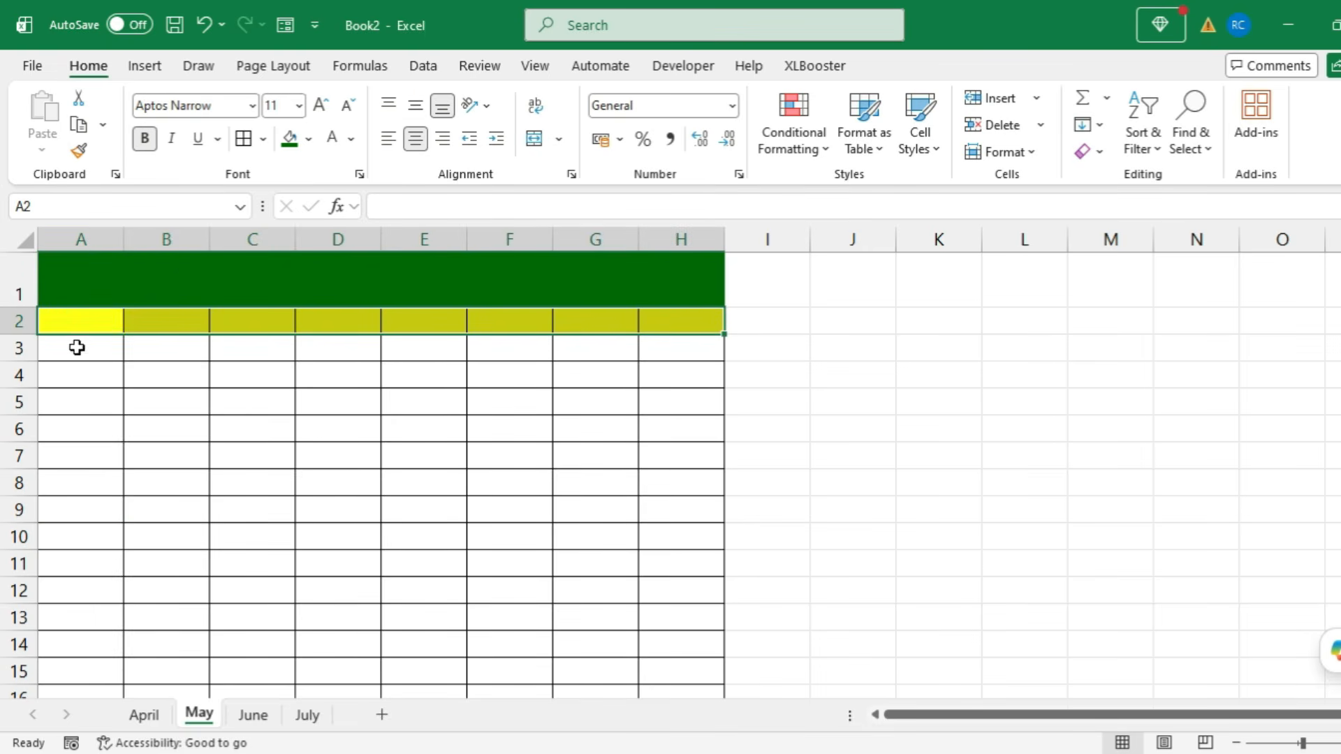
Step: Test the formatted May table by entering 456 in B2 and trying 5656 in C6
left_click(163, 324)
type("456")
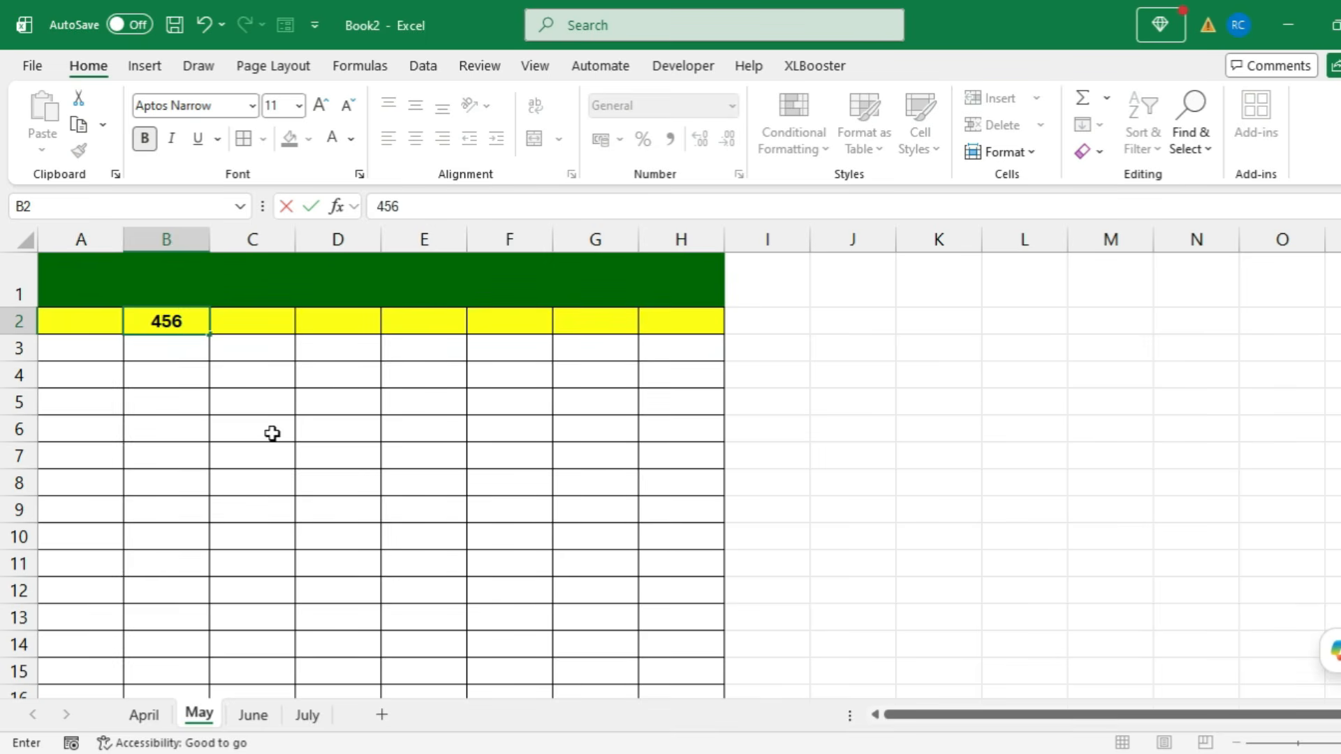
left_click(273, 433)
type("5656")
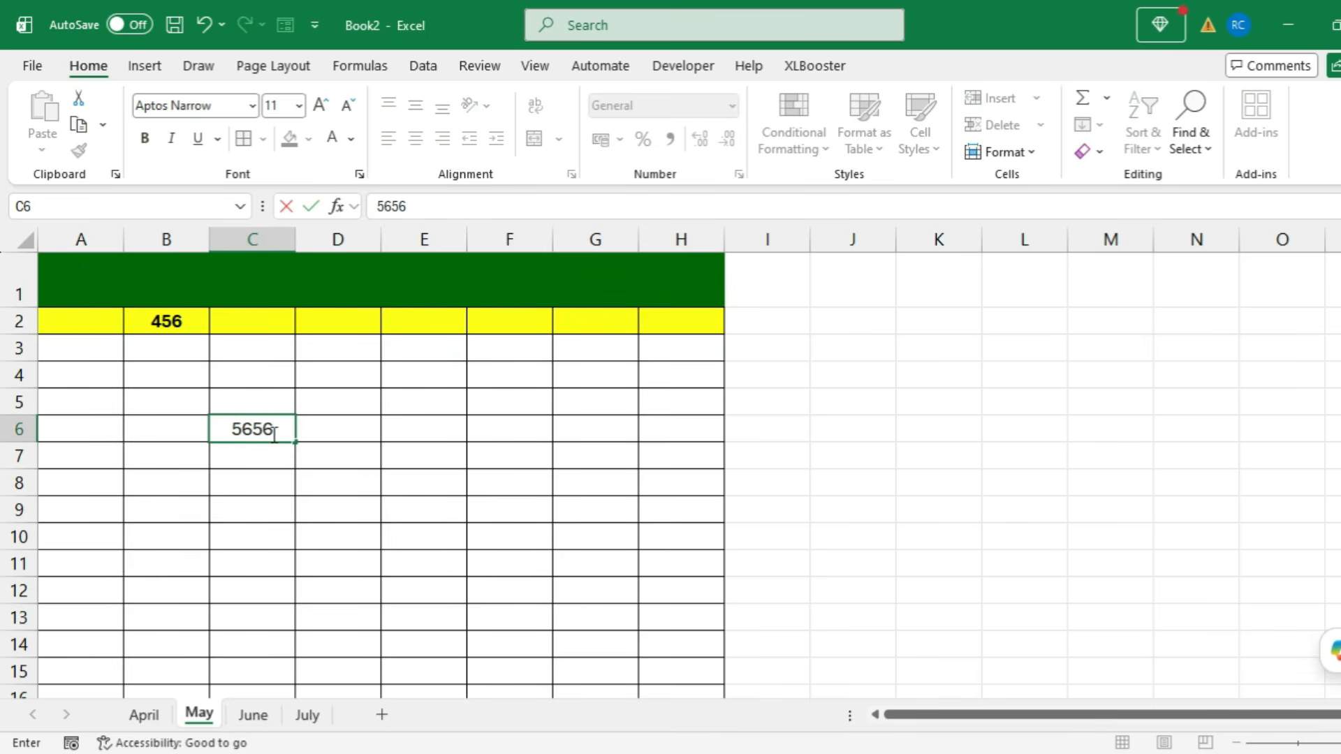
key("Escape")
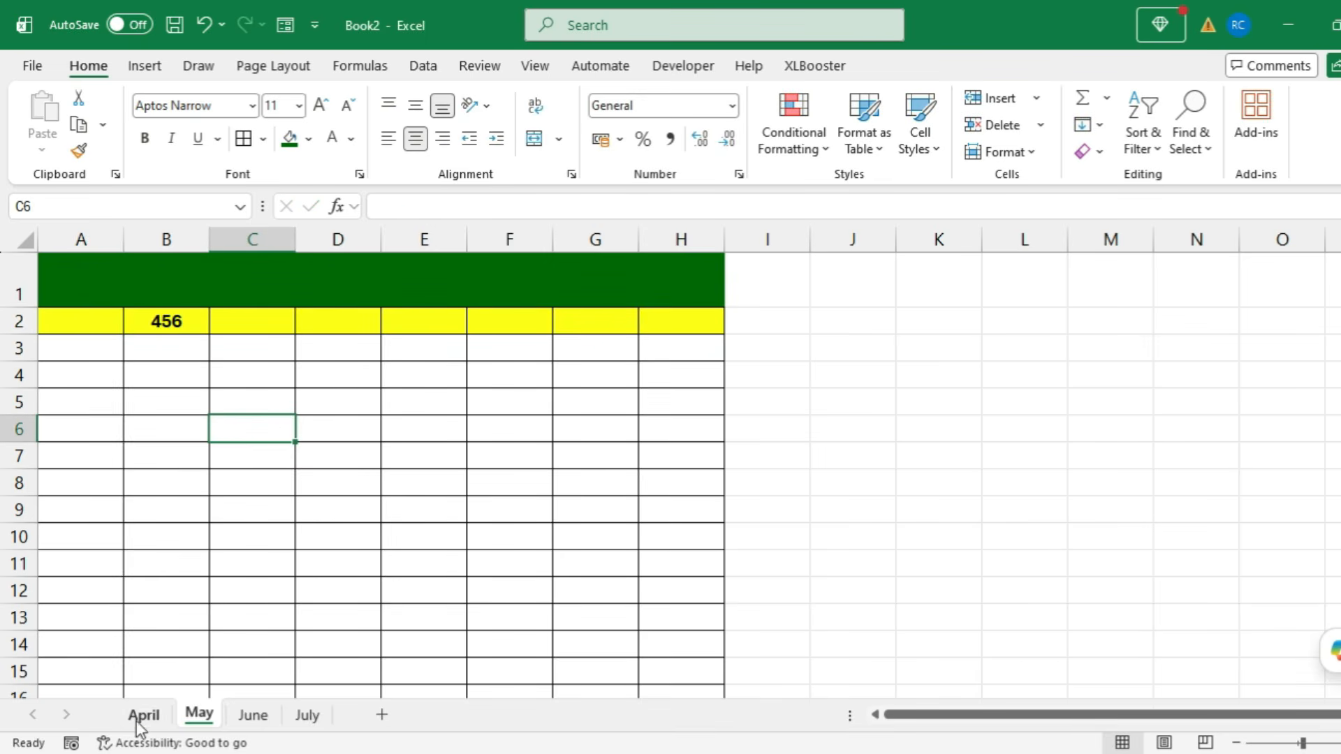
Step: Review the Designation entries and the title on the April sheet as the source of the fill
left_click(144, 715)
left_click_drag(386, 378, 358, 616)
left_click(542, 299)
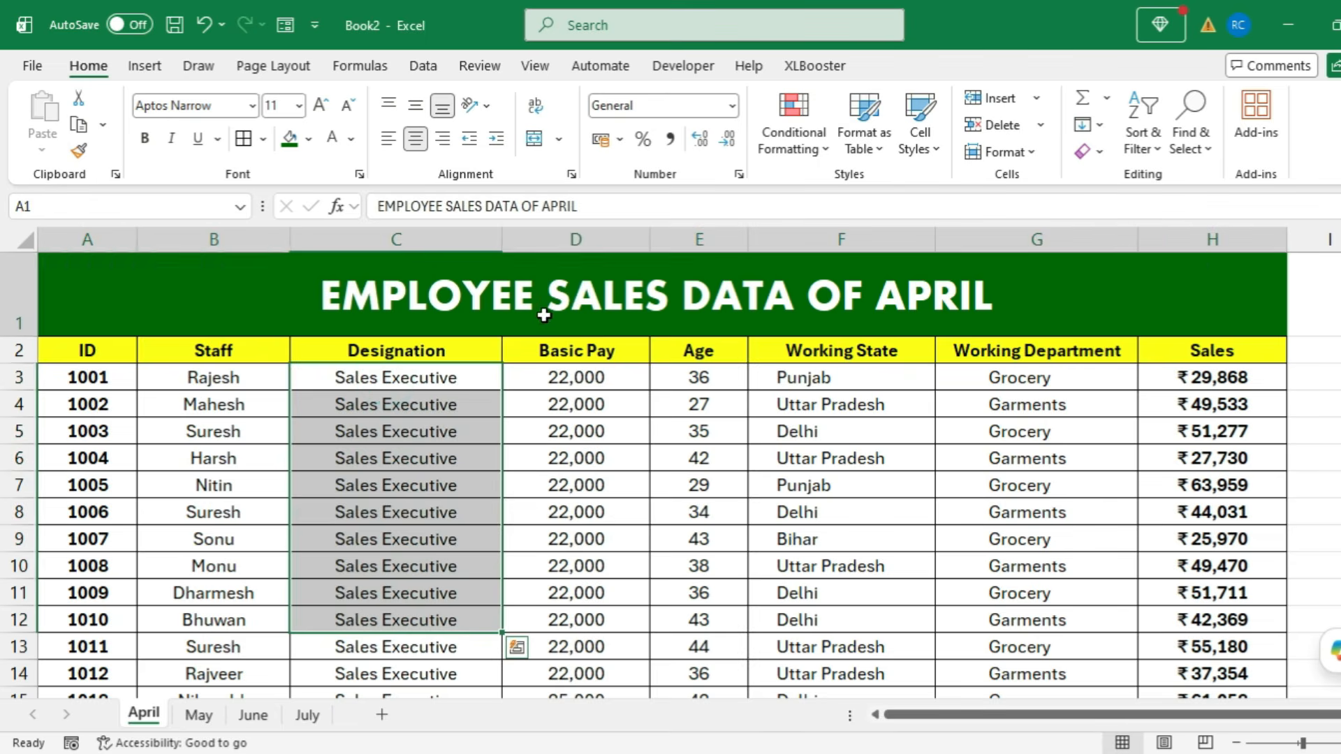
Step: Undo the 456 entry and the Formats fill, and check the July sheet
left_click(199, 715)
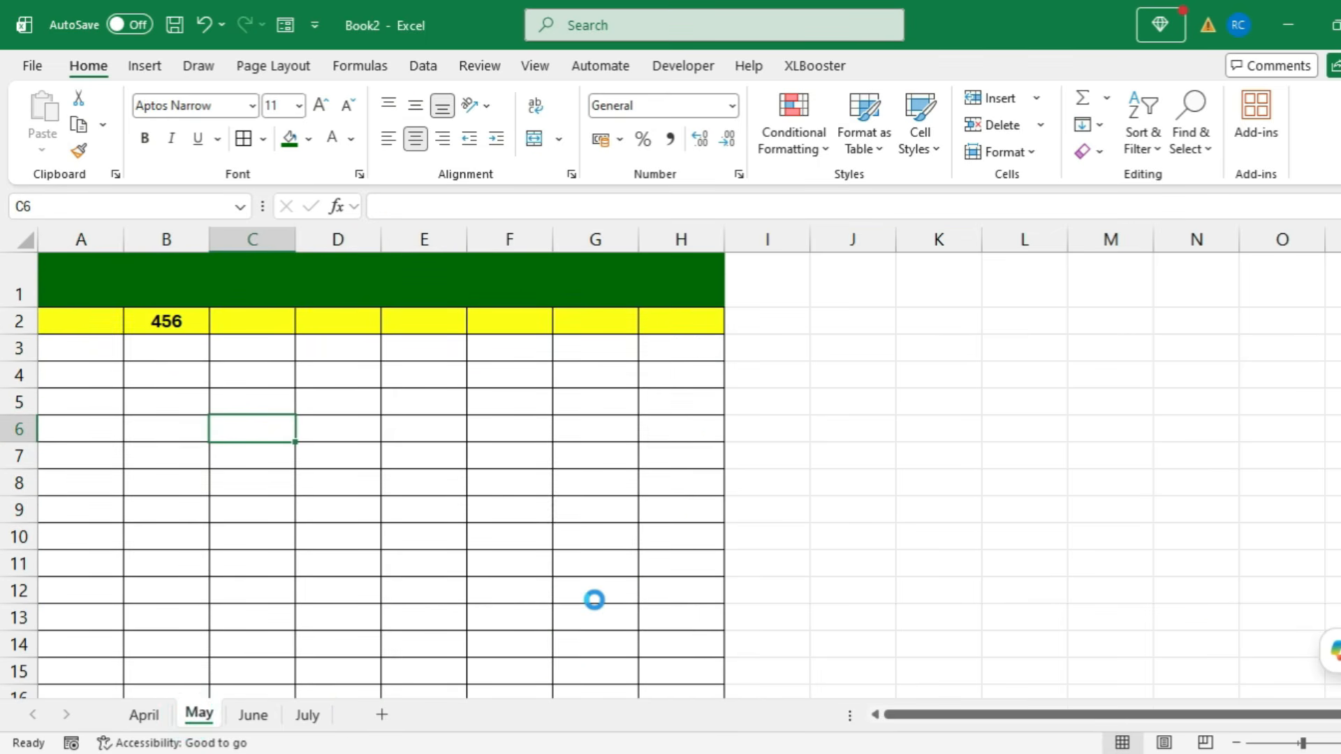
key("ctrl+z")
key("ctrl+z")
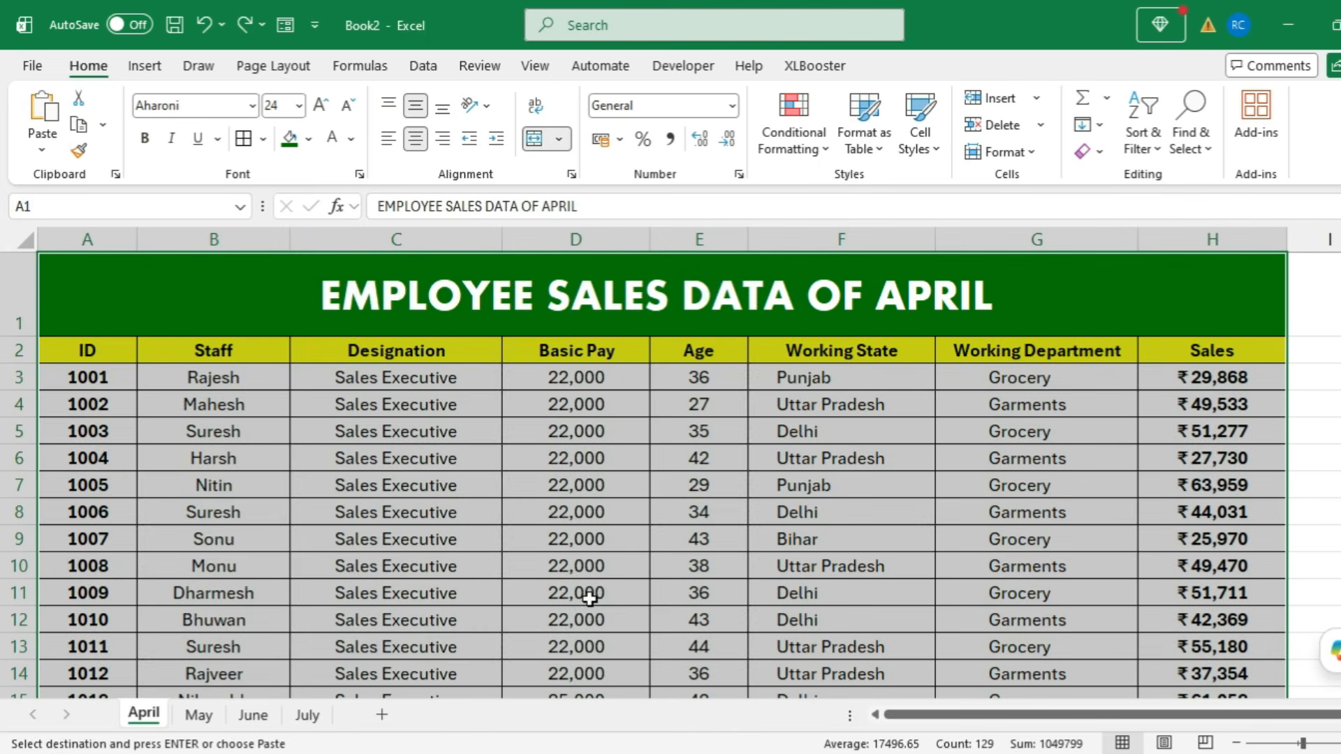
left_click(273, 721)
left_click(305, 715)
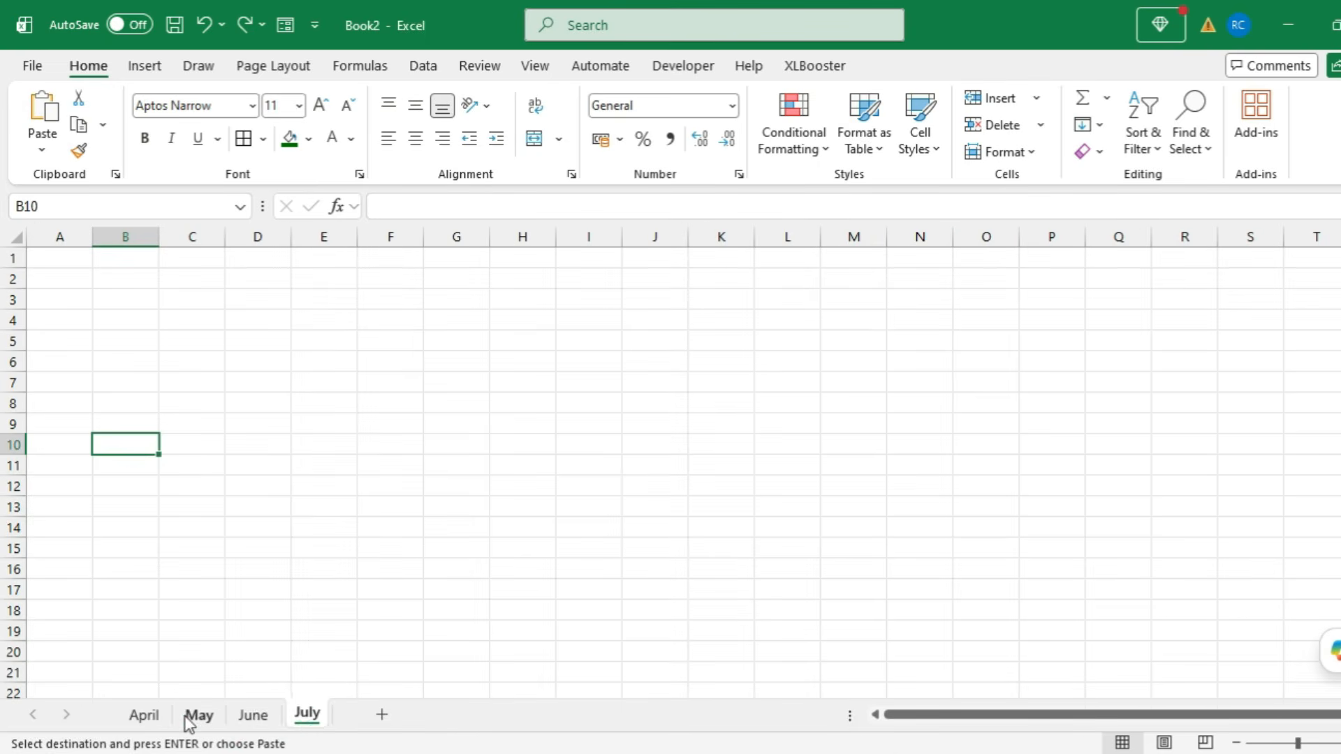
Step: Group the May, June and July sheets with April and fill the selected April table across them using the All option
left_click(144, 715)
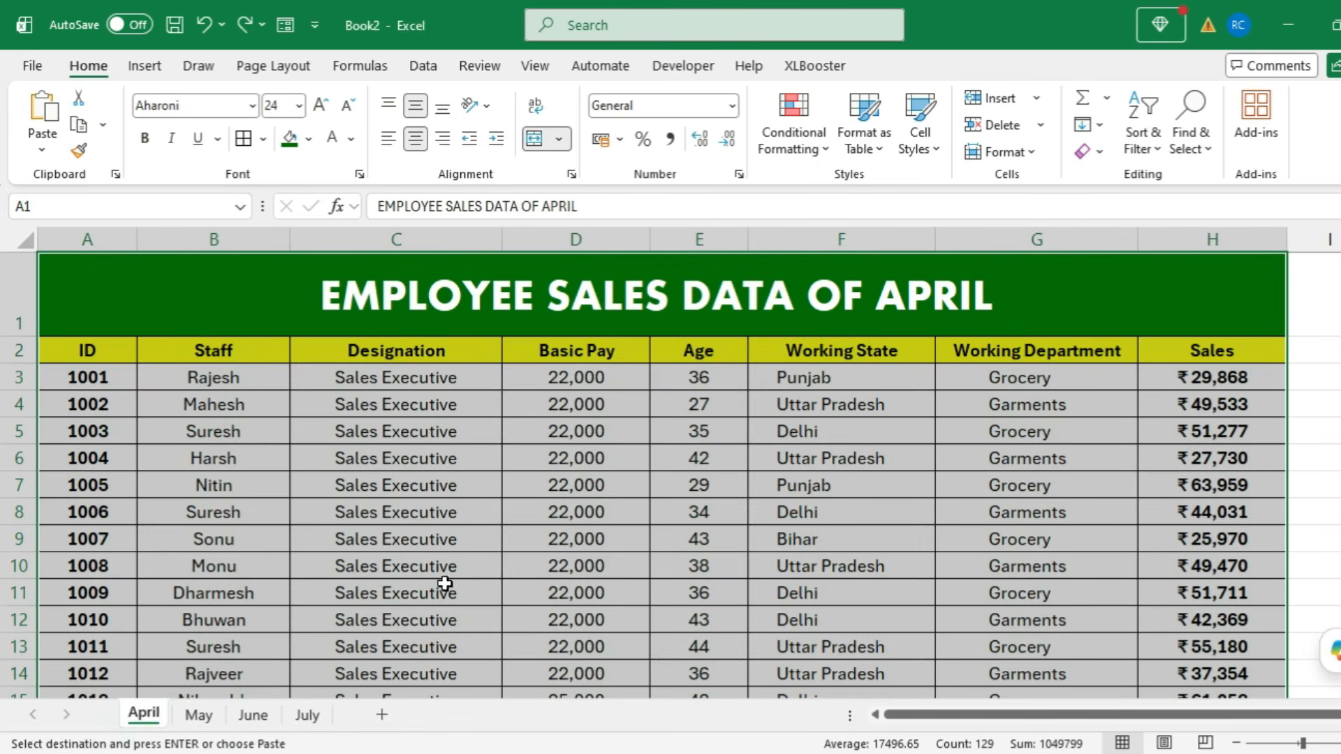
left_click(198, 716, "ctrl")
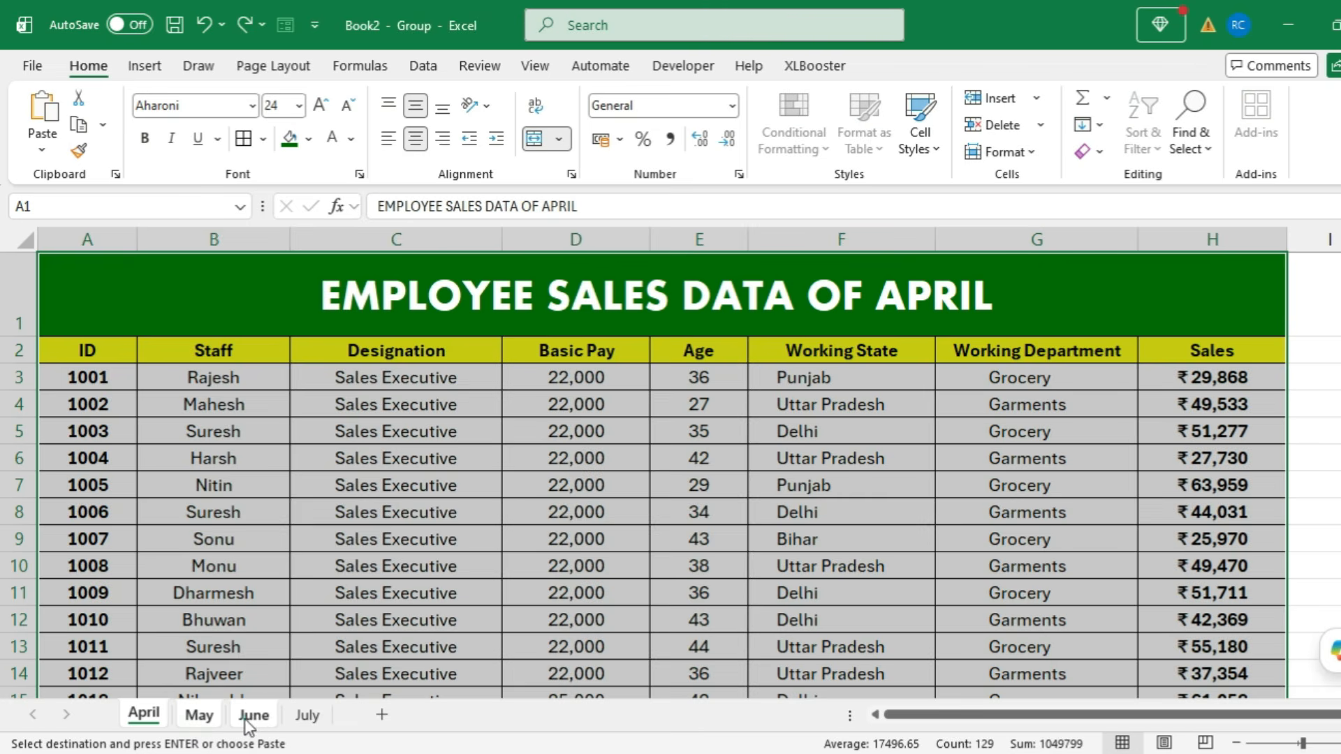
left_click(252, 715, "ctrl")
left_click(300, 716, "ctrl")
left_click(1090, 125)
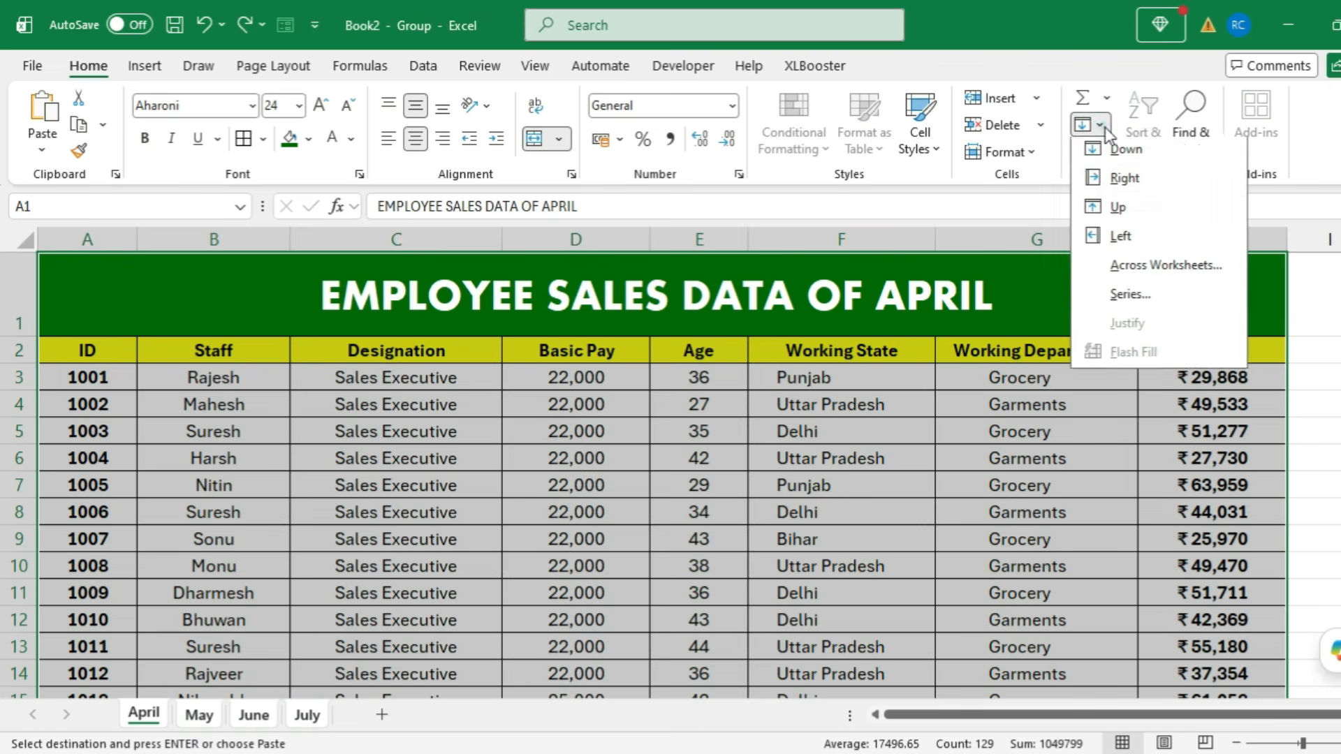
left_click(1113, 272)
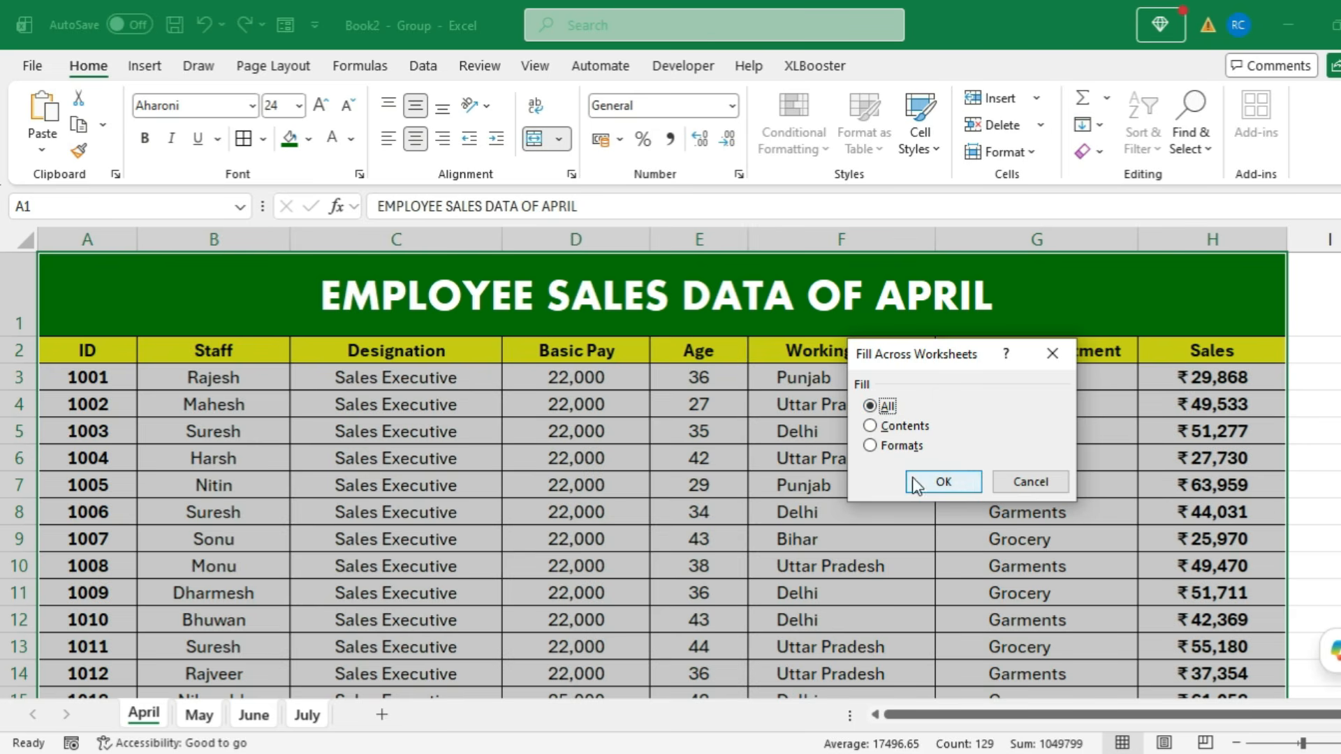
left_click(963, 482)
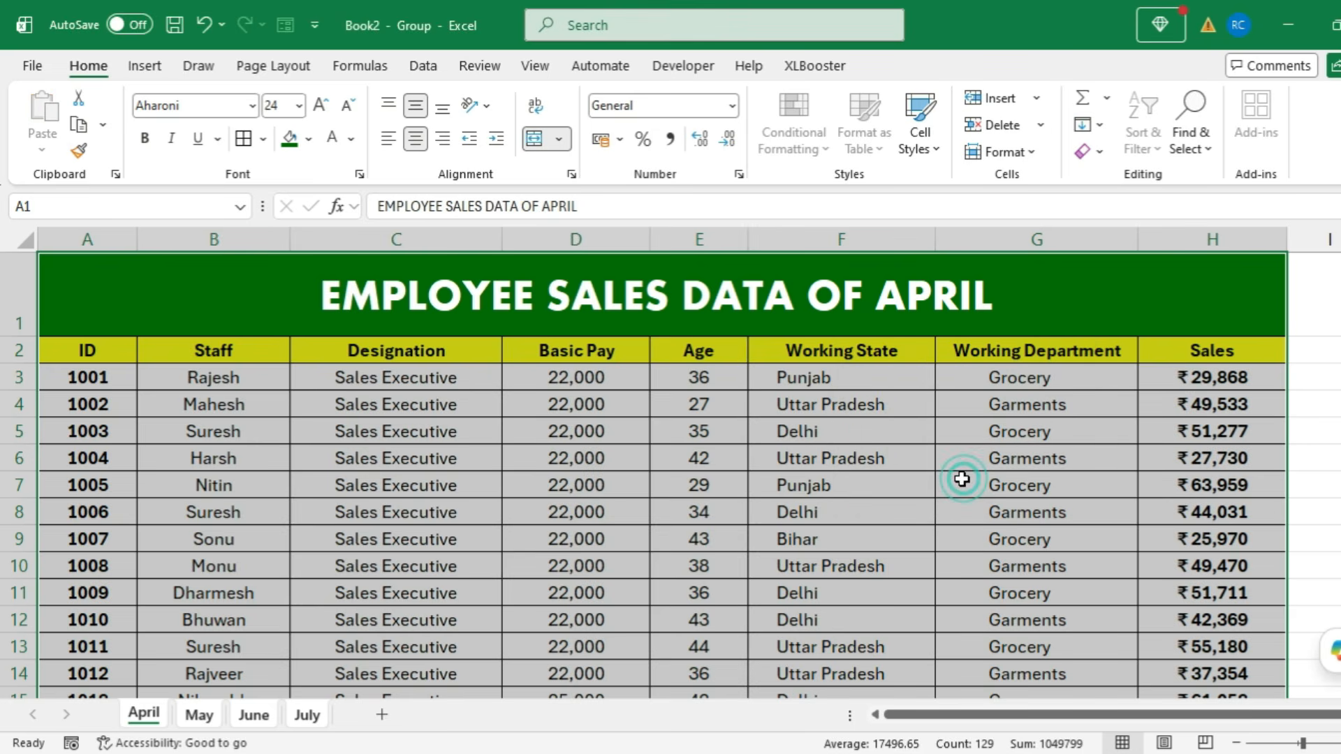
Step: Check the filled table on the May, June and July sheets
left_click(187, 716)
left_click(260, 716)
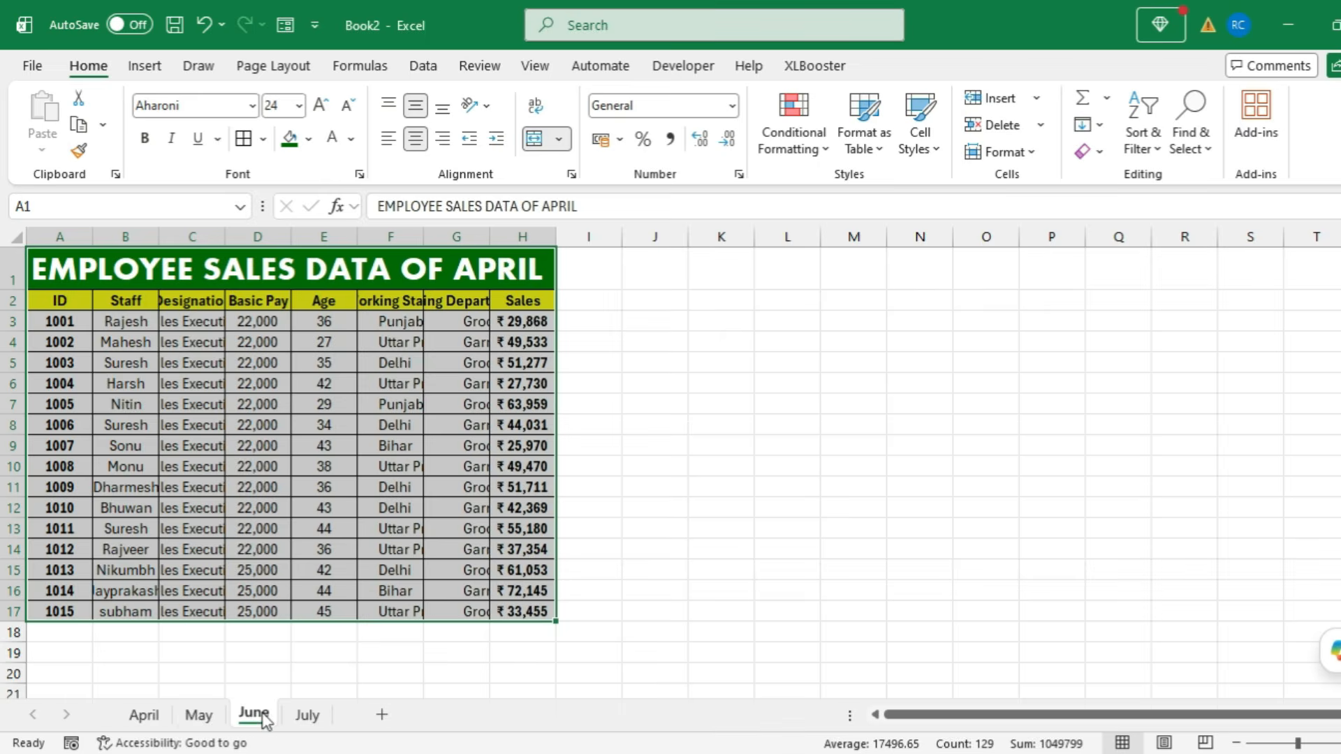
left_click(301, 715)
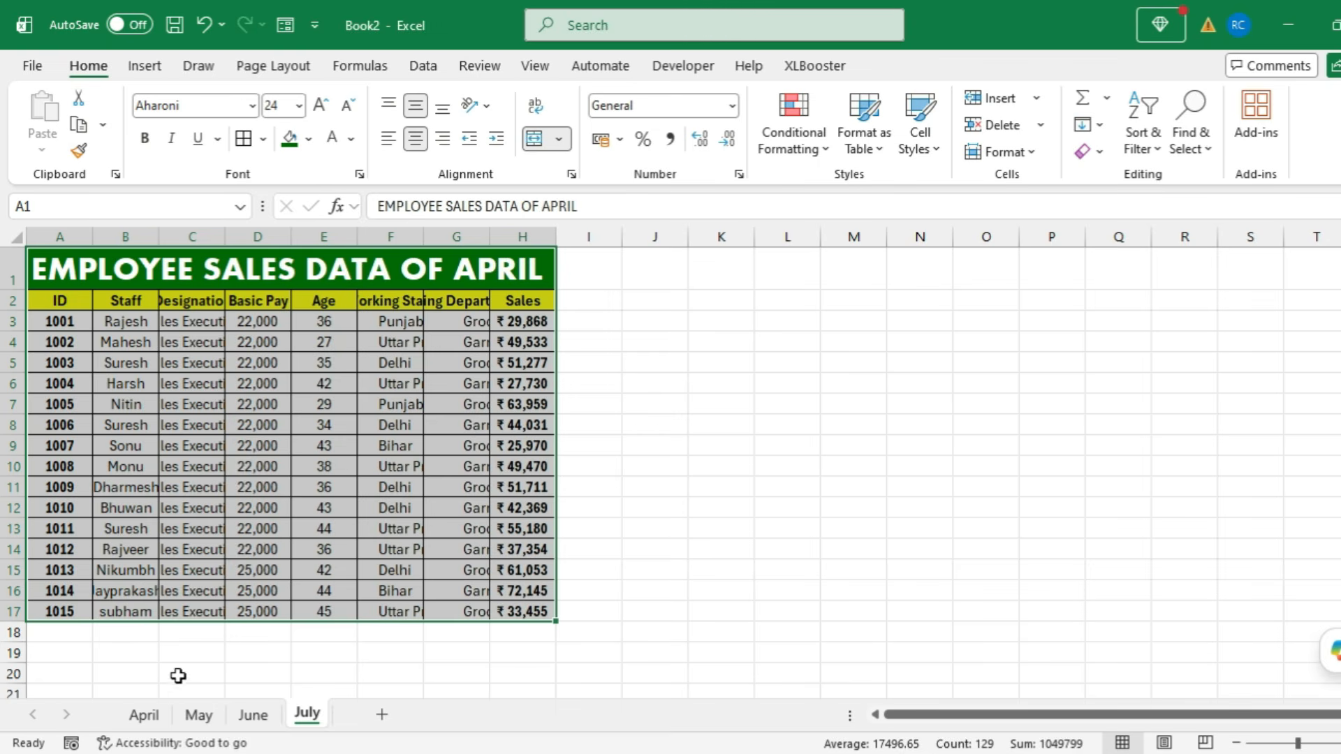
Step: Clear the sales values in H3:H17 on the May sheet
left_click(196, 713)
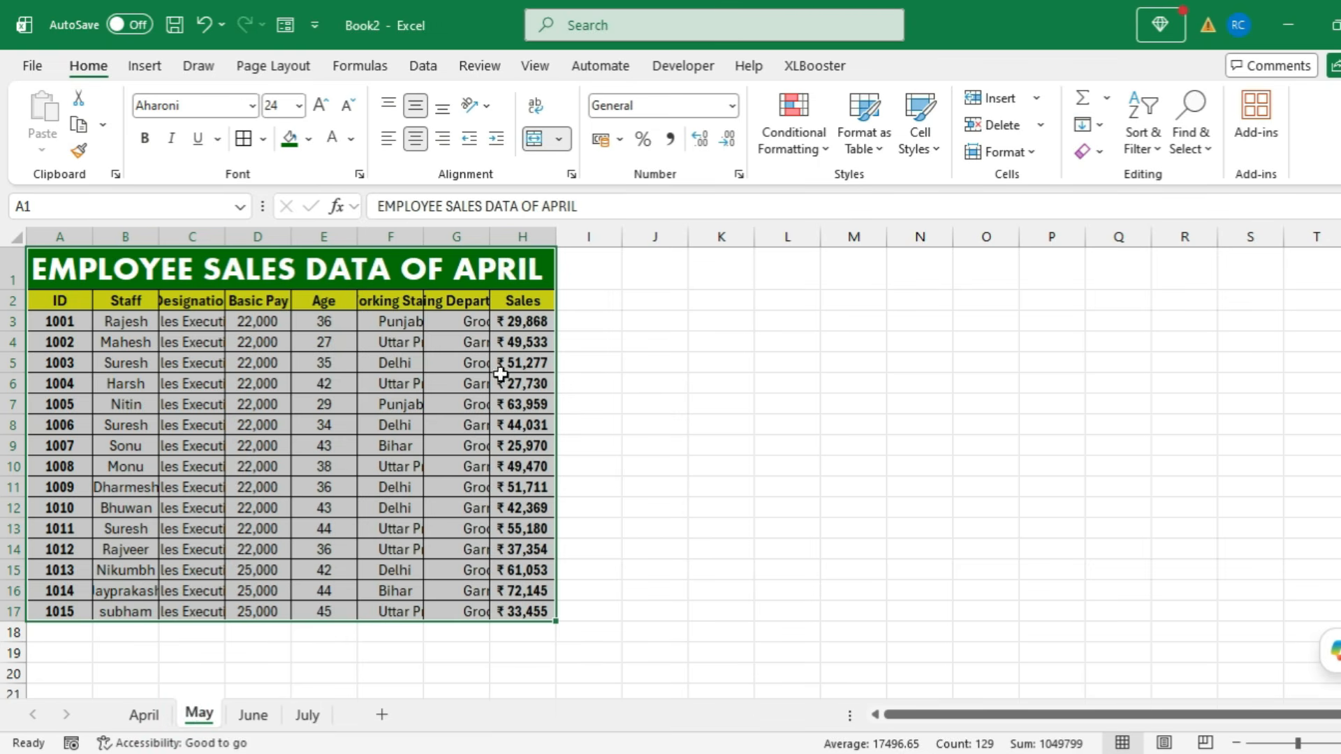
left_click_drag(536, 322, 501, 614)
key("Delete")
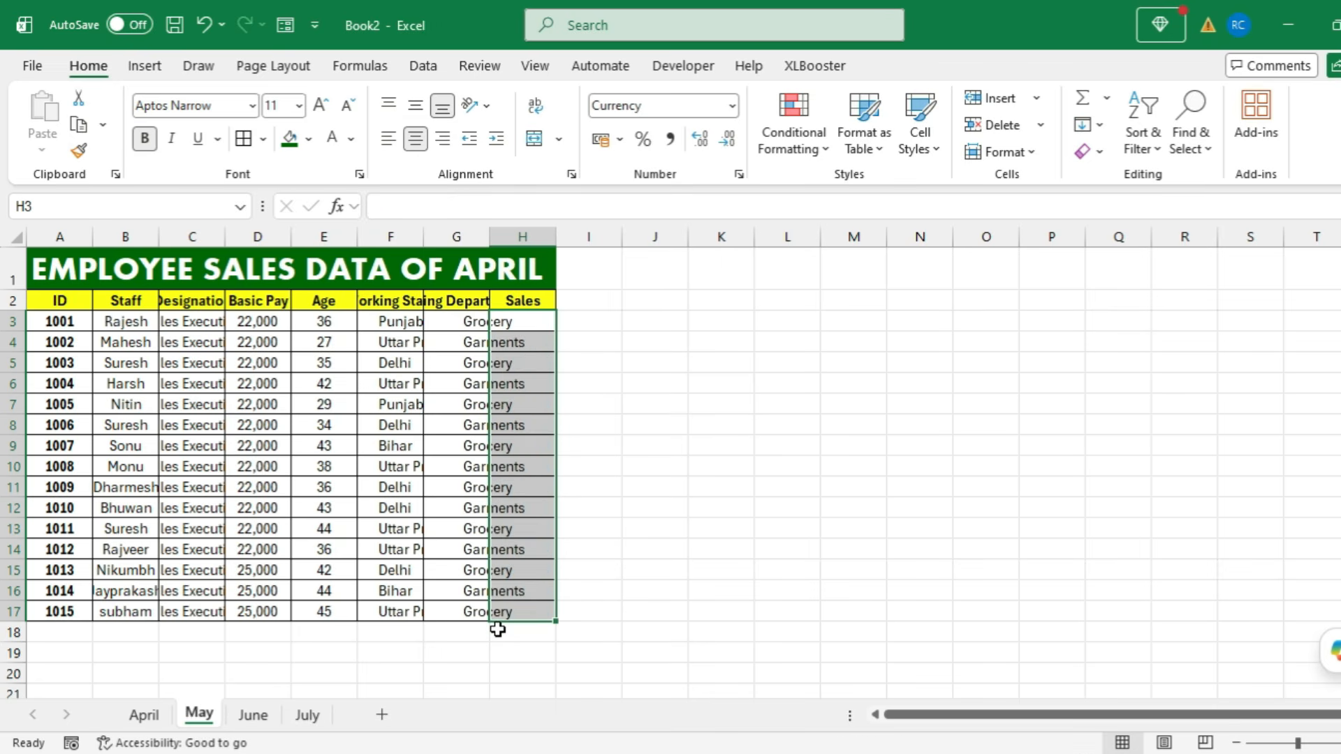
Step: Examine the widths of the ID, Staff, Designation and Age columns in the April table
left_click(244, 717)
left_click(199, 714)
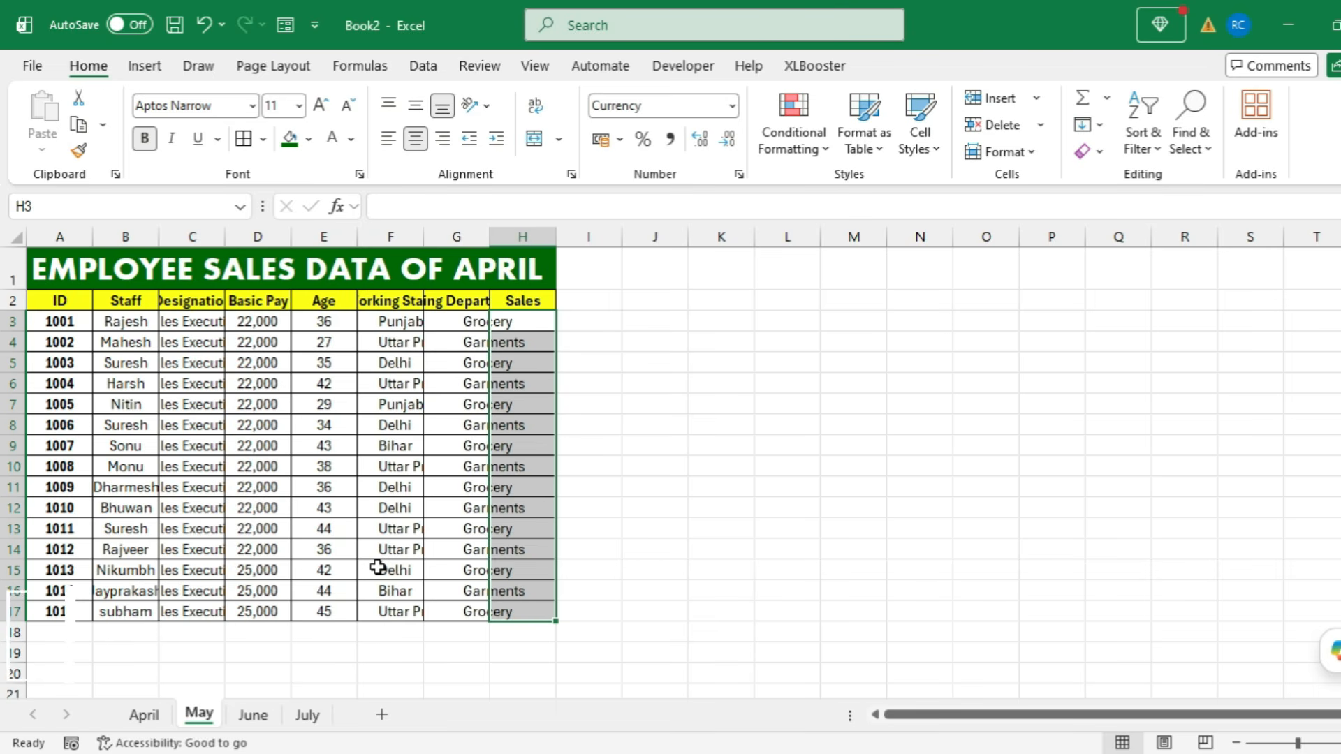
left_click(144, 715)
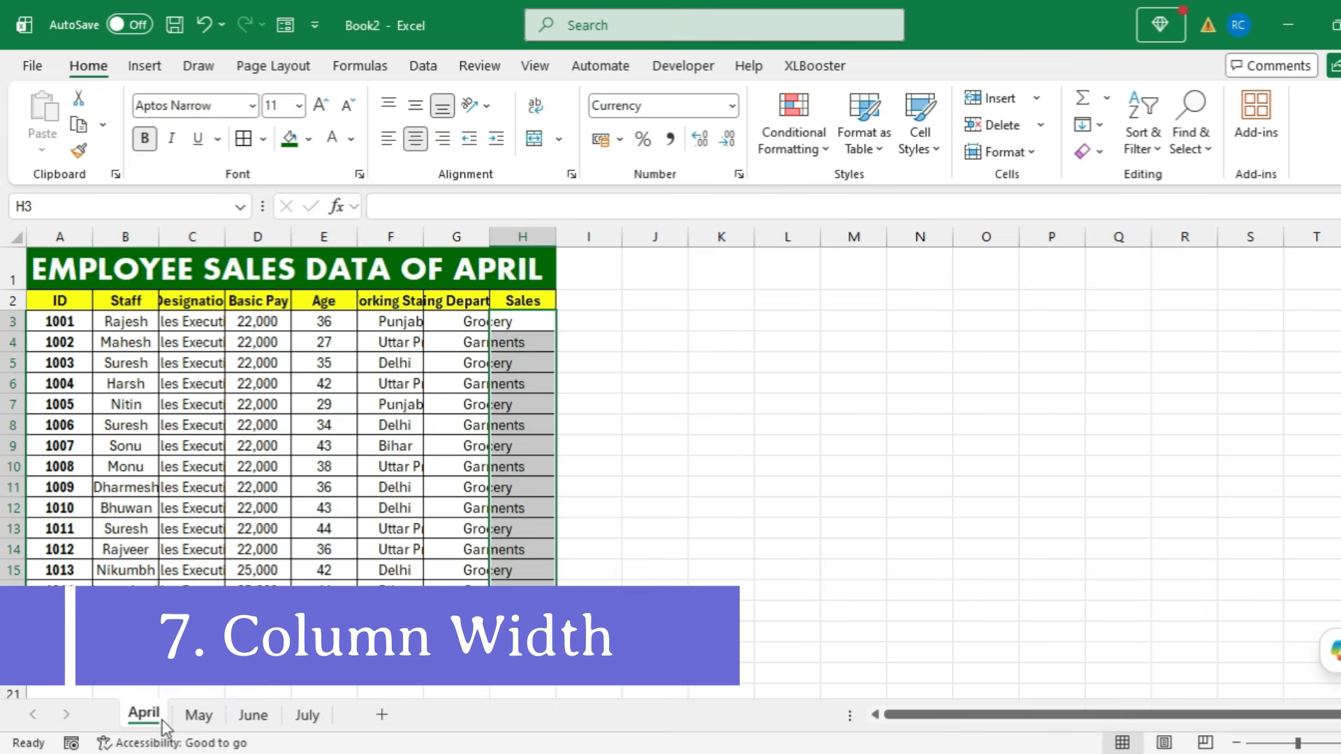
left_click_drag(110, 355, 83, 646)
left_click(93, 353)
left_click_drag(93, 367, 72, 643)
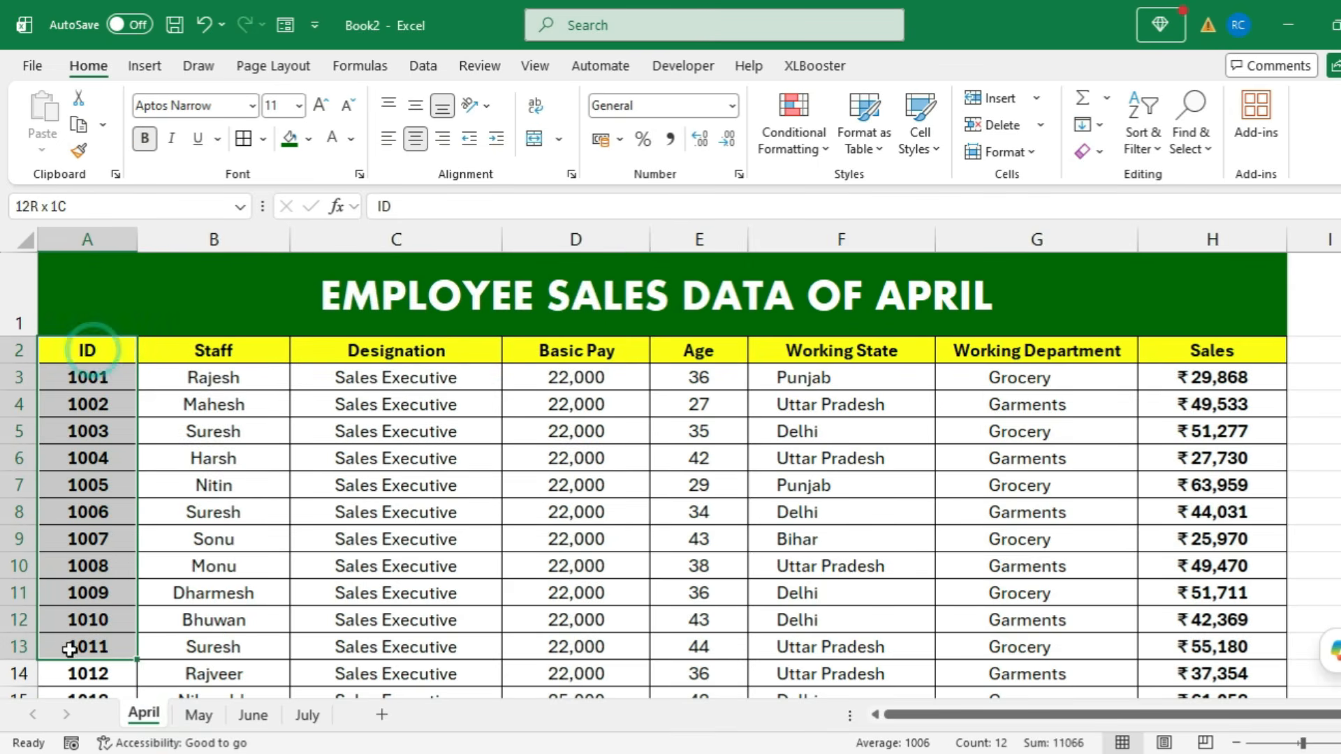
left_click_drag(246, 347, 232, 594)
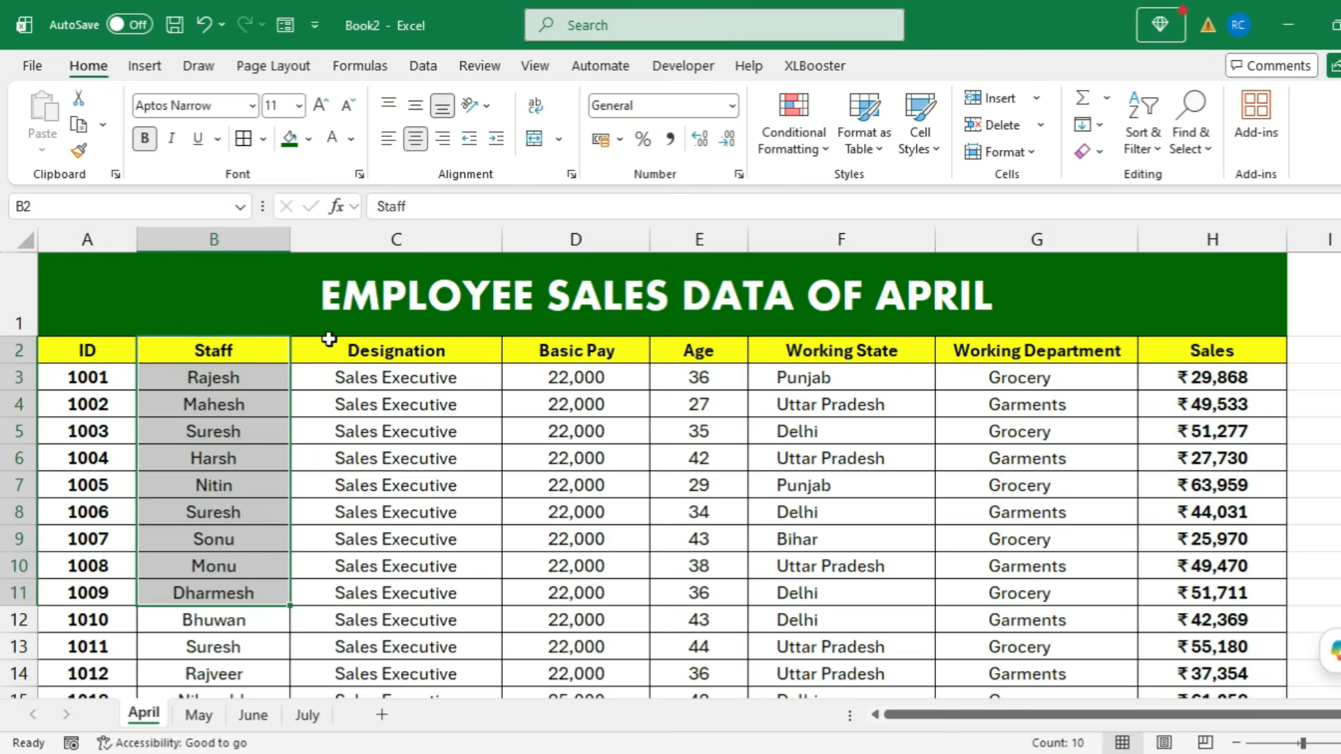
left_click_drag(380, 350, 385, 644)
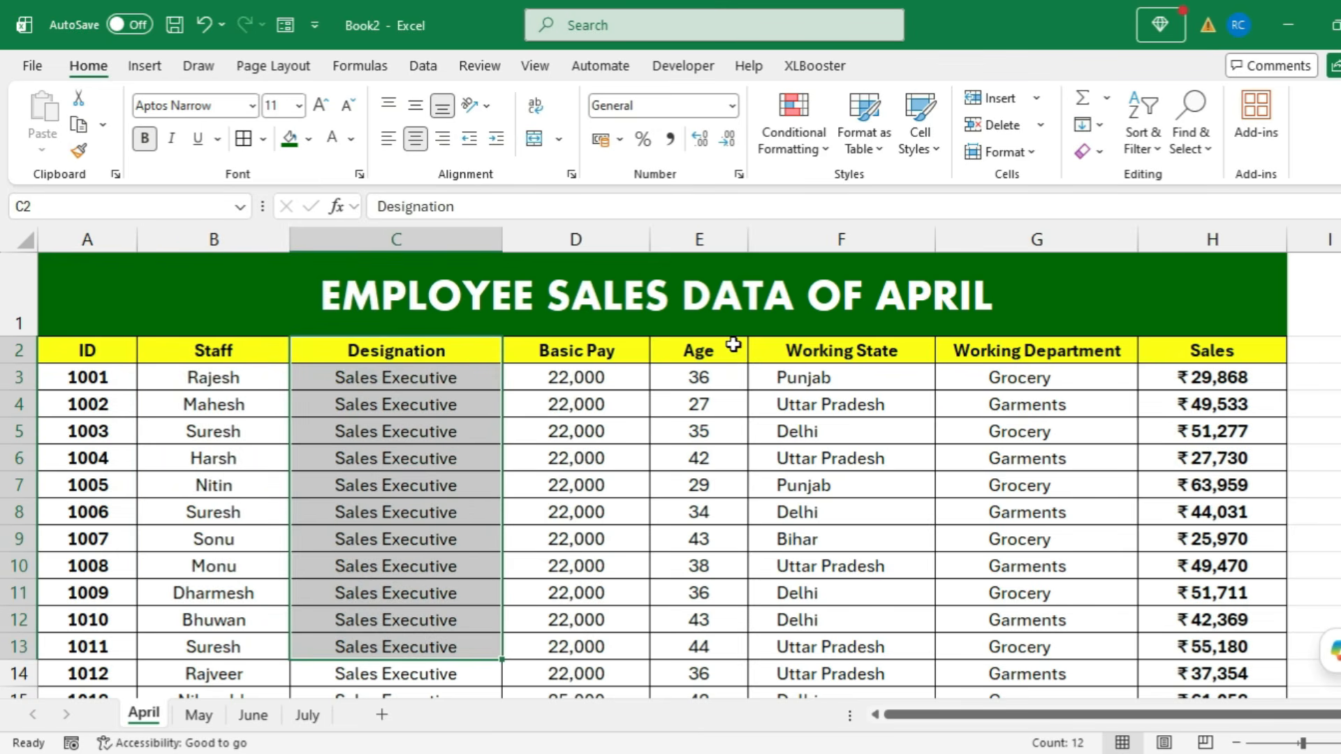
left_click_drag(727, 346, 723, 587)
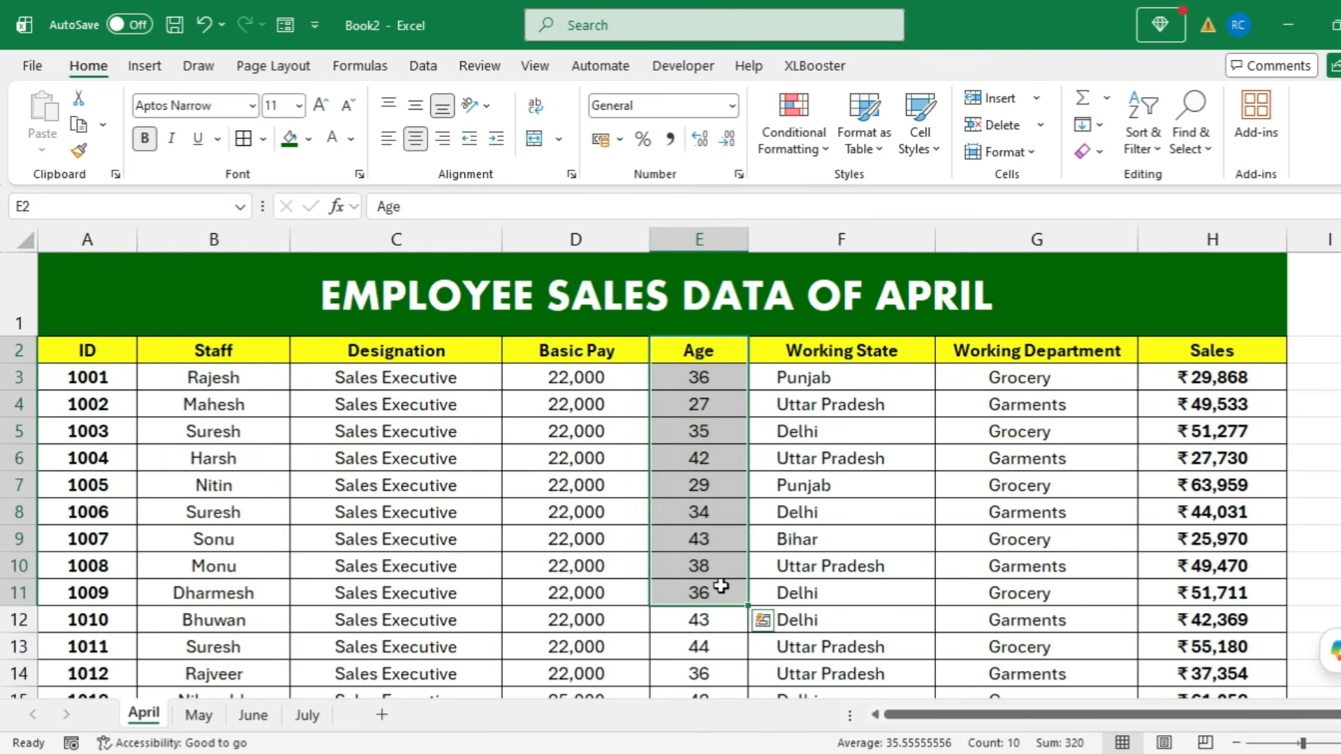
Step: Compare the column widths of the tables on the May, June and July sheets
left_click(204, 718)
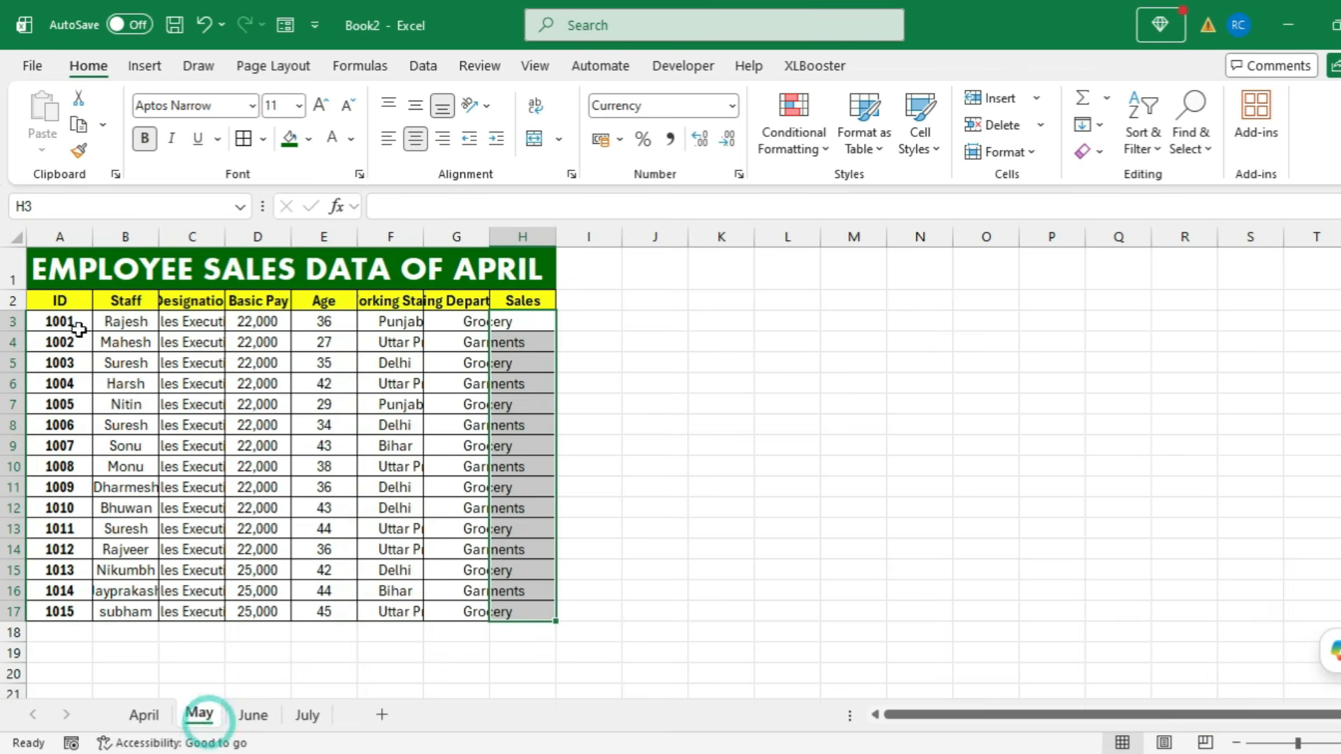
left_click(253, 714)
left_click(308, 714)
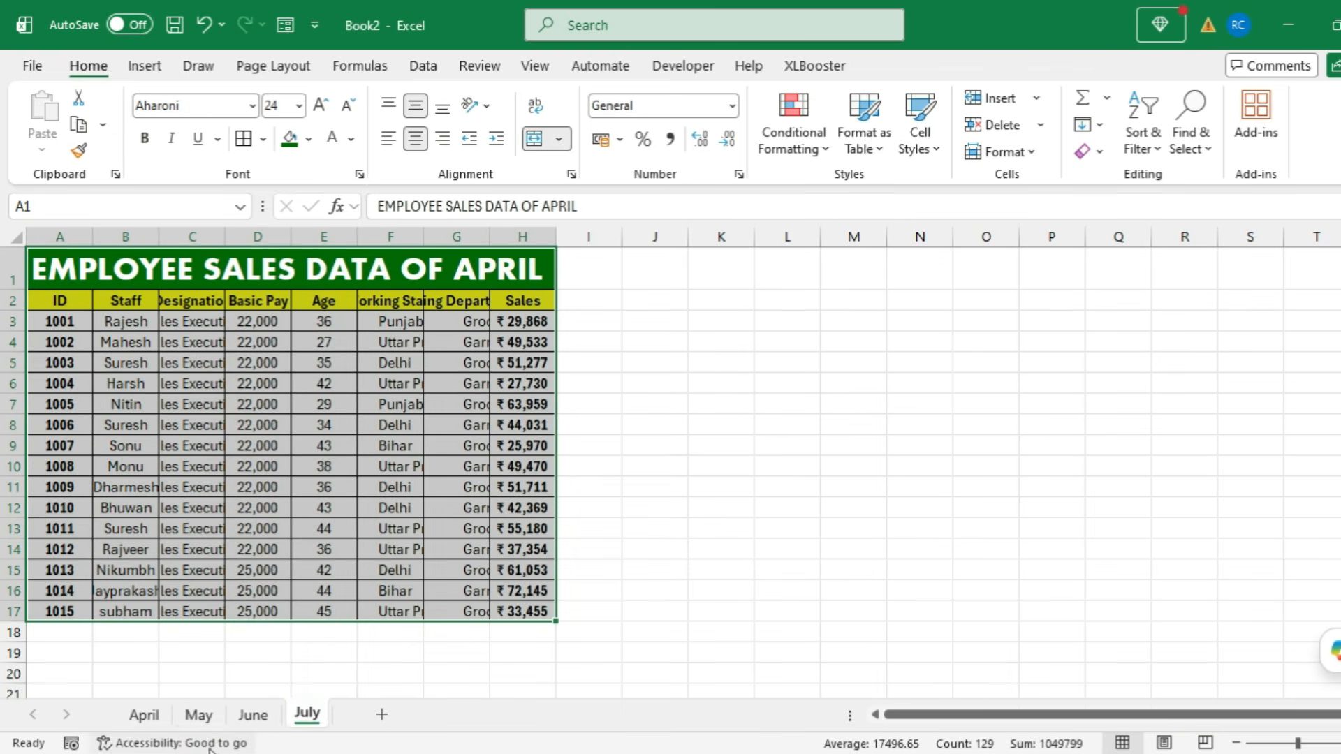
left_click(198, 714)
Step: Copy the heading row A2:H2 on the April sheet
left_click(144, 713)
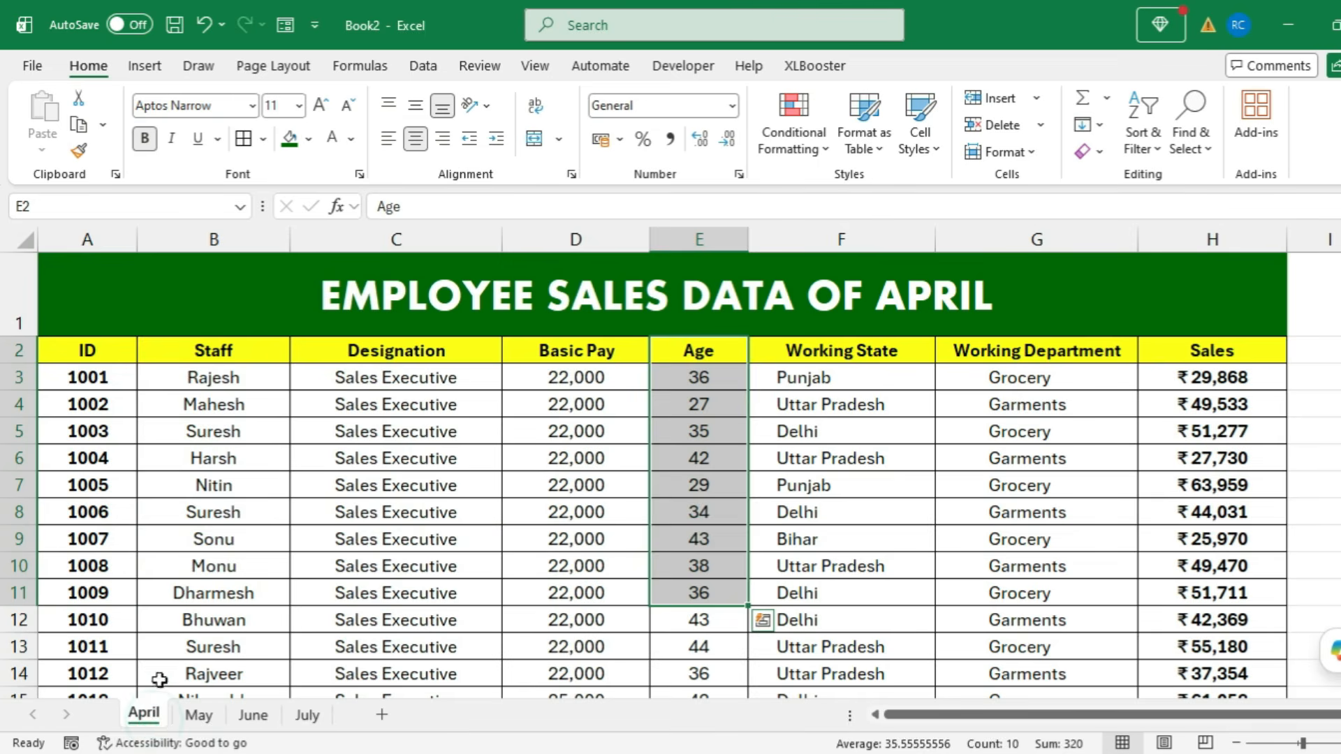
left_click_drag(81, 350, 1237, 351)
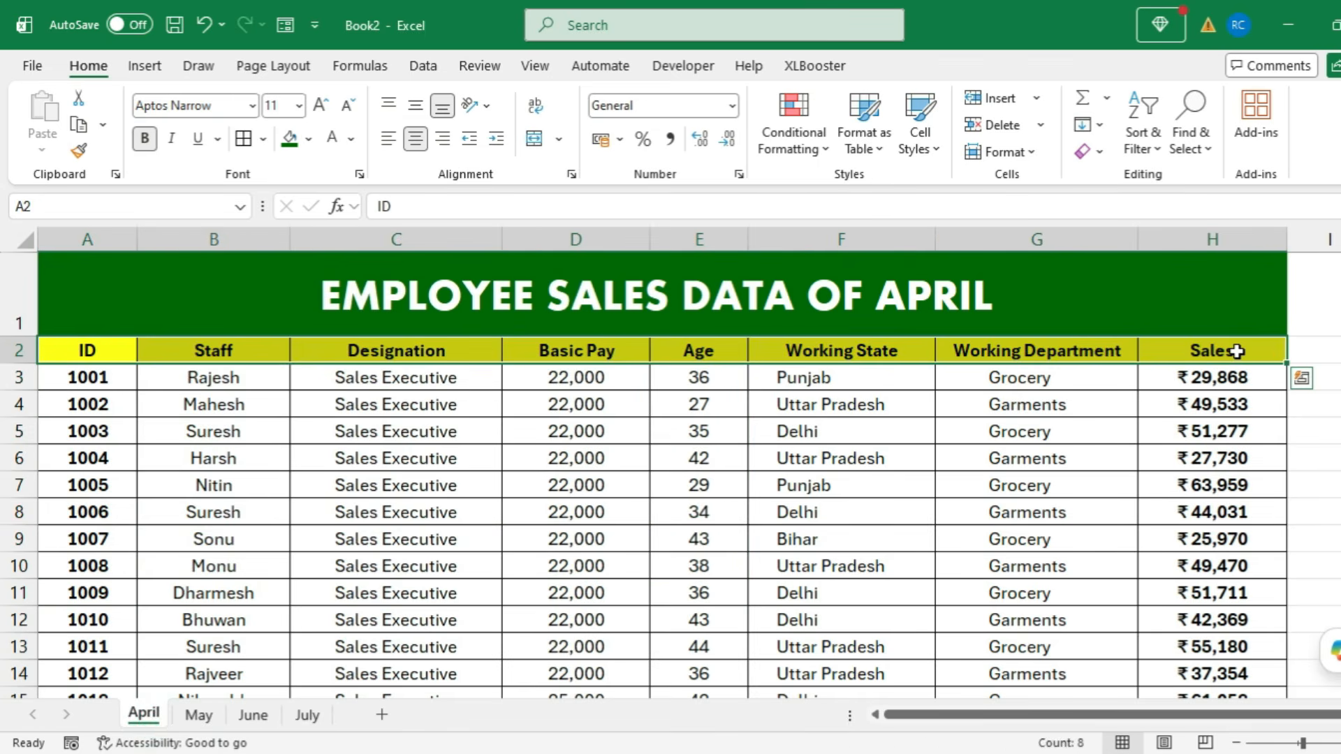
key("ctrl+c")
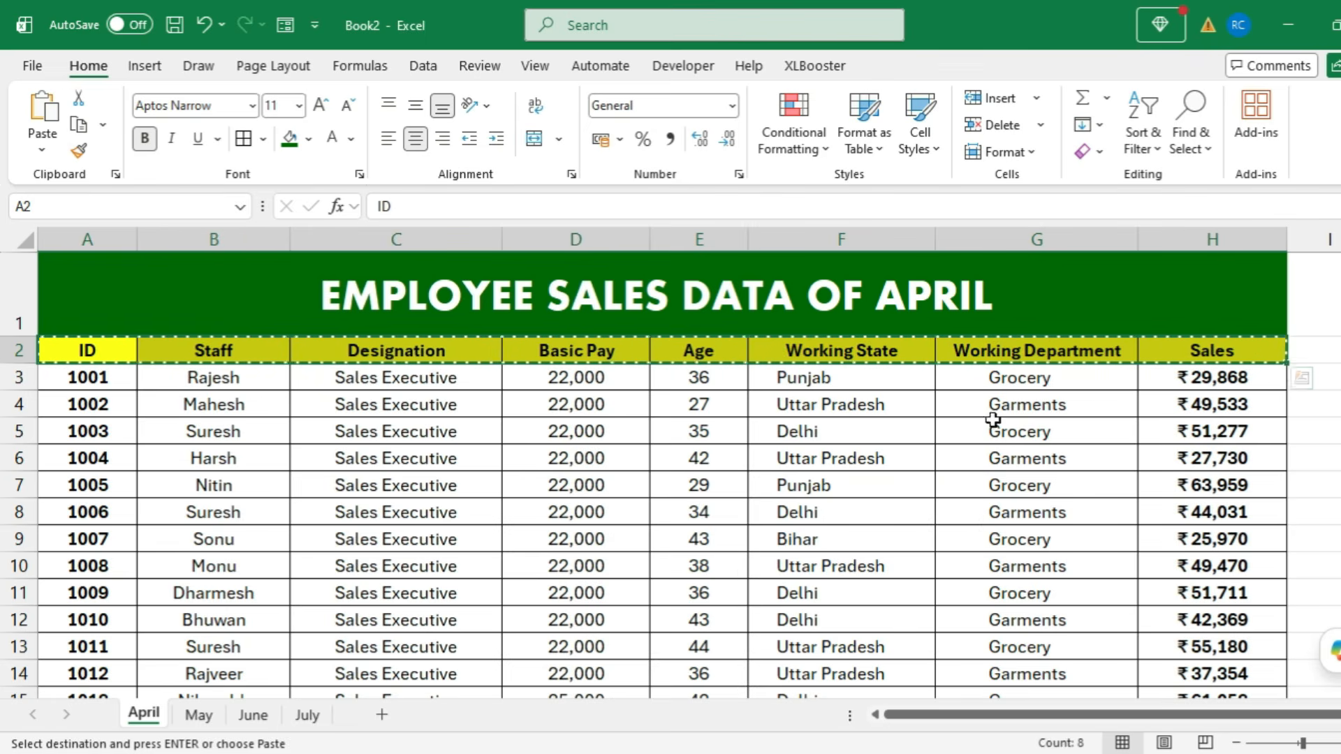
Step: Apply the copied April column widths to the heading row A2:H2 on the May sheet with Paste Special
left_click(198, 713)
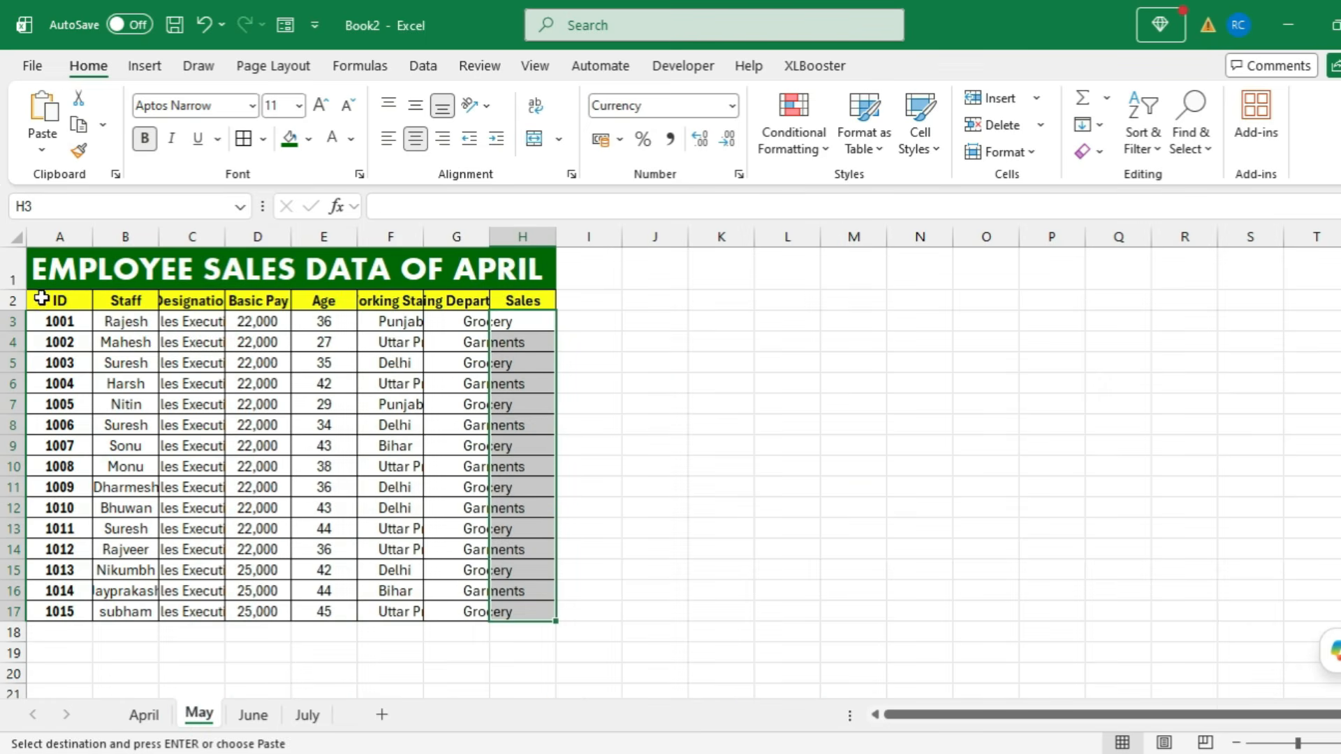
left_click_drag(43, 300, 531, 300)
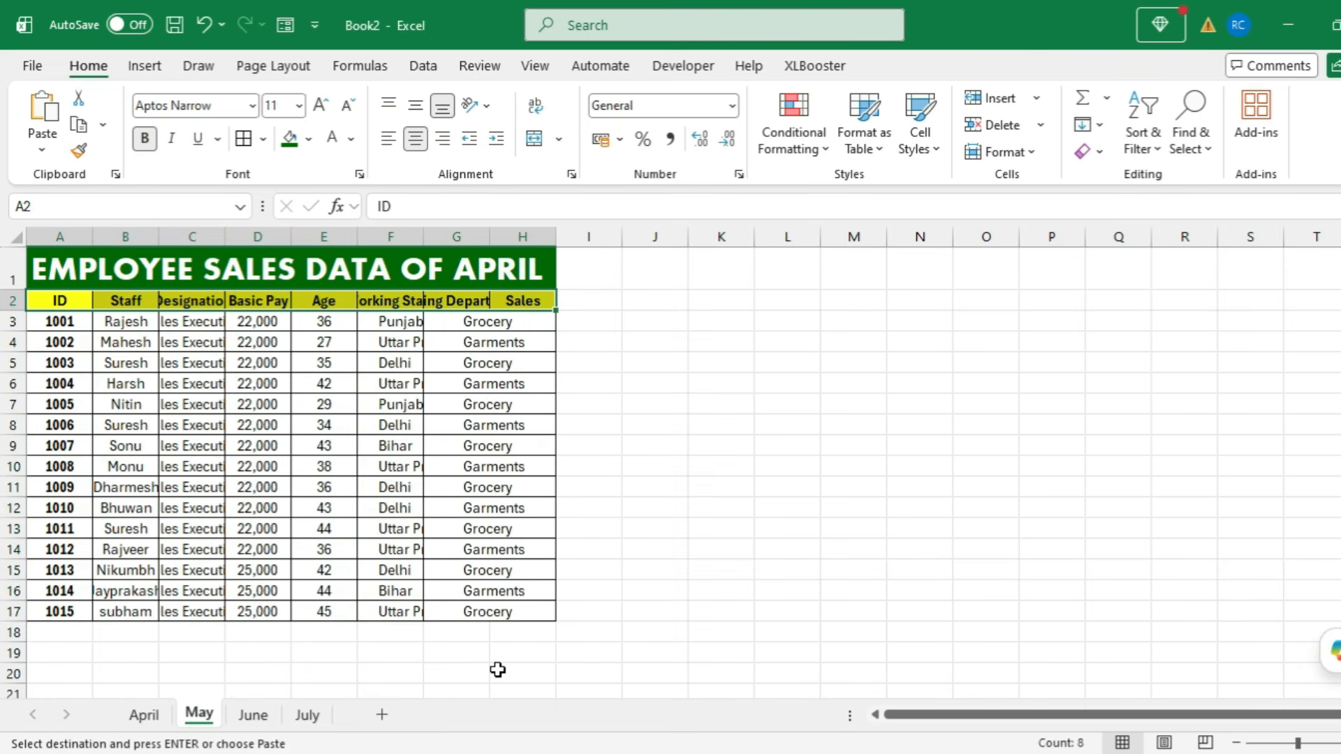
key("ctrl+alt+v")
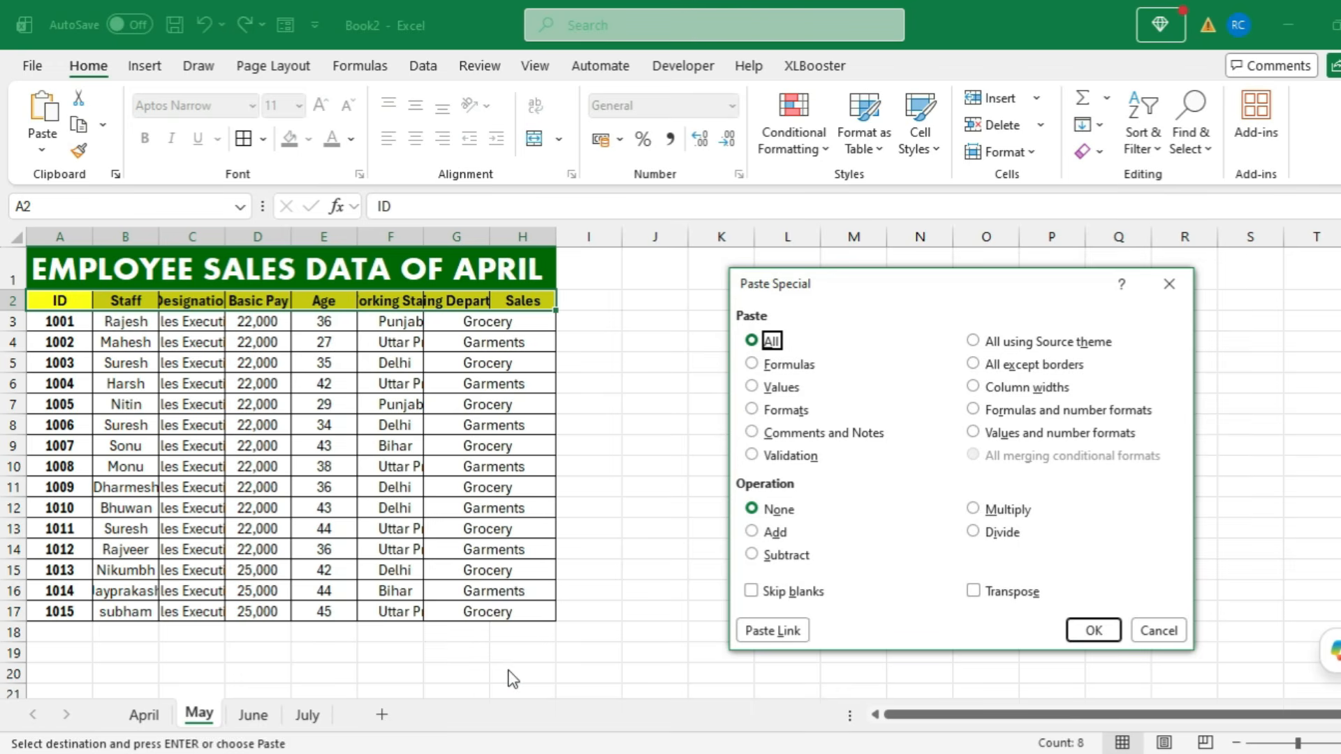
left_click_drag(814, 282, 698, 266)
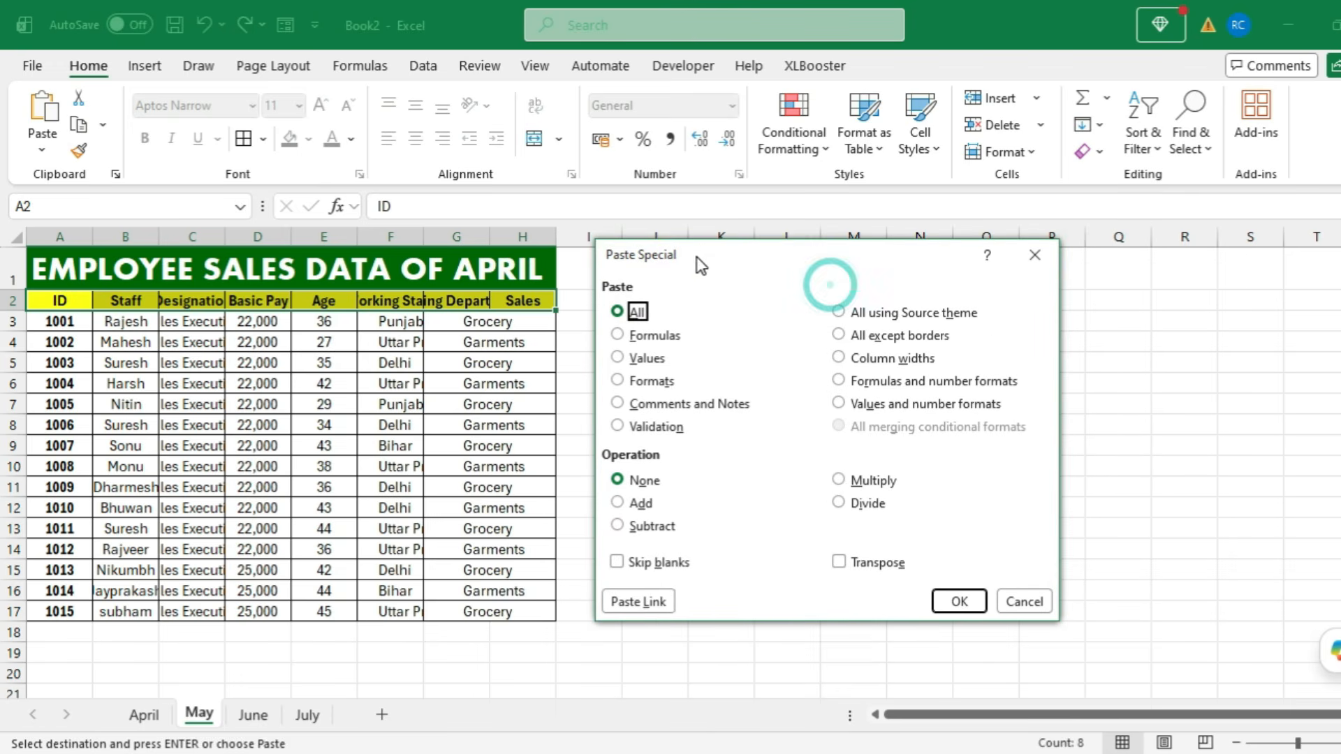
left_click(839, 358)
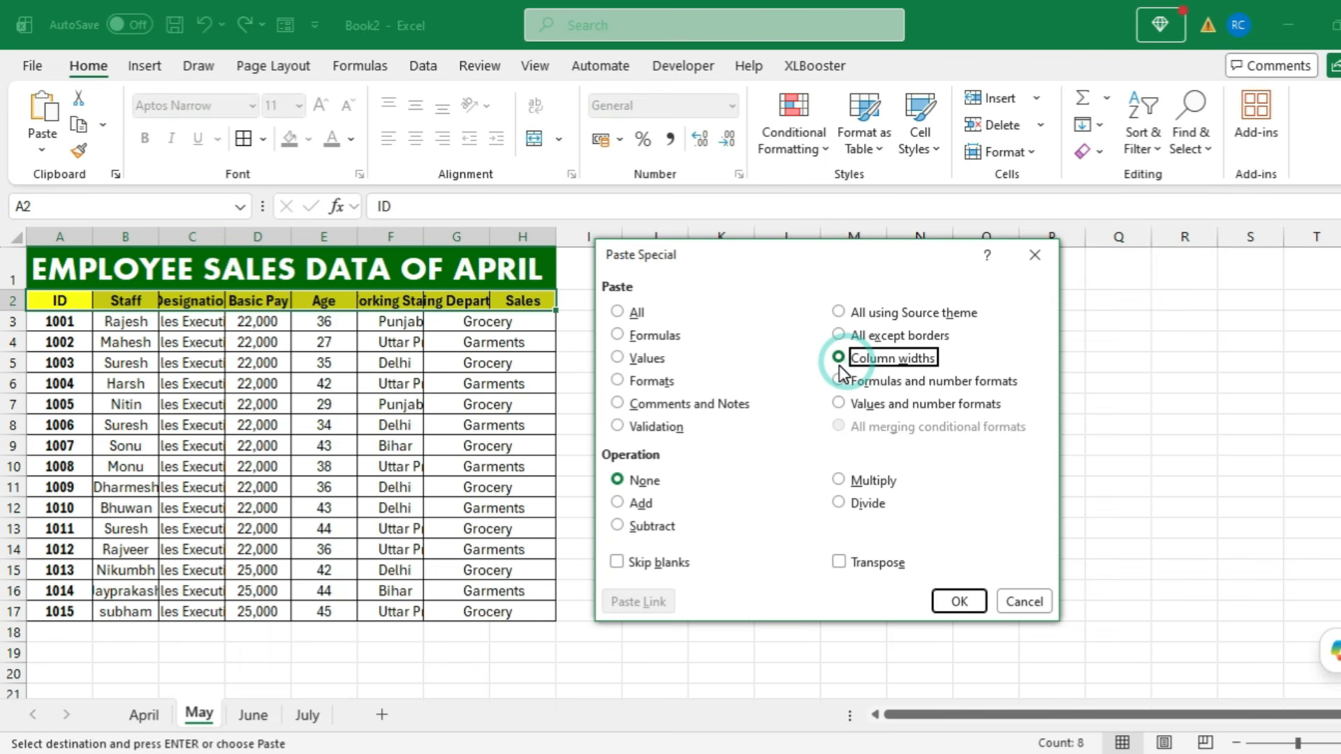
left_click(959, 601)
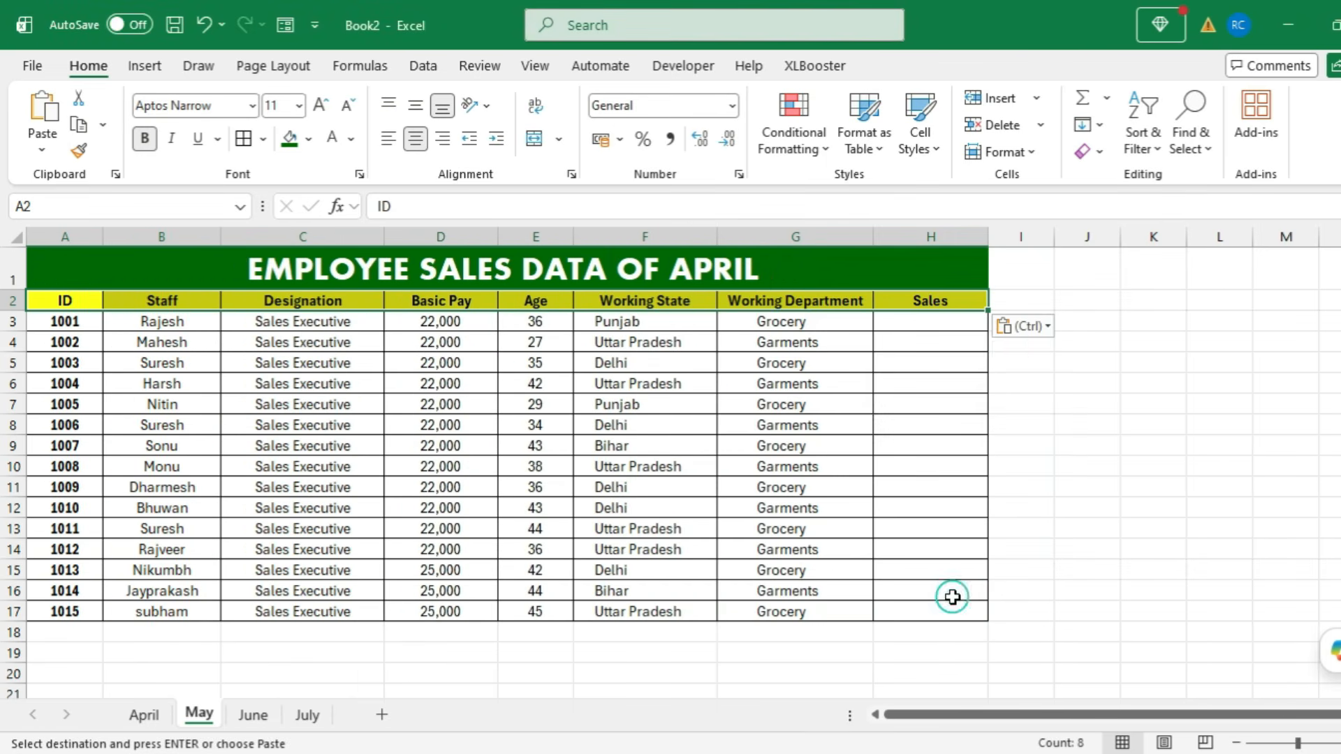
scroll(443, 536, "up", 3)
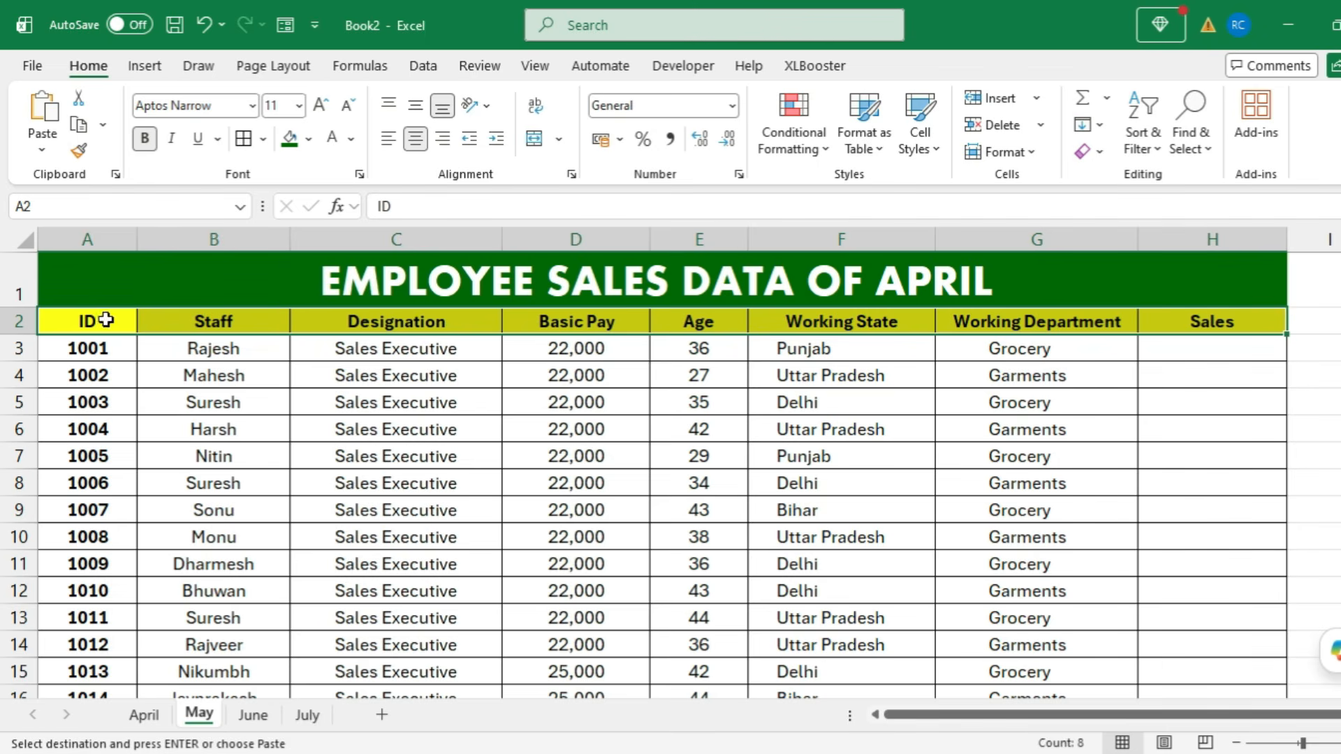
Step: Paste only the copied column widths onto the heading row A2:H2 of the June sheet
left_click(253, 714)
left_click_drag(58, 311, 787, 337)
key("ctrl+alt+v")
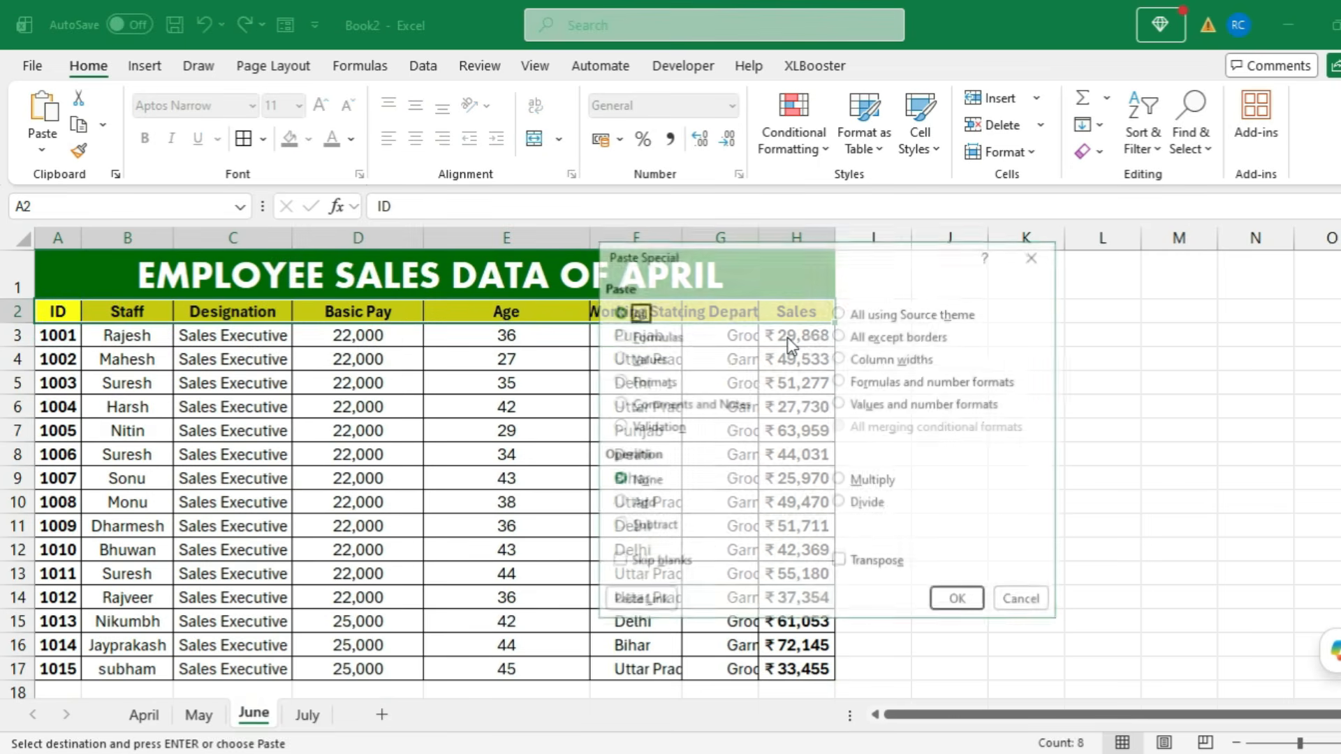
left_click(863, 360)
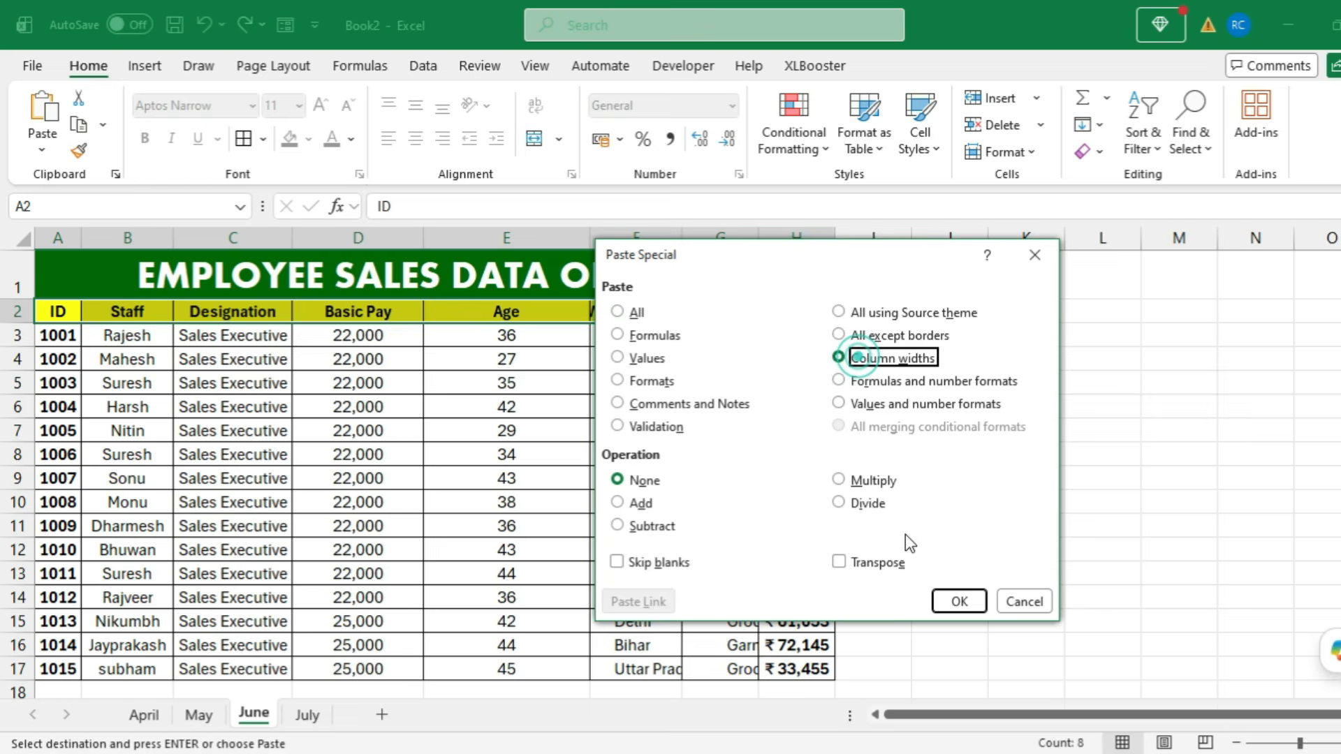
left_click(959, 601)
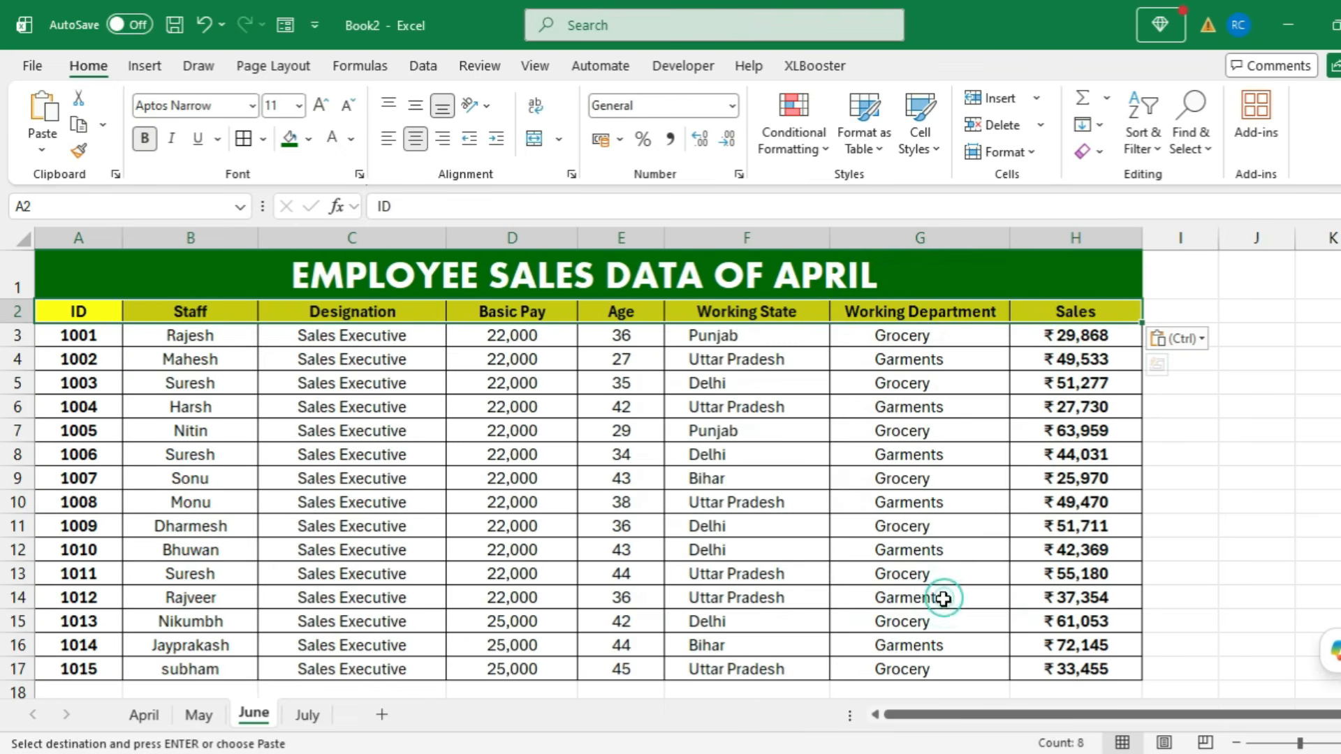
Step: Paste only the copied column widths onto the heading row A2:H2 of the July sheet
left_click(308, 715)
left_click(59, 302)
left_click_drag(59, 302, 511, 294)
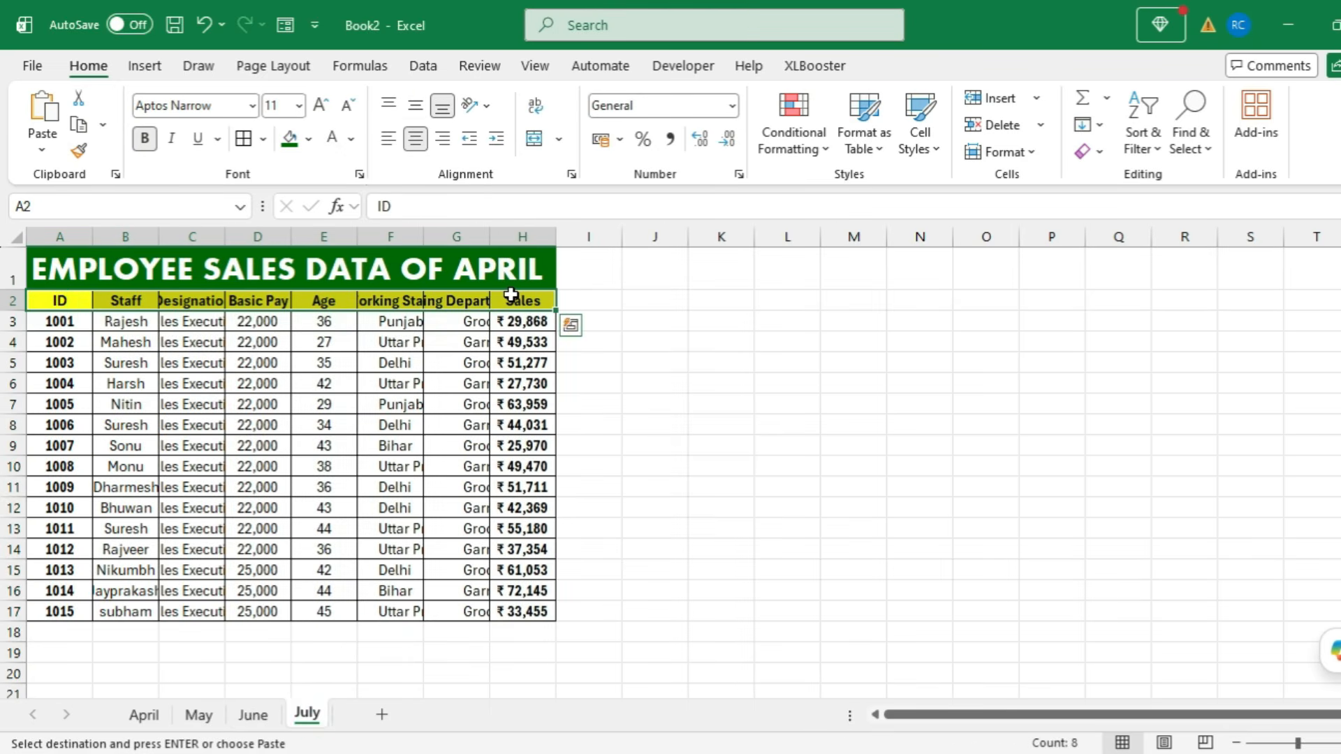
key("ctrl+alt+v")
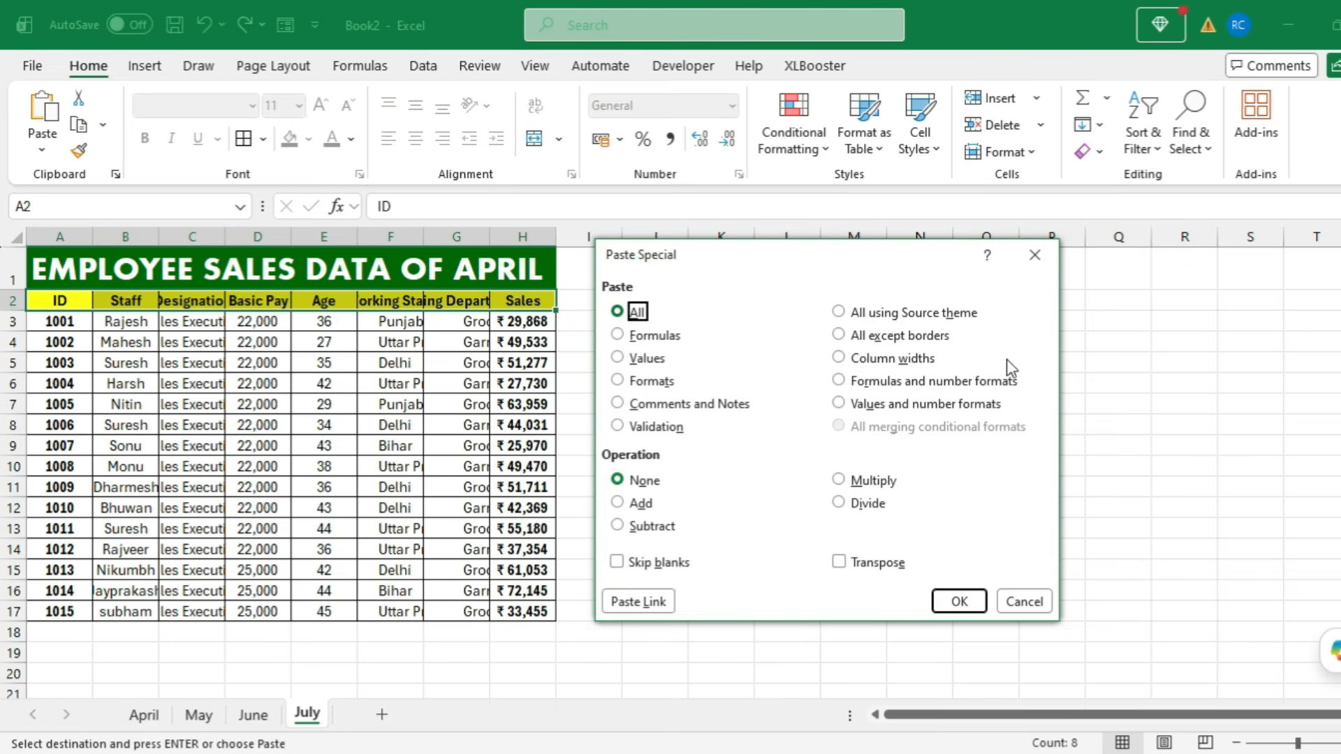
left_click(918, 359)
left_click(957, 601)
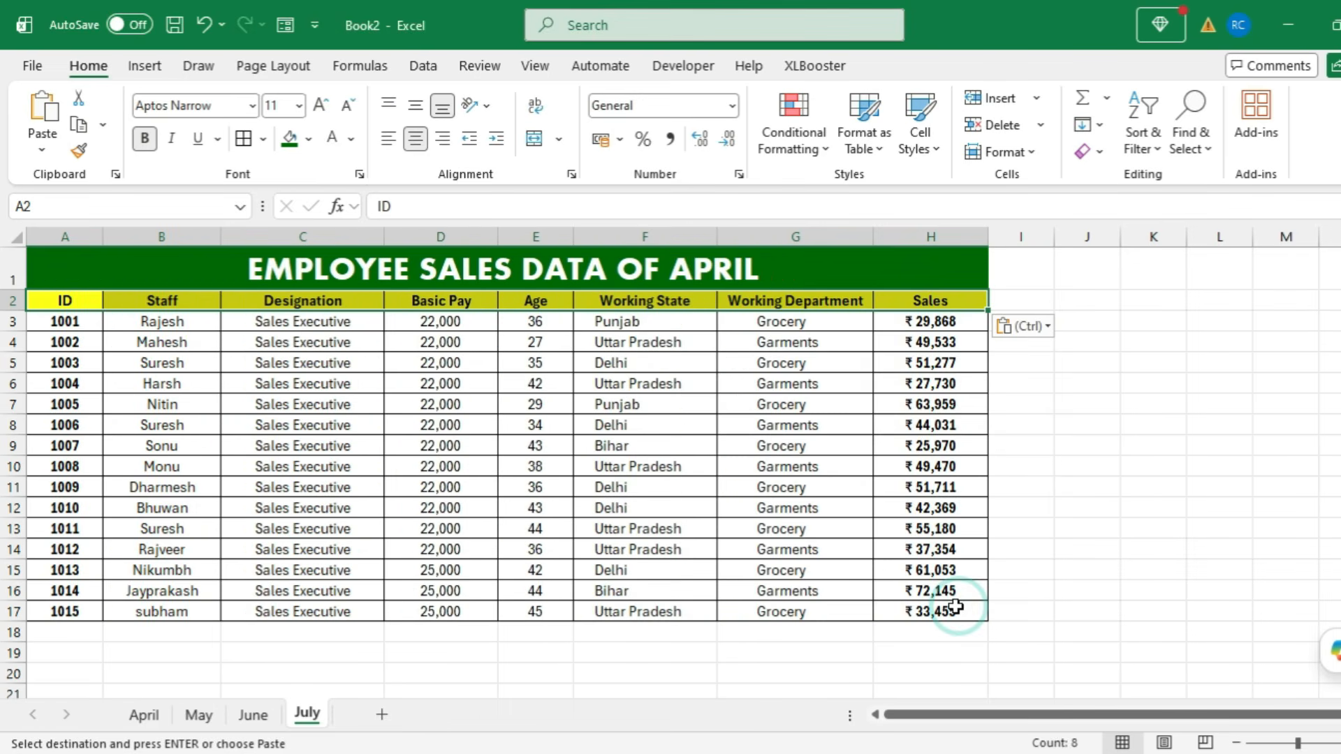
scroll(489, 552, "up", 3)
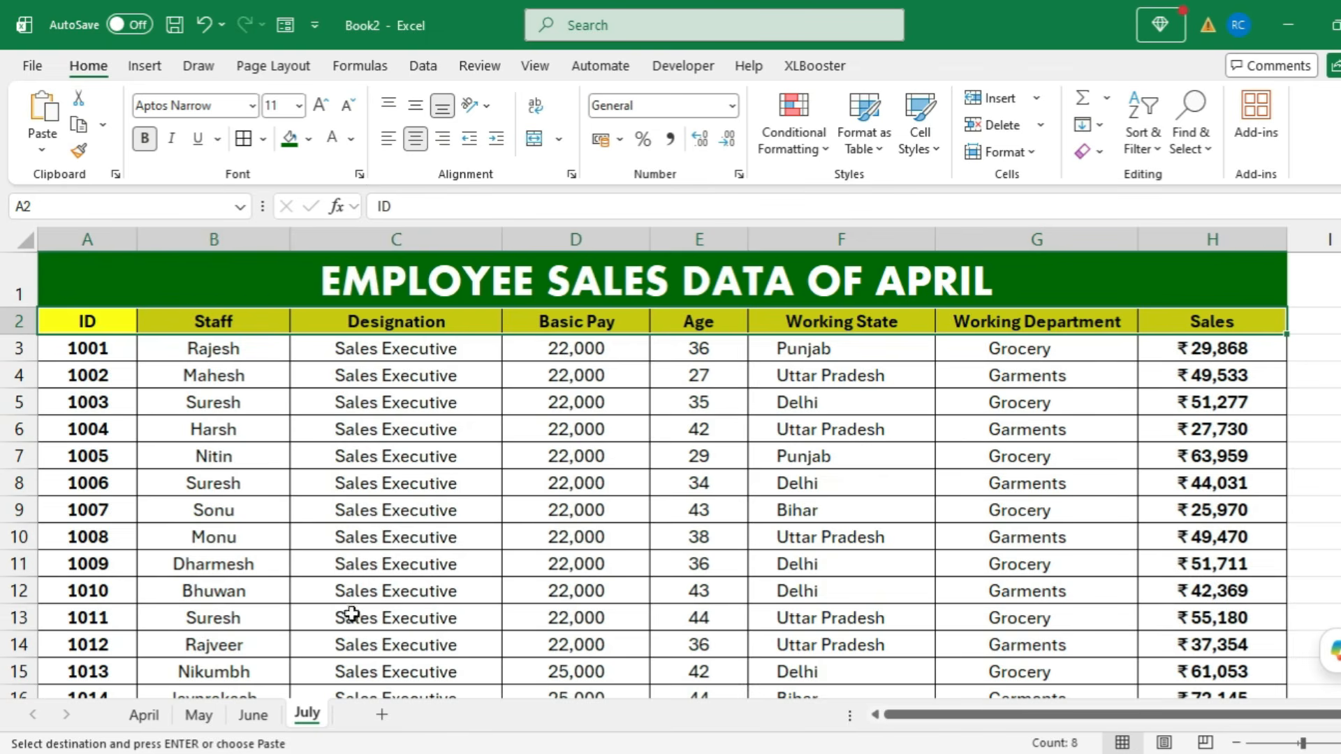
Step: Switch to the excel 10 tricks workbook and open its Transpose sheet
left_click(198, 714)
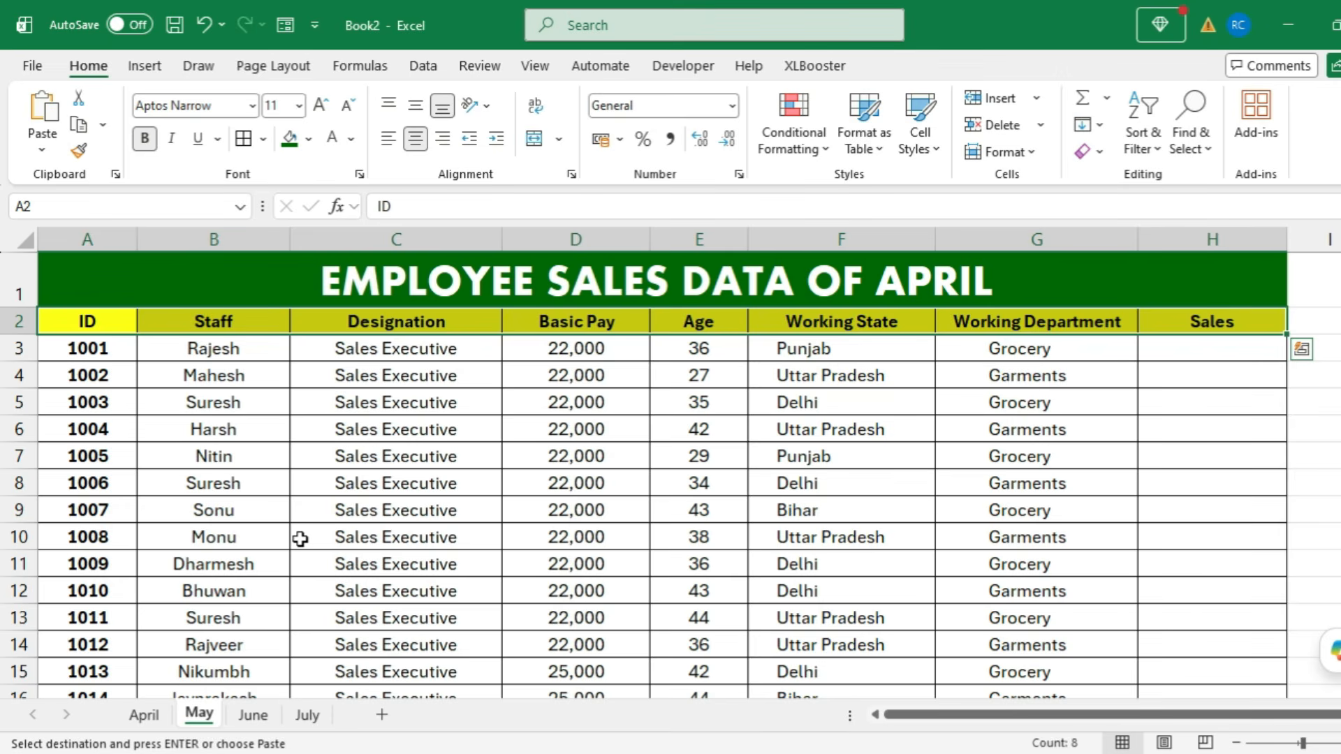
left_click(190, 723)
key("alt+Tab")
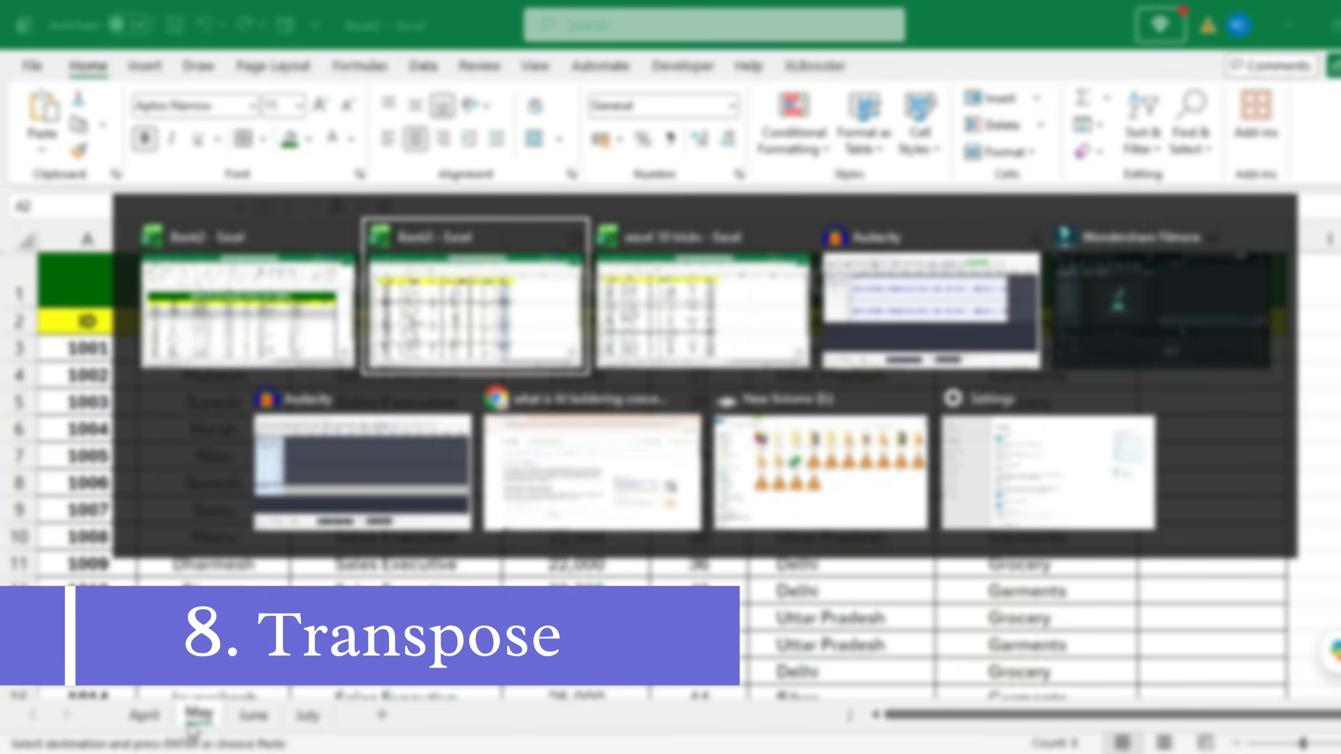
key("alt+Tab")
left_click(516, 715)
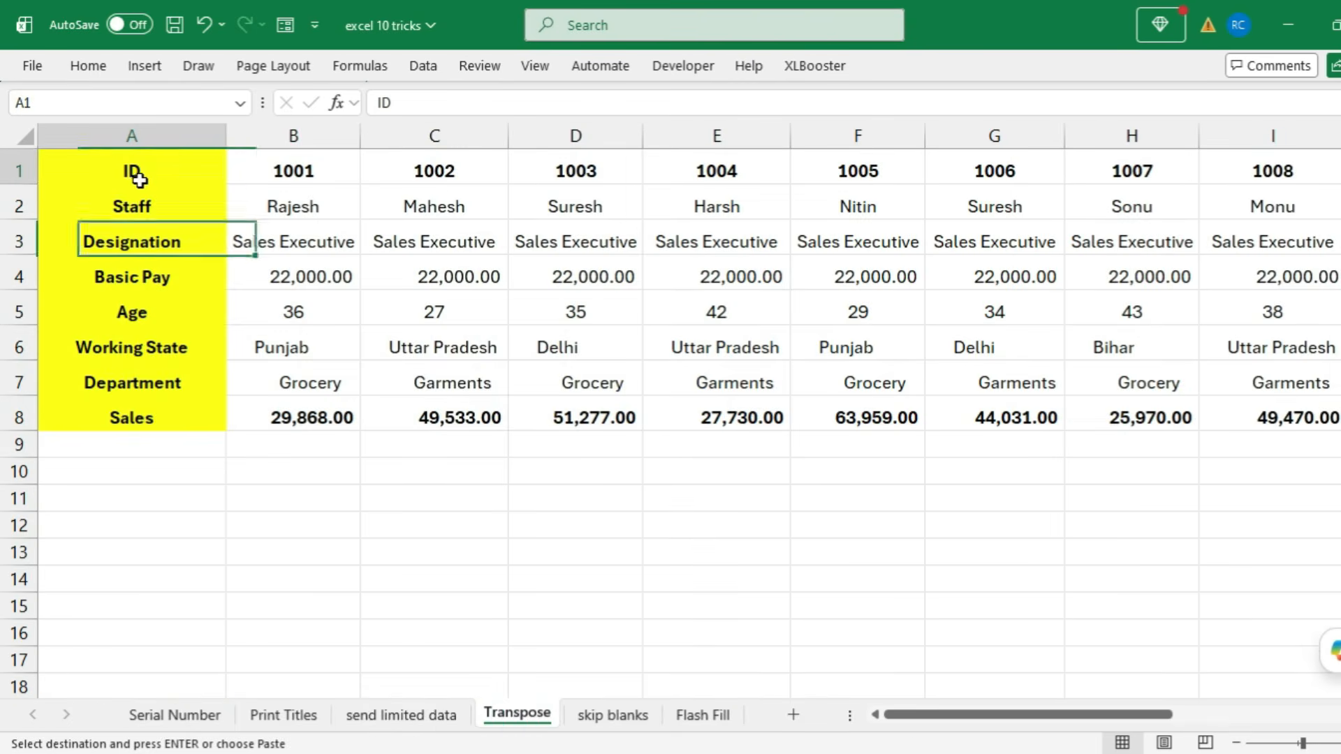
Step: Examine the horizontal layout of the Transpose table: headings in column A, with the ID and Staff records running across rows 1 and 2
left_click_drag(132, 174, 77, 412)
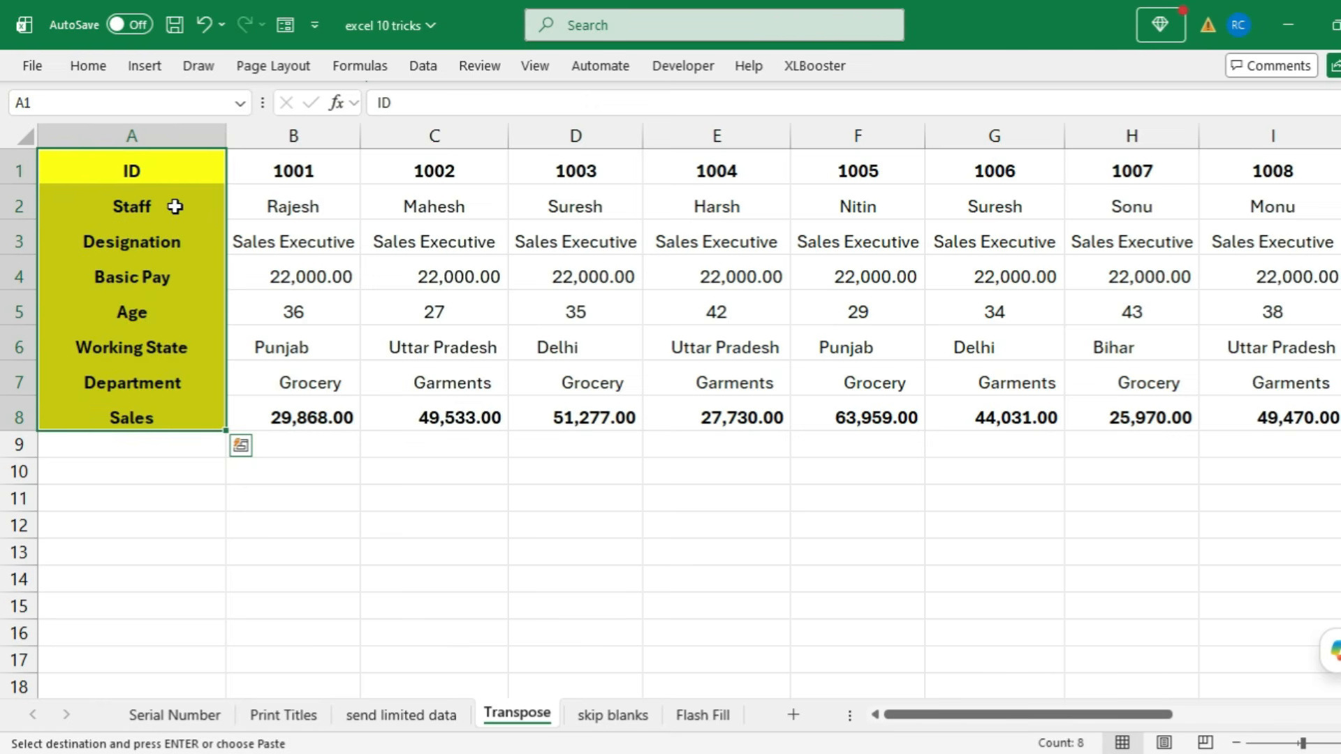
left_click(131, 170)
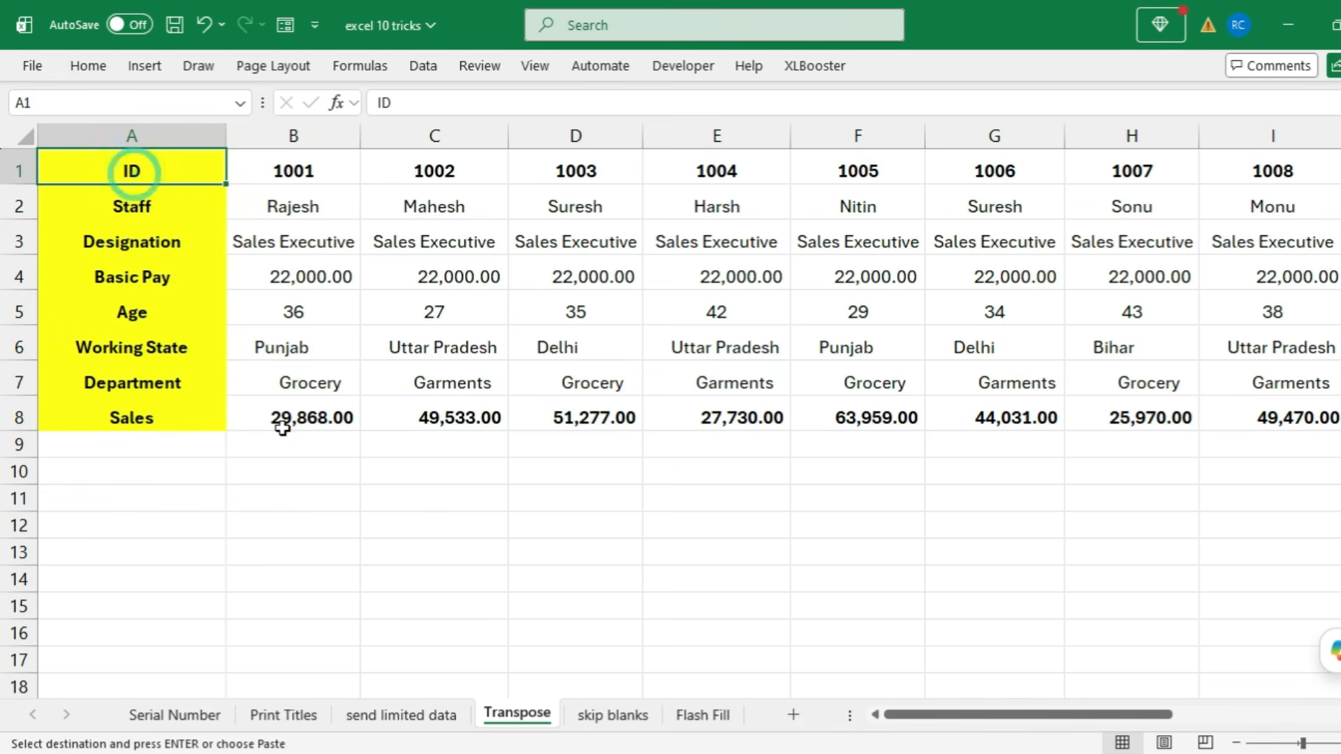
left_click(309, 177)
left_click(412, 179)
left_click(610, 171)
left_click(797, 171)
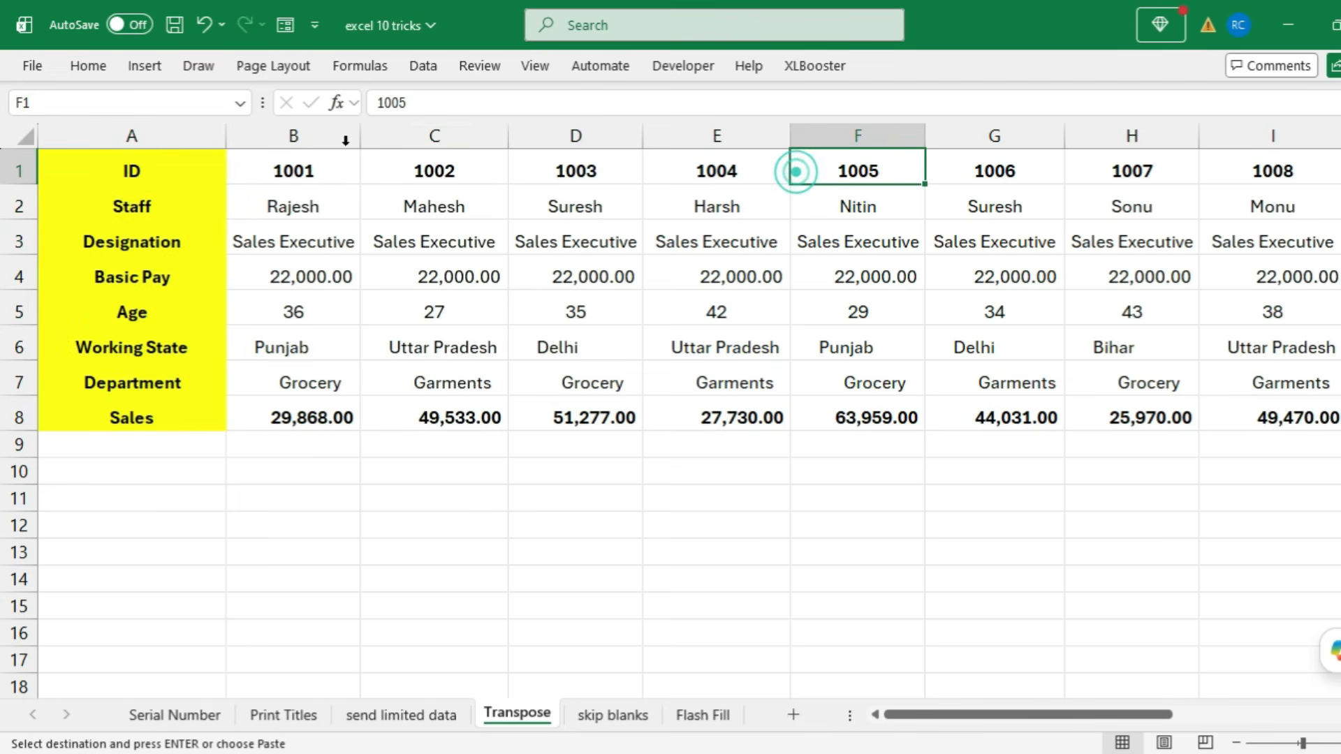
left_click(134, 165)
left_click_drag(134, 165, 1233, 171)
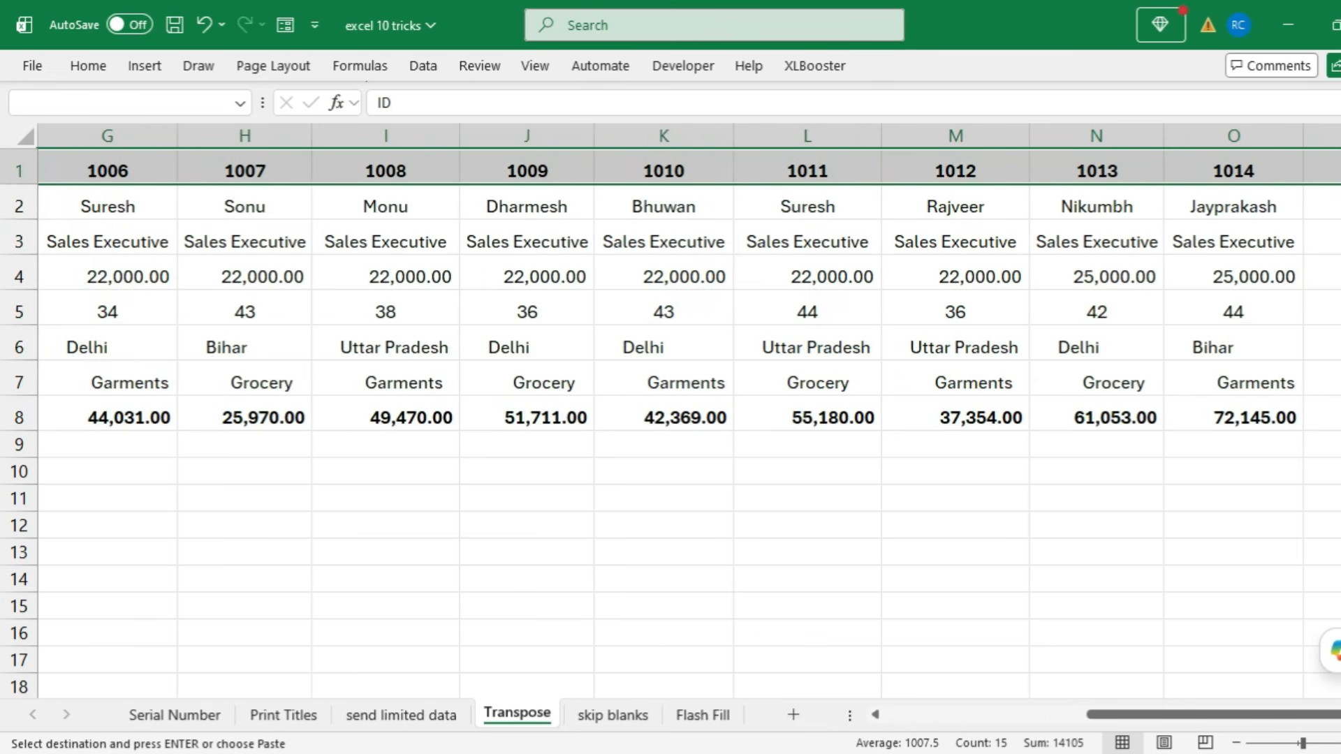
left_click_drag(1111, 714, 907, 714)
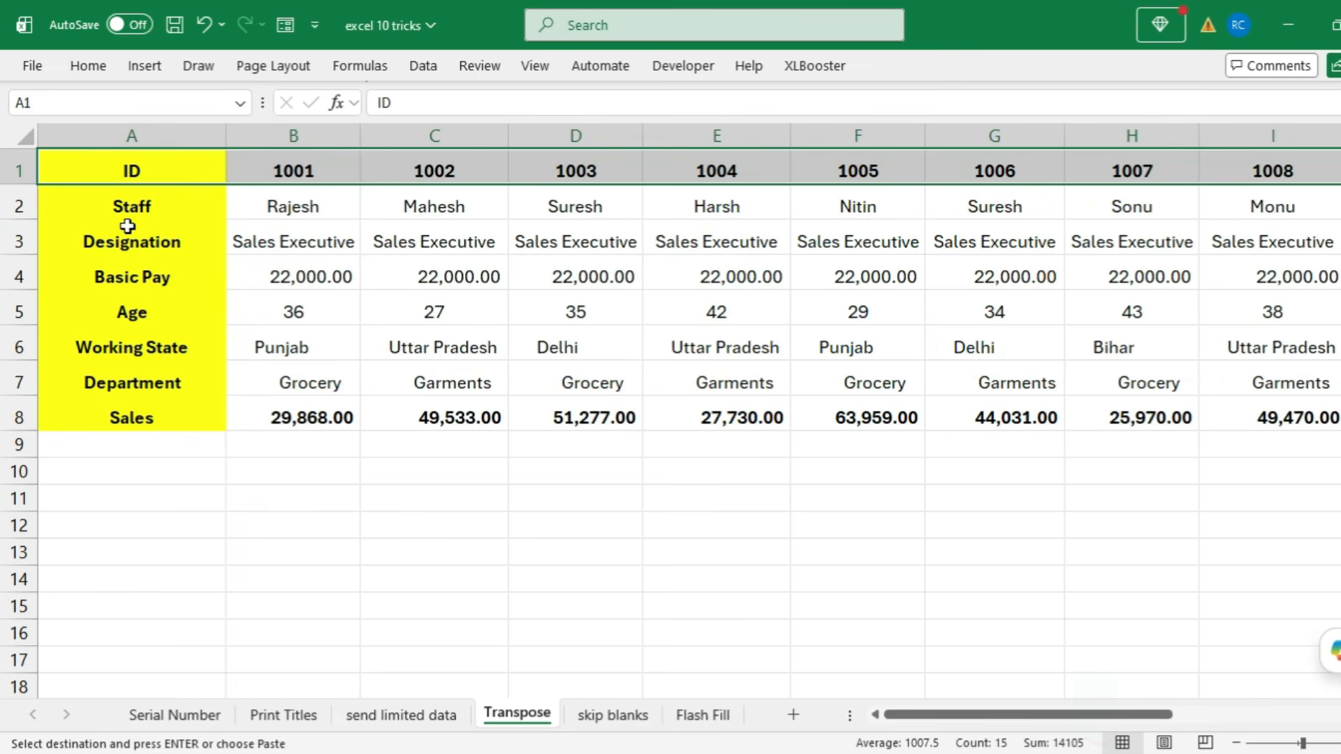
left_click_drag(131, 206, 1292, 210)
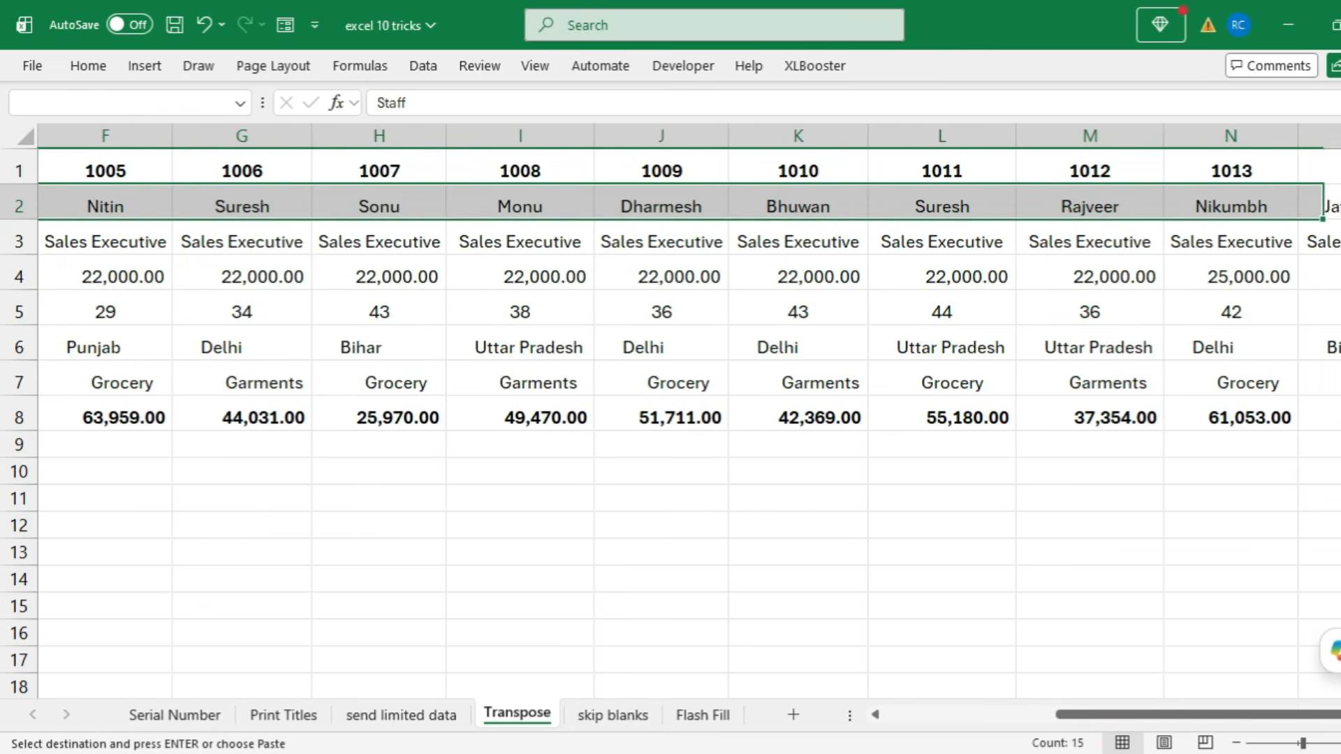
Step: Examine the vertical layout of the Emp ID and Emp-Name columns on the send limited data sheet for comparison
left_click(402, 715)
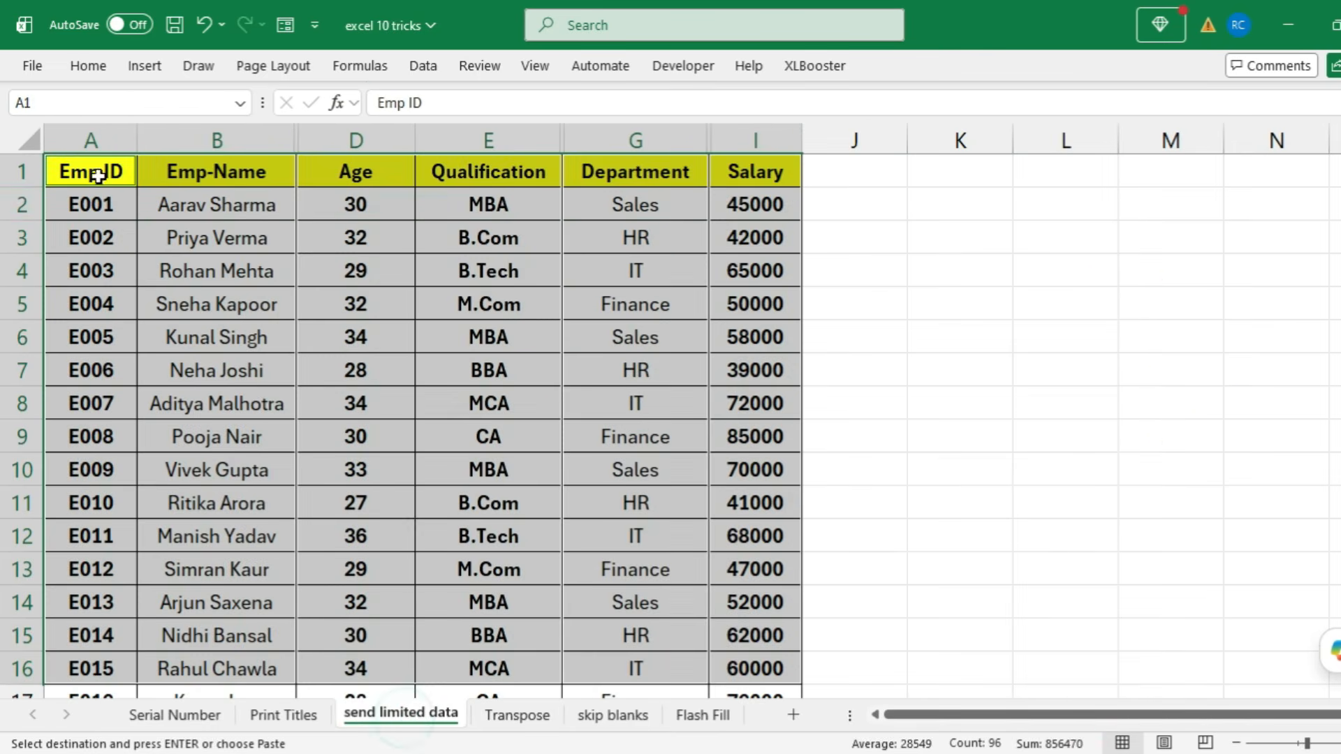
left_click(98, 170)
key("shift+Down")
key("shift+Down")
key("shift+Down")
key("shift+Down")
key("shift+Down")
key("shift+Down")
key("shift+Down")
key("shift+Down")
key("shift+Down")
key("shift+Down")
key("shift+Down")
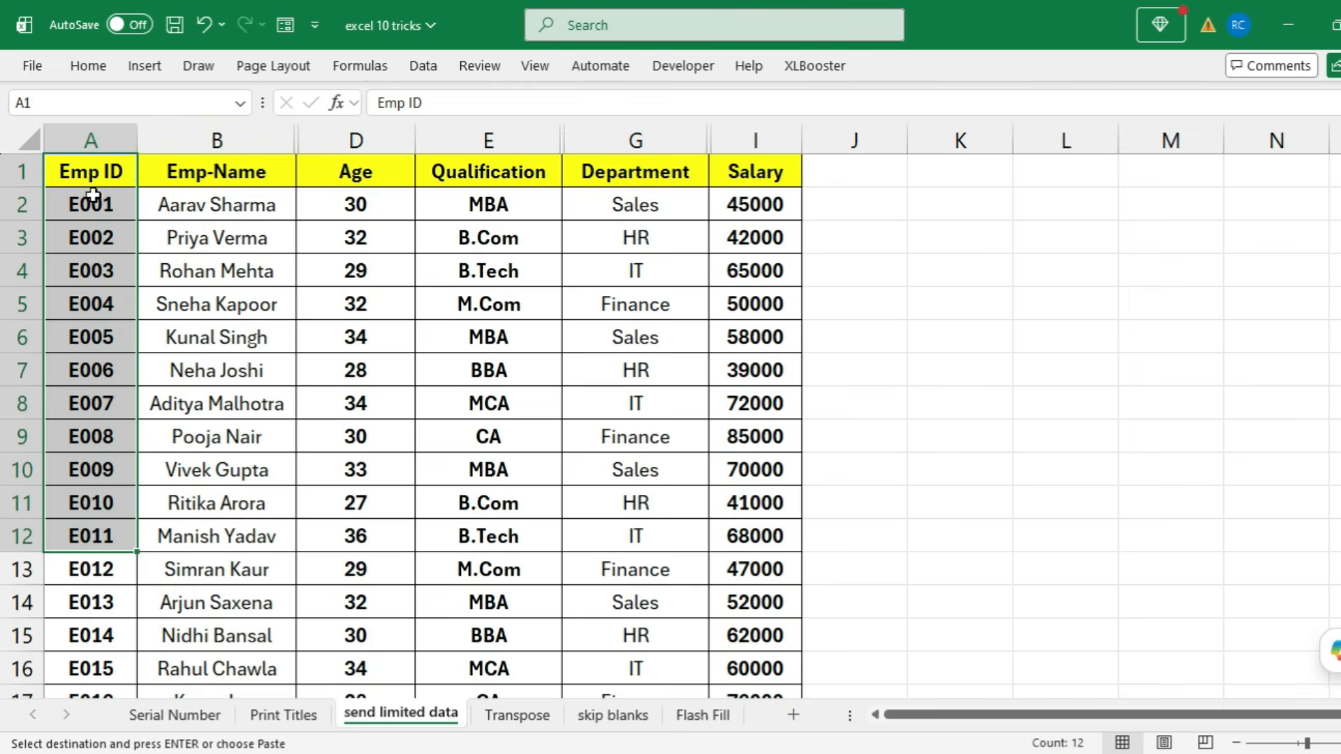
left_click_drag(91, 175, 43, 544)
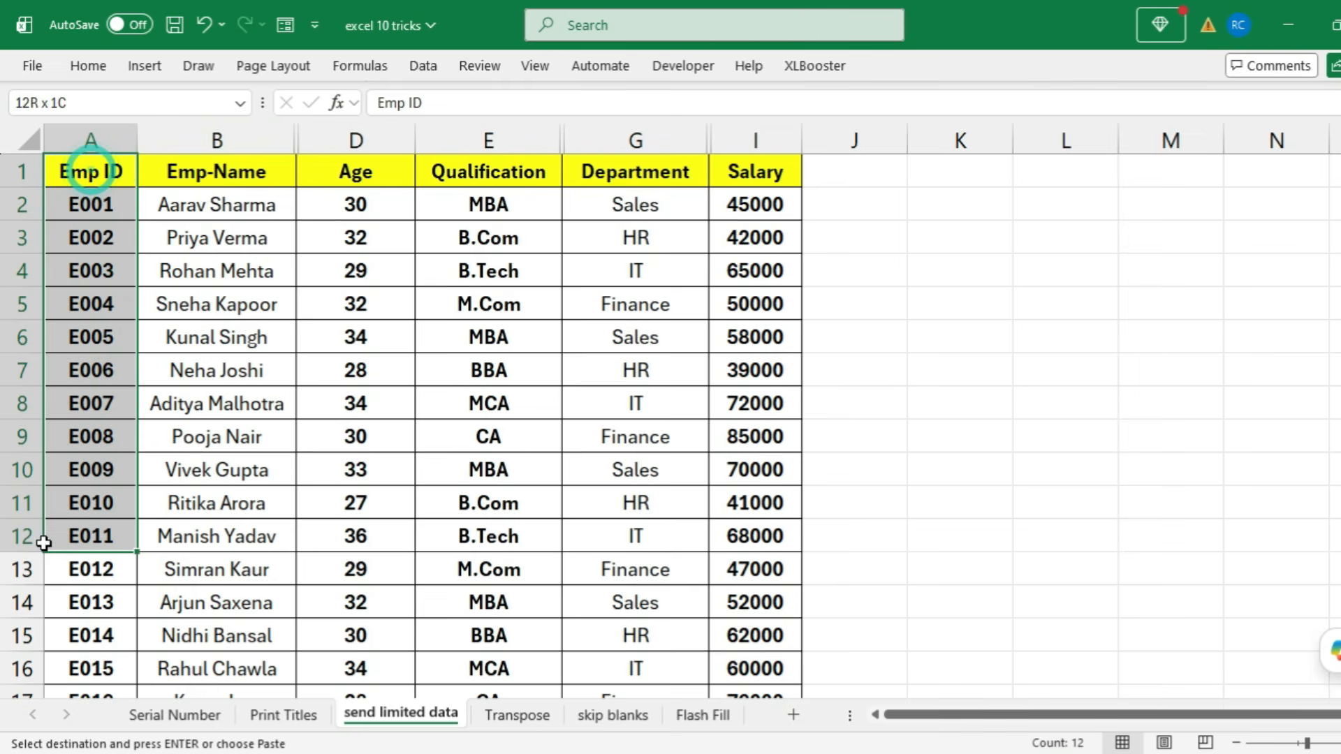
left_click_drag(194, 171, 161, 535)
left_click_drag(98, 174, 105, 538)
left_click_drag(250, 191, 185, 537)
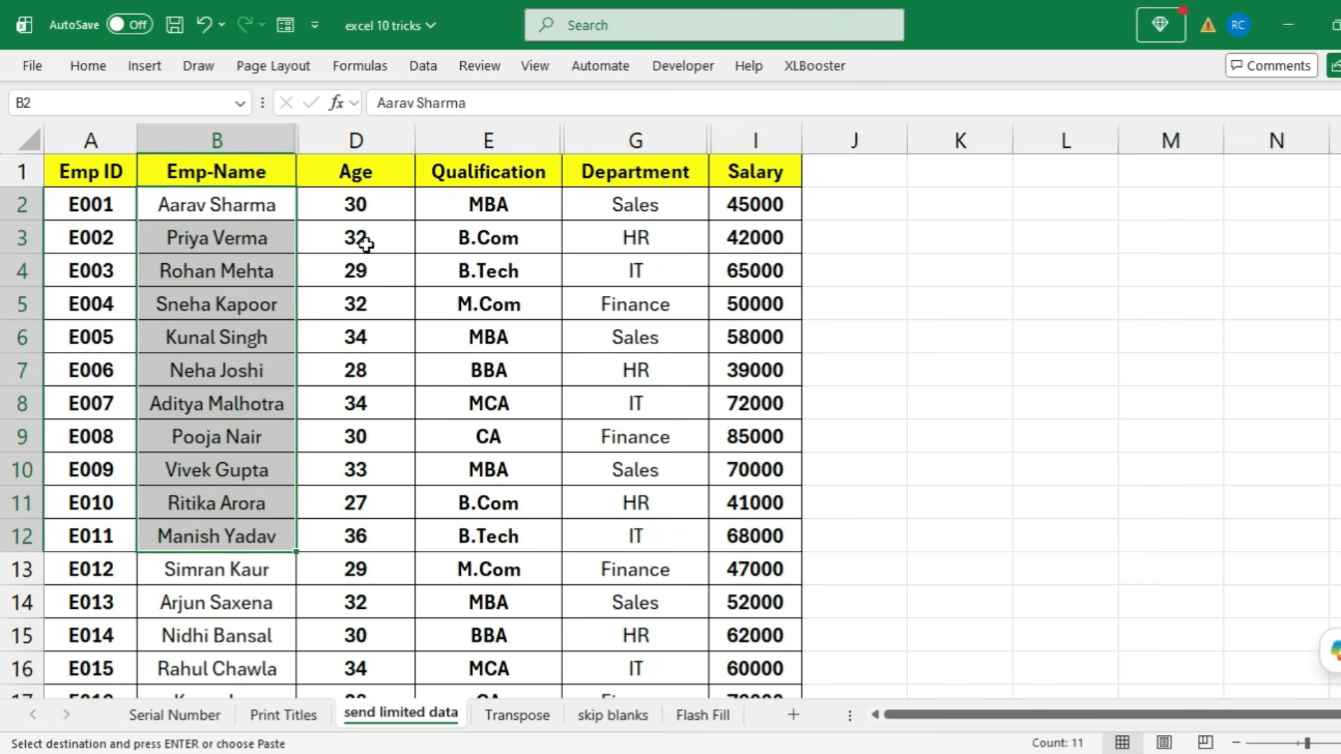
left_click(357, 140)
Step: Copy the entire horizontal employee table on the Transpose sheet
left_click(517, 715)
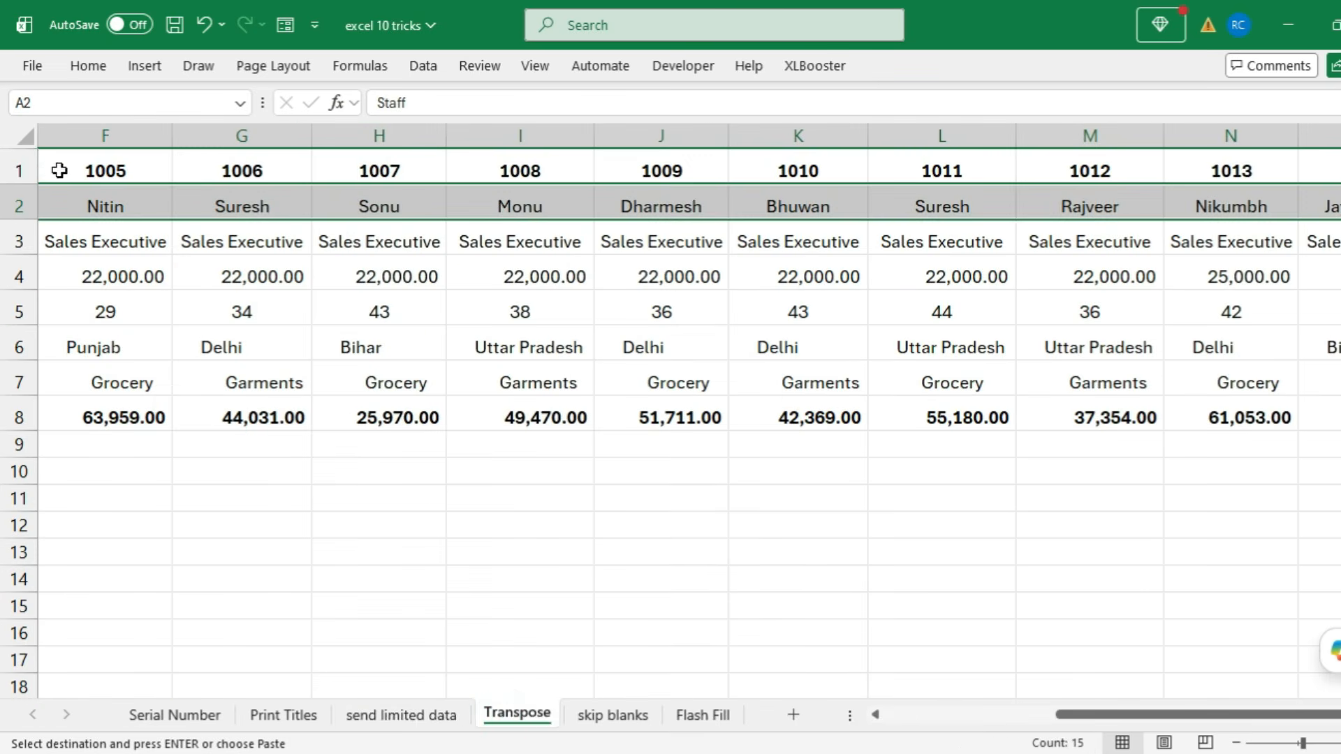
left_click_drag(60, 170, 1115, 151)
left_click_drag(1192, 715, 982, 712)
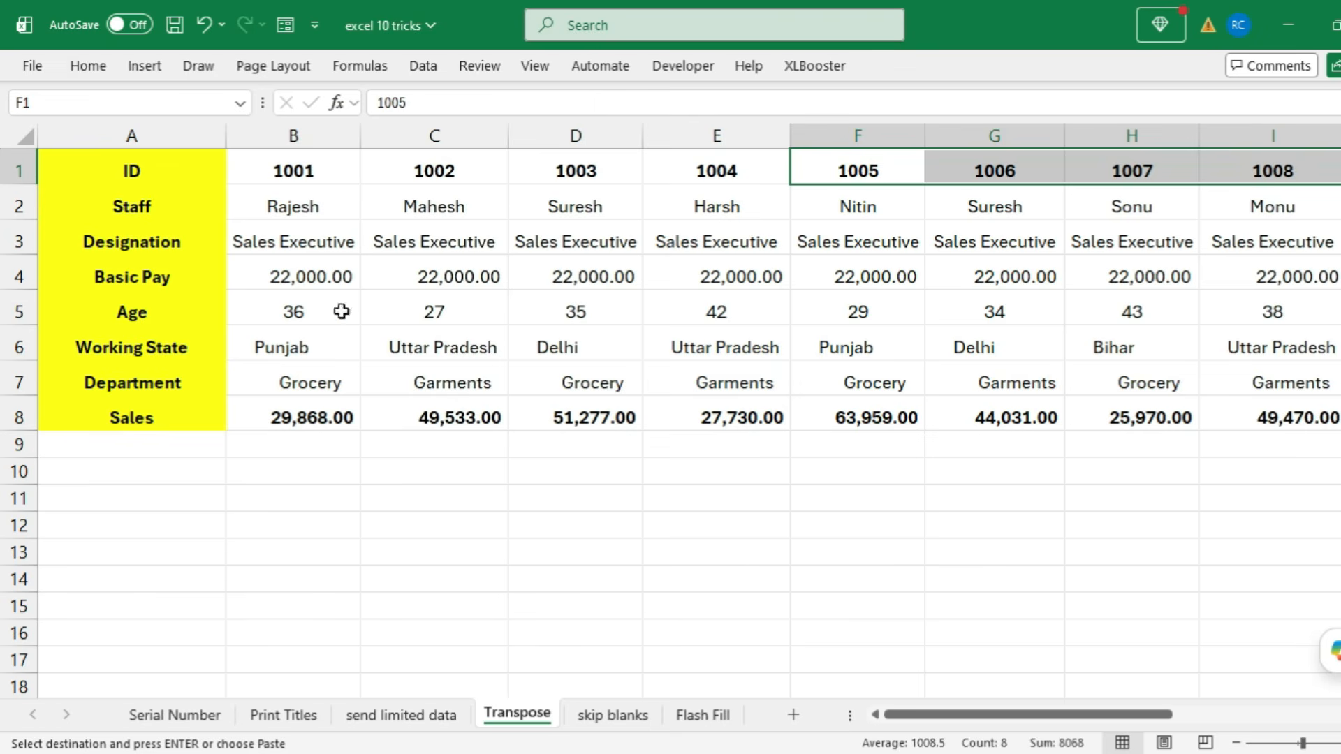
left_click(621, 272)
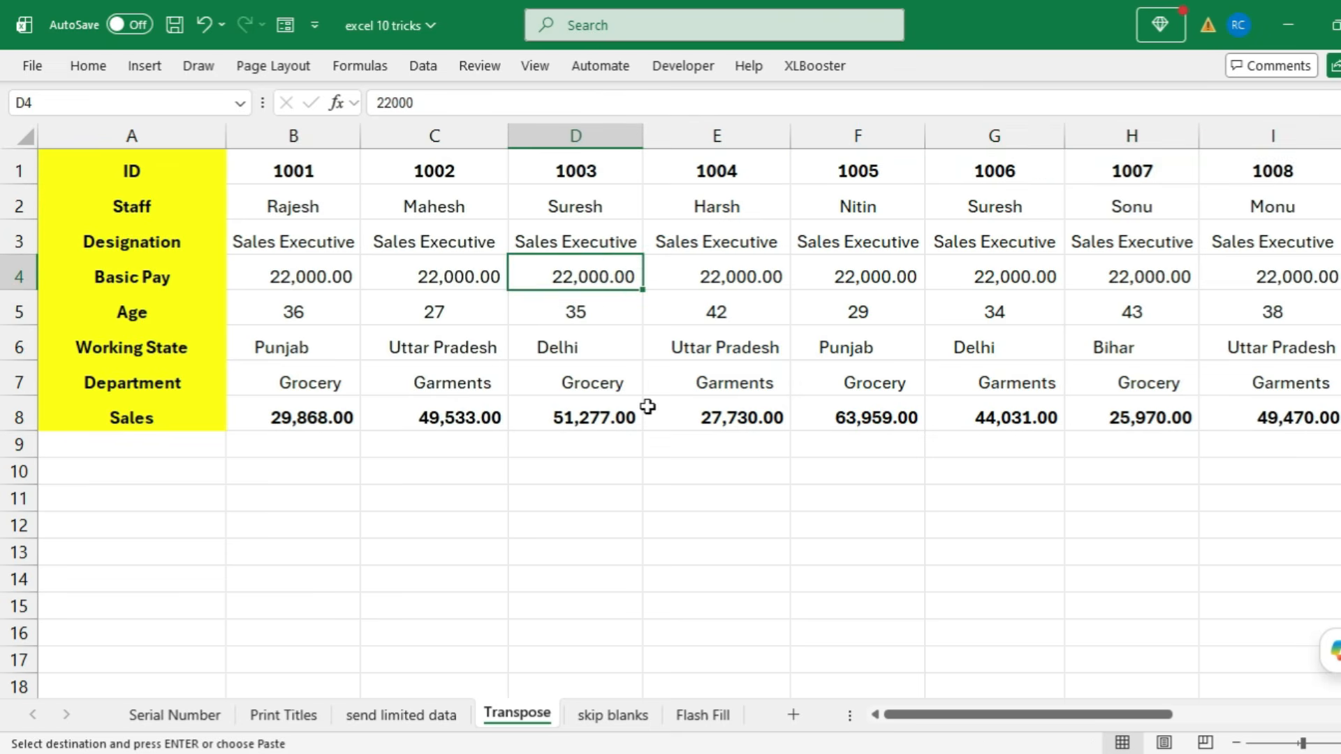
key("ctrl+a")
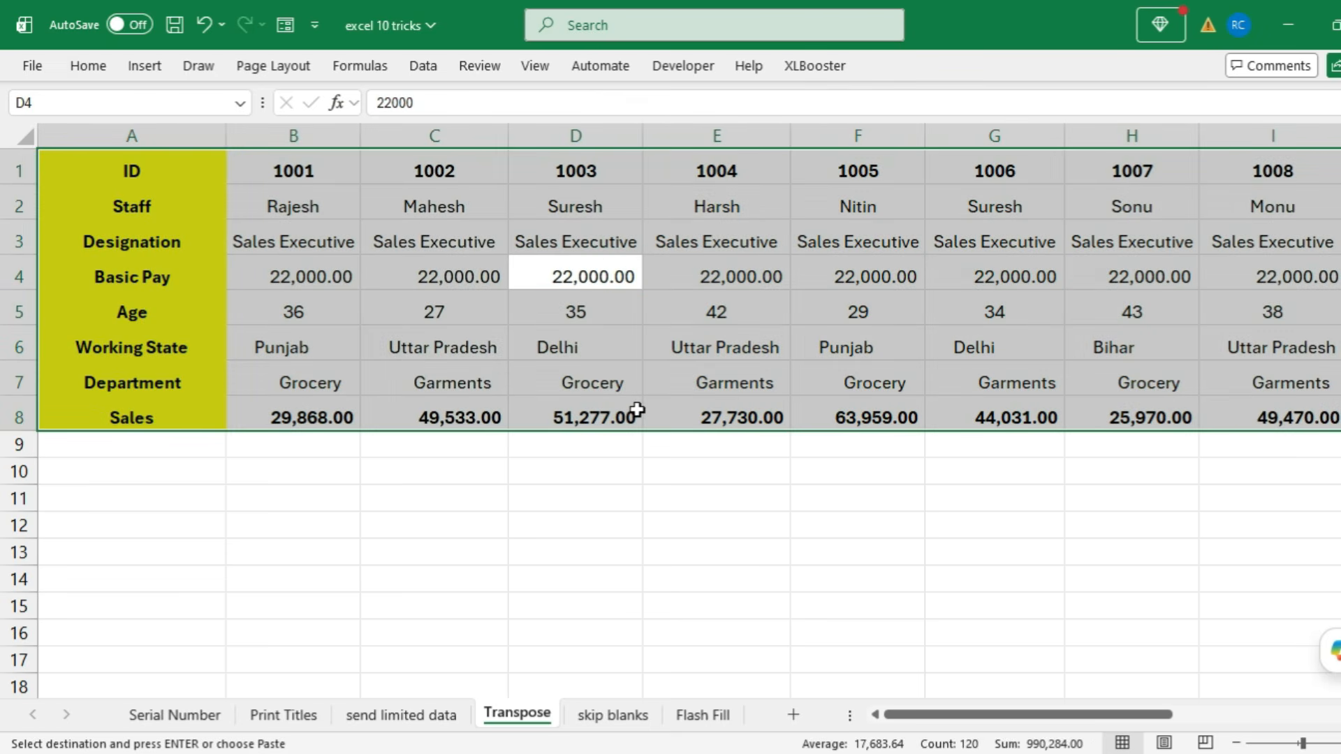
key("ctrl+c")
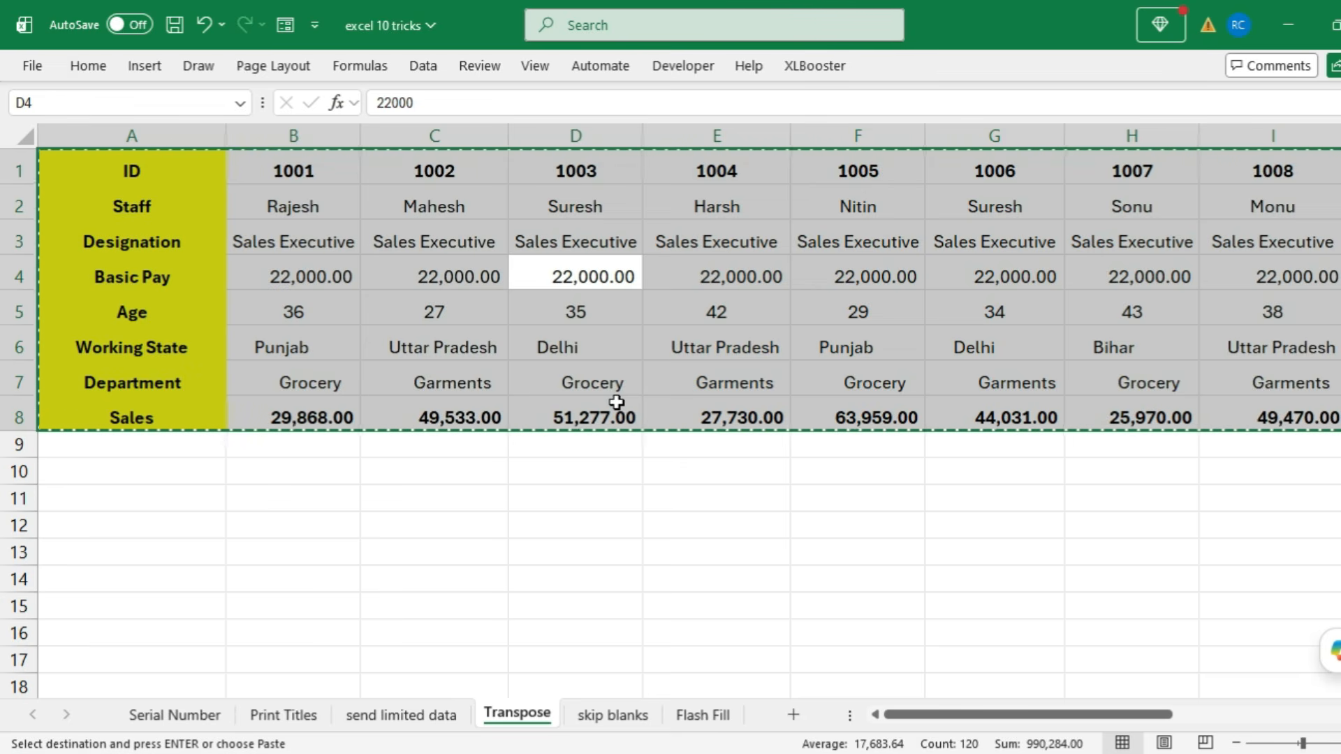
Step: Add a new worksheet and paste the copied table at A1 with Transpose enabled in Paste Special
left_click(796, 716)
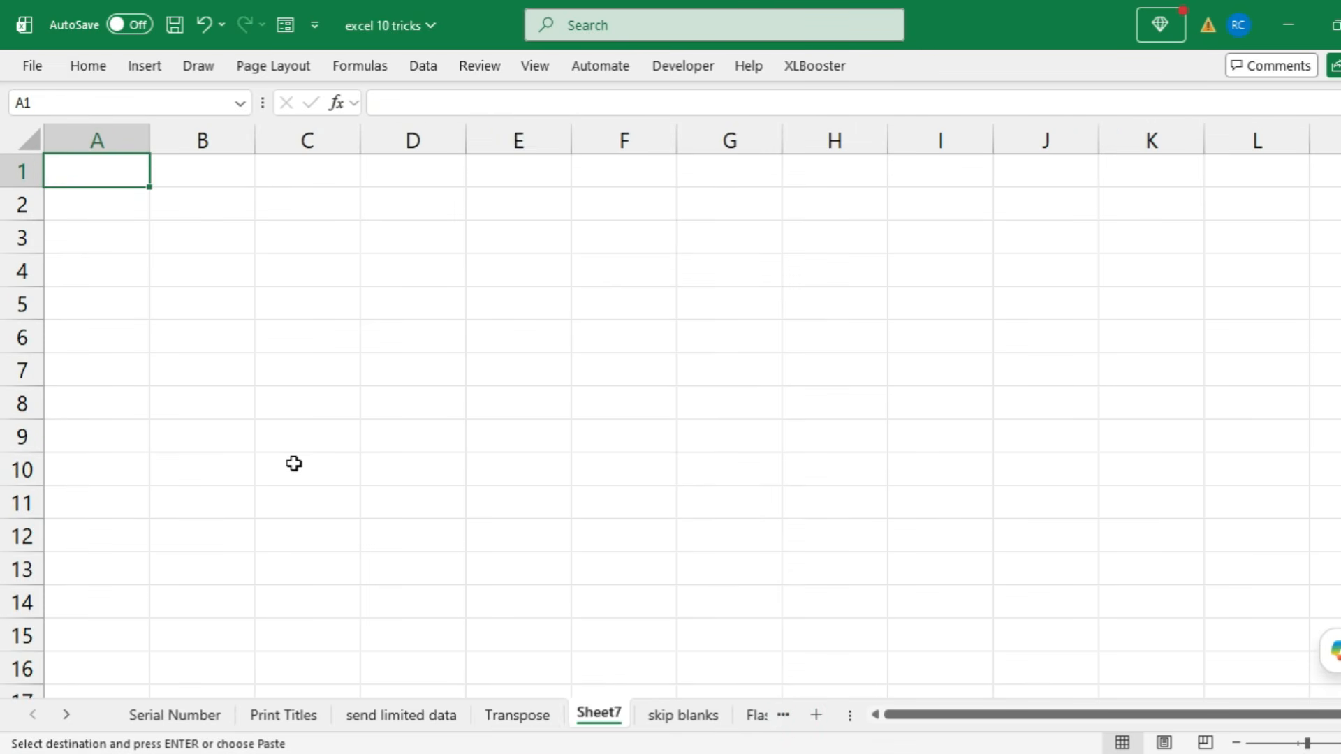
key("ctrl+alt+v")
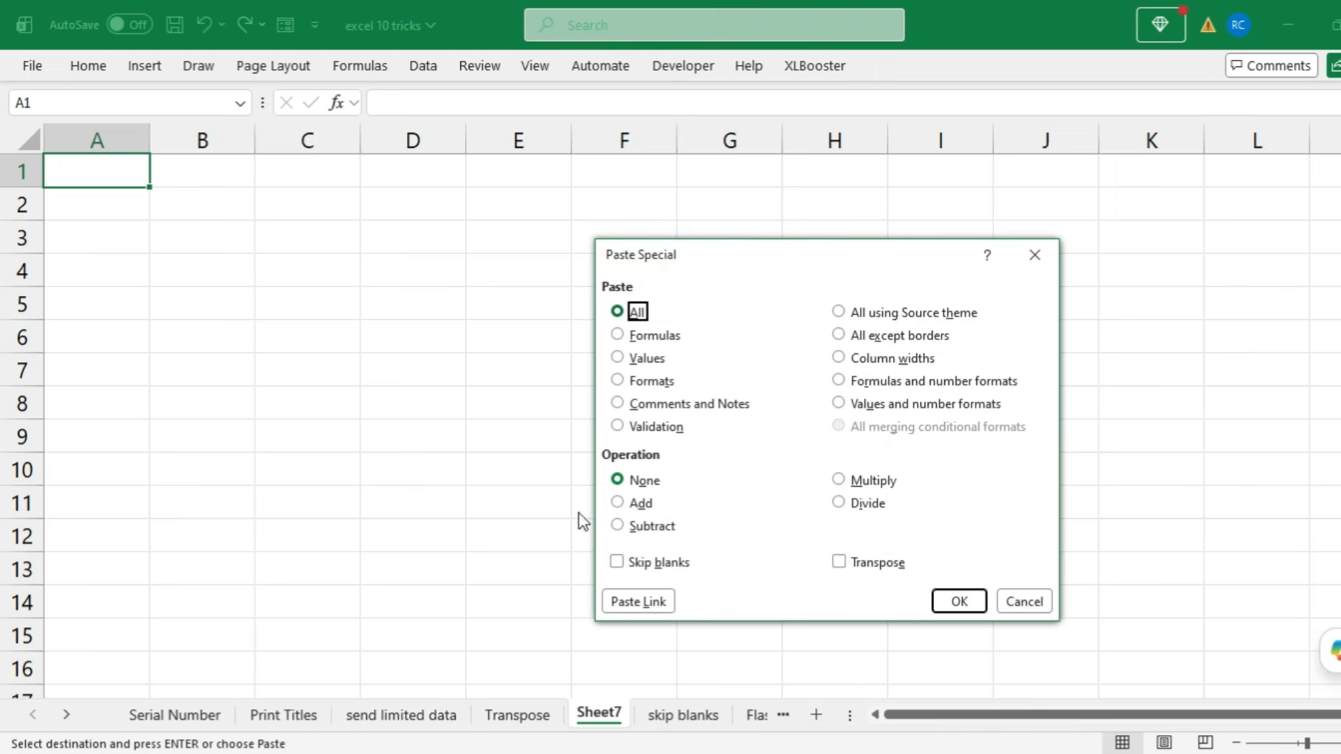
left_click(841, 563)
left_click(957, 601)
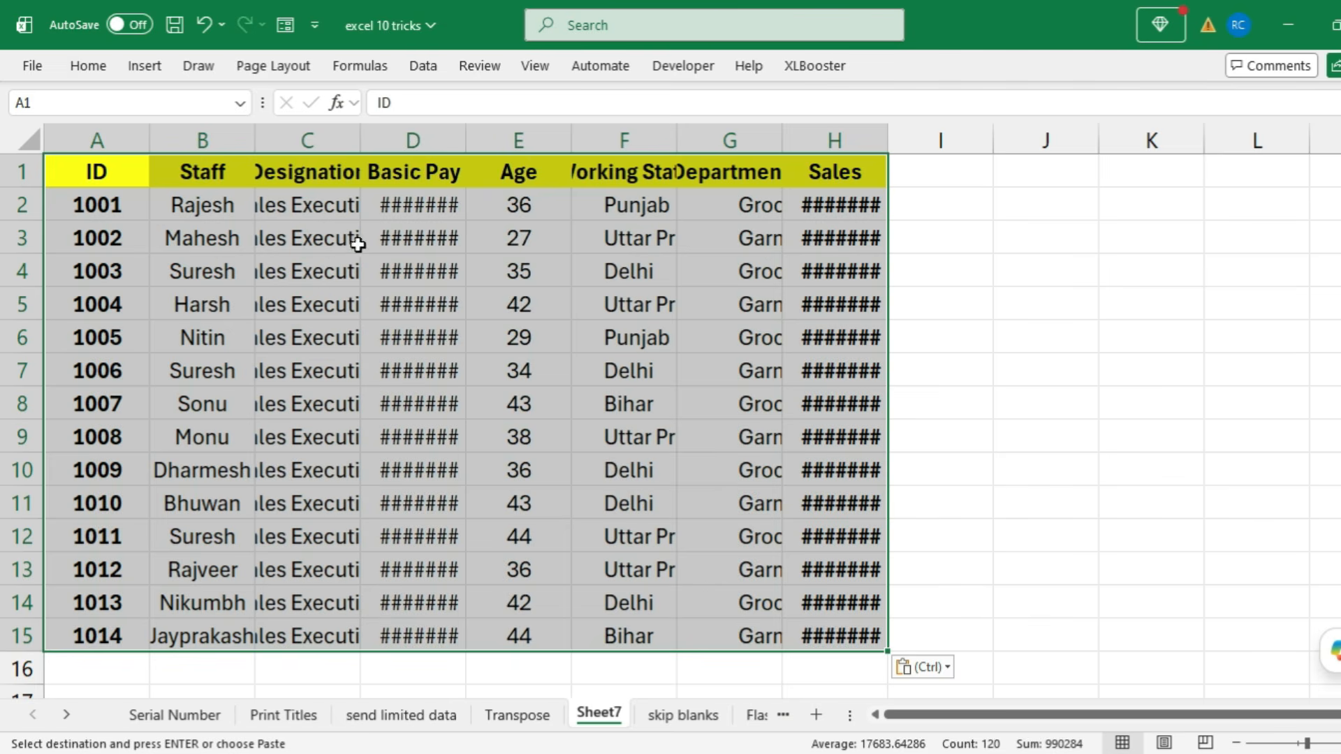
Step: AutoFit the Staff, Designation, Basic Pay, Working State, Department and Sales columns of the transposed table on Sheet7
double_click(253, 138)
double_click(381, 138)
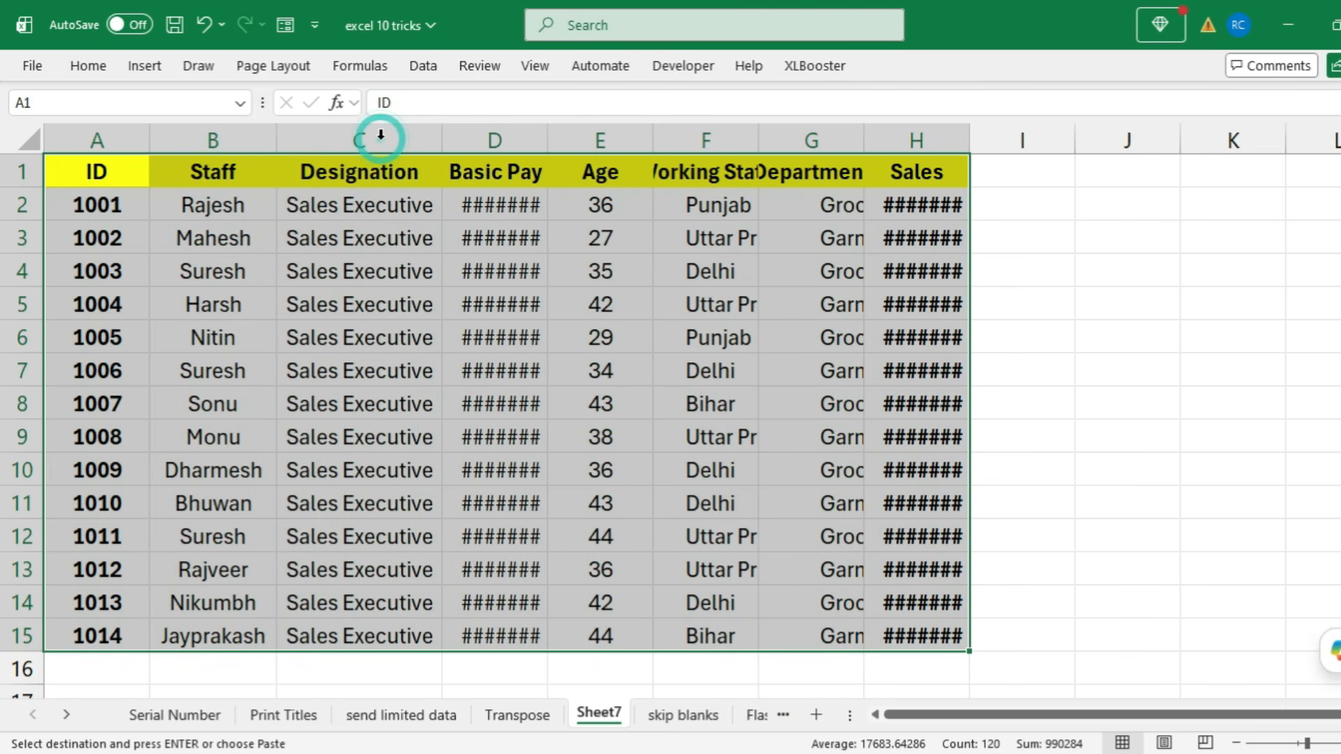
double_click(547, 138)
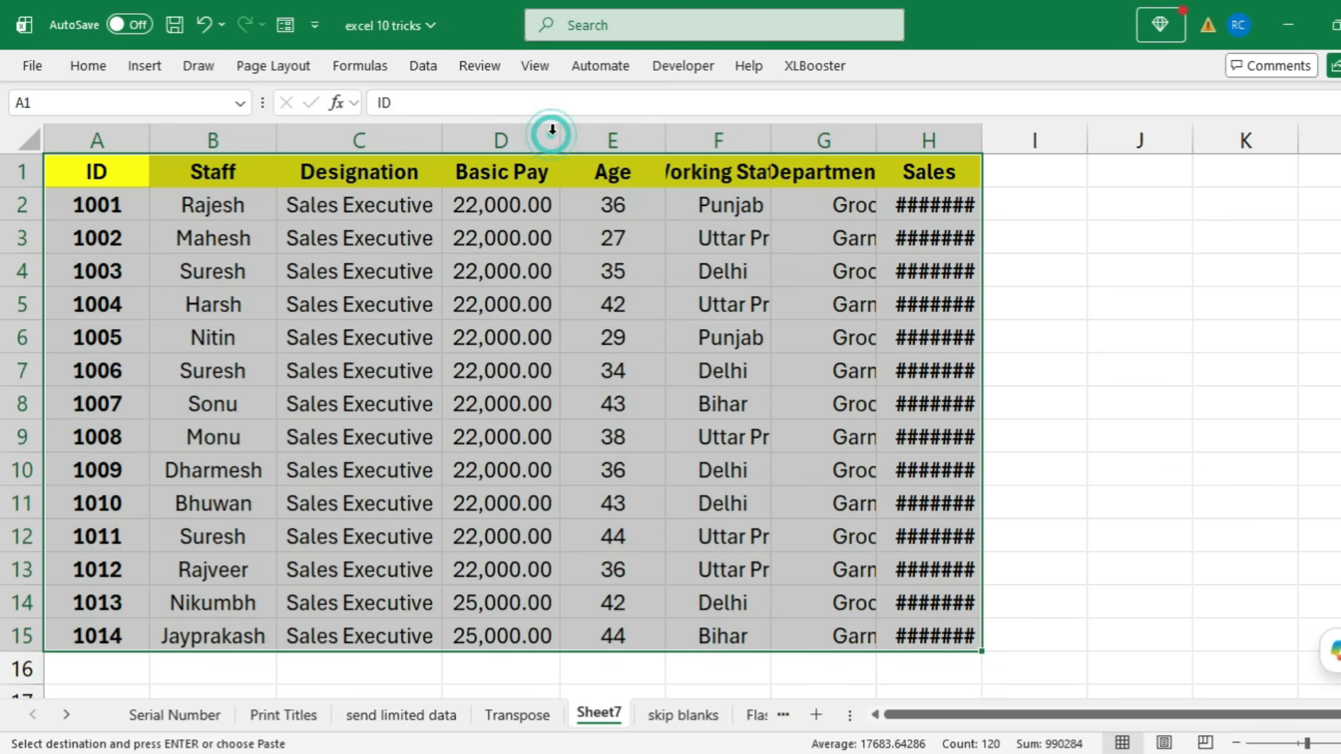
double_click(771, 138)
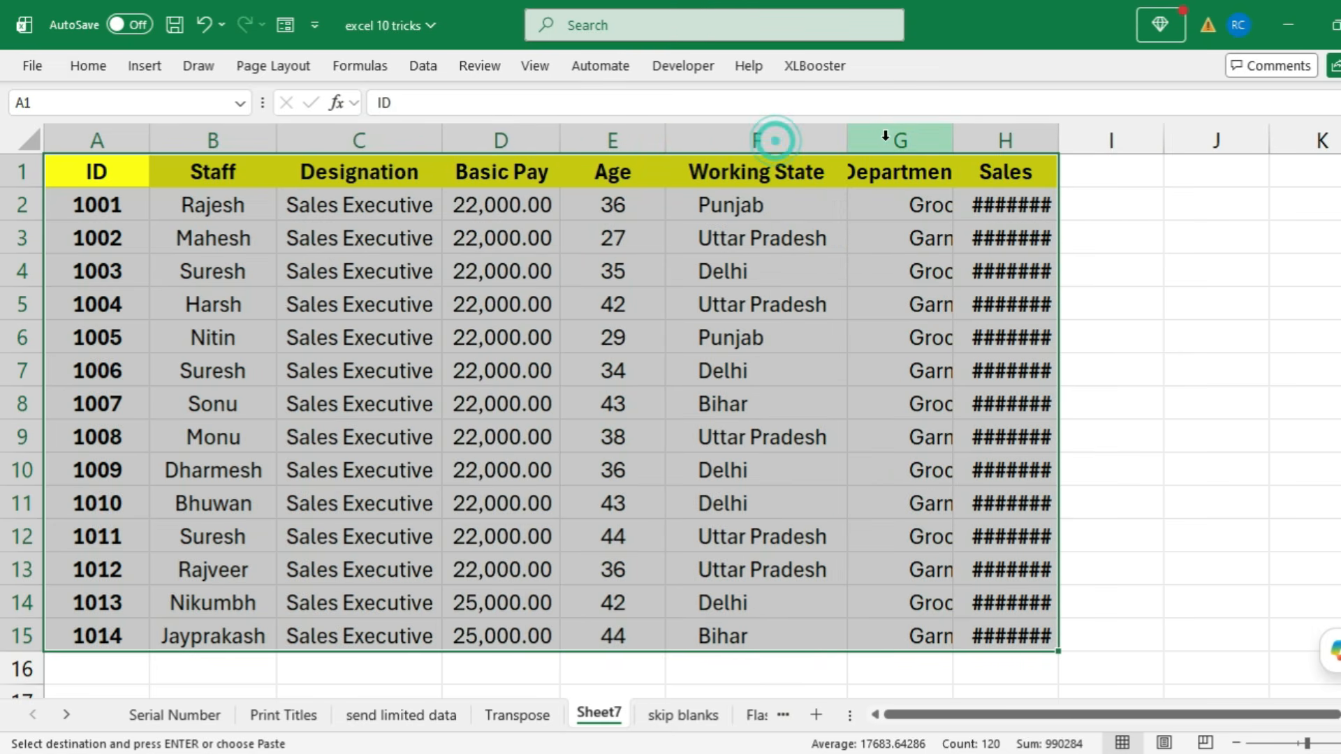
double_click(955, 140)
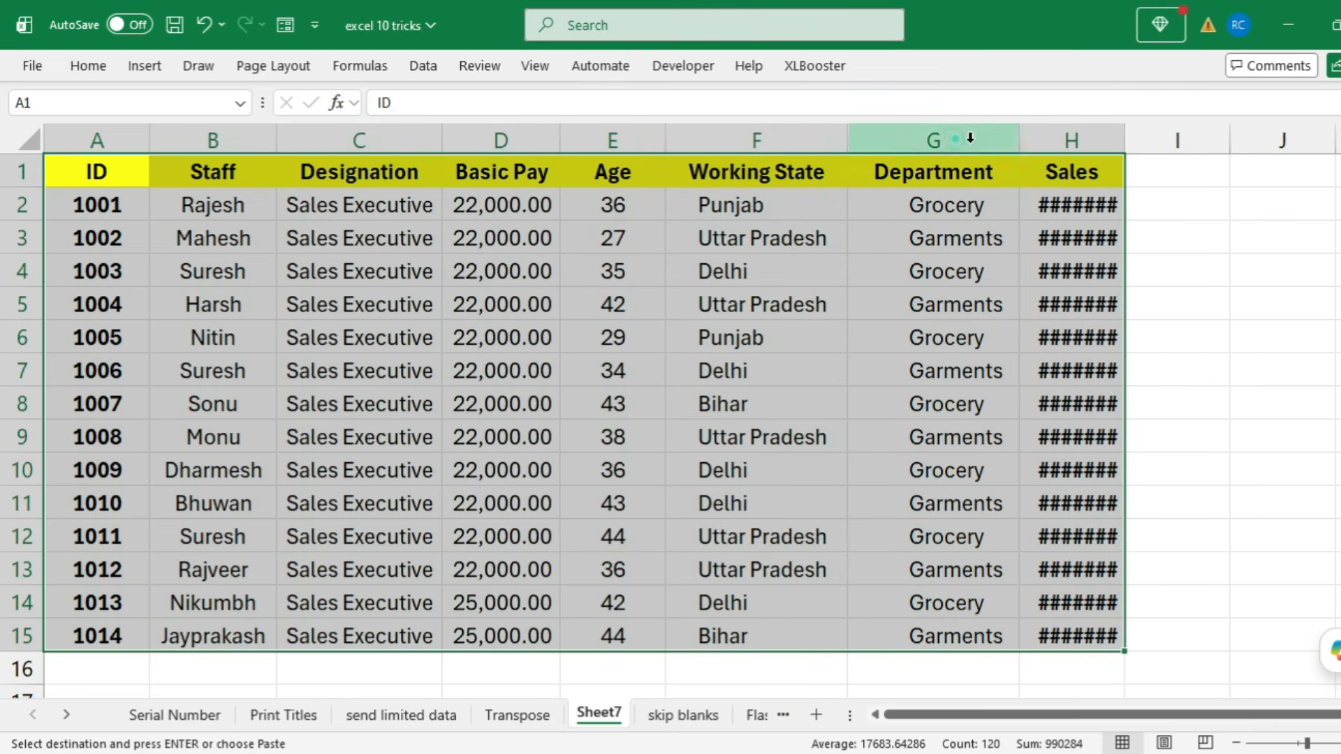
double_click(1123, 137)
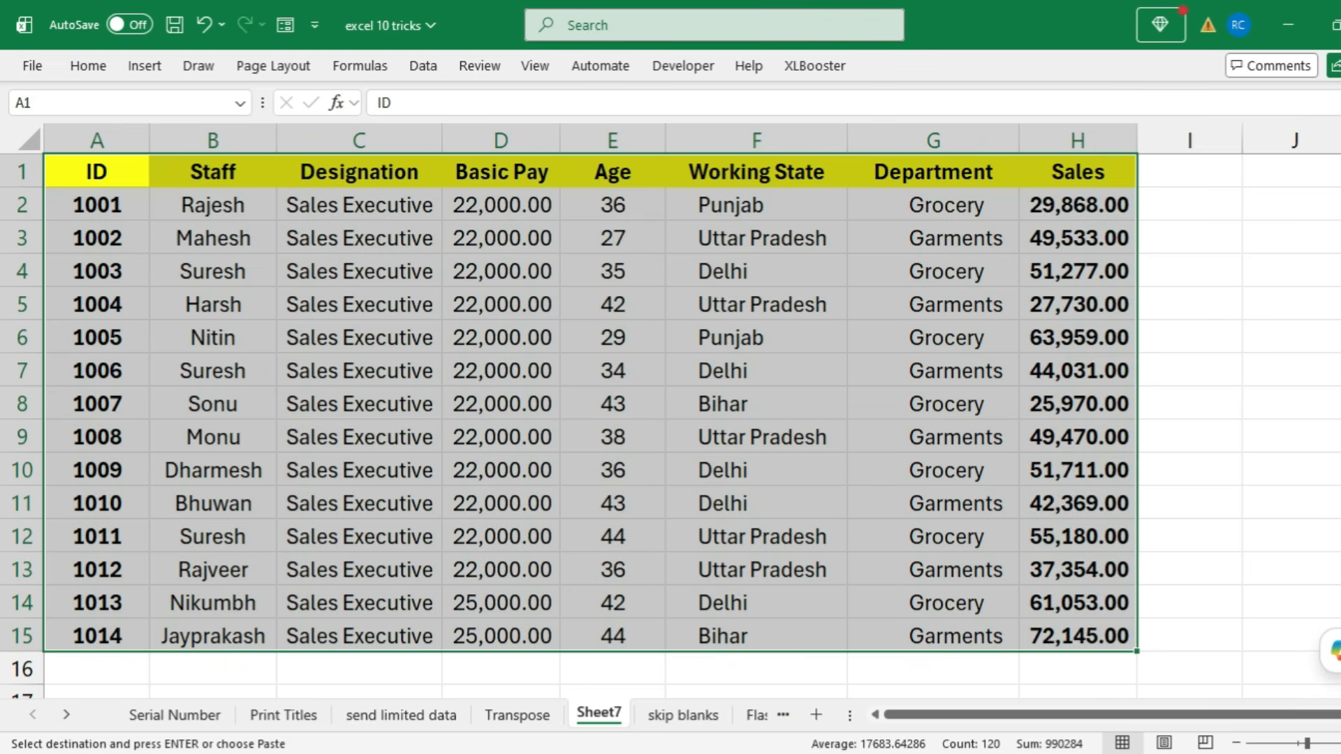
Step: Compare the original horizontal ID row on the Transpose sheet with the vertical table on Sheet7
left_click(517, 714)
left_click_drag(106, 179, 1299, 154)
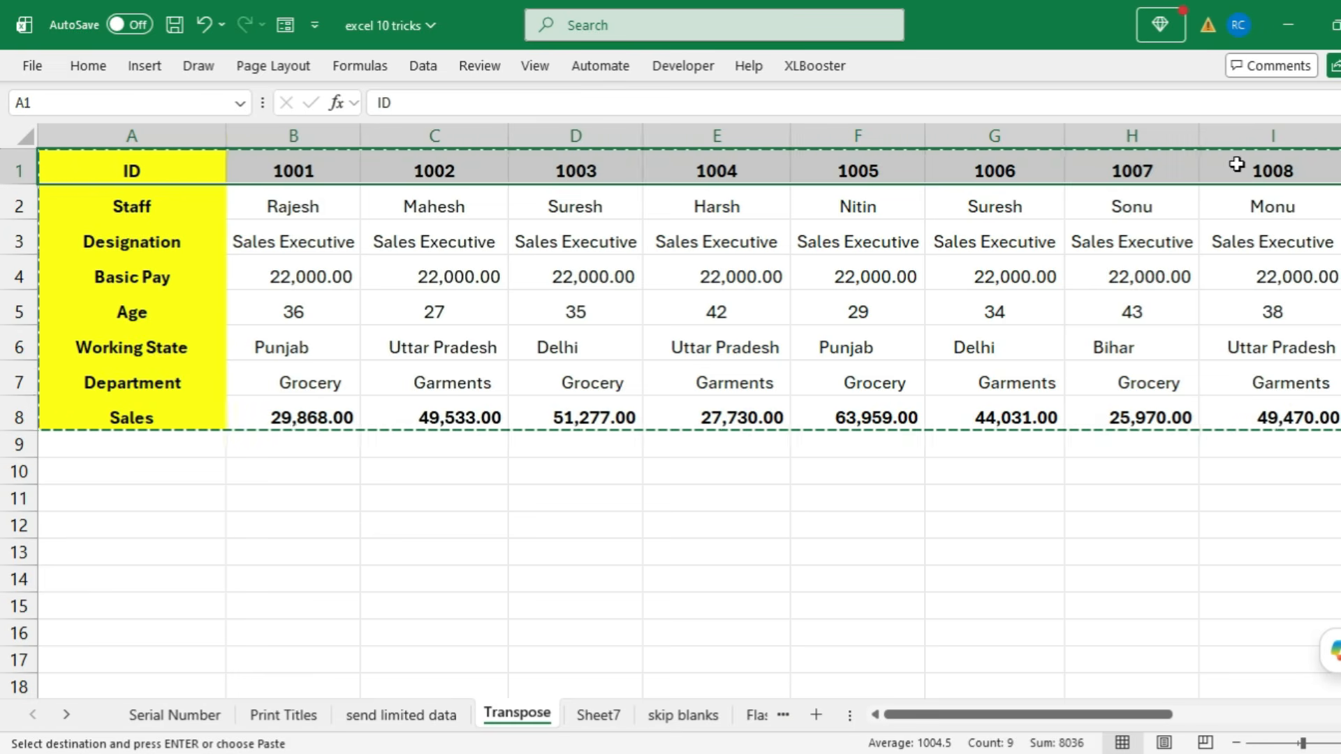
left_click(597, 727)
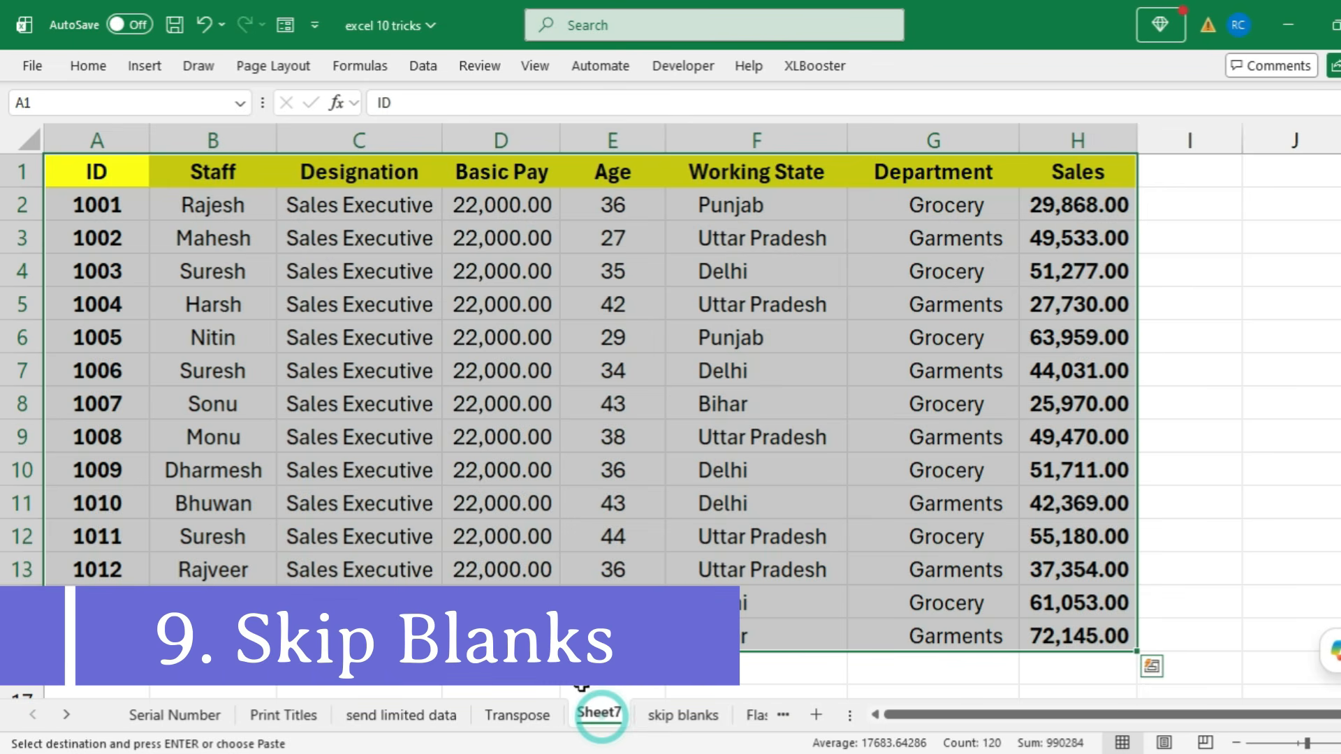
Step: Examine the blank rows scattered between the employee records on the skip blanks sheet
left_click(659, 726)
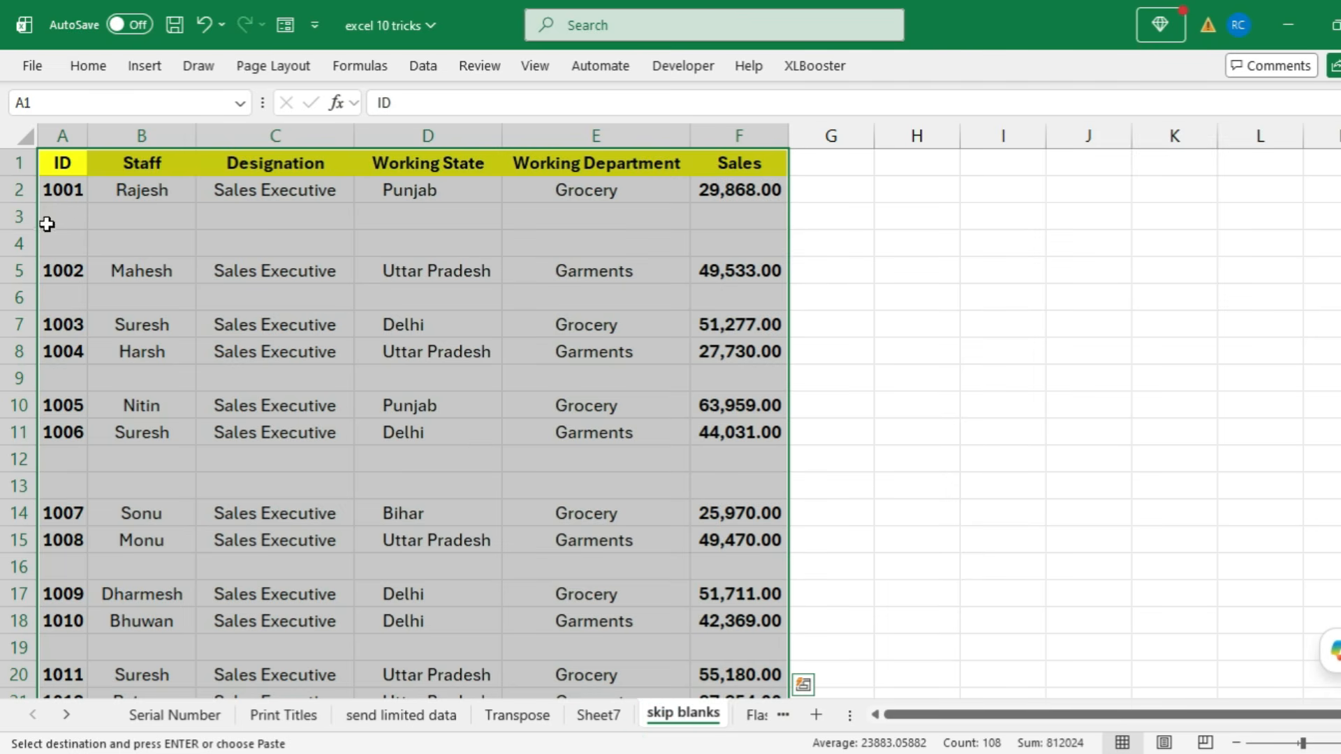
left_click_drag(47, 223, 733, 222)
left_click(60, 243)
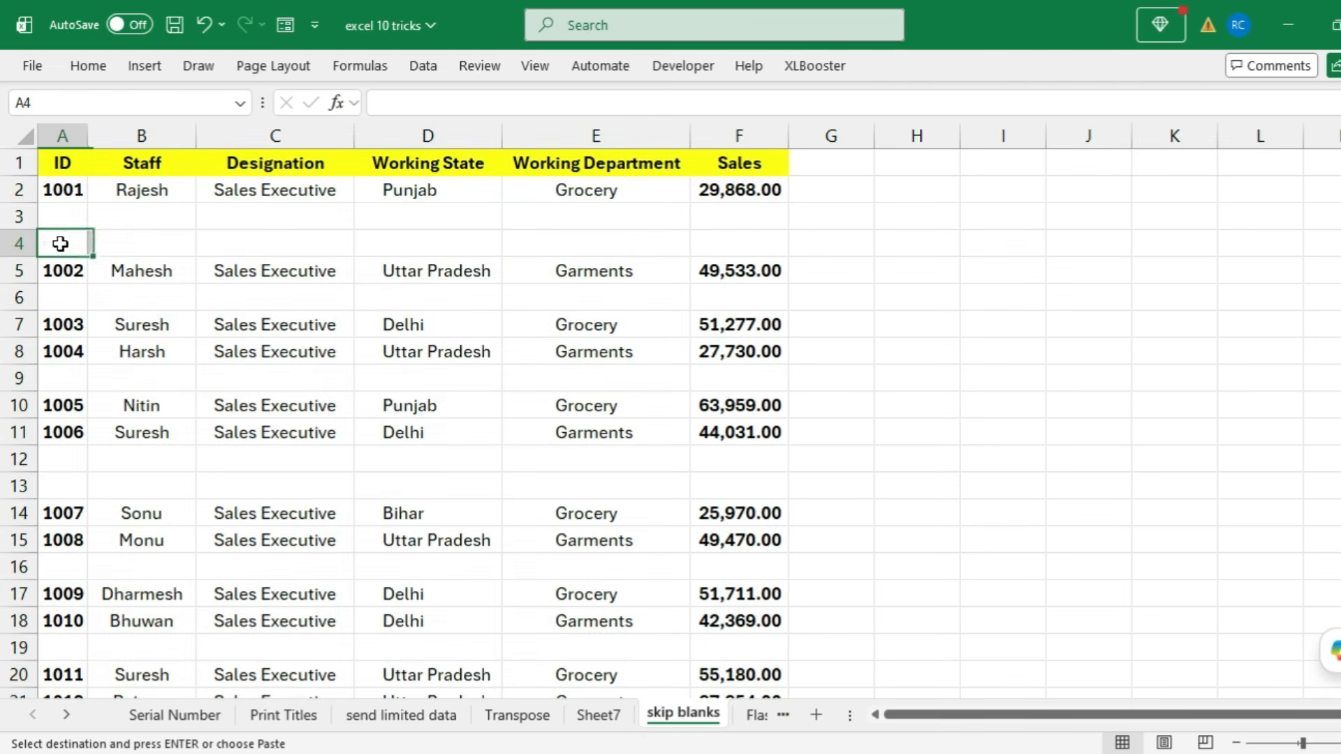
mouse_move(60, 243)
left_mouse_down()
mouse_move(590, 219)
mouse_move(742, 225)
mouse_move(740, 245)
left_mouse_up()
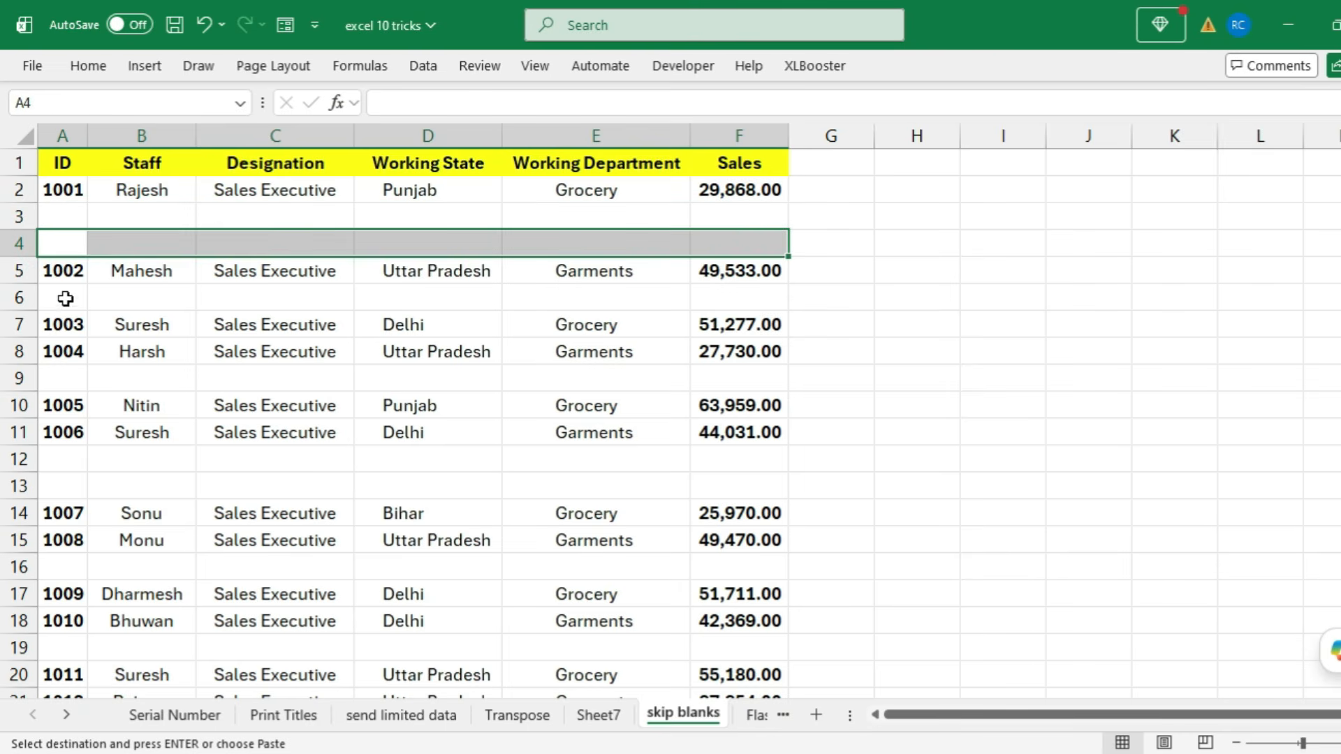
left_click_drag(65, 299, 663, 291)
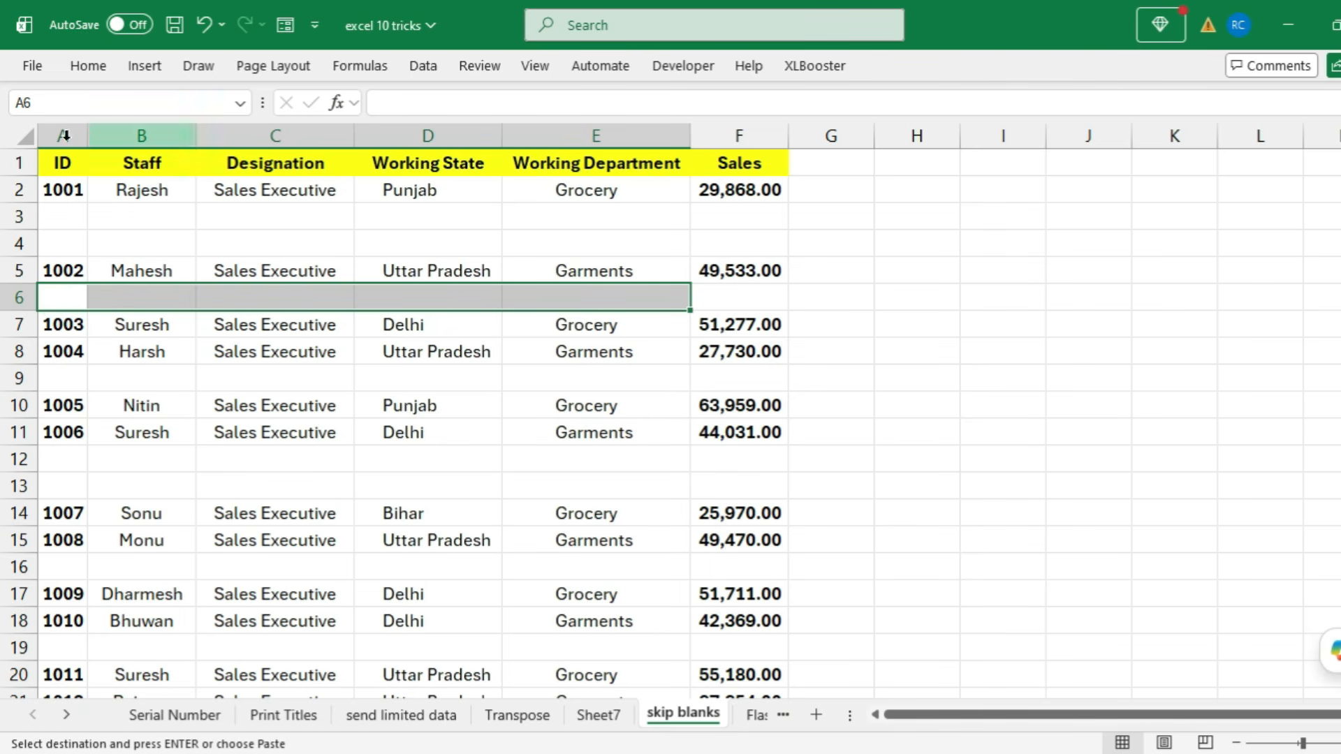
left_click_drag(60, 159, 643, 483)
left_click_drag(66, 213, 721, 209)
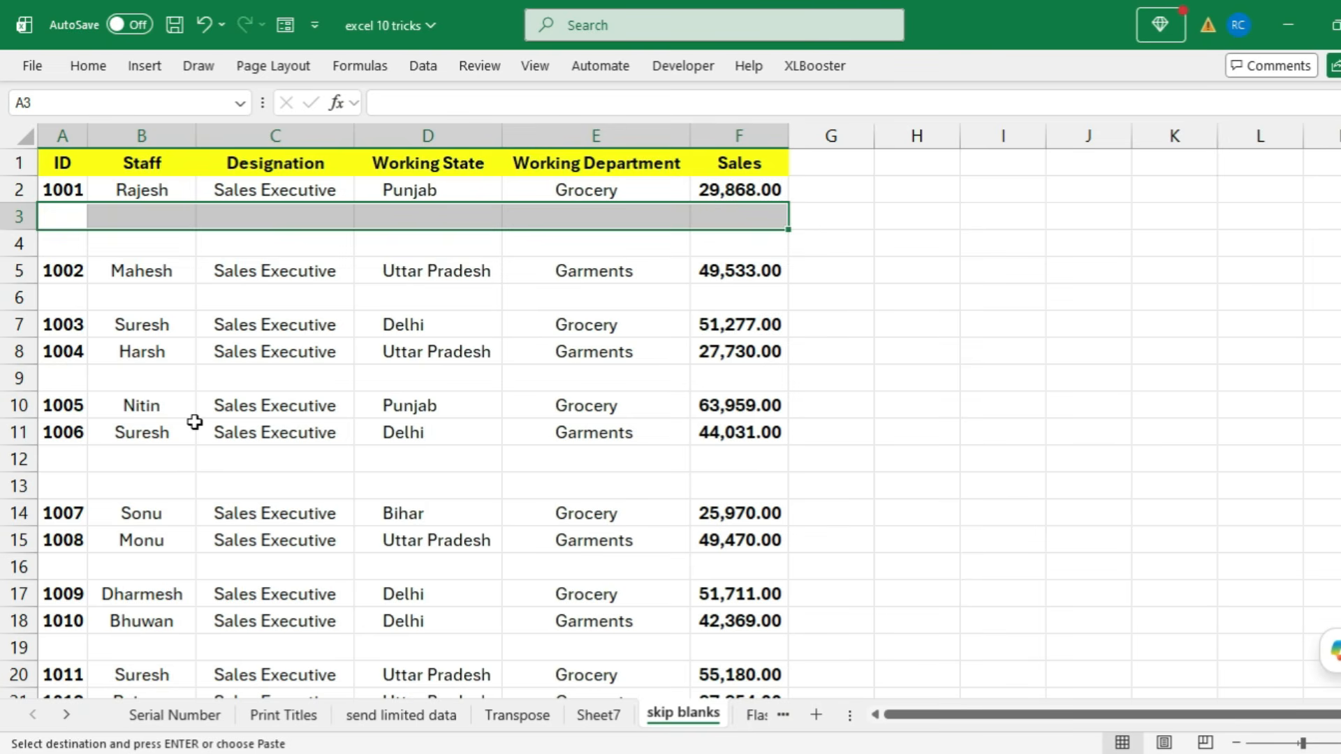
left_click_drag(66, 244, 776, 241)
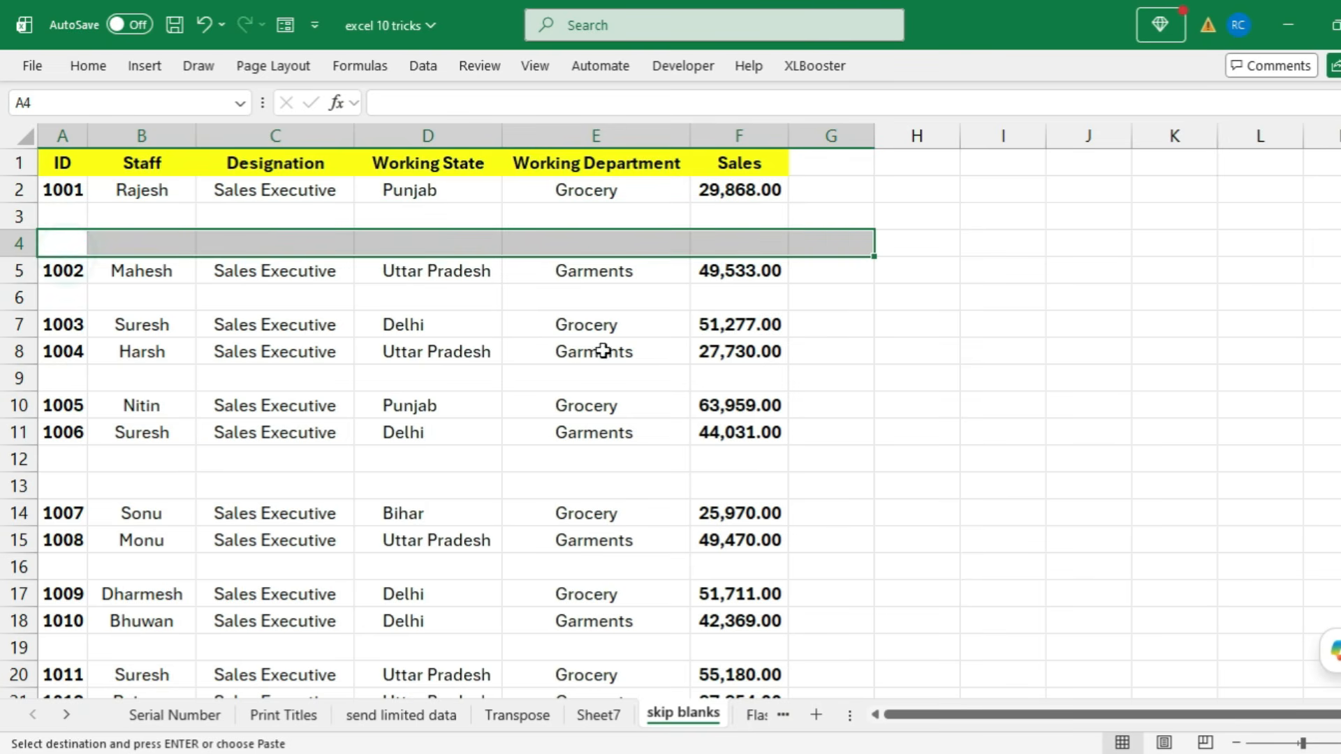
scroll(601, 350, "down", 4)
scroll(311, 647, "down", 1)
scroll(312, 647, "up", 5)
Step: Select all blank cells within the employee table using Go To Special with Blanks, and delete them with the Entire row option
left_click_drag(13, 163, 4, 662)
left_click_drag(61, 162, 747, 633)
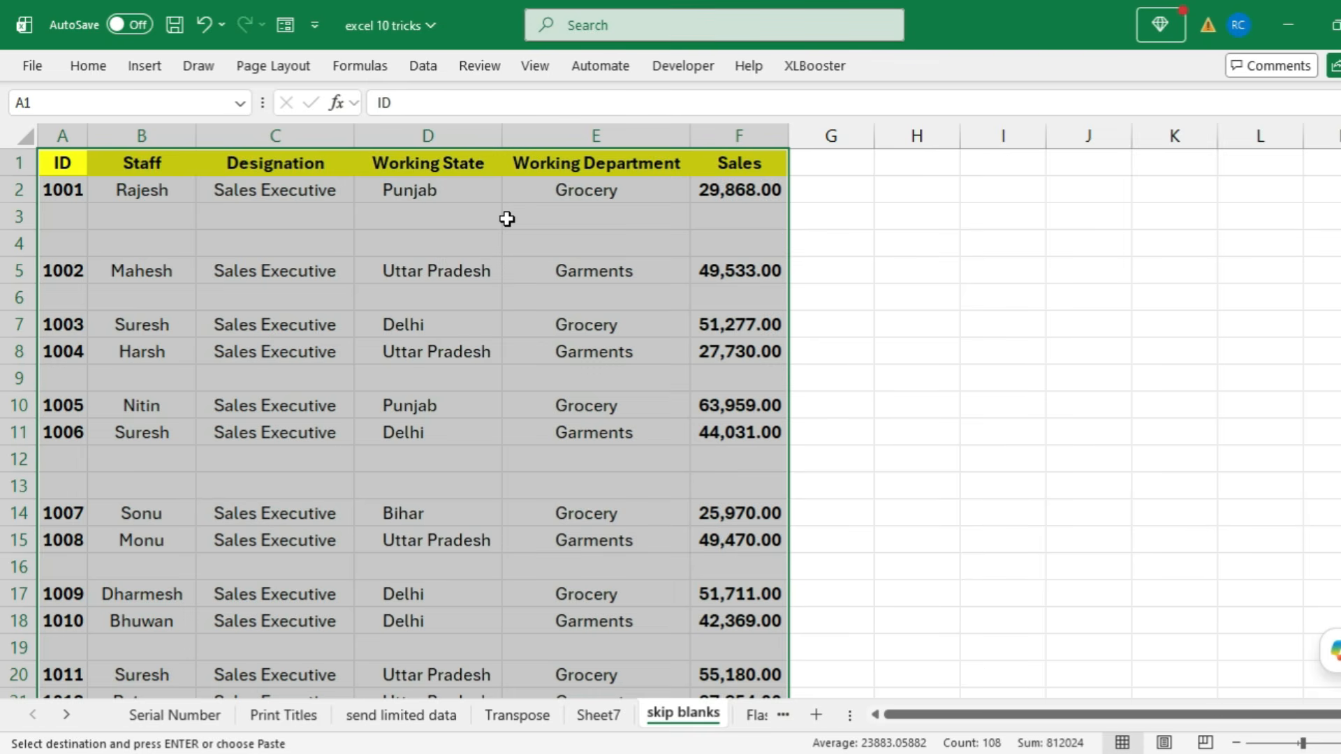
key("ctrl+g")
left_click_drag(770, 273, 648, 251)
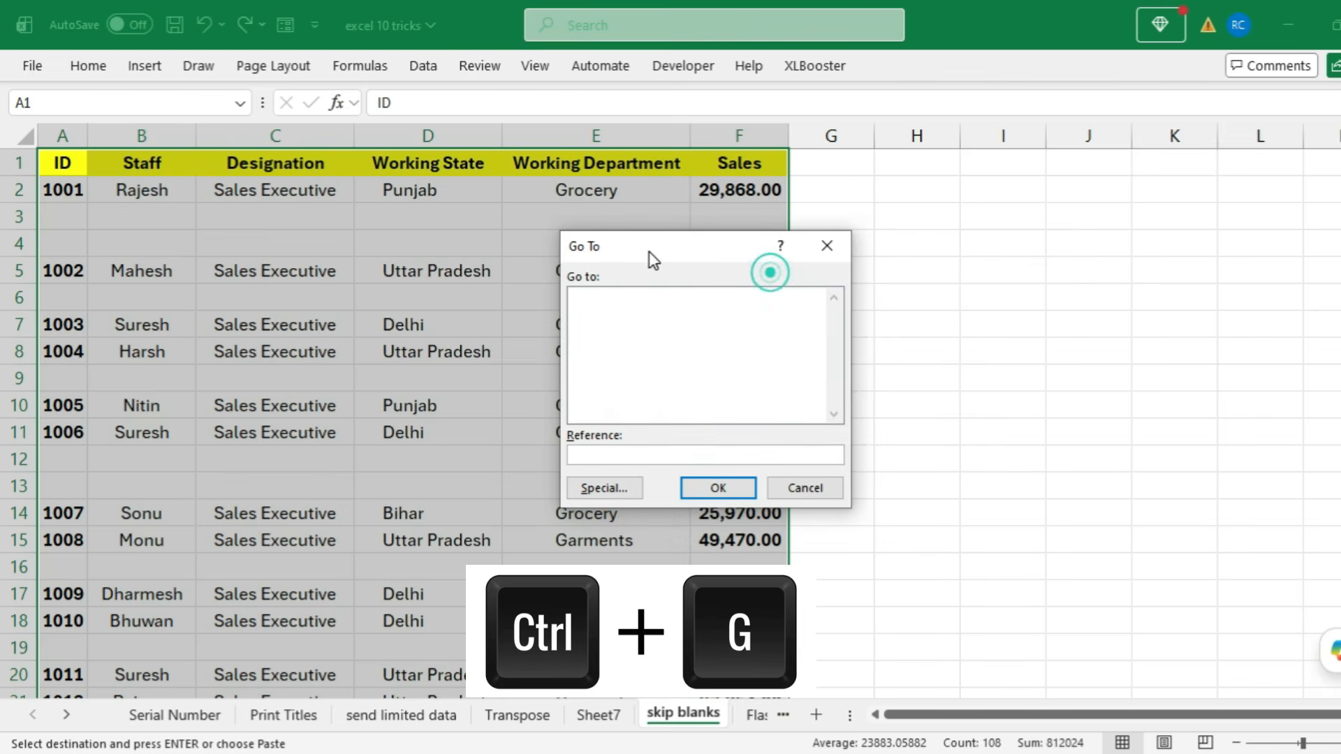
left_click(605, 489)
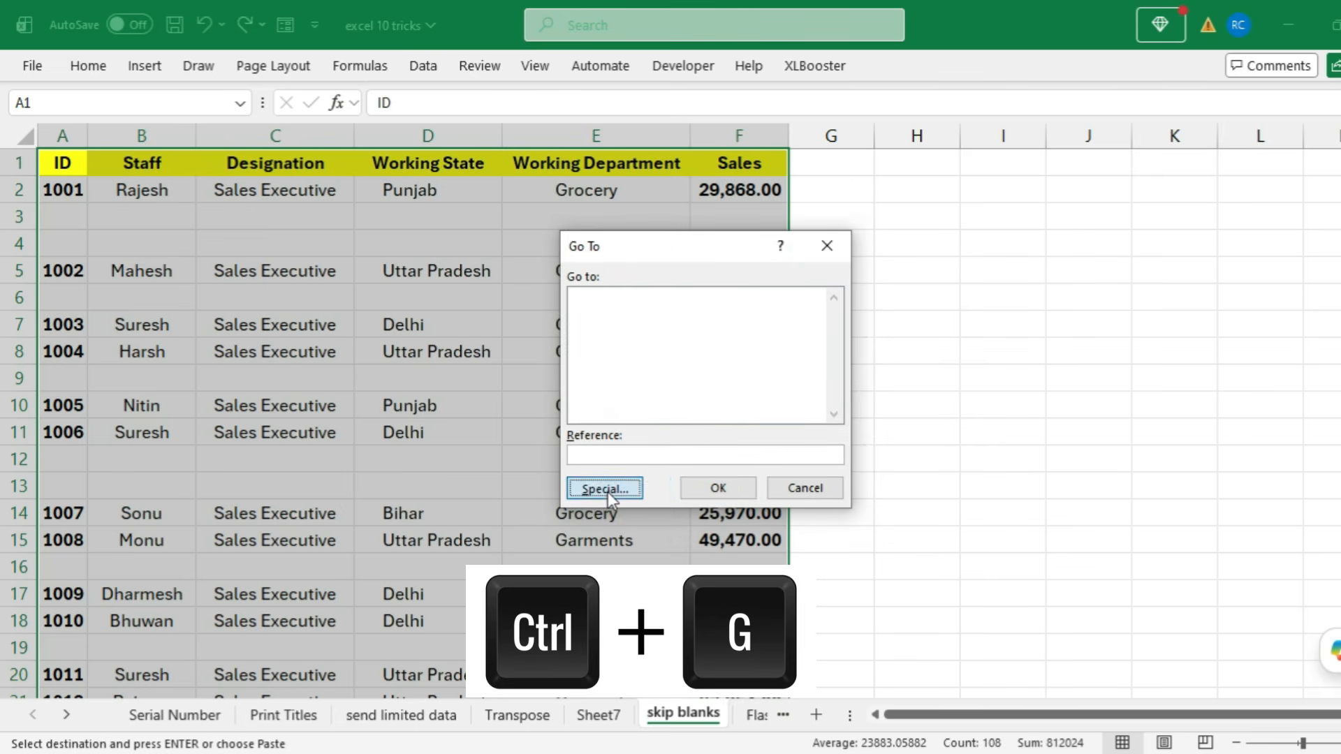
left_click_drag(677, 217, 640, 221)
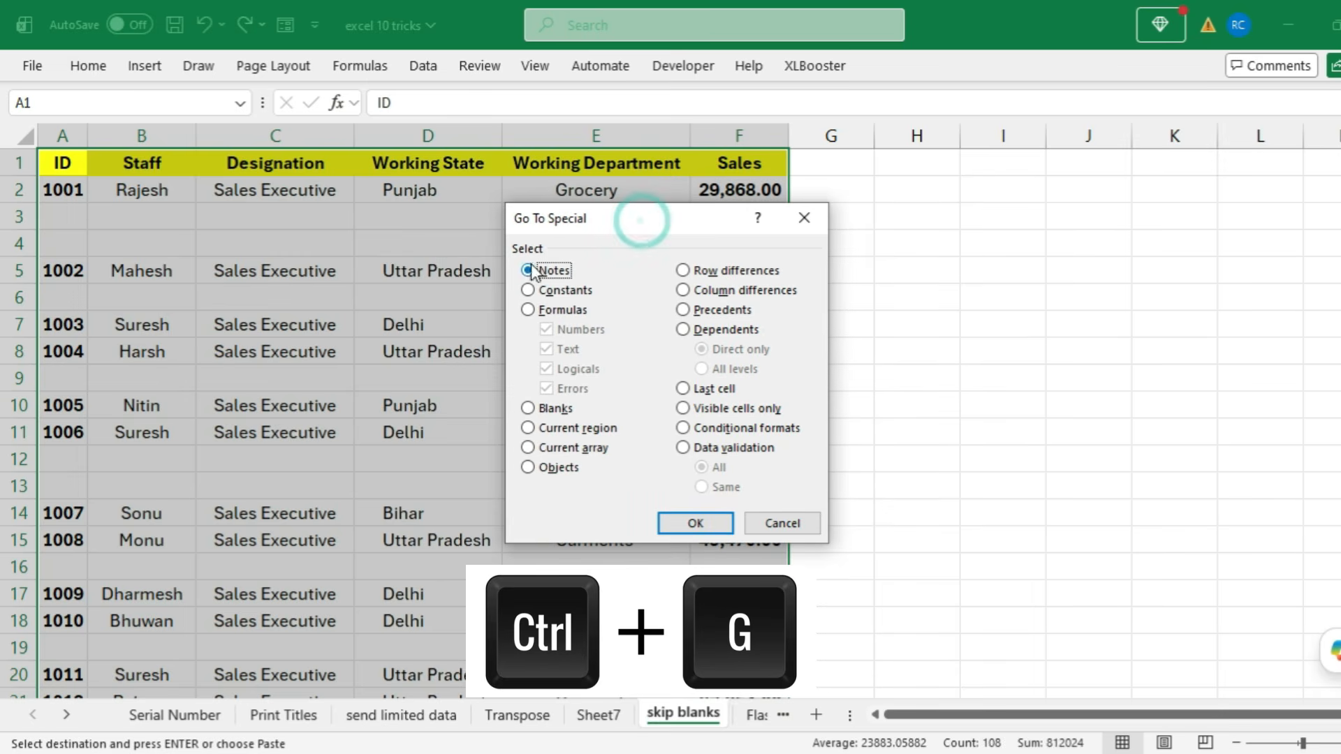
left_click(528, 409)
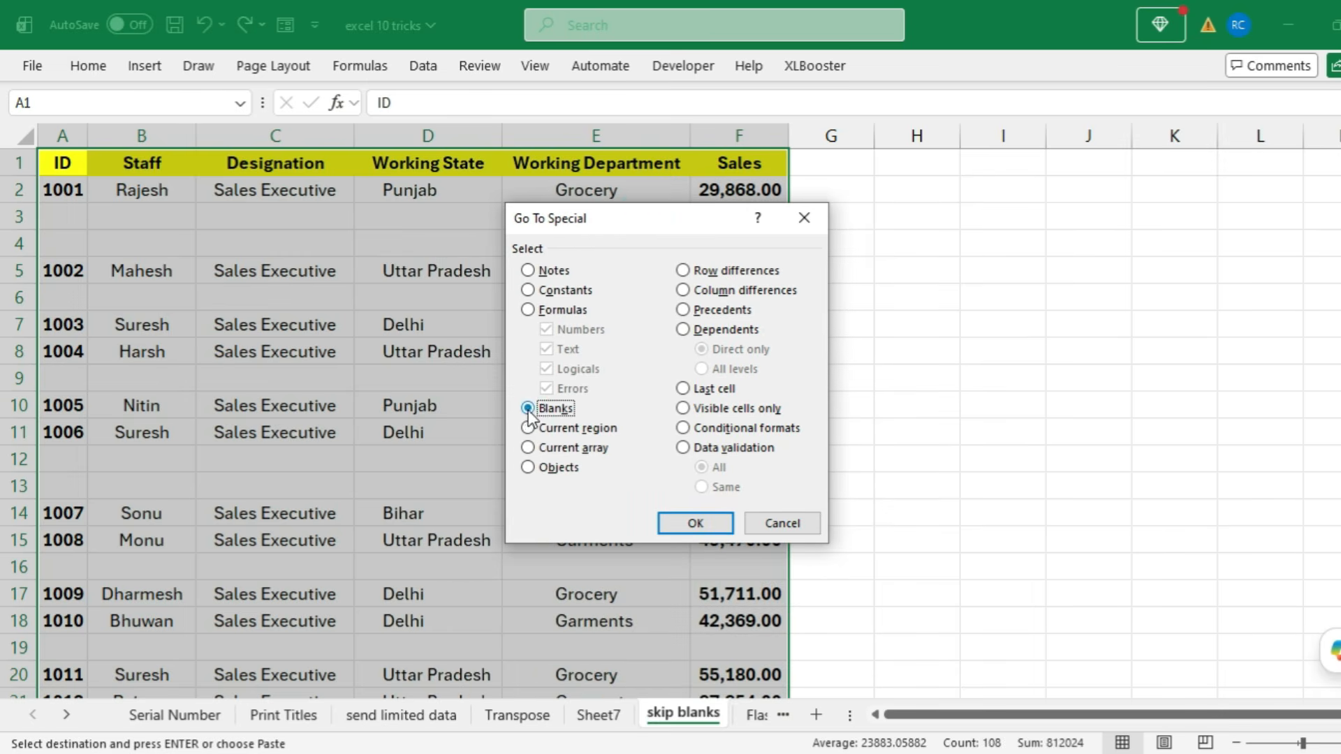
left_click(683, 526)
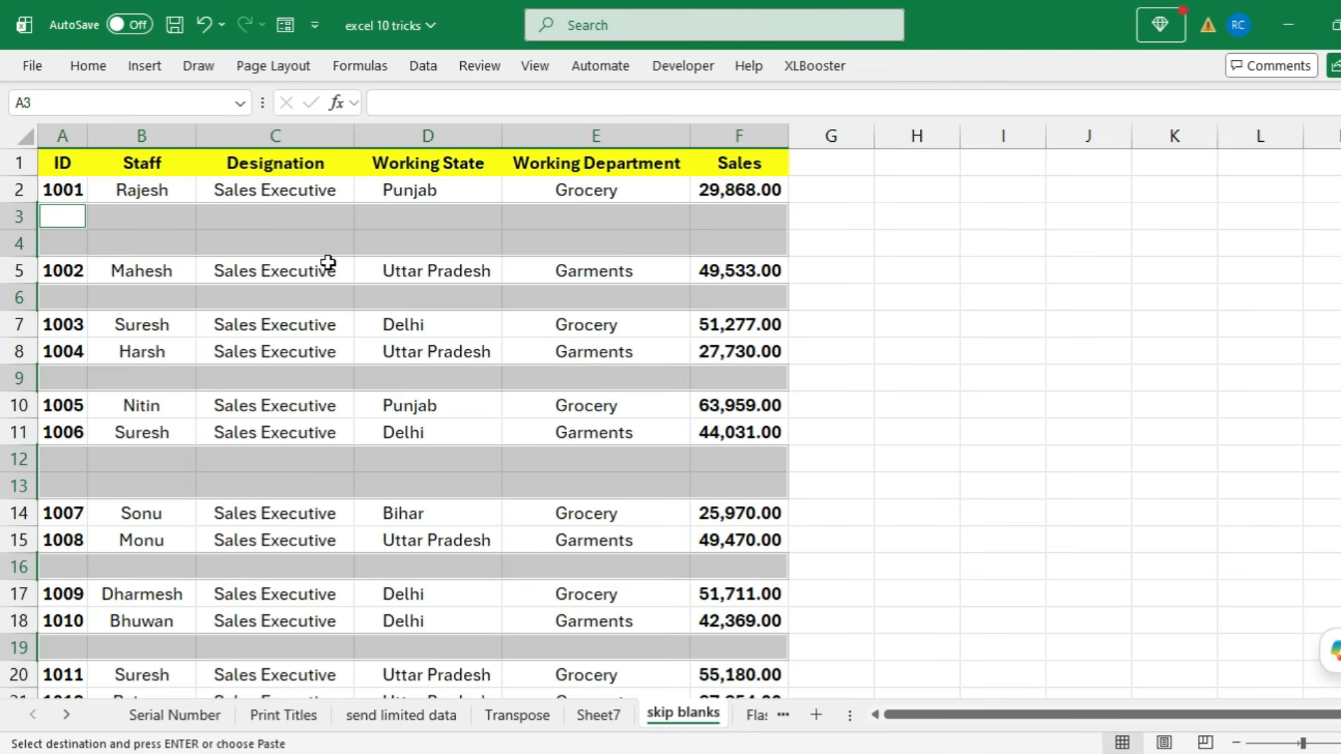
key("ctrl+minus")
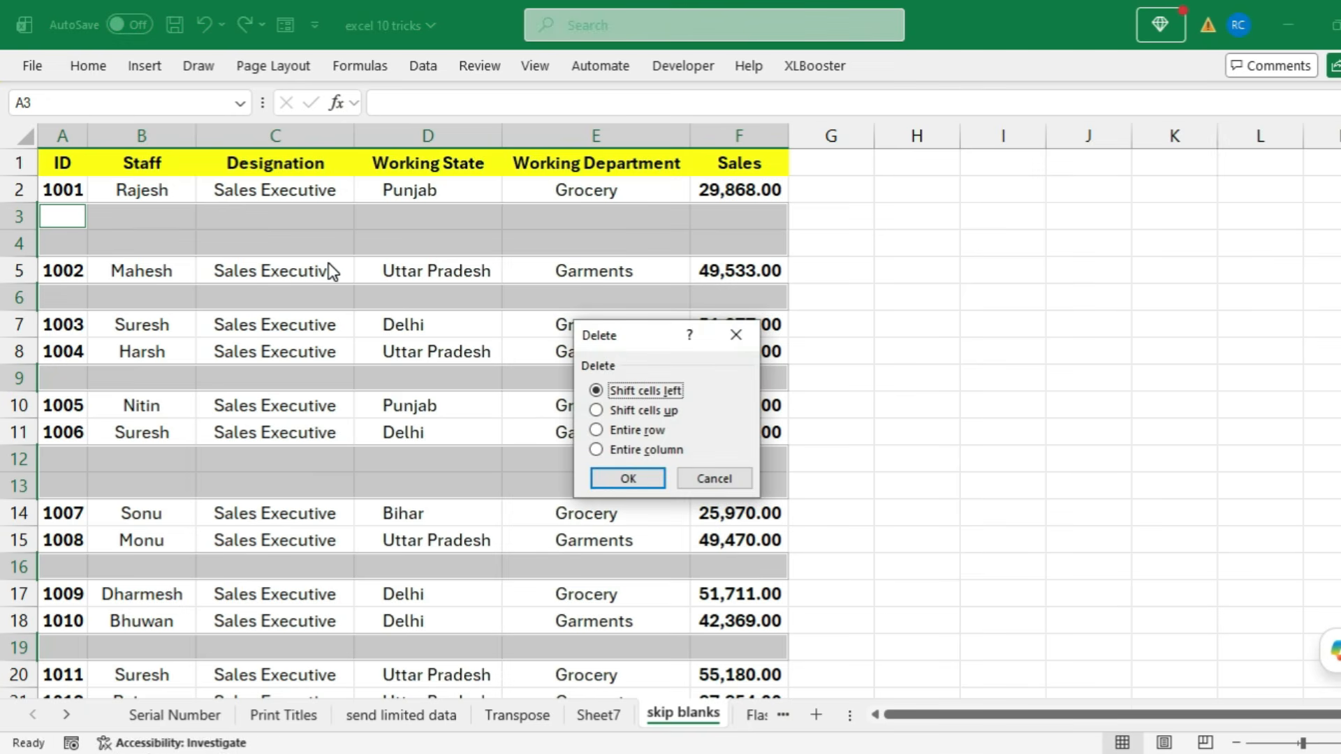
left_click(597, 431)
left_click(628, 478)
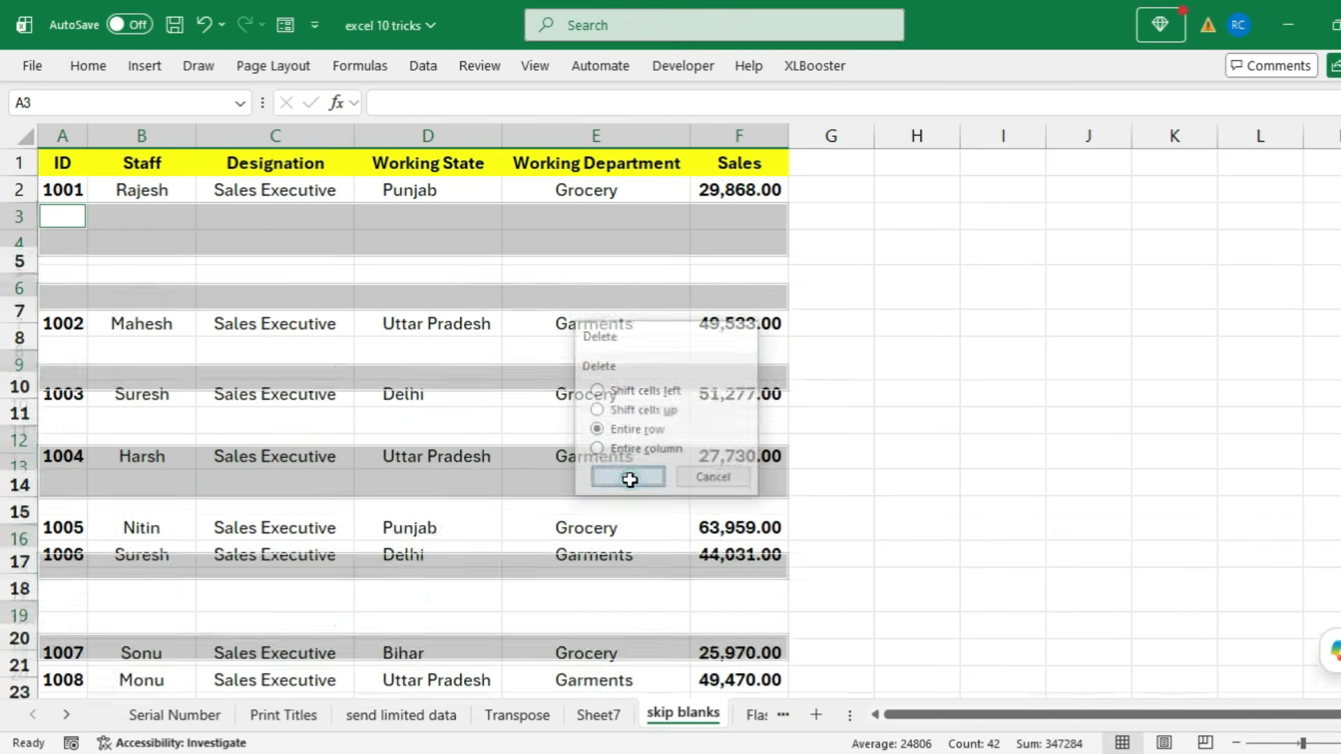
left_click(883, 542)
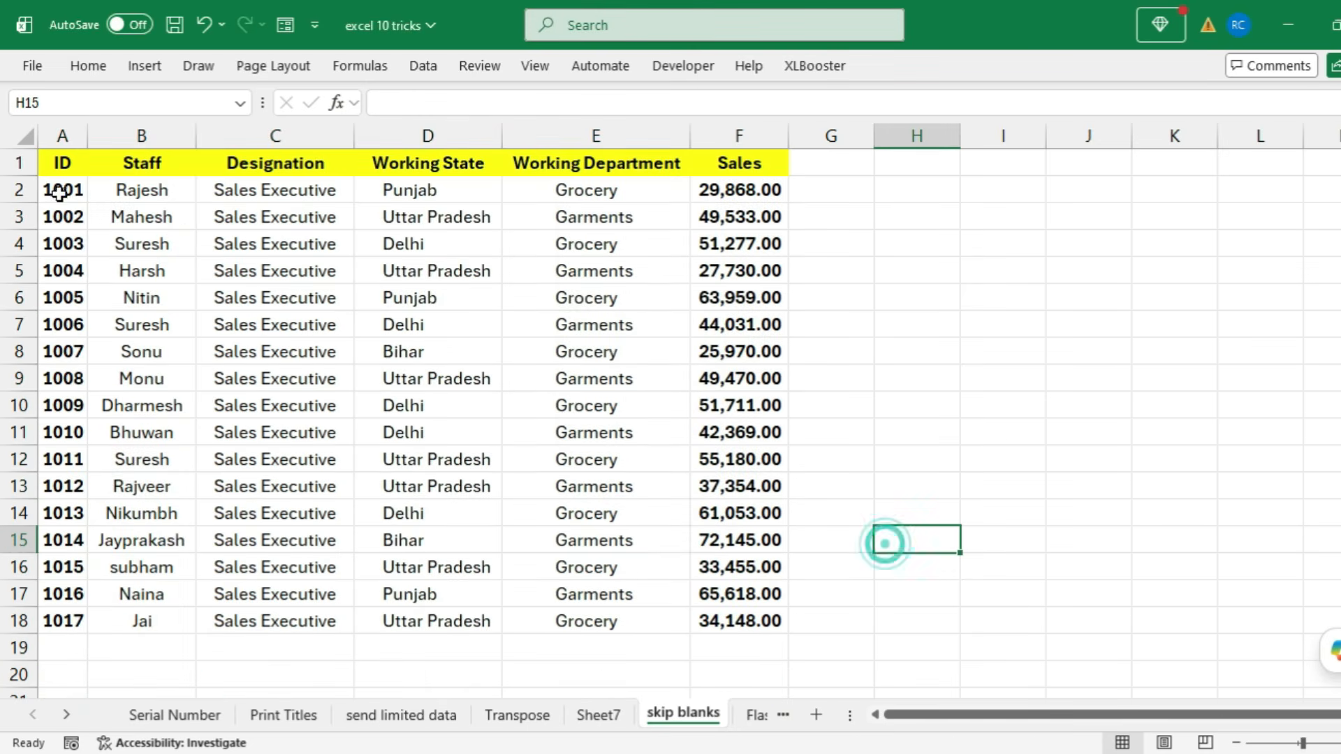
left_click_drag(54, 190, 711, 618)
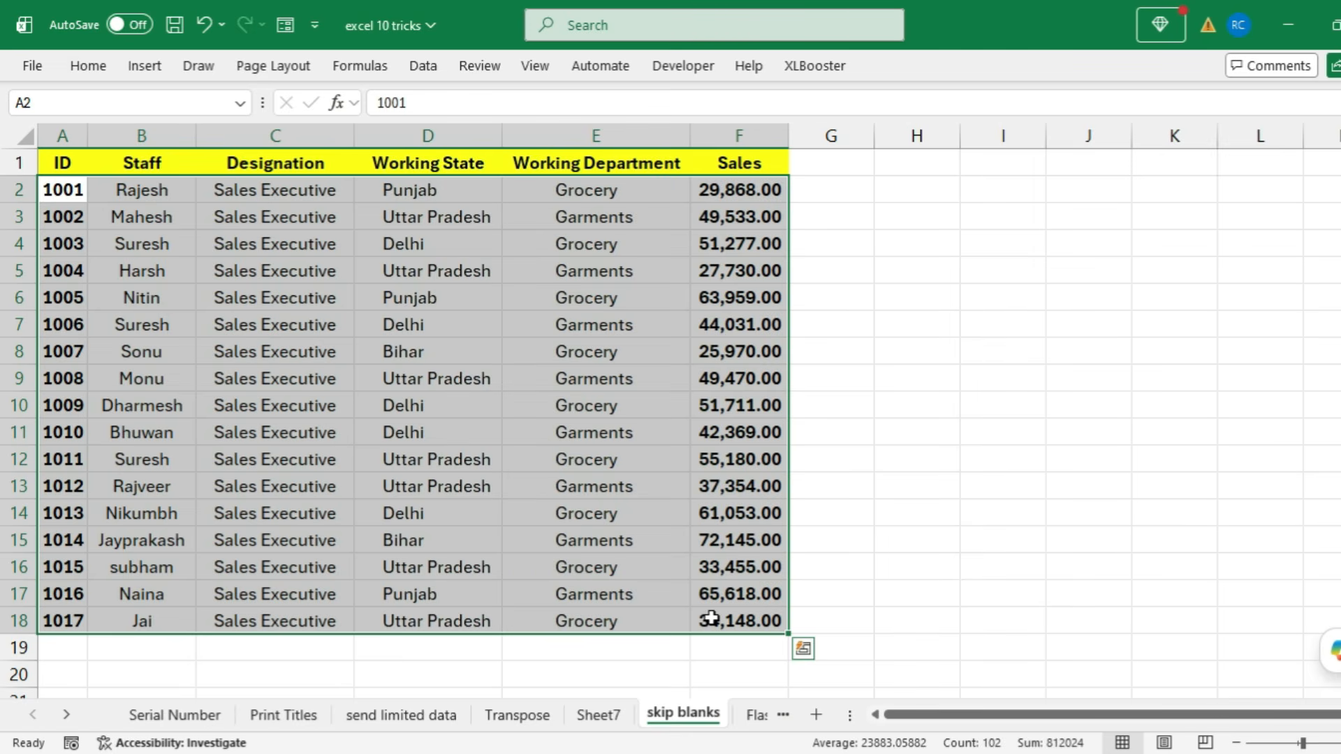
Step: Open the Flash Fill sheet and examine the full names in the Emp-Name column
left_click(756, 714)
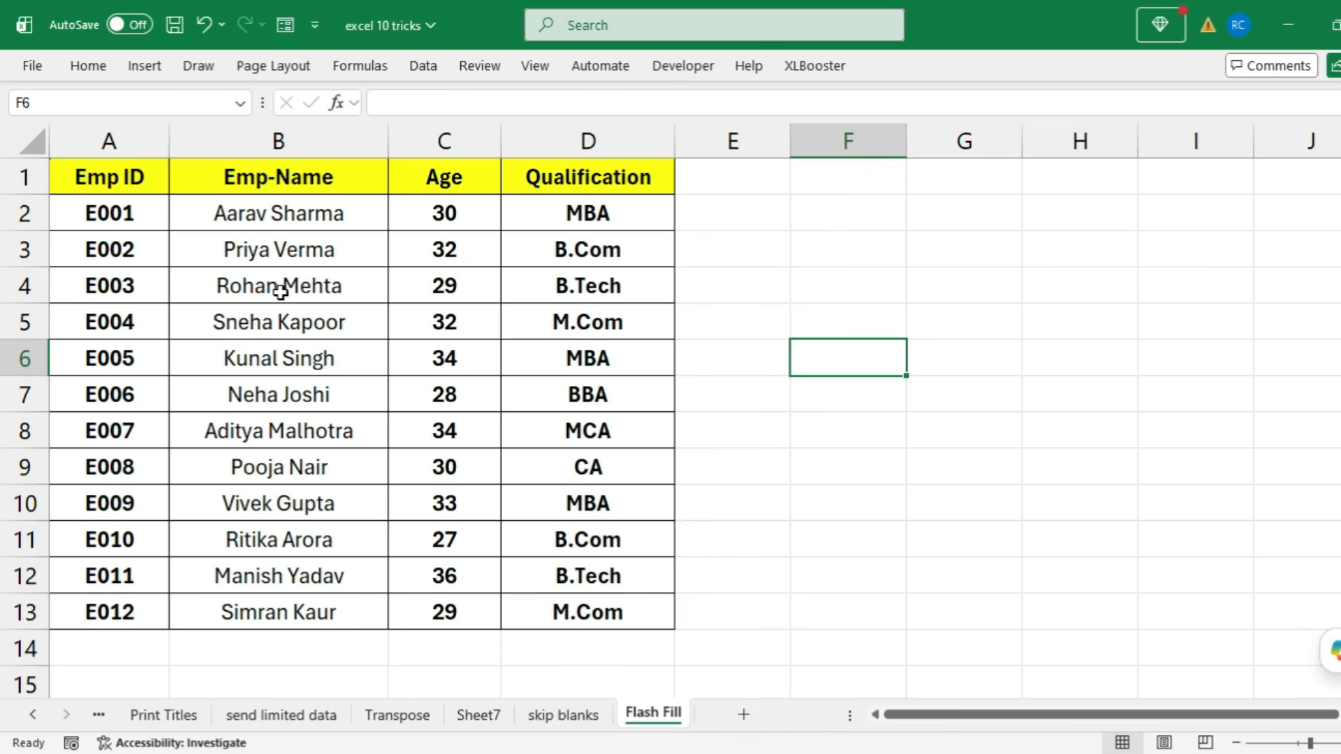
left_click_drag(283, 217, 273, 612)
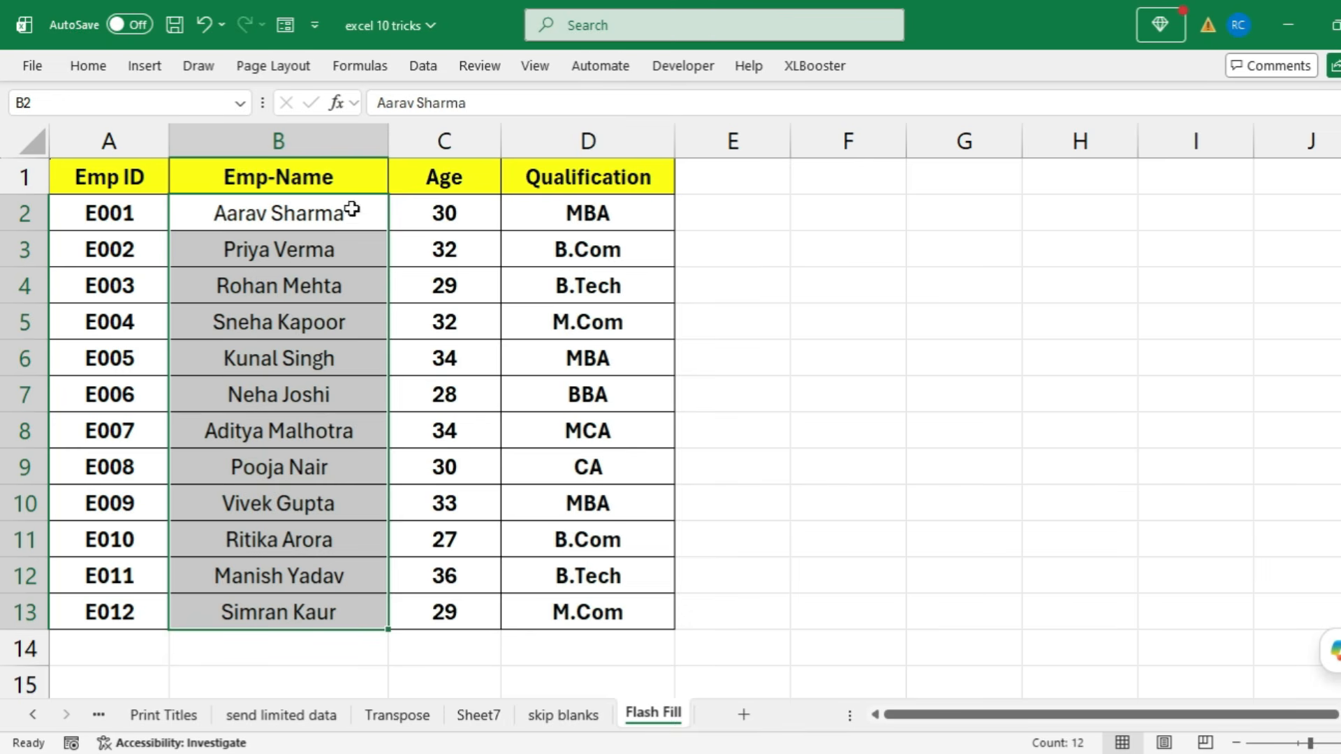
Step: Try removing the surname from the first employee name in B2, and undo the edit
double_click(377, 214)
key("BackSpace")
key("BackSpace")
key("BackSpace")
key("BackSpace")
key("BackSpace")
key("BackSpace")
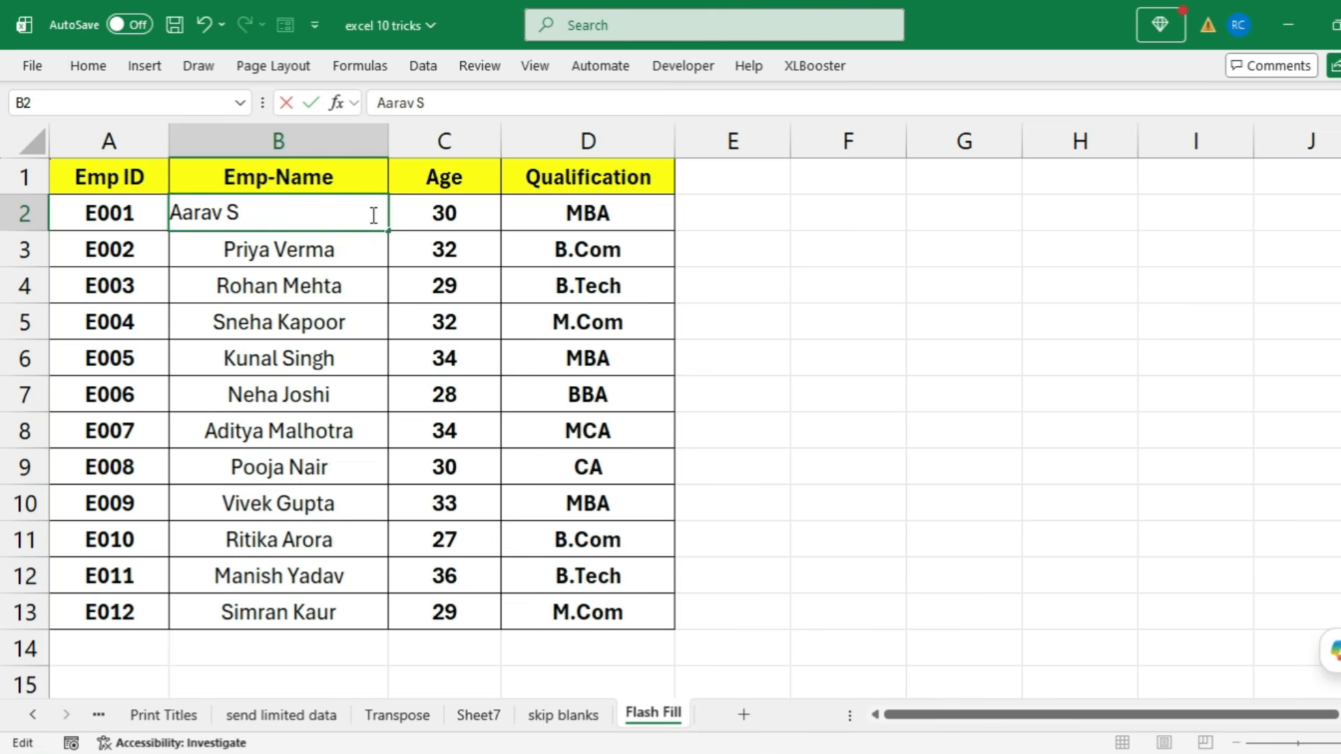
key("Return")
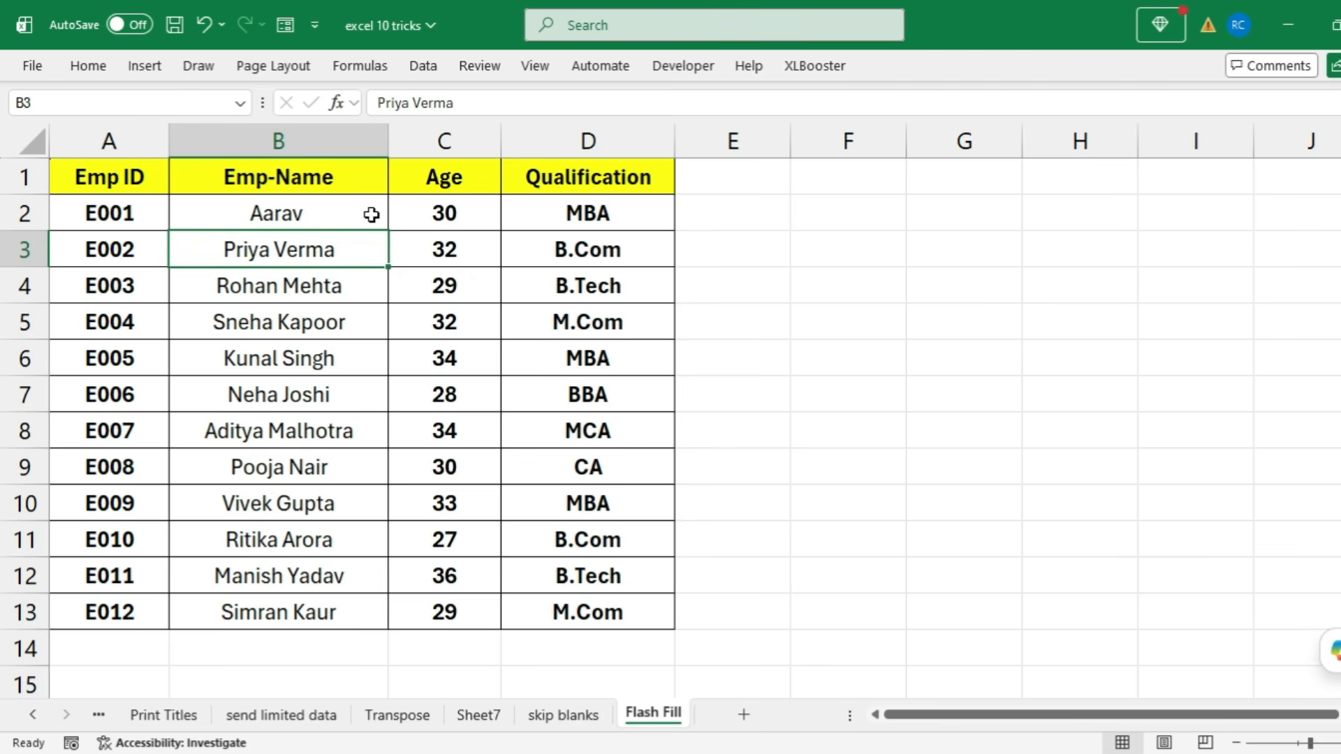
key("ctrl+z")
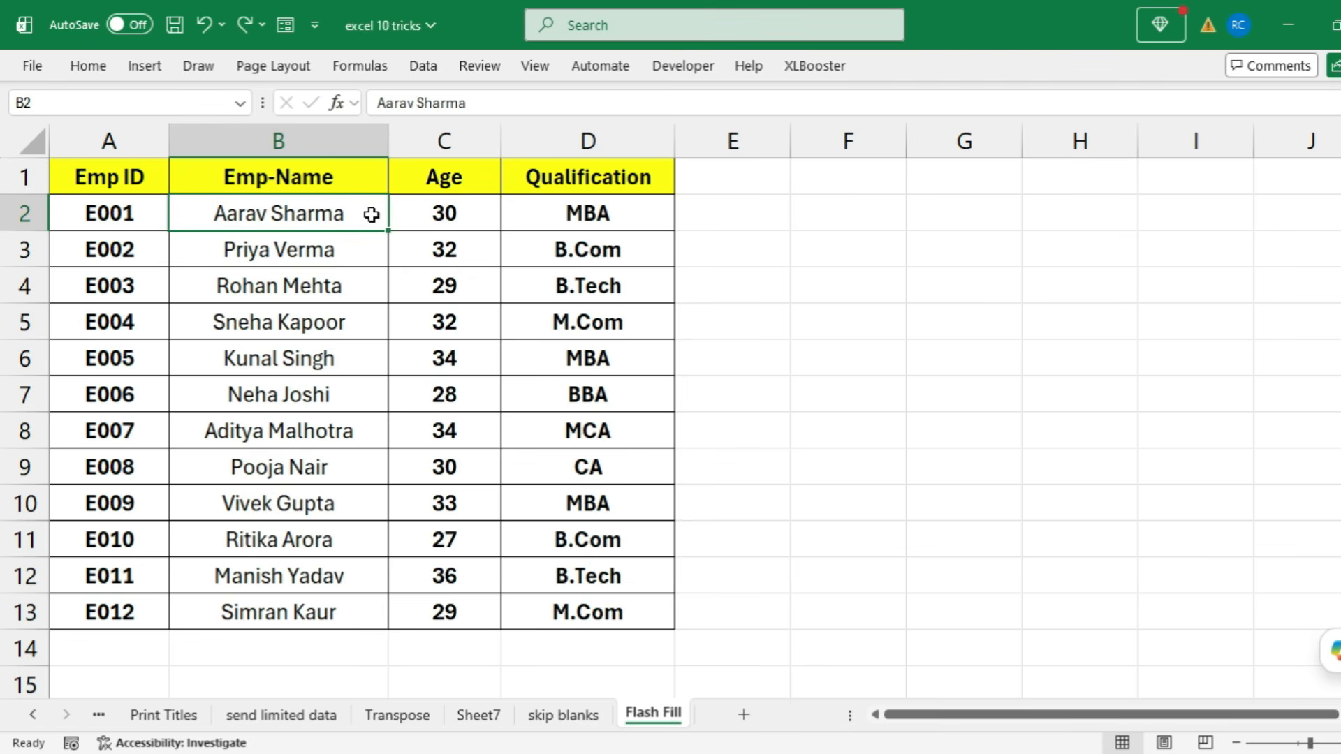
Step: Enter the first employee's first name in E2 and use Flash Fill to extract the remaining first names through E13
left_click(706, 219)
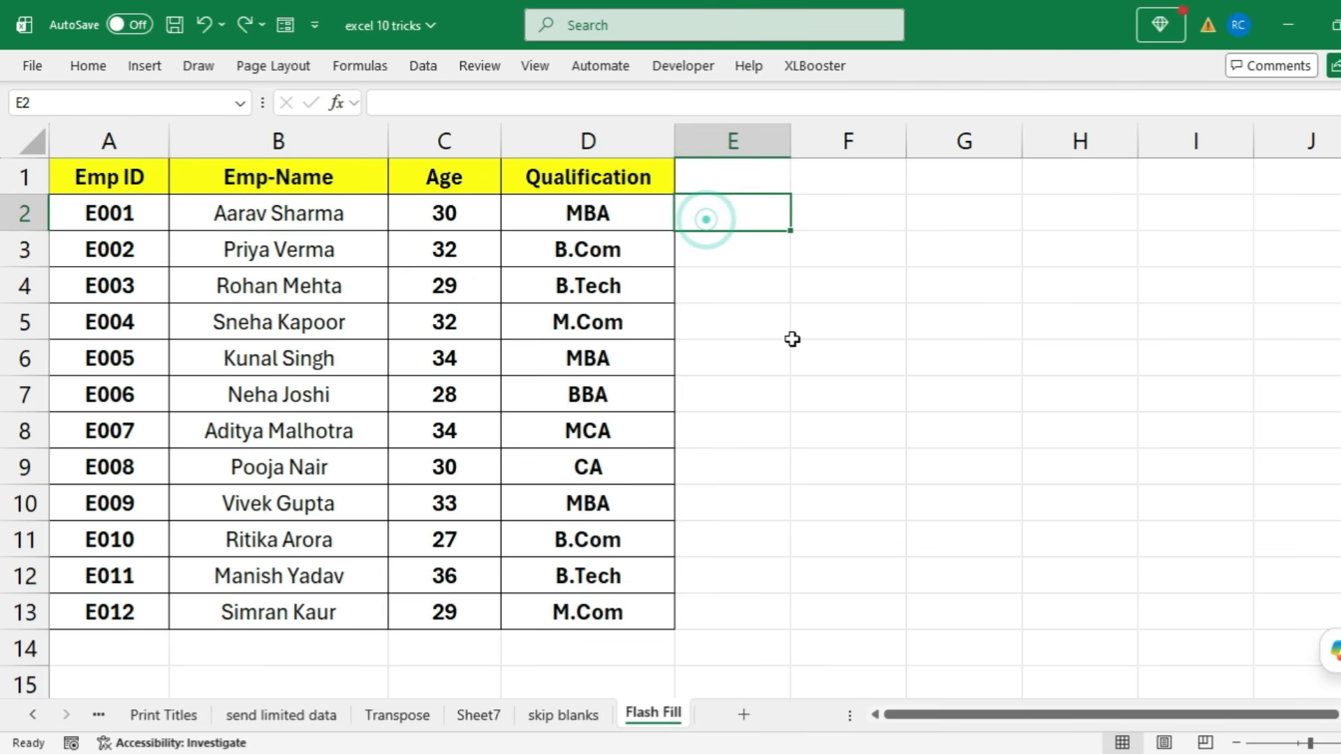
type("Aarav")
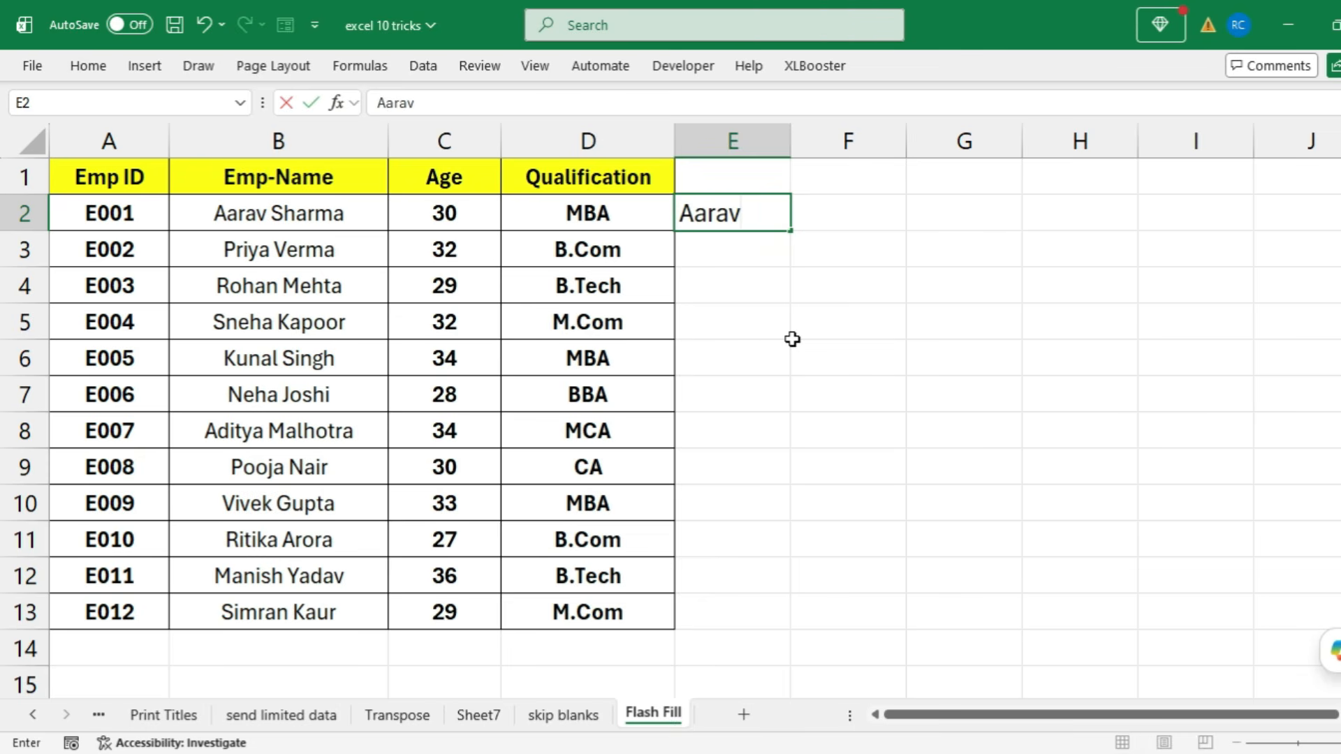
key("Return")
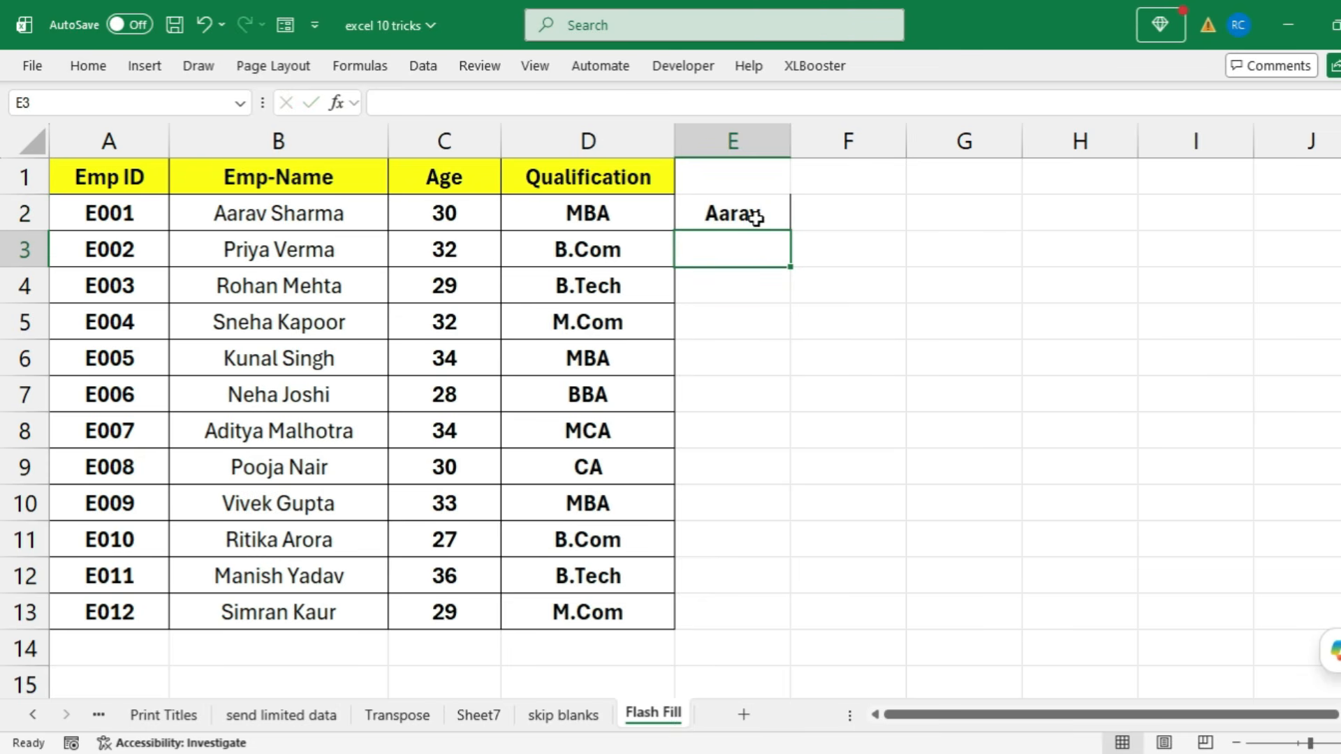
left_click_drag(756, 213, 731, 632)
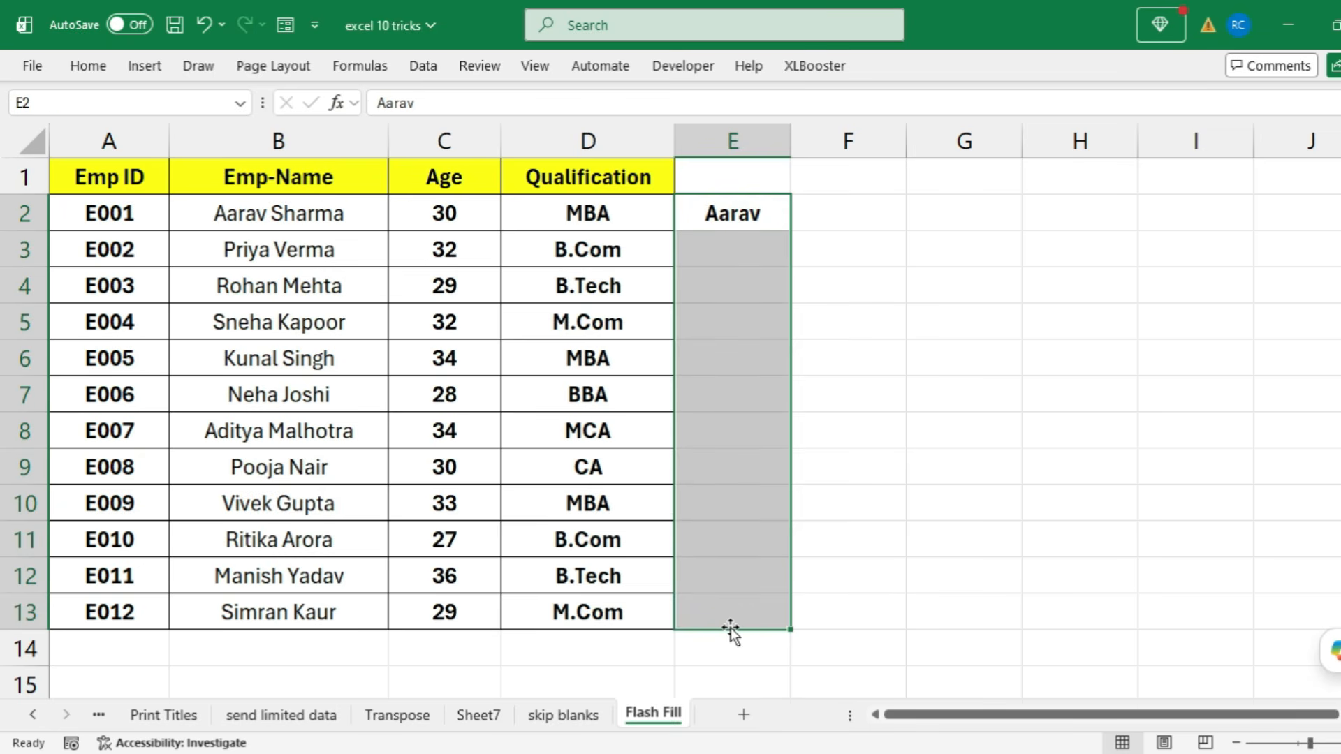
key("ctrl+e")
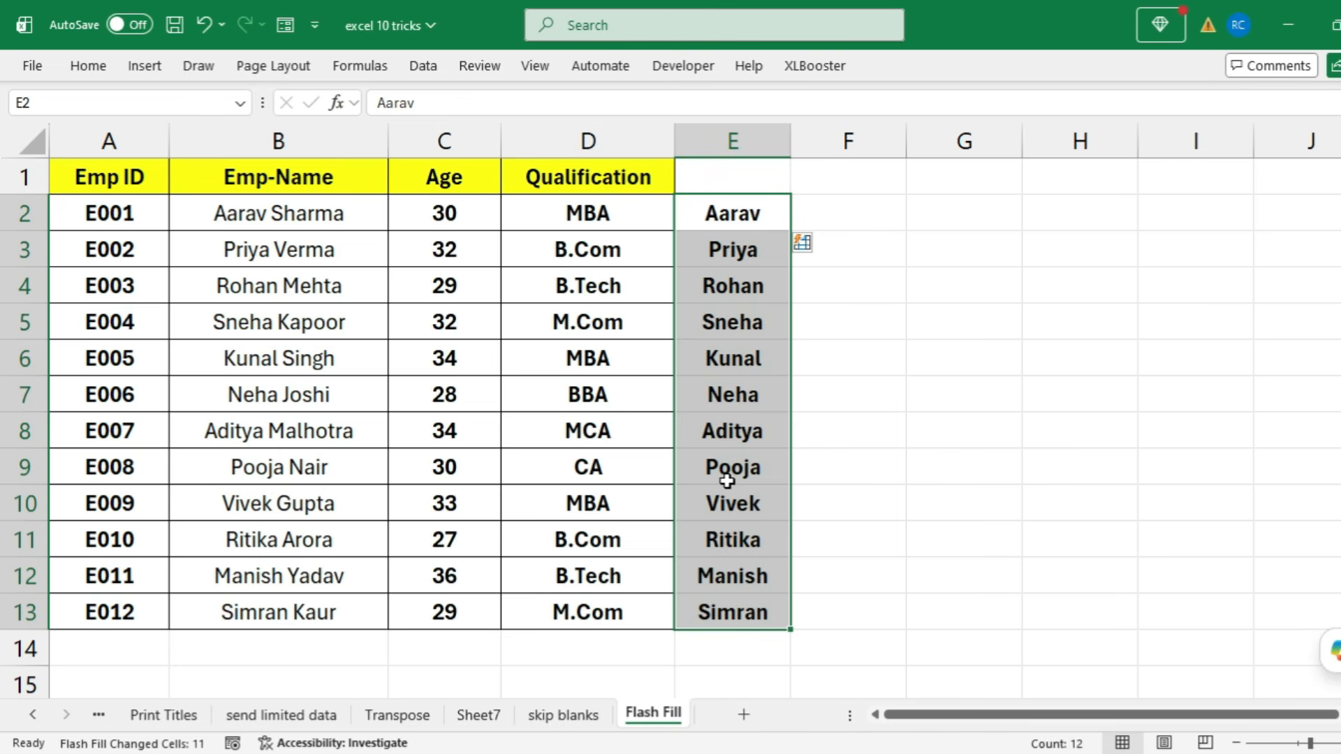
left_click(751, 209)
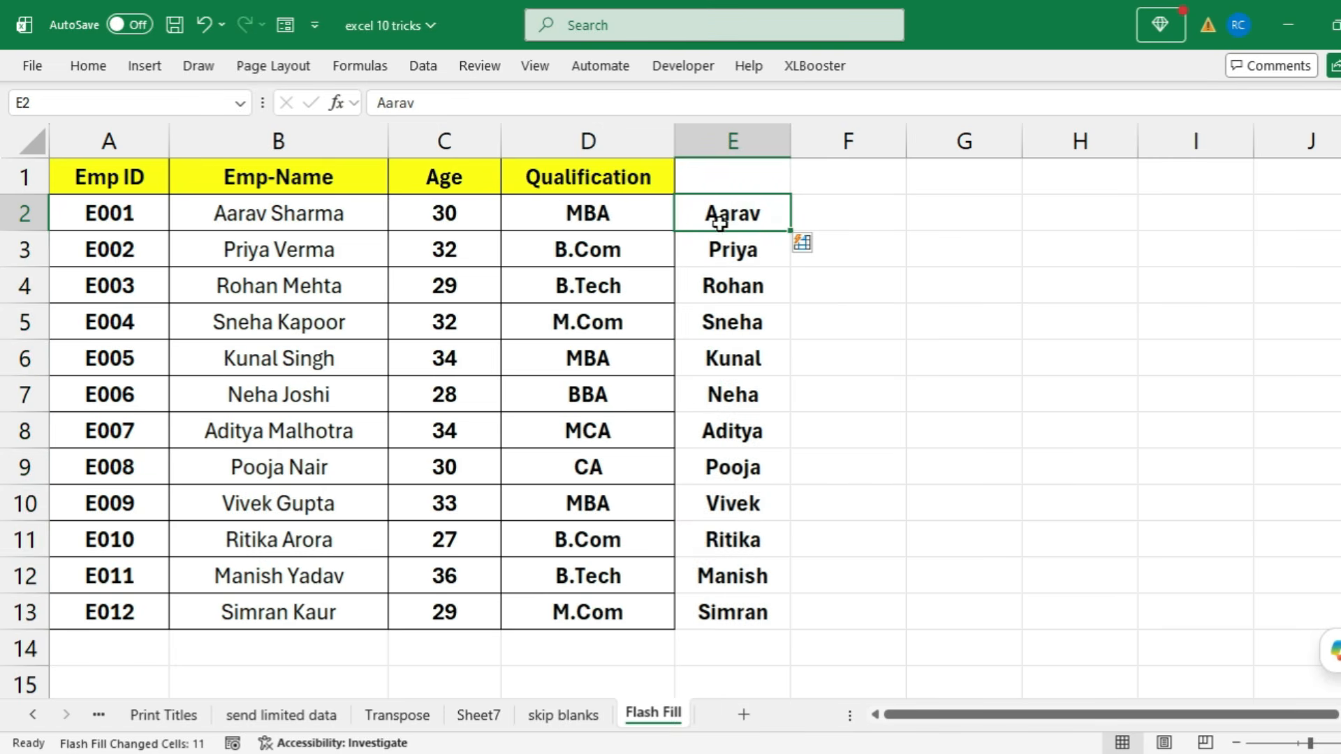
left_click_drag(719, 249, 694, 620)
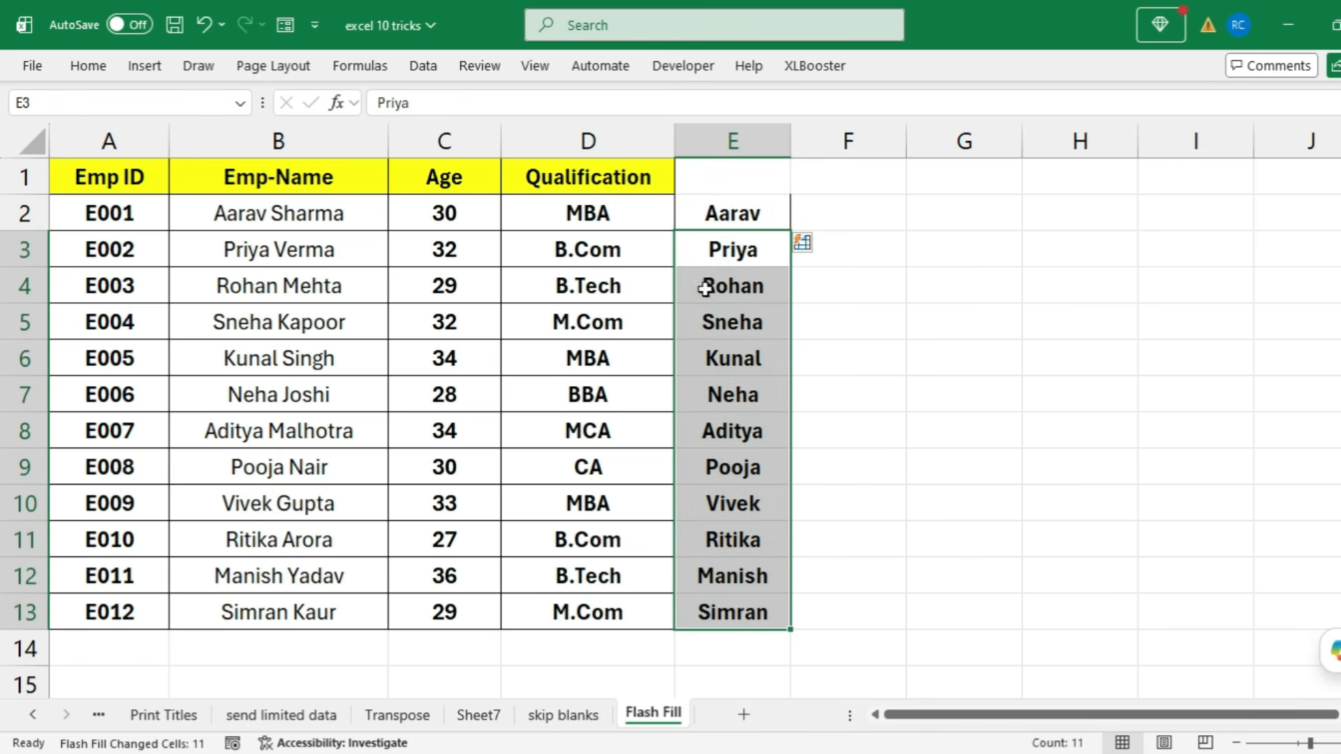
Step: Try copying the extracted first names in E2:E13 over the full names in the Emp-Name column from B2, and undo the paste
left_click_drag(734, 211, 714, 607)
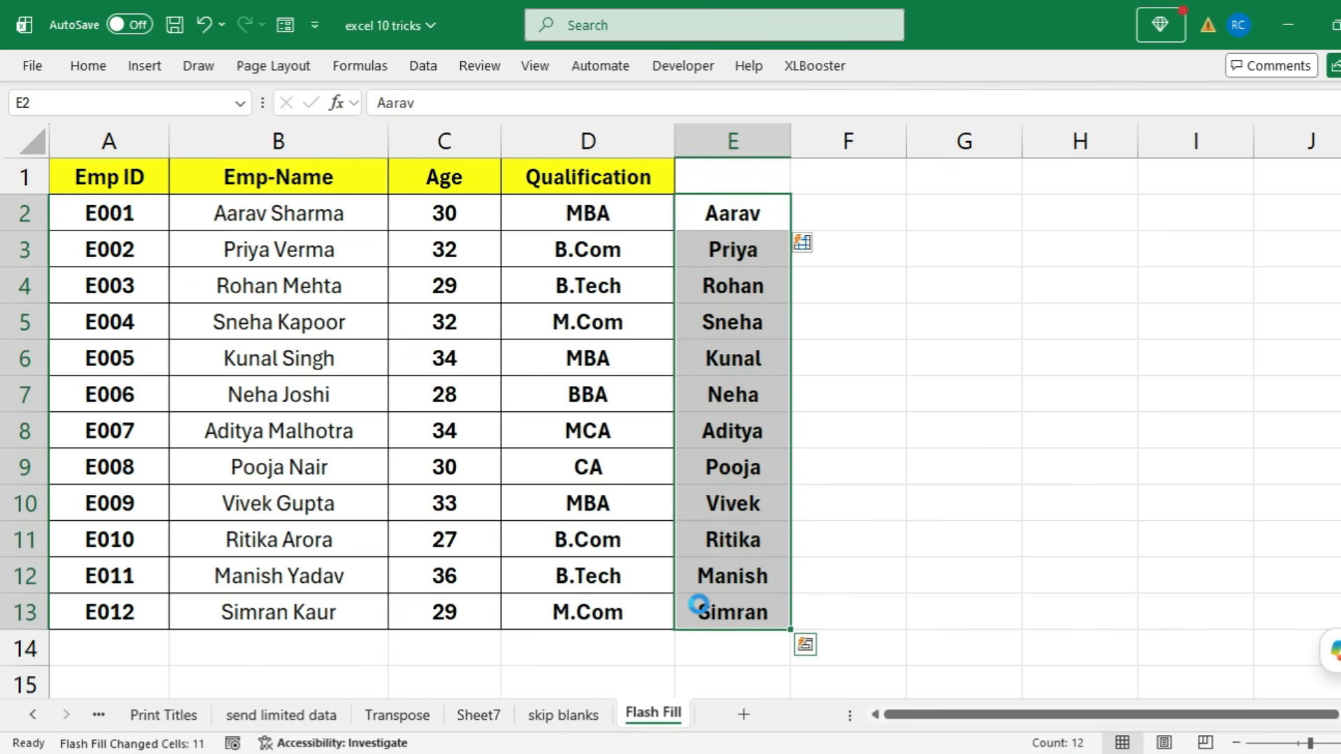
key("ctrl+c")
left_click(297, 206)
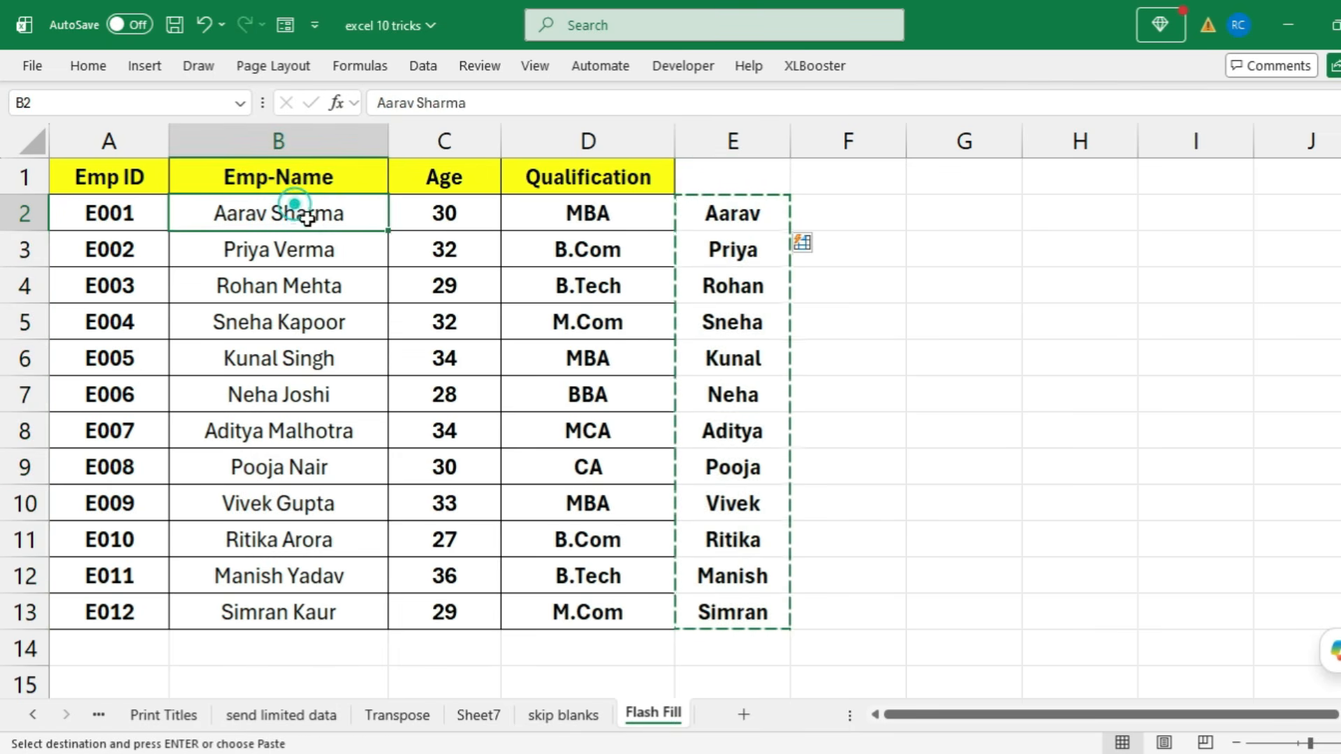
key("ctrl+v")
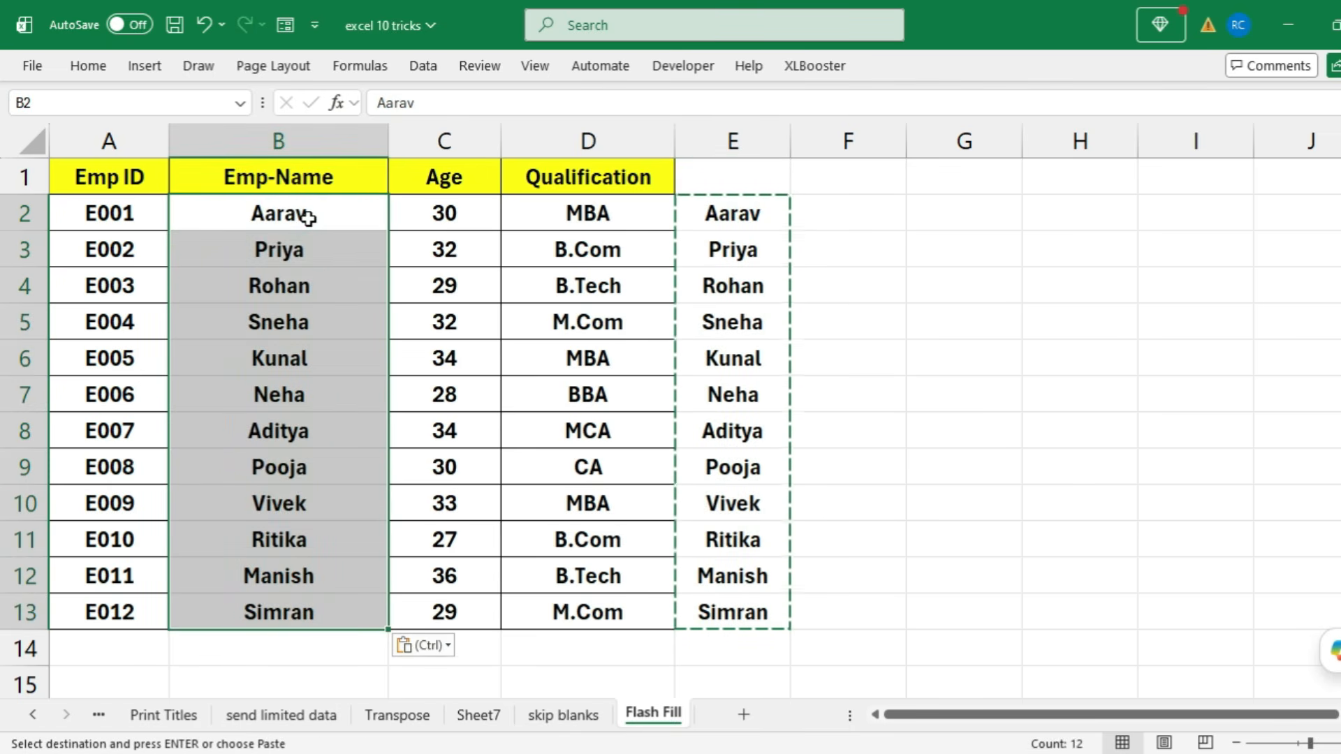
key("ctrl+z")
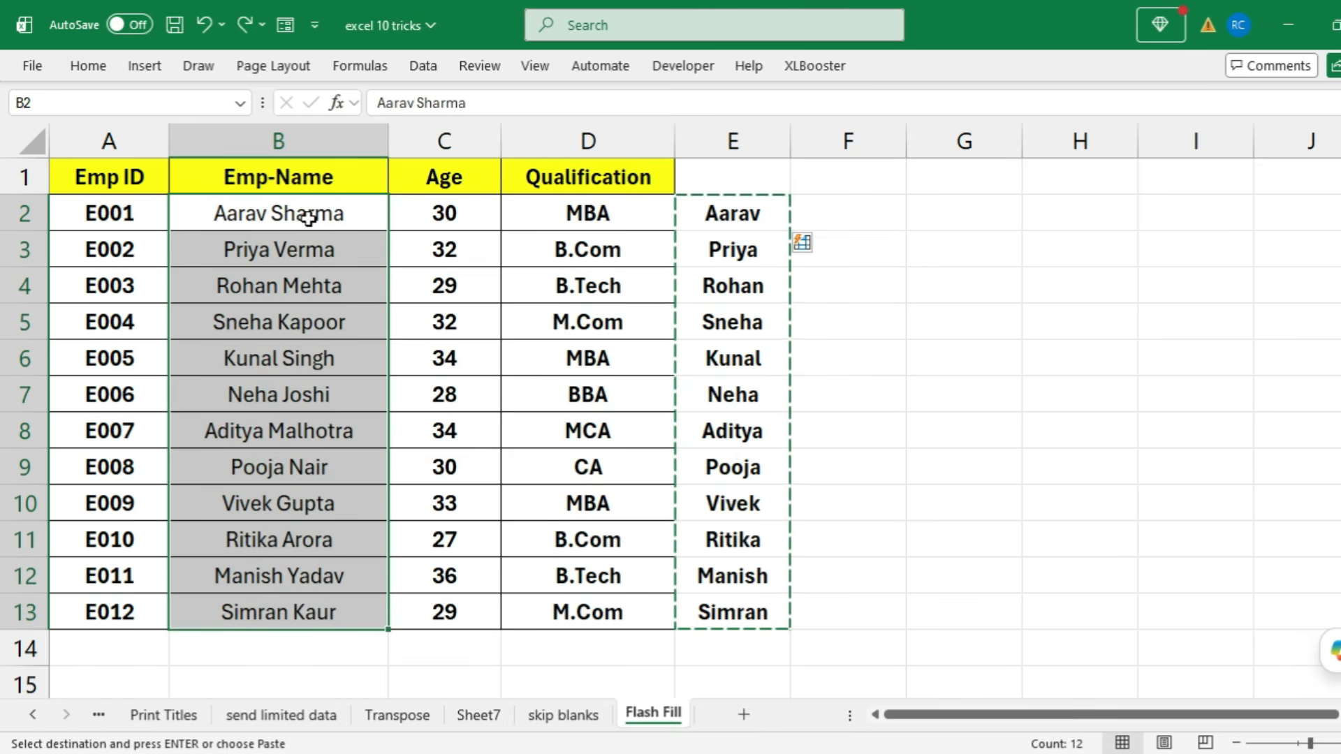
key("Escape")
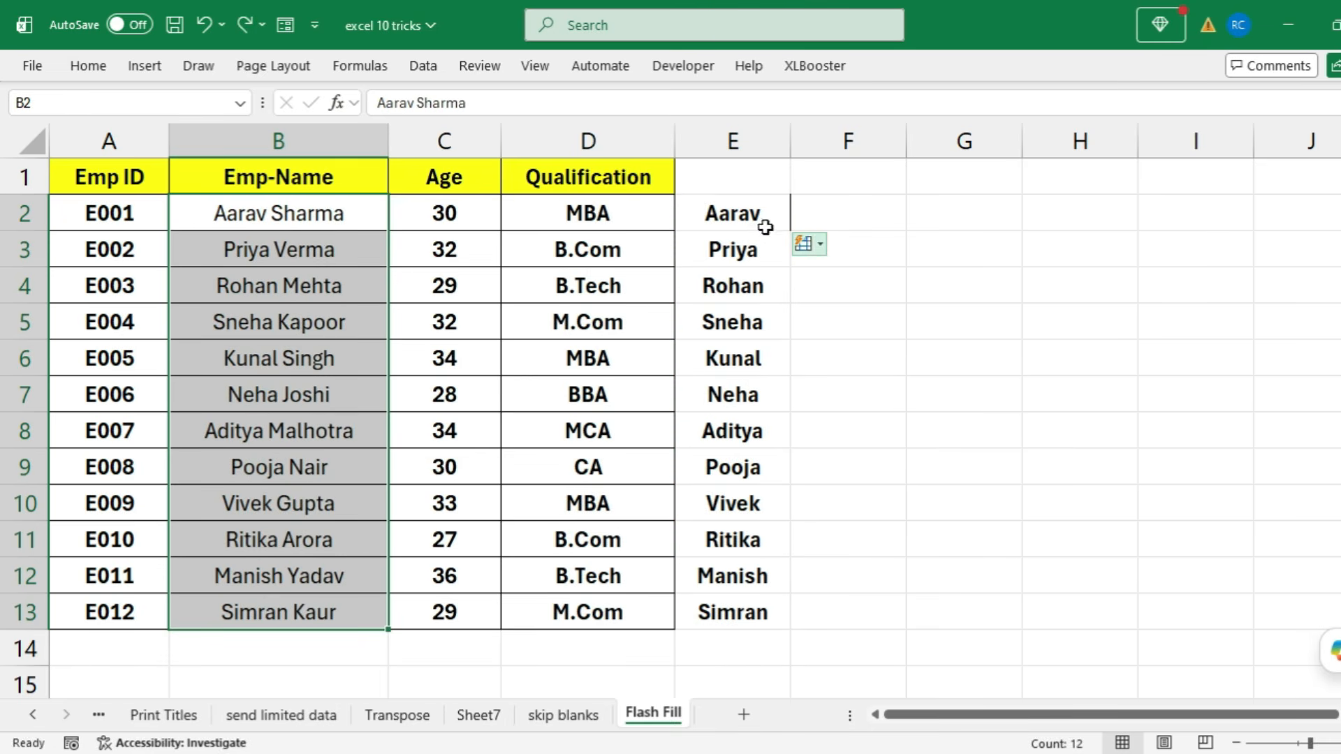
left_click_drag(733, 213, 731, 588)
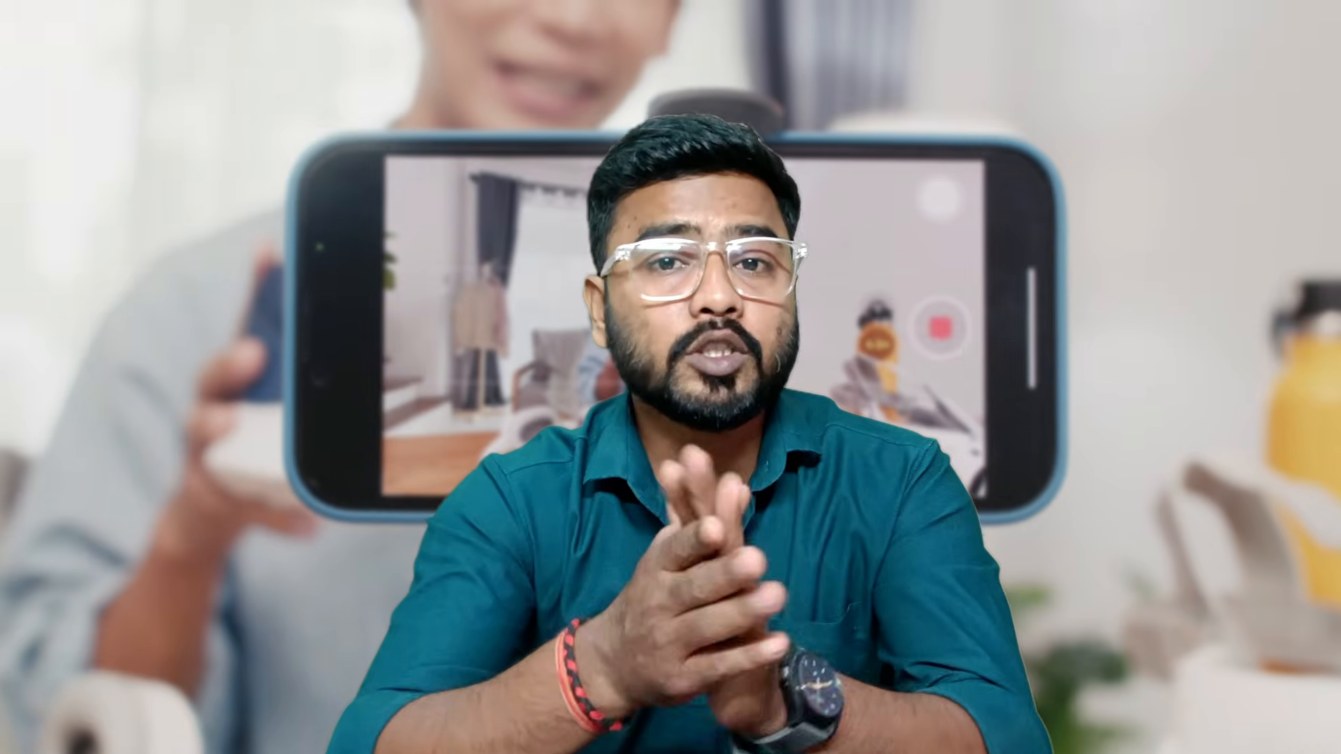